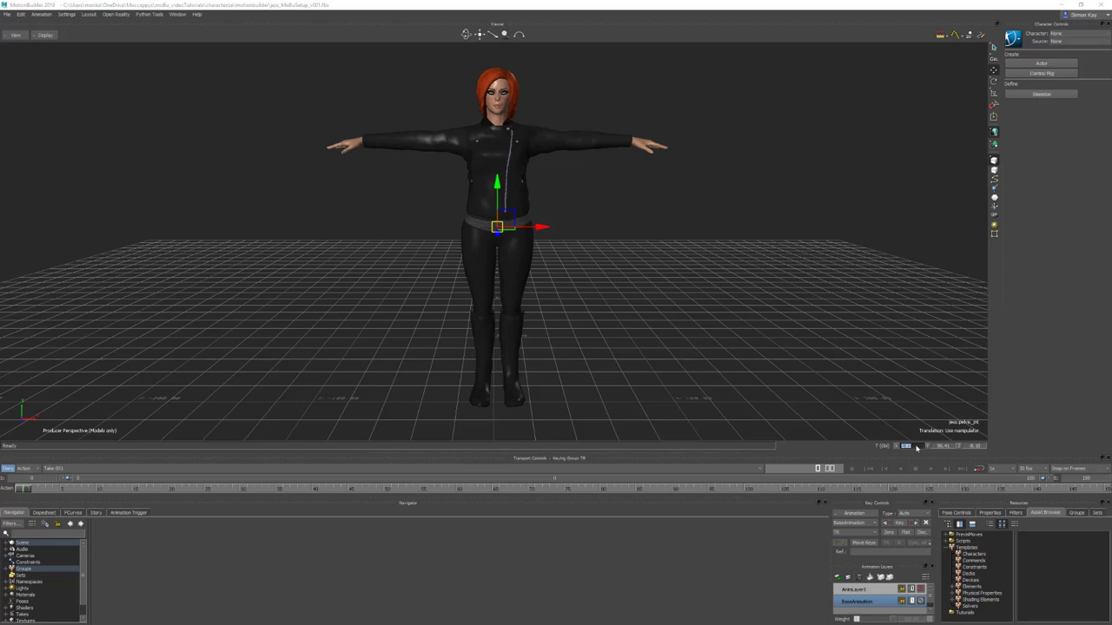
{"action": "left_click", "coordinate": [969, 446]}
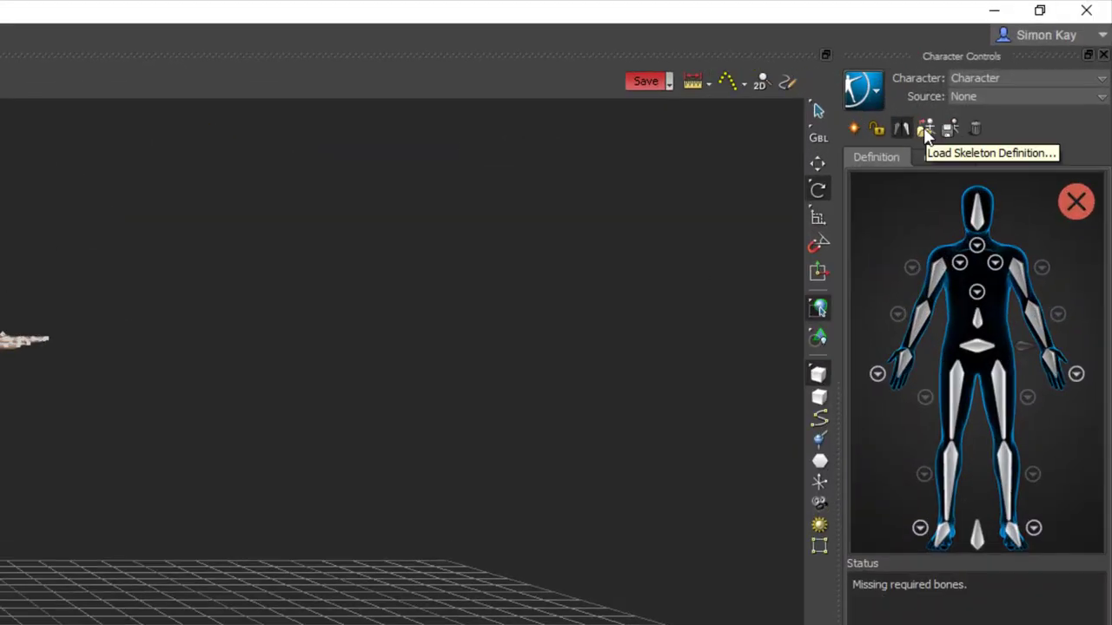
Load the Biped skeleton definition template for the character, matching all bones with the character's prefix.
{"action": "left_click", "coordinate": [926, 130]}
{"action": "left_click", "coordinate": [877, 397]}
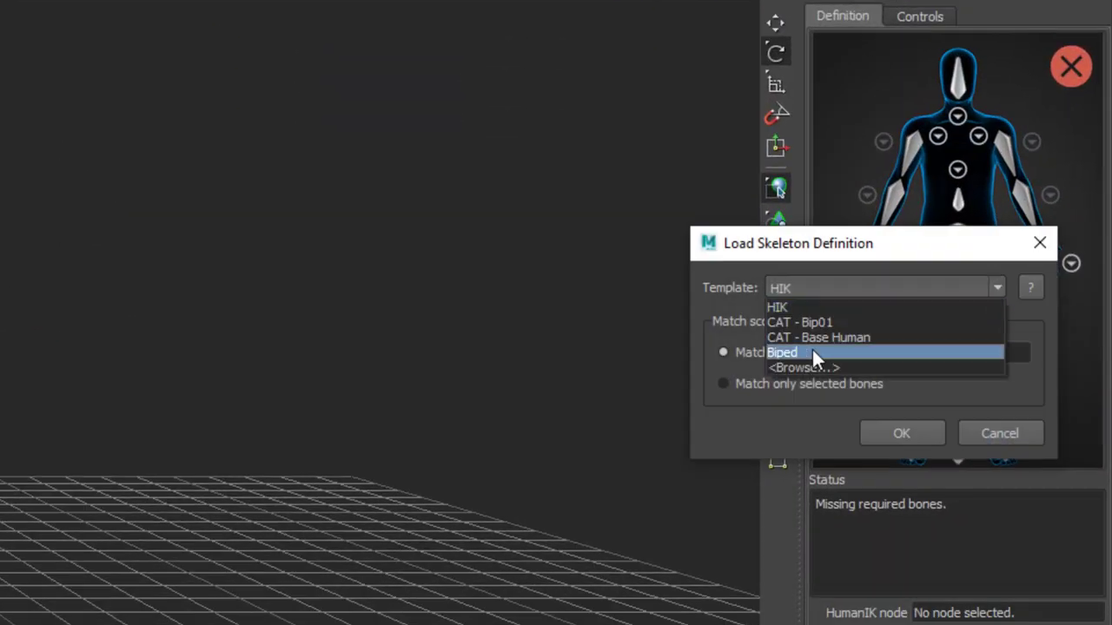
{"action": "left_click", "coordinate": [849, 457]}
{"action": "left_click", "coordinate": [921, 526]}
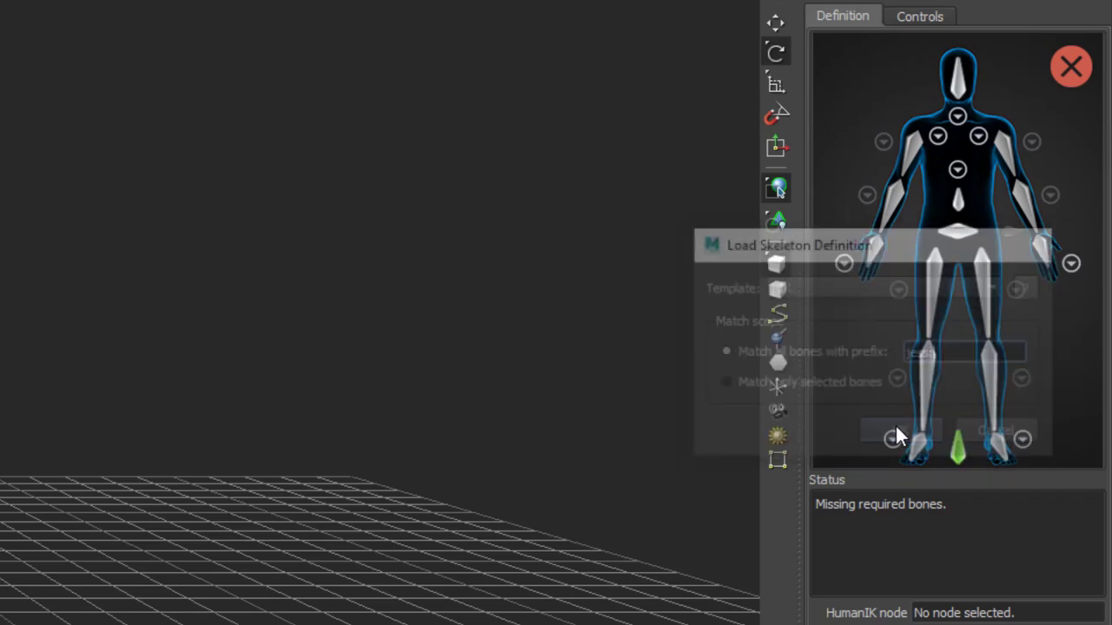
Map the spine and neck joints to their bones in the character definition and characterize the skeleton as a Biped.
{"action": "left_click", "coordinate": [489, 229]}
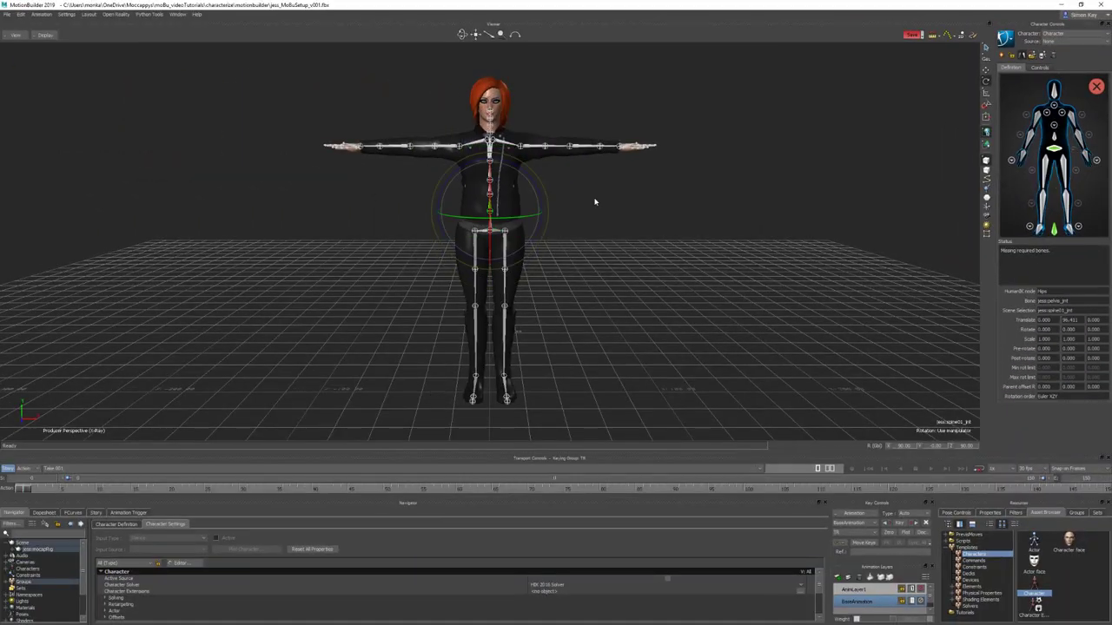
{"action": "left_click", "coordinate": [957, 169]}
{"action": "left_click", "coordinate": [490, 210]}
{"action": "left_click", "coordinate": [490, 132]}
{"action": "left_click", "coordinate": [842, 64]}
{"action": "left_click", "coordinate": [957, 116]}
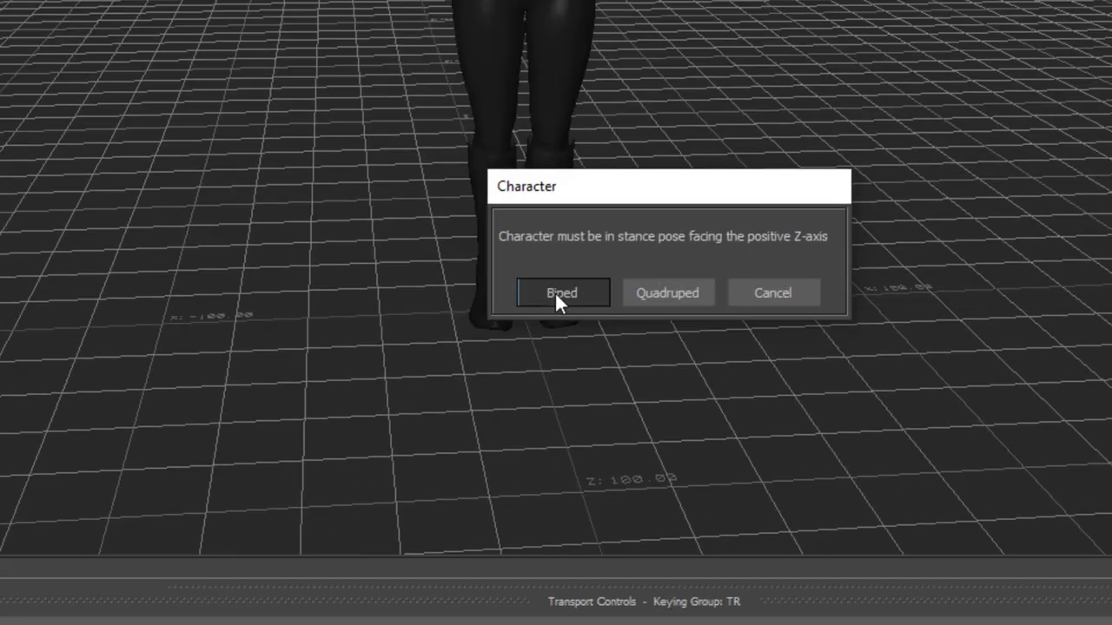
{"action": "left_click", "coordinate": [559, 303]}
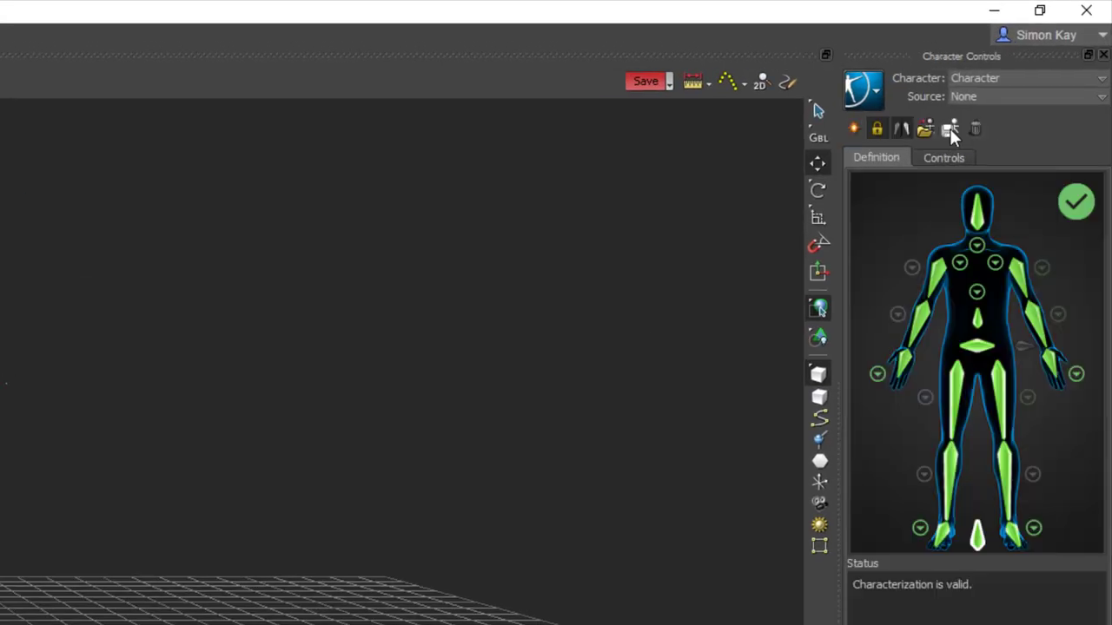
Save the skeleton definition as a template named jess with the prefix jess:.
{"action": "left_click", "coordinate": [1029, 55]}
{"action": "left_click_drag", "start_coordinate": [346, 374], "coordinate": [229, 382]}
{"action": "type", "text": "jess"}
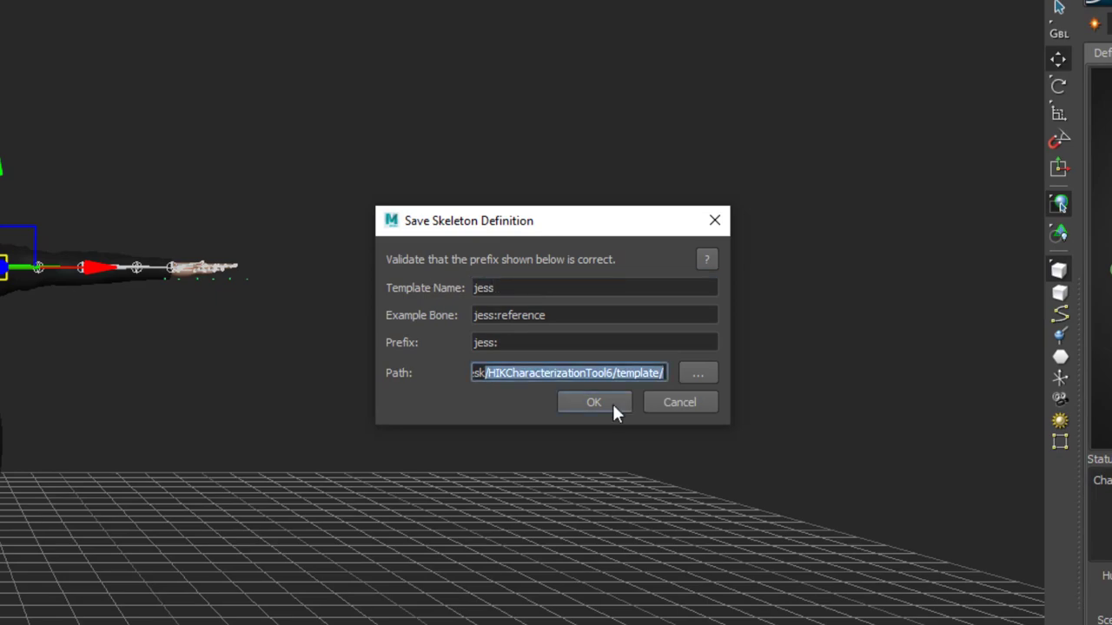
{"action": "left_click", "coordinate": [608, 404]}
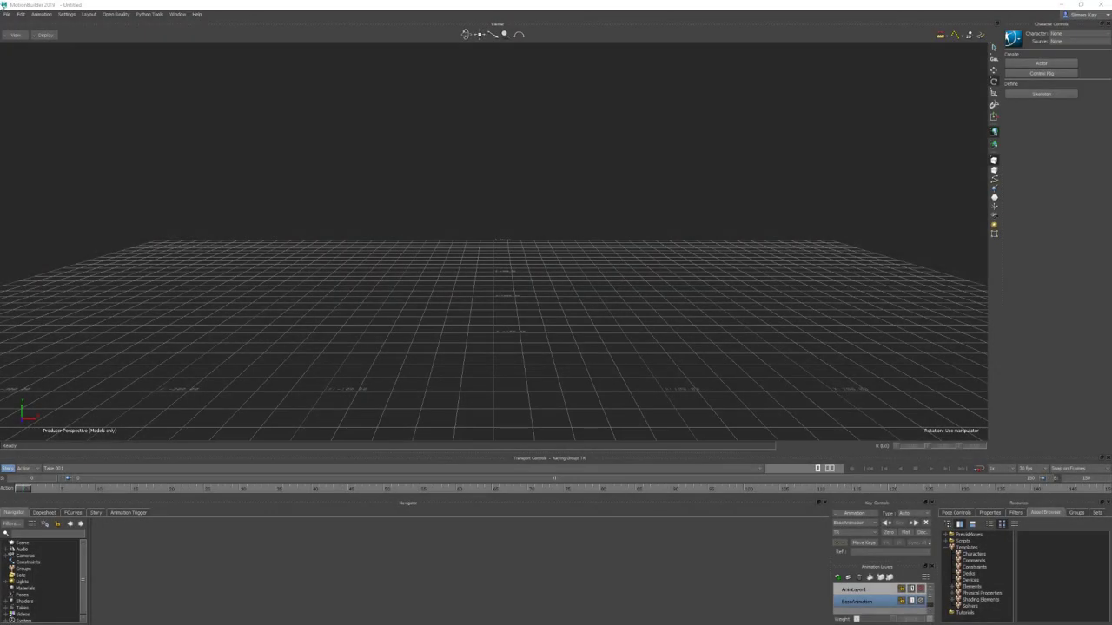
Choose the file jess_MoBuSetup_v001 from the motionbuilder folder for opening.
{"action": "left_click", "coordinate": [6, 14]}
{"action": "left_click", "coordinate": [20, 33]}
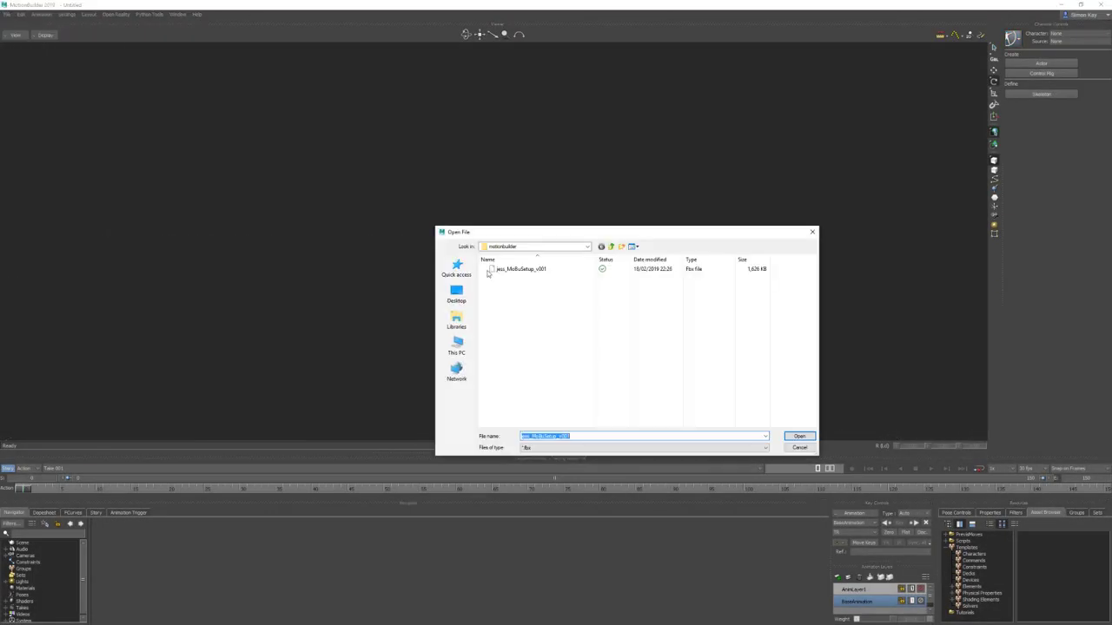
{"action": "left_click", "coordinate": [514, 270]}
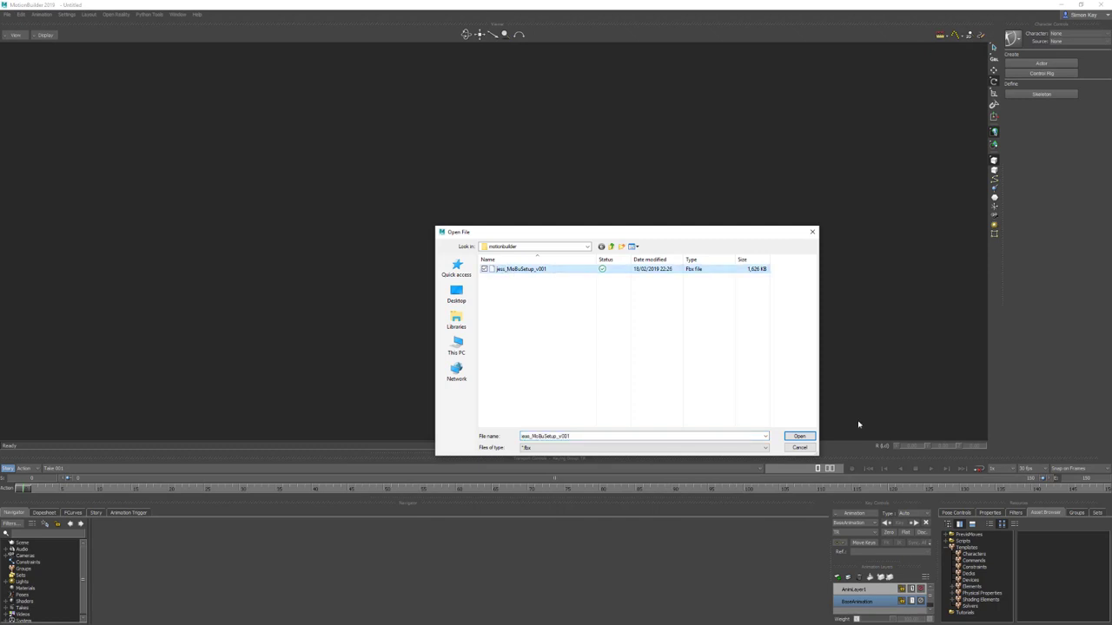
{"action": "left_click", "coordinate": [799, 436]}
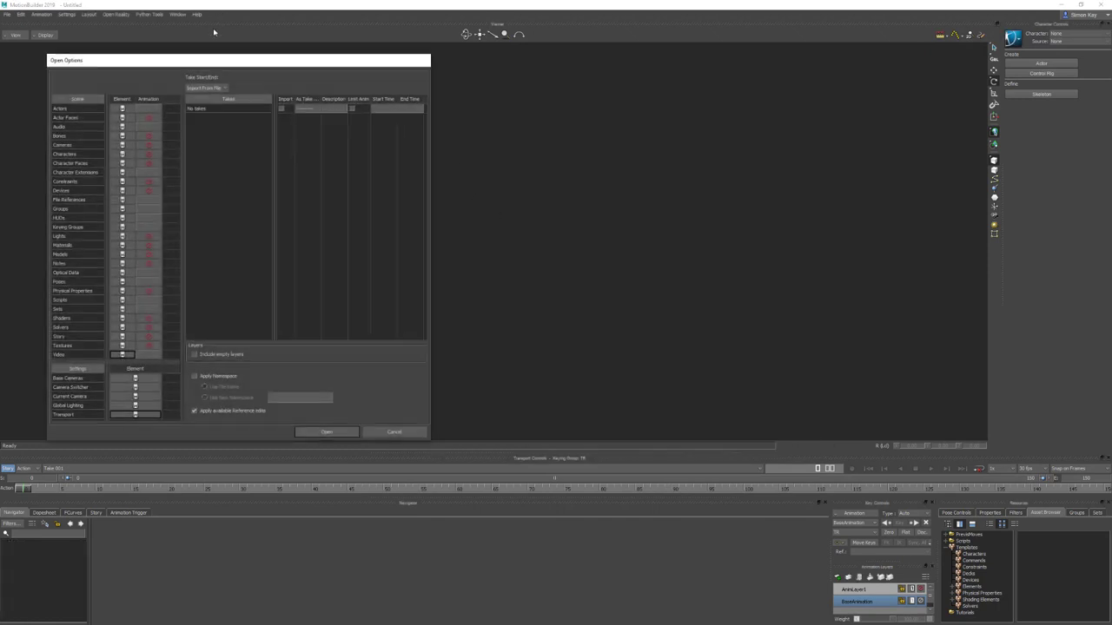
In the open options, load all scene elements and discard all animation.
{"action": "left_click_drag", "start_coordinate": [212, 62], "coordinate": [529, 62]}
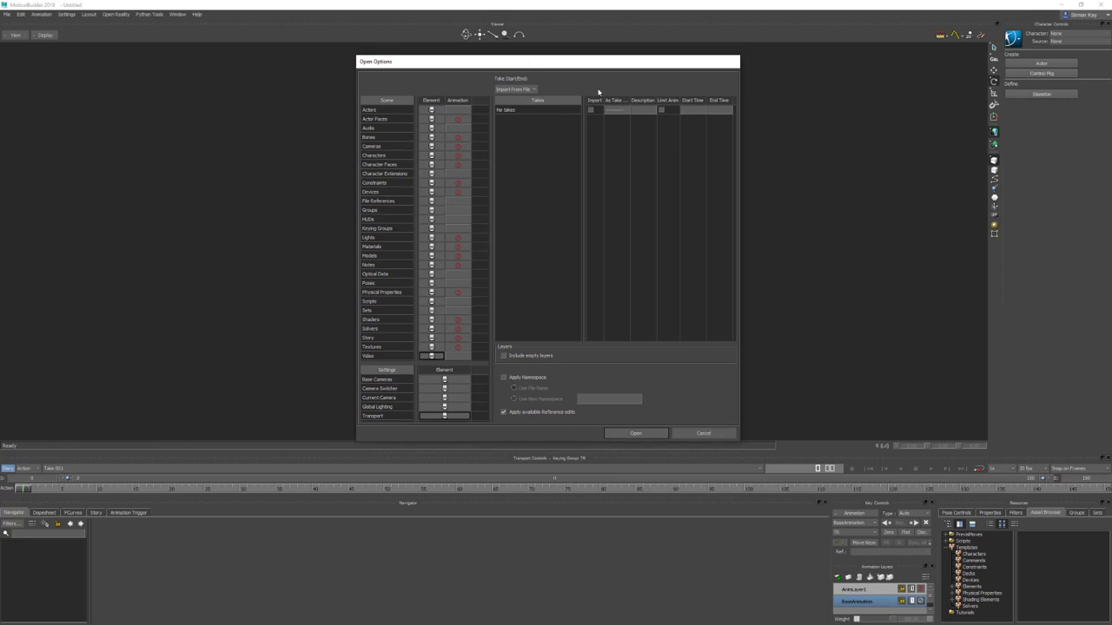
{"action": "left_click", "coordinate": [432, 102]}
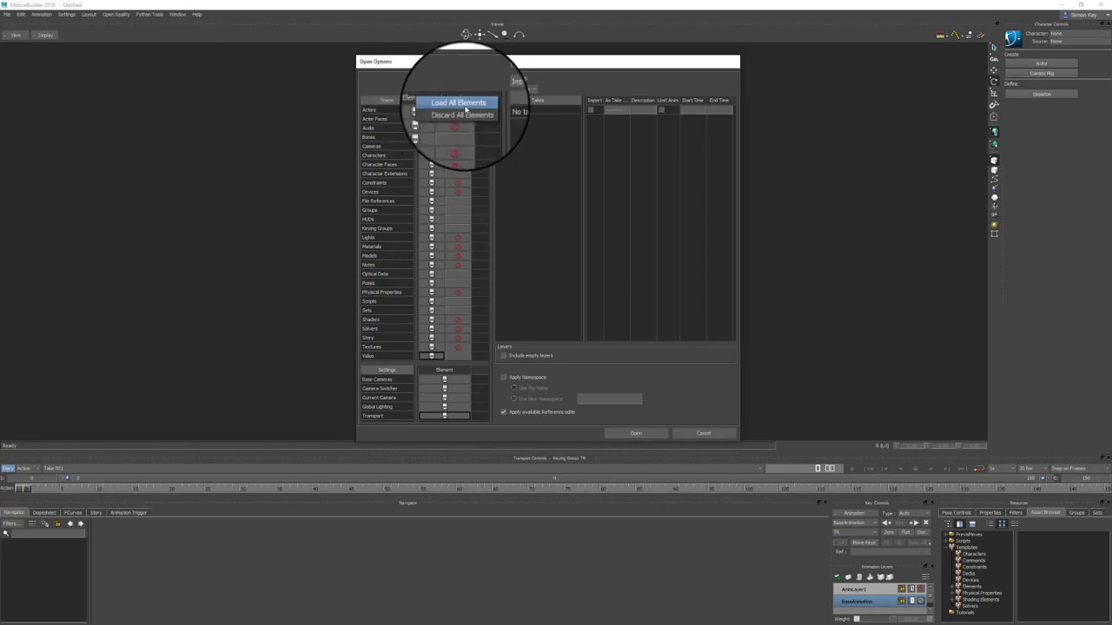
{"action": "left_click", "coordinate": [466, 107]}
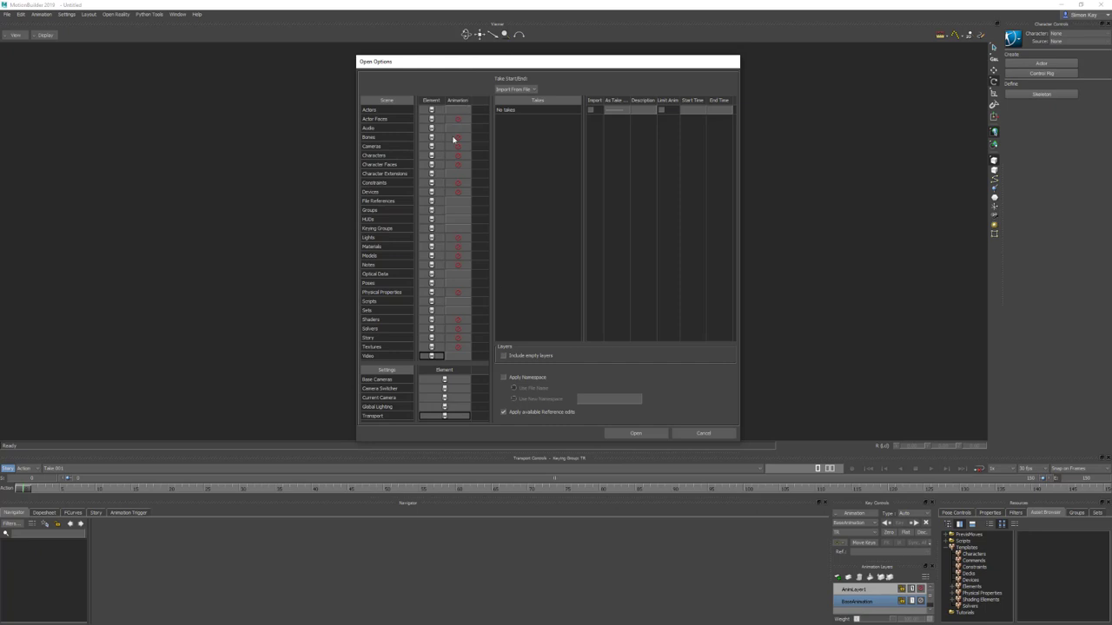
{"action": "left_click", "coordinate": [454, 101]}
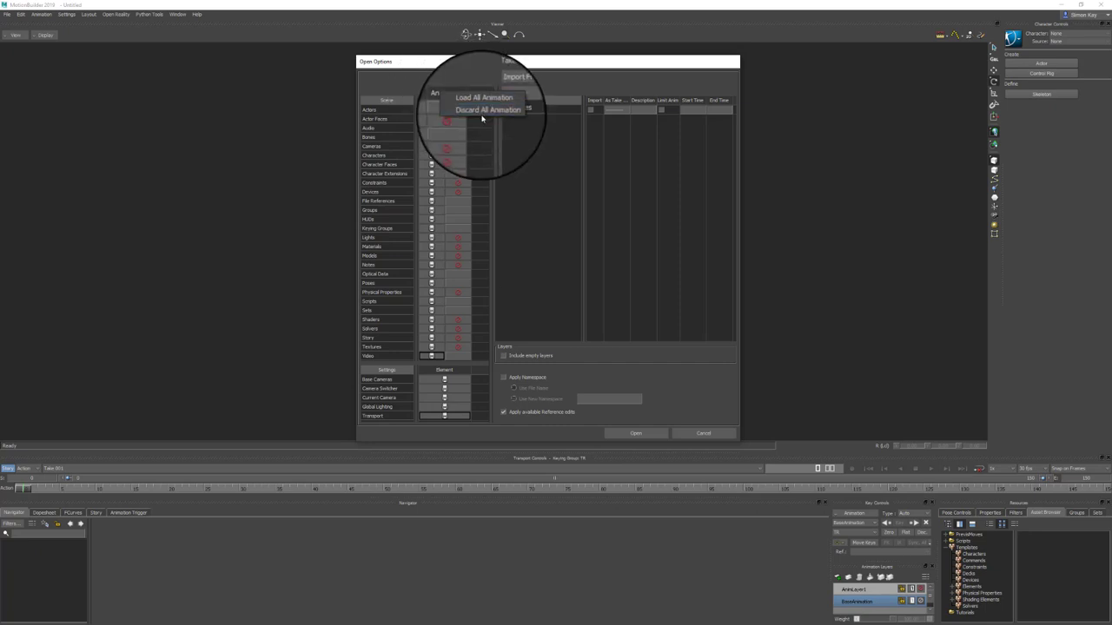
{"action": "left_click", "coordinate": [481, 113]}
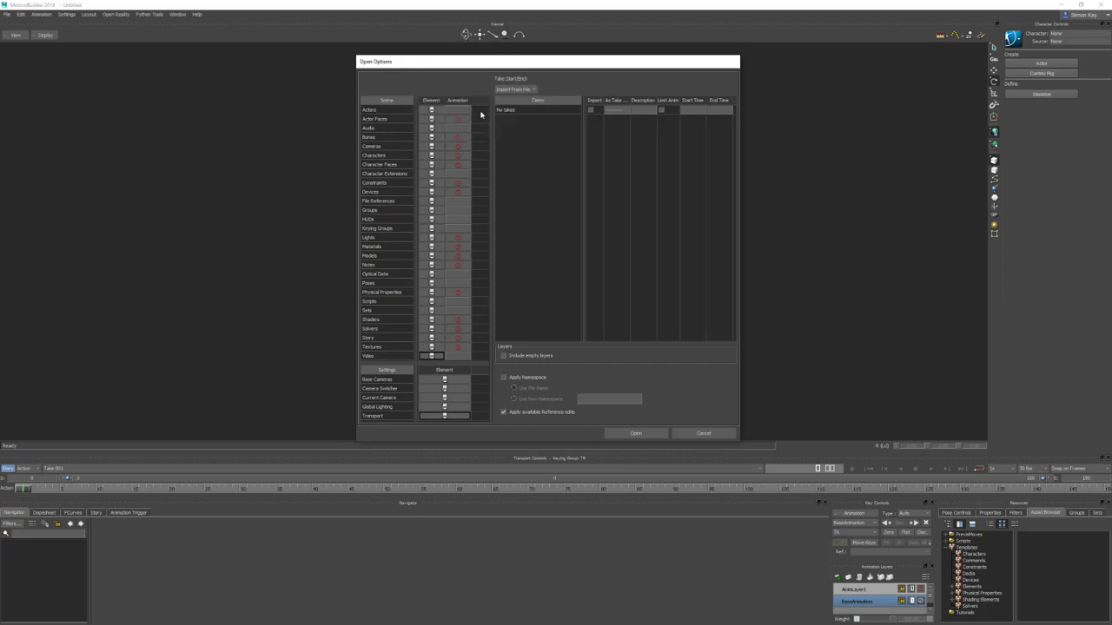
Review the settings elements, take import and reference edit options, and open the file.
{"action": "left_click", "coordinate": [445, 370]}
{"action": "left_click", "coordinate": [449, 376]}
{"action": "left_click", "coordinate": [590, 109]}
{"action": "left_click", "coordinate": [504, 412]}
{"action": "left_click", "coordinate": [635, 433]}
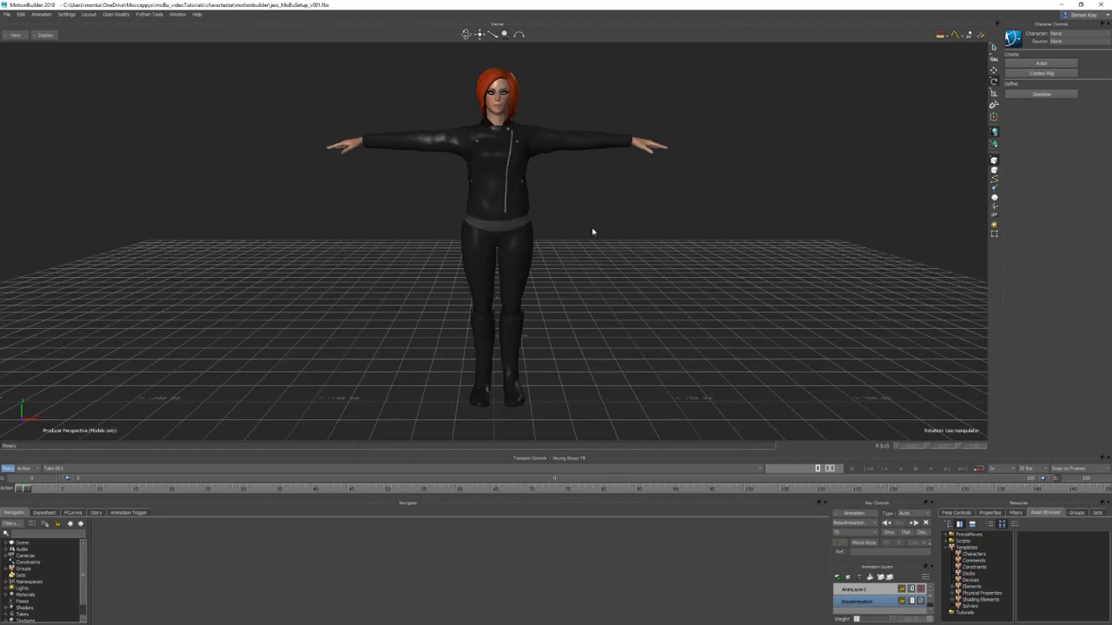
Show the whole rig hierarchy in the schematic view and select the jess:pelvis_jnt joint.
{"action": "key", "text": "ctrl+w"}
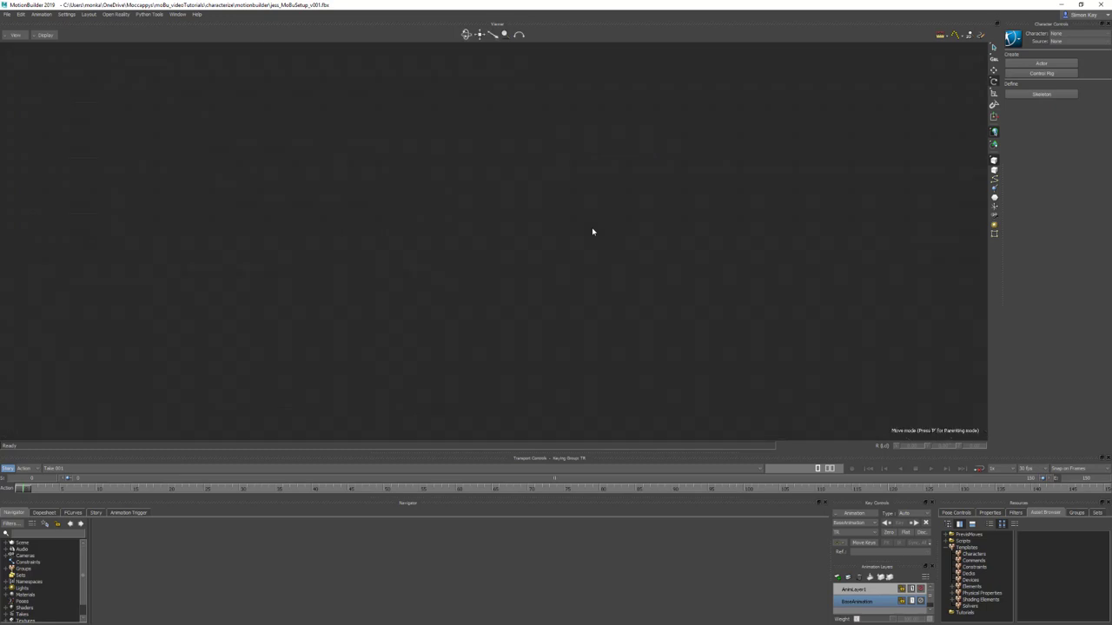
{"action": "key", "text": "a"}
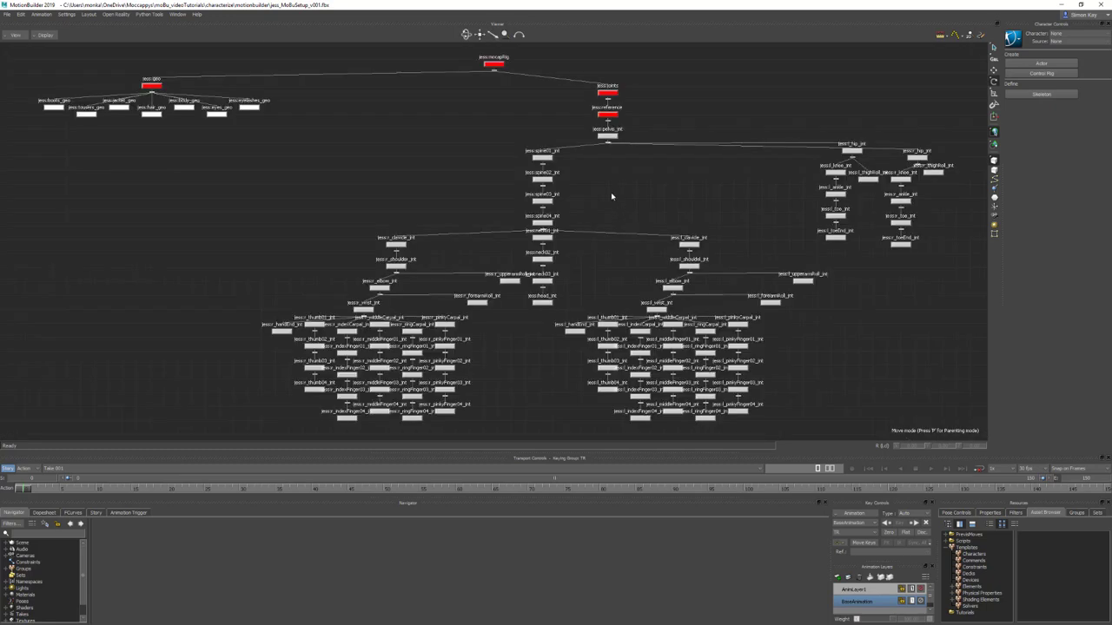
{"action": "left_click", "coordinate": [607, 135]}
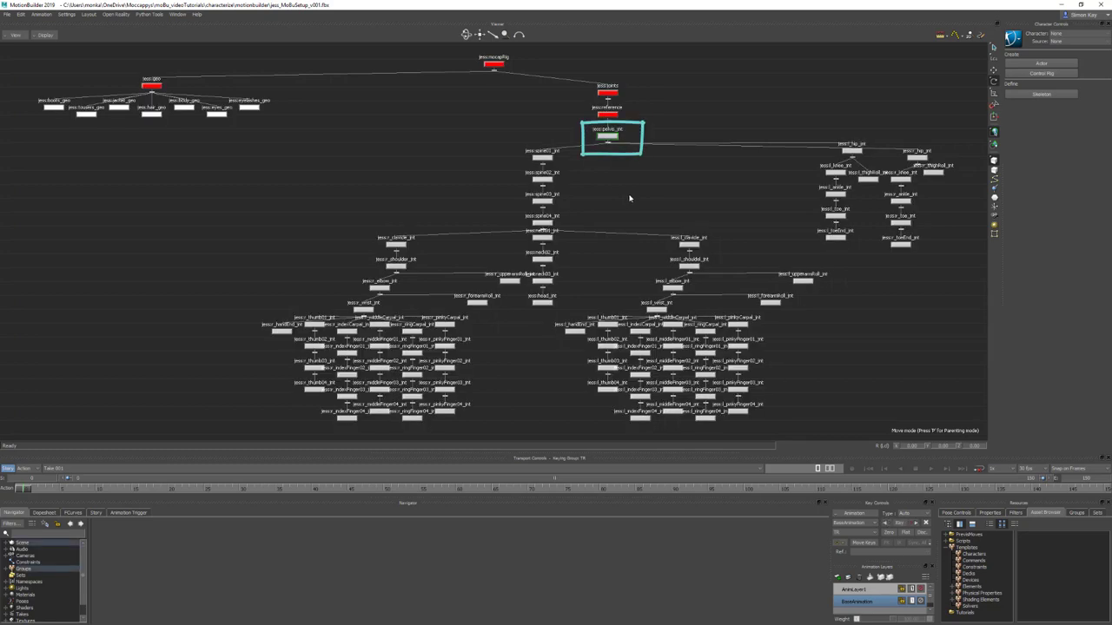
Return to the perspective view and set the pelvis joint's global X and Z translation to 0.
{"action": "key", "text": "ctrl+e"}
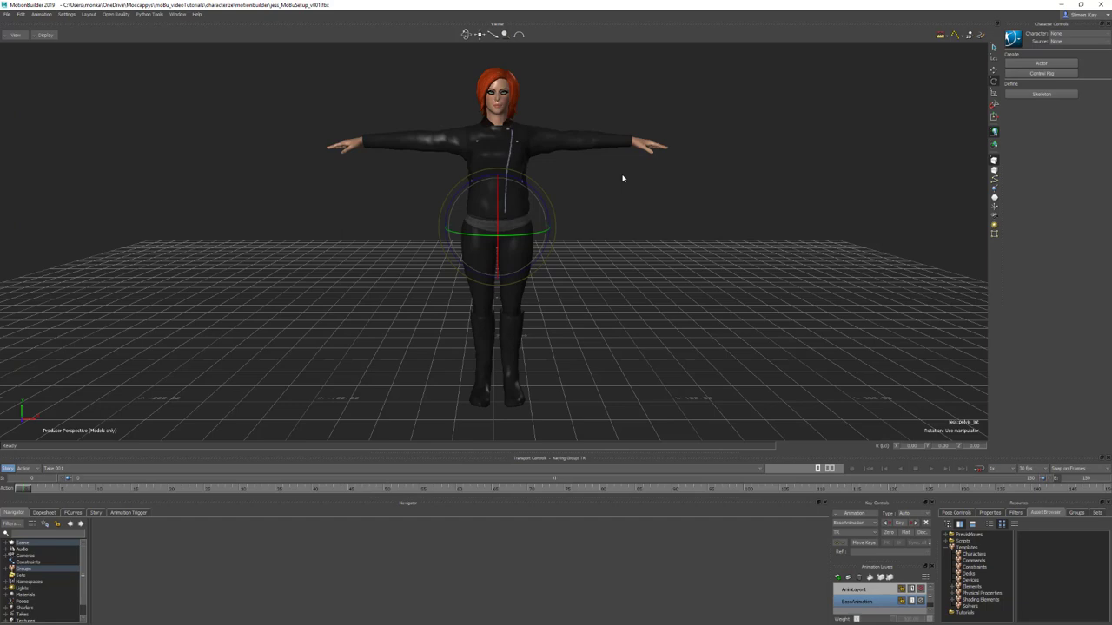
{"action": "key", "text": "t"}
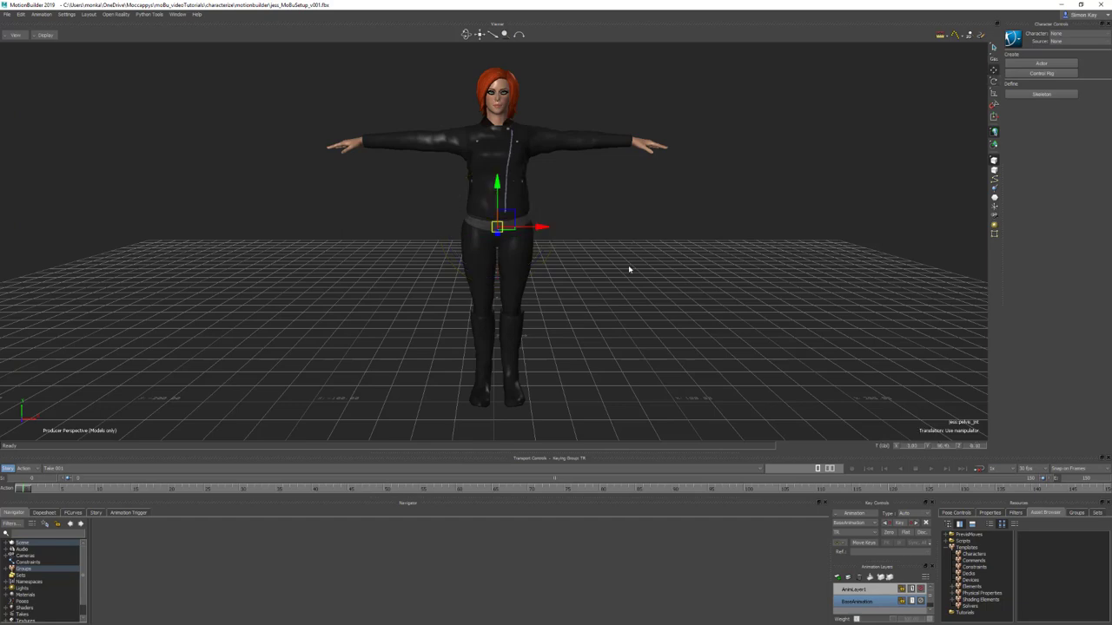
{"action": "left_click", "coordinate": [913, 446]}
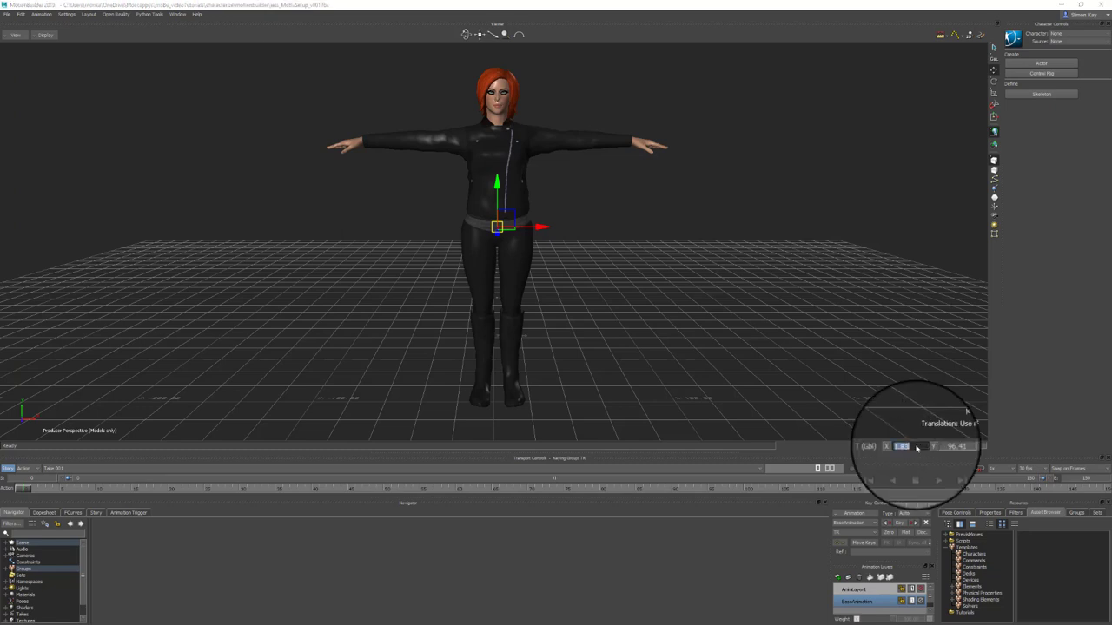
{"action": "type", "text": "0"}
{"action": "key", "text": "Return"}
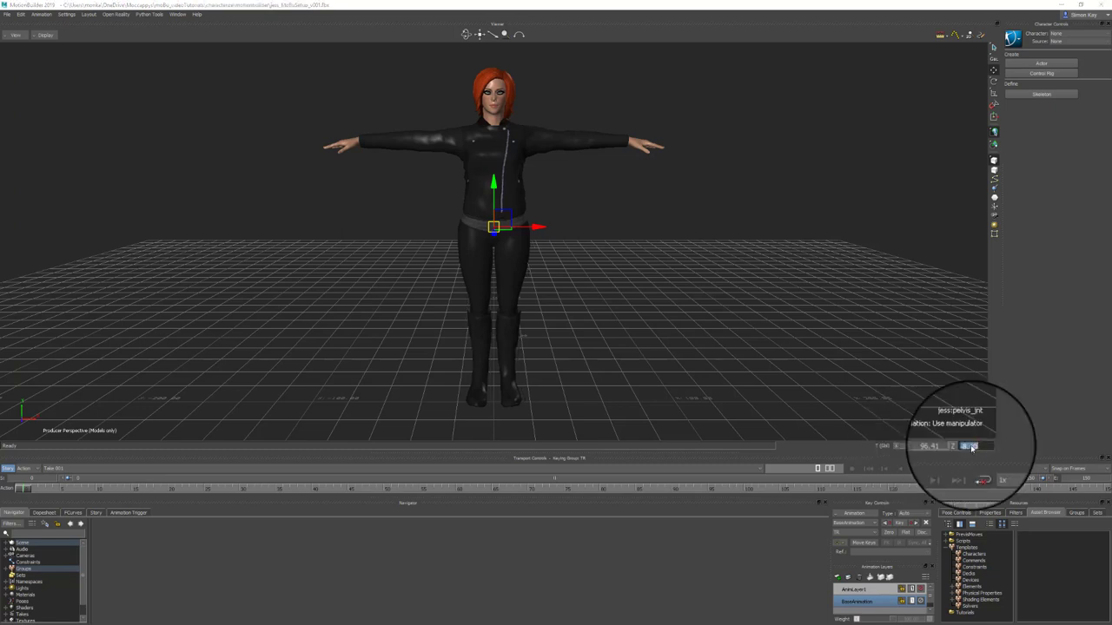
{"action": "left_click", "coordinate": [971, 447]}
{"action": "type", "text": "0"}
{"action": "key", "text": "Return"}
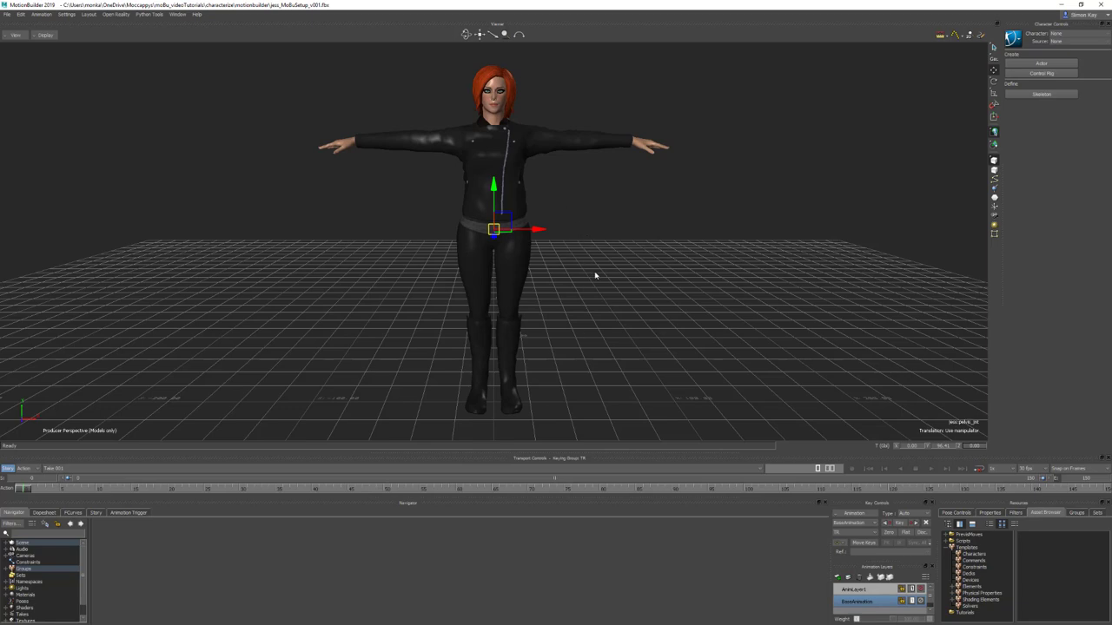
Inspect the character from the side against the world axes to check that it faces positive Z.
{"action": "key", "text": "e"}
{"action": "left_click_drag", "start_coordinate": [595, 275], "coordinate": [669, 299], "text": "alt"}
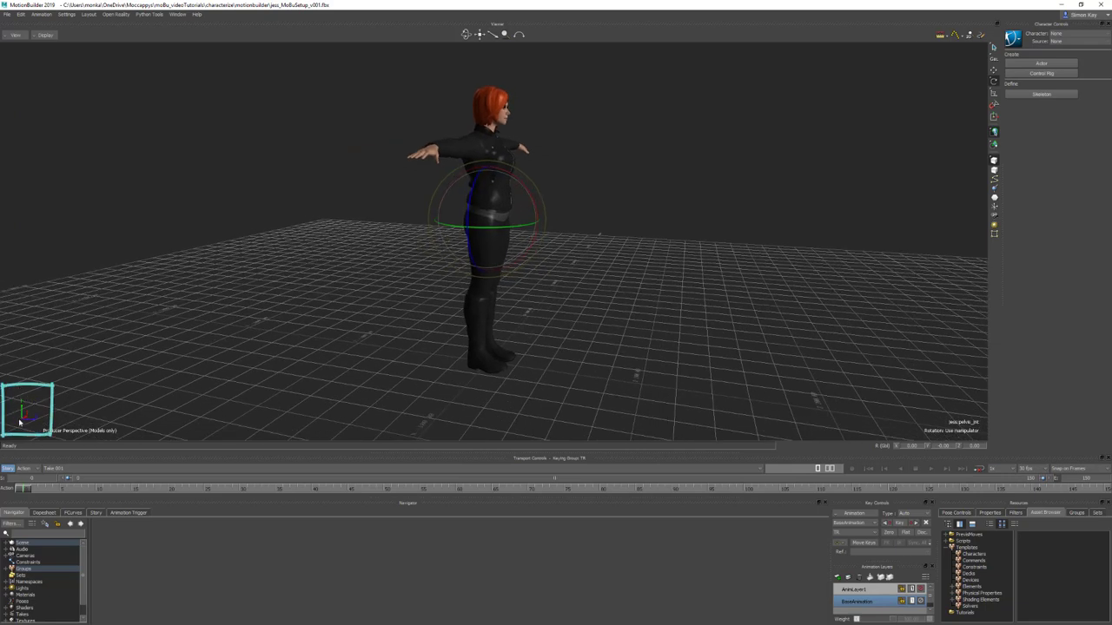
{"action": "left_click_drag", "start_coordinate": [536, 328], "coordinate": [568, 194], "text": "alt"}
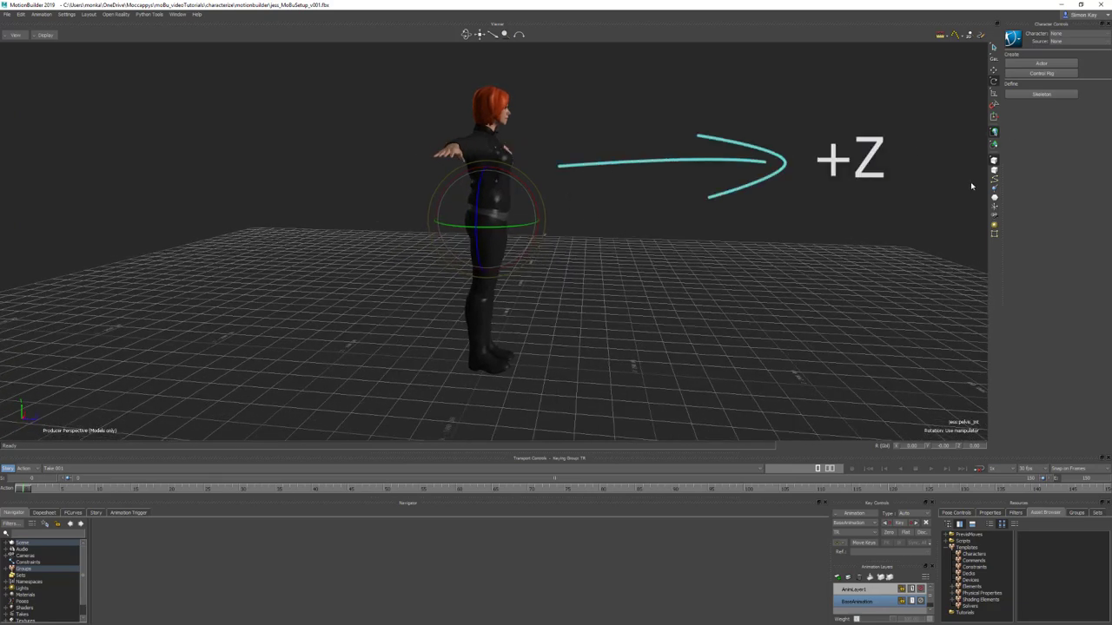
{"action": "left_click_drag", "start_coordinate": [700, 251], "coordinate": [653, 246], "text": "alt"}
In the front view, try a 90-degree Y rotation on the pelvis joint and reset it to 0.
{"action": "key", "text": "ctrl+f"}
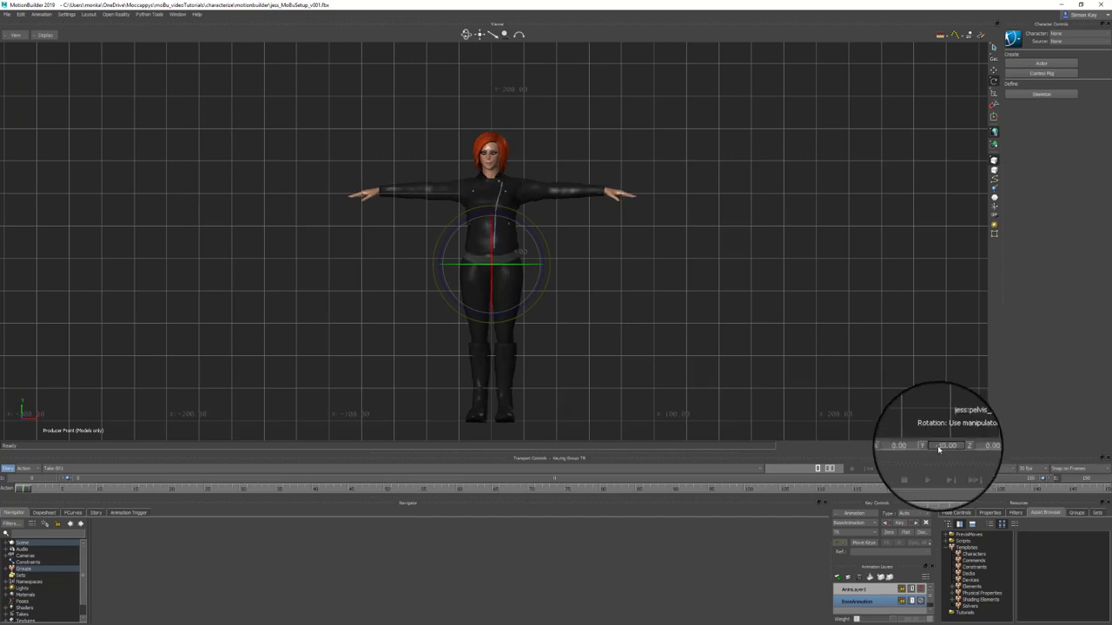
{"action": "mouse_move", "coordinate": [946, 449]}
{"action": "left_mouse_down"}
{"action": "mouse_move", "coordinate": [931, 449]}
{"action": "mouse_move", "coordinate": [972, 447]}
{"action": "mouse_move", "coordinate": [955, 448]}
{"action": "left_mouse_up"}
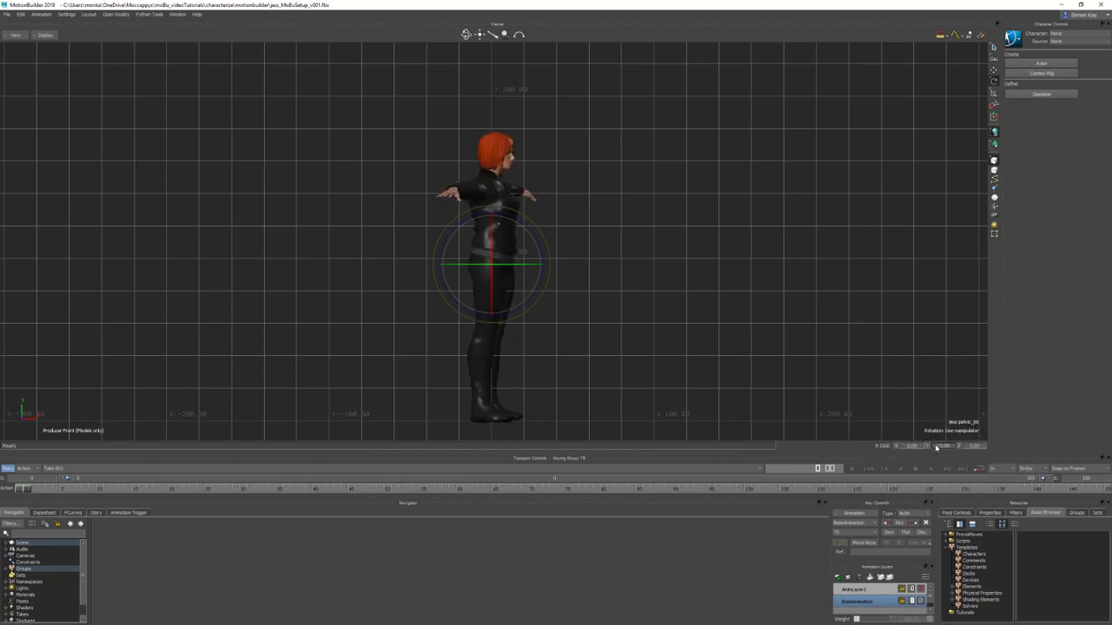
{"action": "type", "text": "90"}
{"action": "key", "text": "Return"}
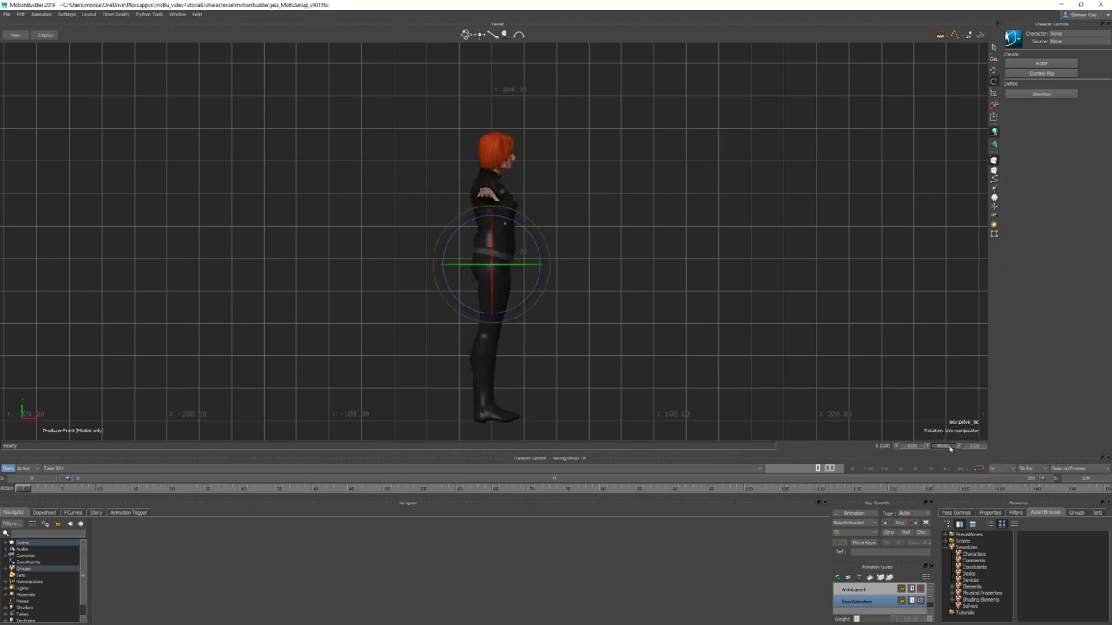
{"action": "double_click", "coordinate": [949, 448]}
{"action": "type", "text": "0"}
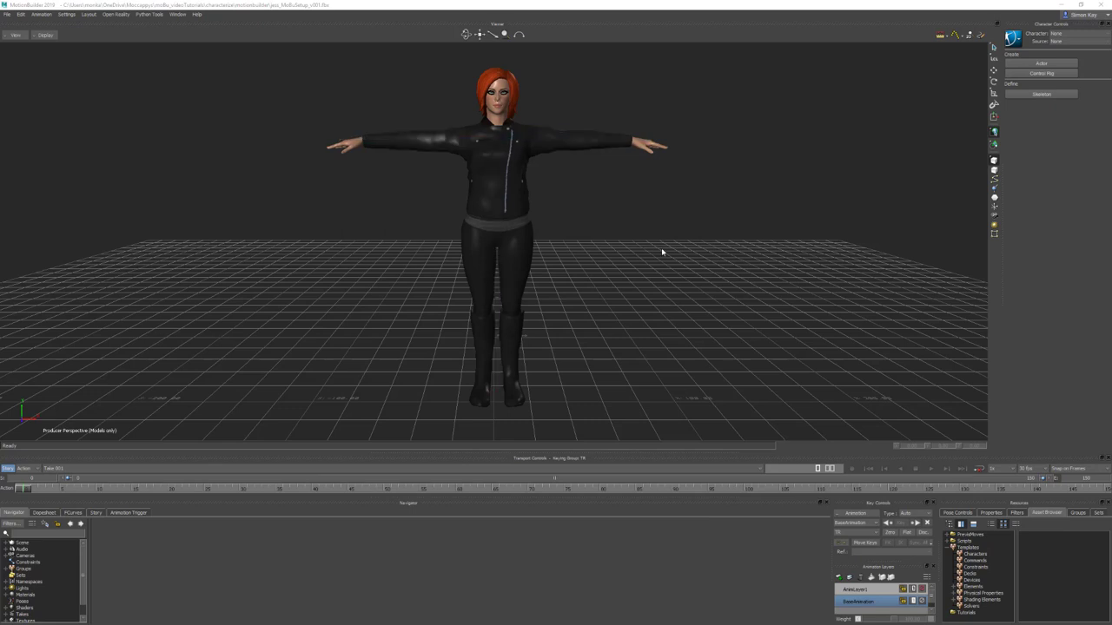
Show the joints in X-Ray display and rotate both shoulder joints down to put the arms in an A-pose.
{"action": "key", "text": "ctrl+a"}
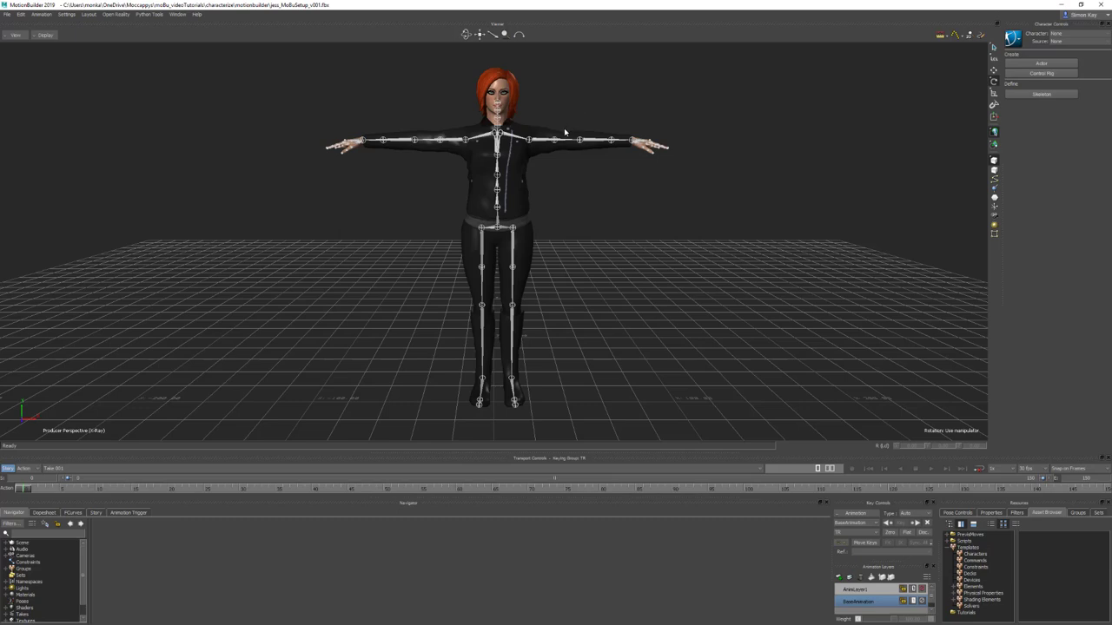
{"action": "left_click_drag", "start_coordinate": [566, 132], "coordinate": [569, 163]}
{"action": "left_click_drag", "start_coordinate": [432, 130], "coordinate": [443, 157], "text": "shift"}
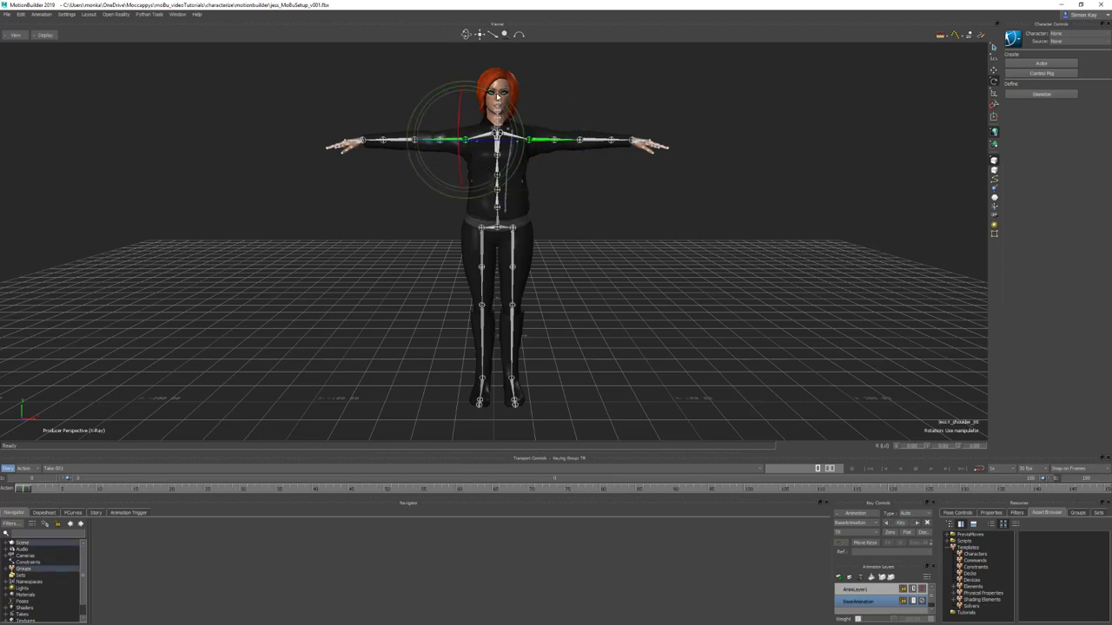
{"action": "left_click_drag", "start_coordinate": [498, 98], "coordinate": [473, 81]}
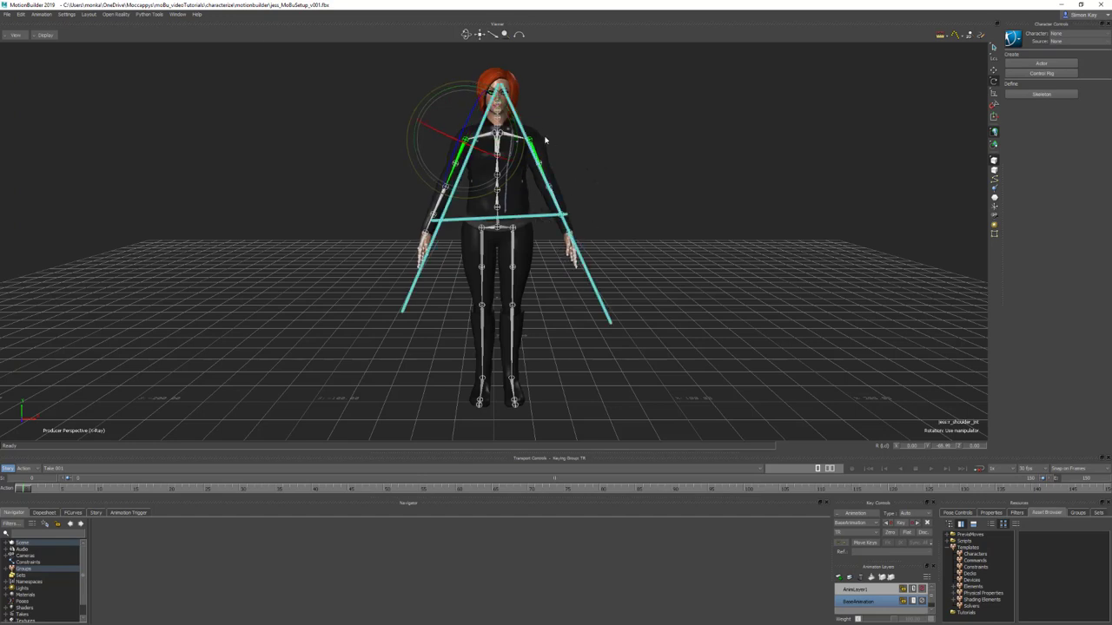
{"action": "left_click", "coordinate": [571, 314]}
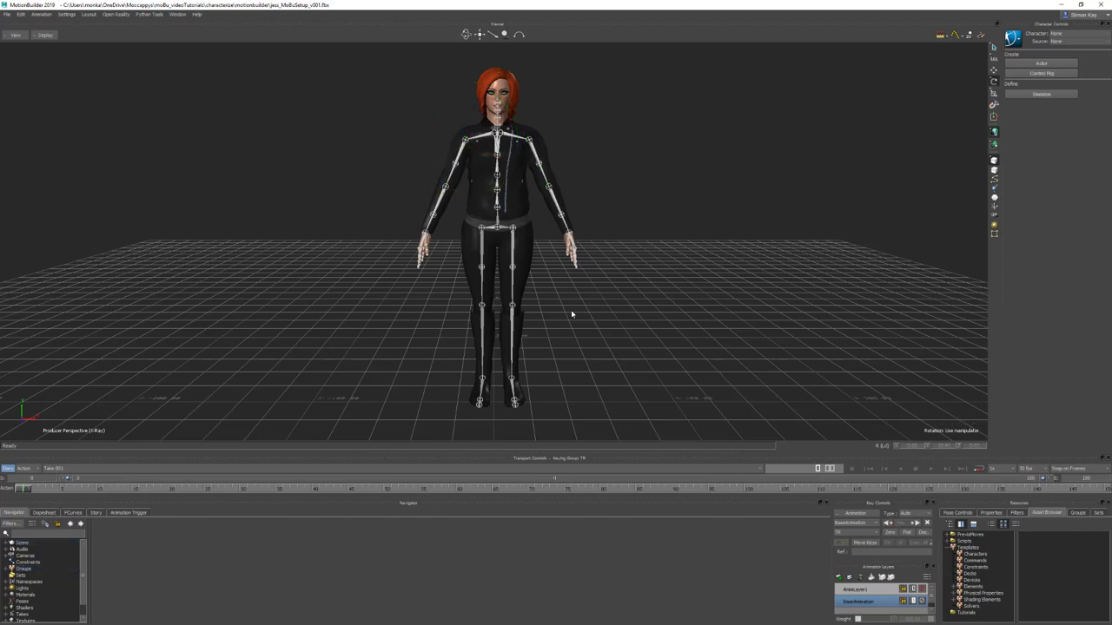
Frame the left clavicle in models-only display and try rotating the left shoulder joint to bring the arm closer to the body.
{"action": "left_click", "coordinate": [513, 138]}
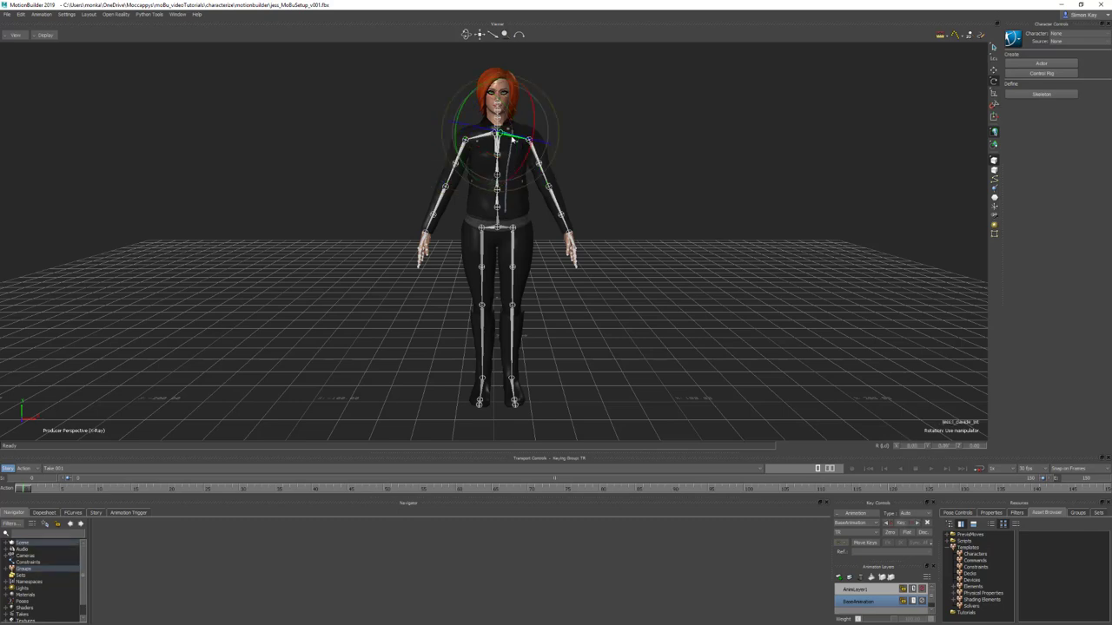
{"action": "key", "text": "f"}
{"action": "left_click_drag", "start_coordinate": [768, 95], "coordinate": [703, 277], "text": "ctrl"}
{"action": "key", "text": "ctrl+a"}
{"action": "left_click_drag", "start_coordinate": [727, 239], "coordinate": [701, 226], "text": "ctrl+shift"}
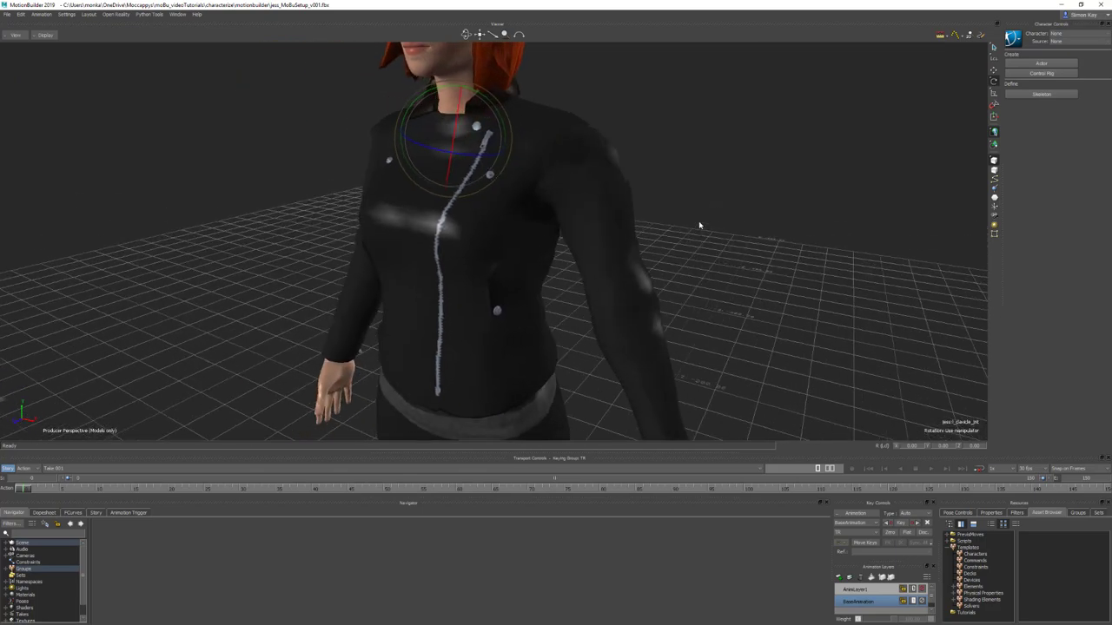
{"action": "left_click_drag", "start_coordinate": [539, 190], "coordinate": [646, 171], "text": "ctrl+shift"}
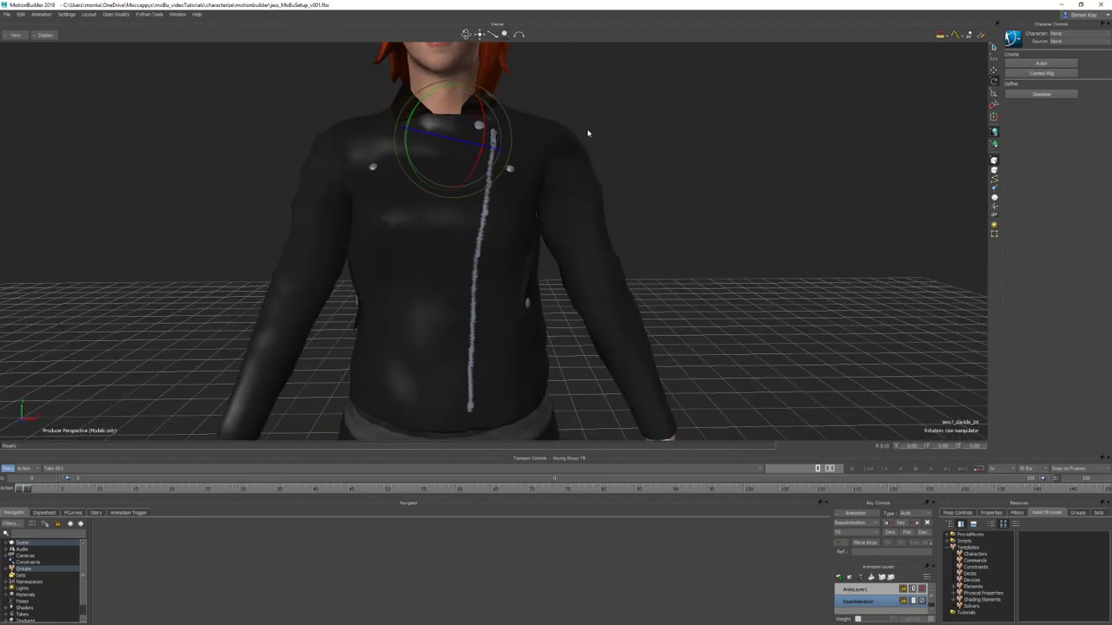
{"action": "key", "text": "Page_Down"}
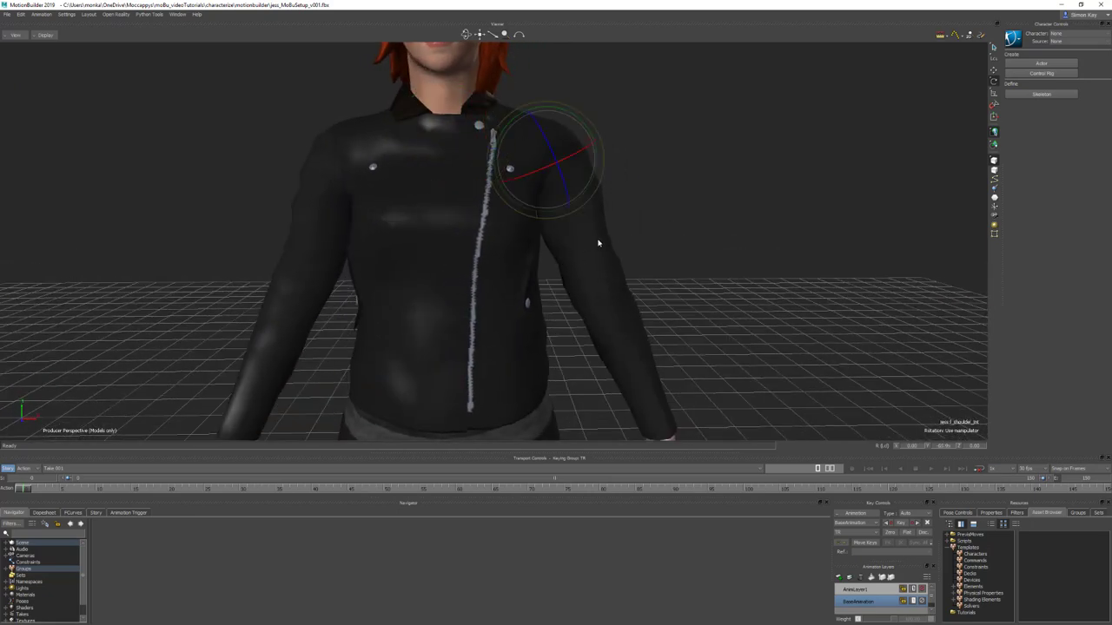
{"action": "left_click_drag", "start_coordinate": [556, 108], "coordinate": [467, 97]}
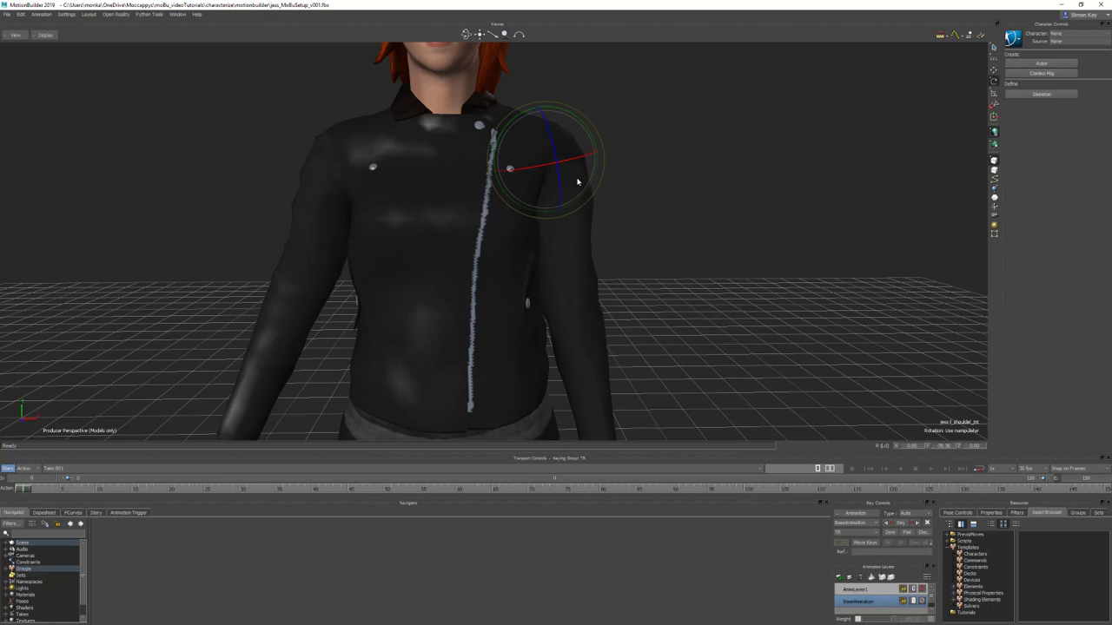
Try rotating the left clavicle joint to see how it affects the shoulder.
{"action": "key", "text": "Page_Up"}
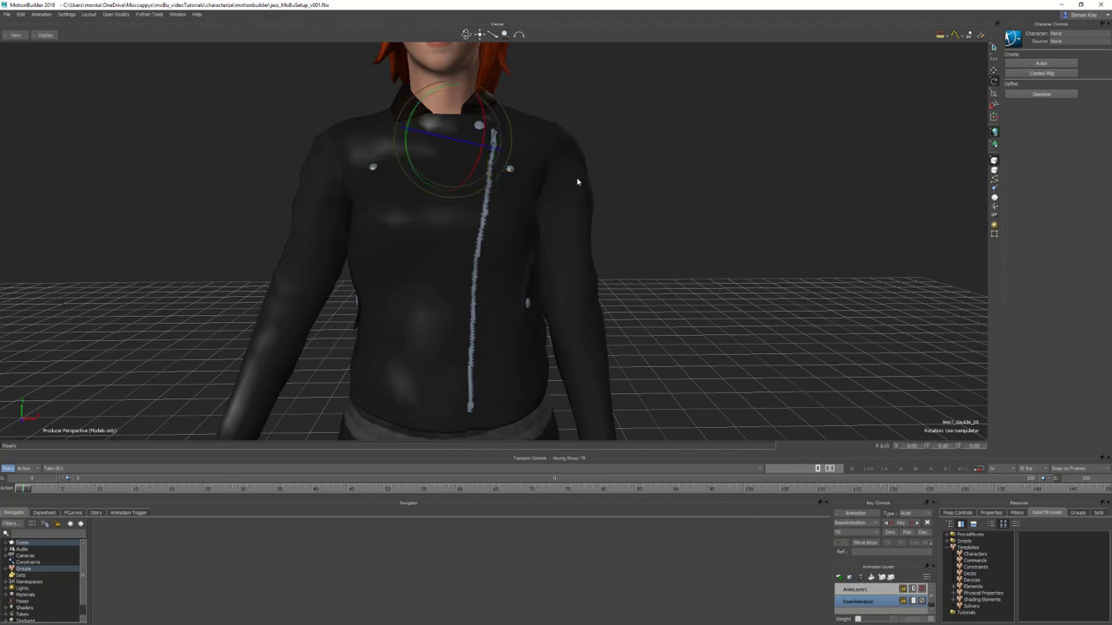
{"action": "left_click_drag", "start_coordinate": [415, 102], "coordinate": [416, 108]}
{"action": "left_click_drag", "start_coordinate": [416, 108], "coordinate": [423, 108]}
In the front view with X-Ray display, set the left shoulder joint's global X rotation to 90.
{"action": "key", "text": "ctrl+f"}
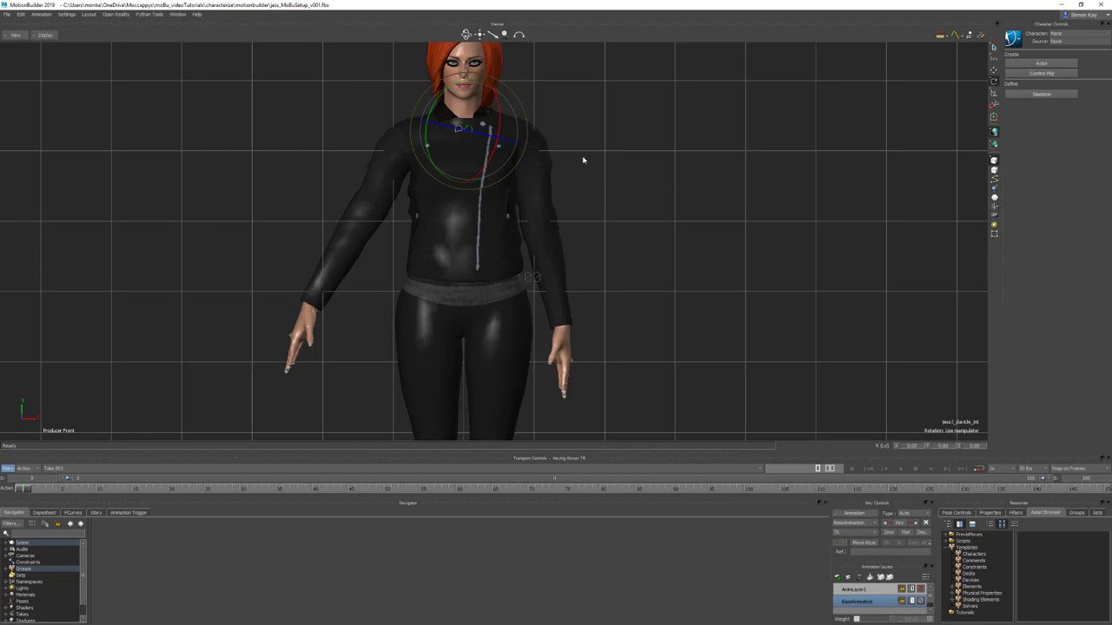
{"action": "key", "text": "ctrl+a"}
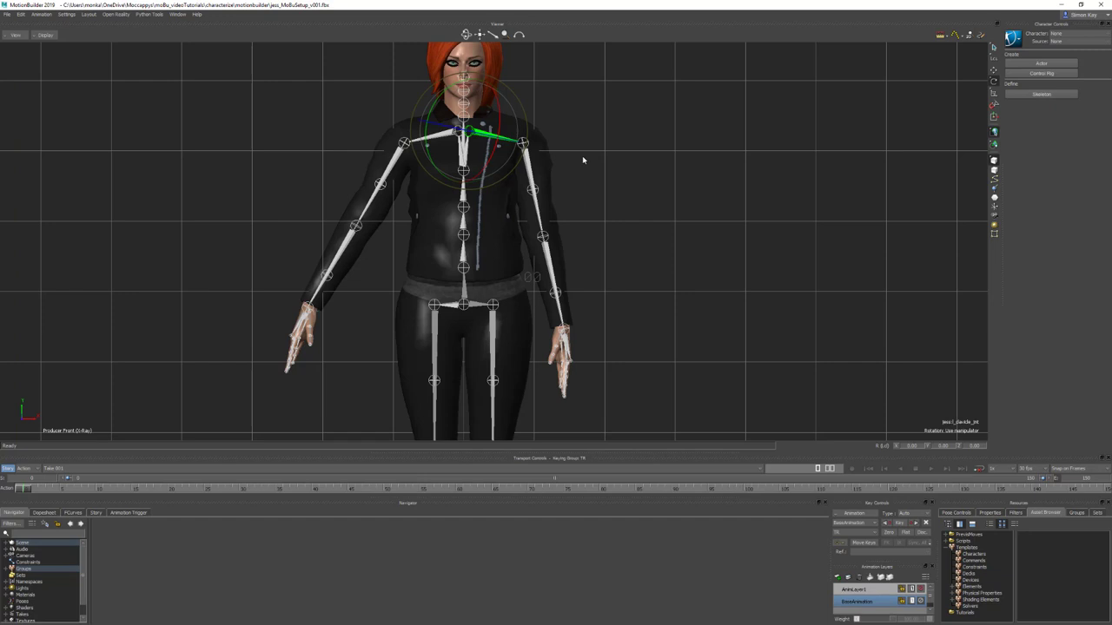
{"action": "key", "text": "Page_Down"}
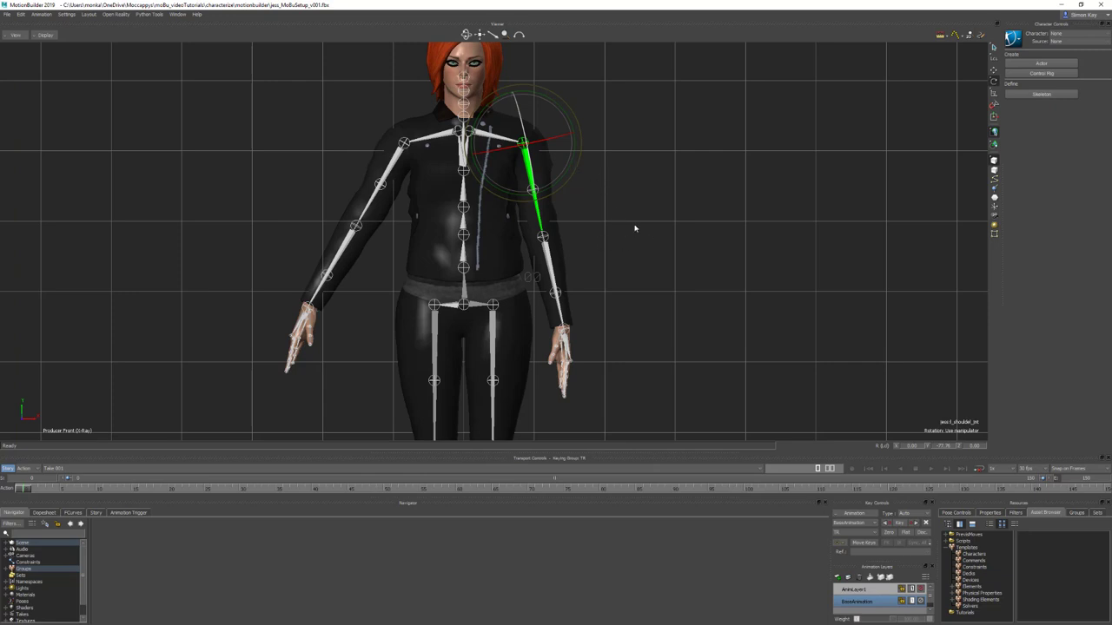
{"action": "key", "text": "F5"}
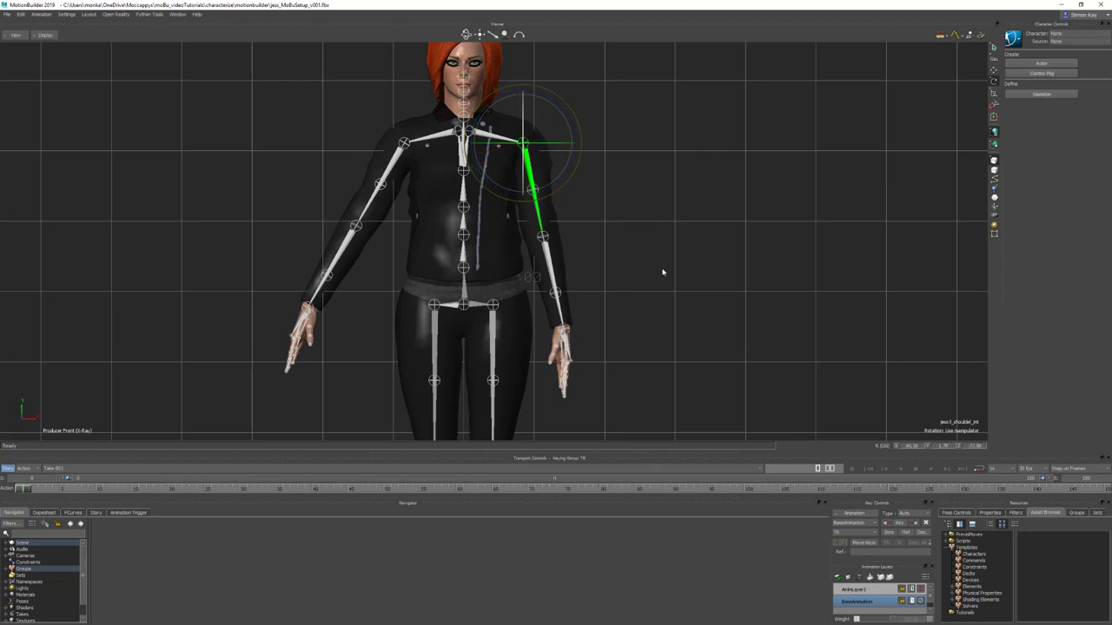
{"action": "left_click", "coordinate": [916, 447]}
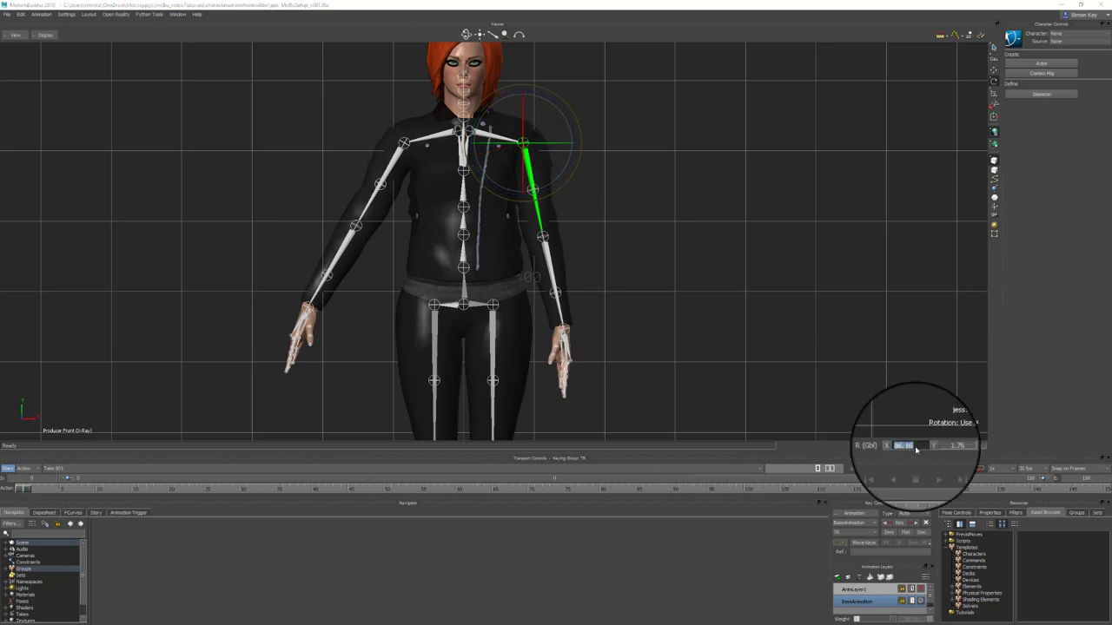
{"action": "type", "text": "90"}
{"action": "key", "text": "Return"}
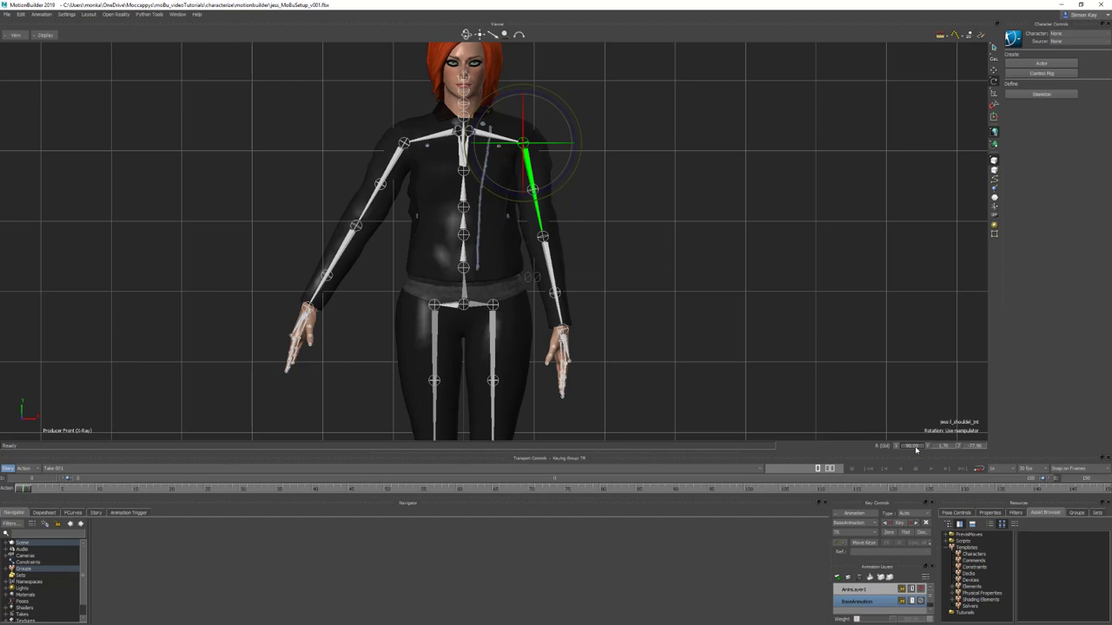
Set the left shoulder joint's global Y and Z rotation to 0 so the arm extends horizontally.
{"action": "left_click", "coordinate": [947, 447]}
{"action": "type", "text": "0"}
{"action": "key", "text": "Return"}
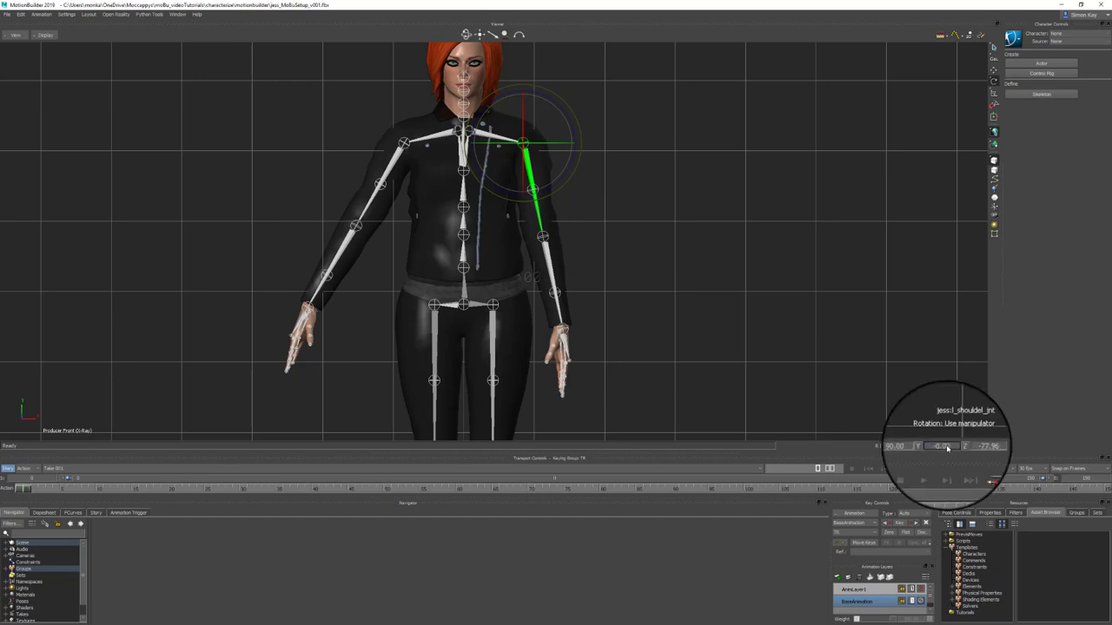
{"action": "left_click", "coordinate": [973, 446]}
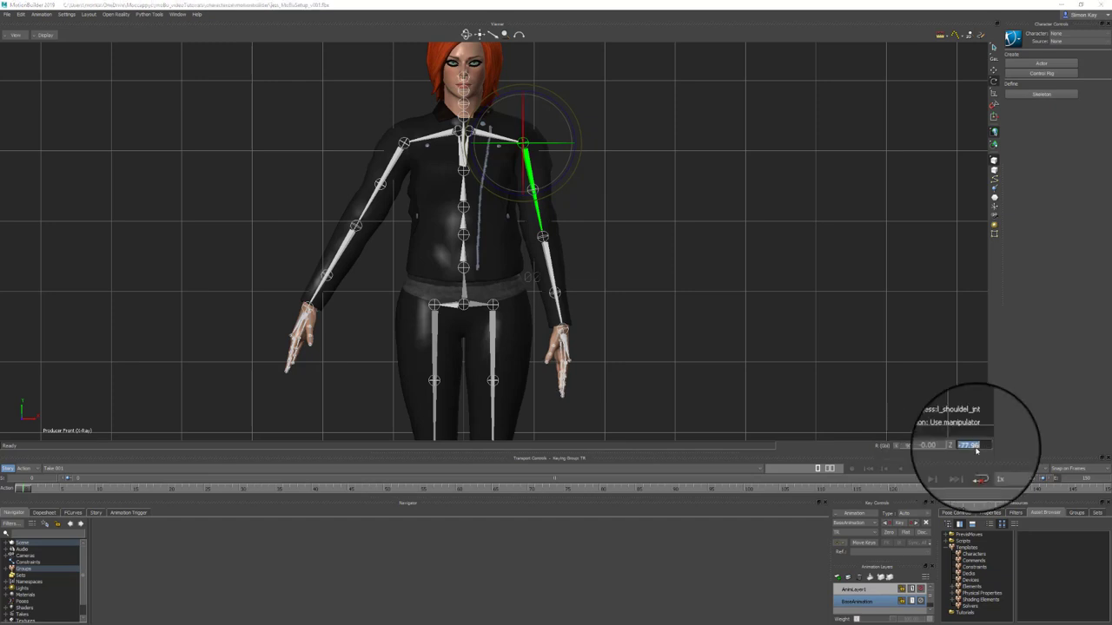
{"action": "type", "text": "0"}
{"action": "key", "text": "Return"}
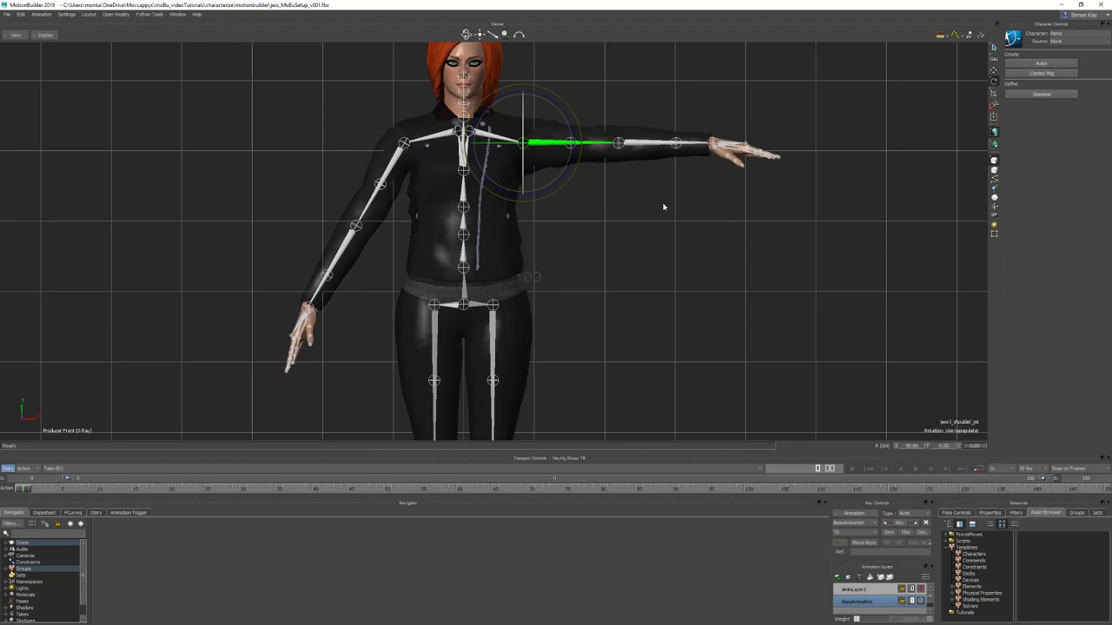
Set the global Y rotation of the left elbow joint and the left wrist joint to 0.
{"action": "key", "text": "Page_Down"}
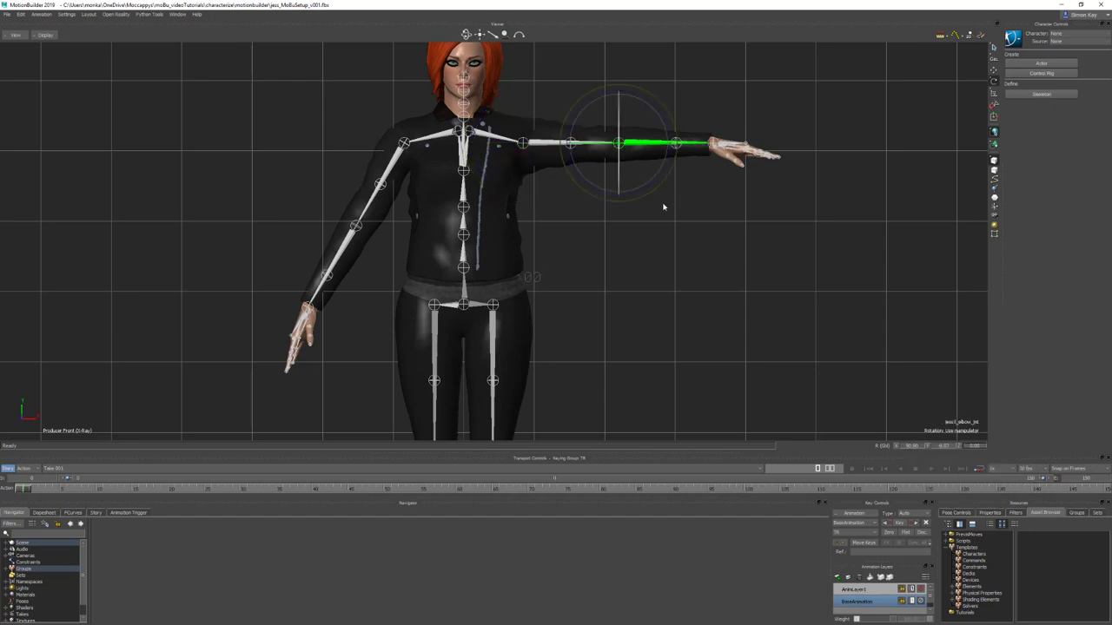
{"action": "left_click", "coordinate": [933, 445]}
{"action": "type", "text": "0"}
{"action": "key", "text": "Return"}
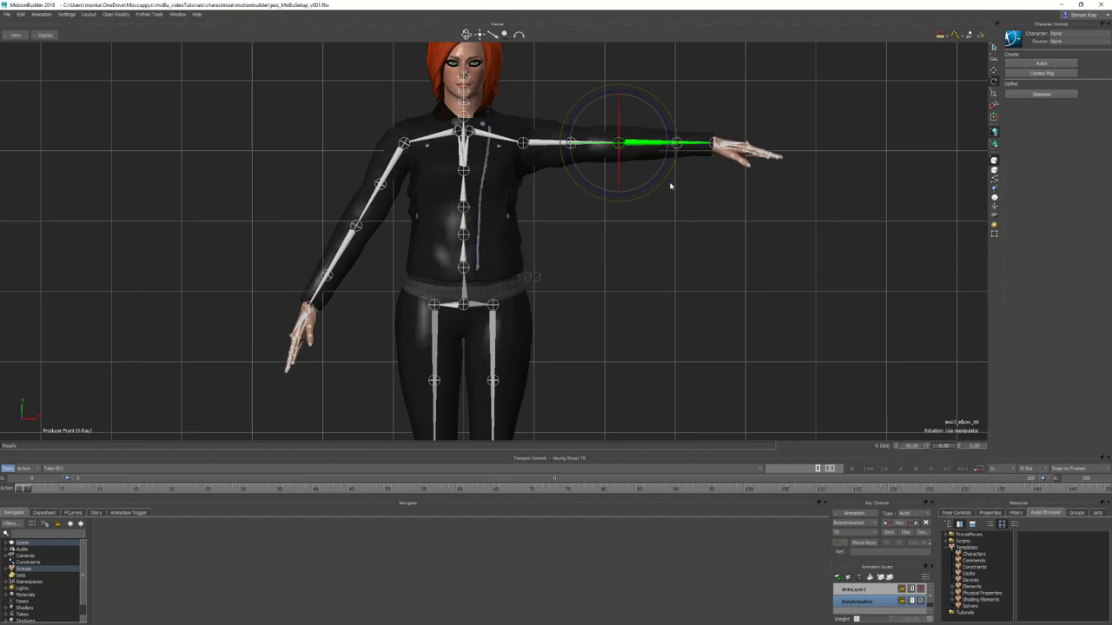
{"action": "key", "text": "Page_Down"}
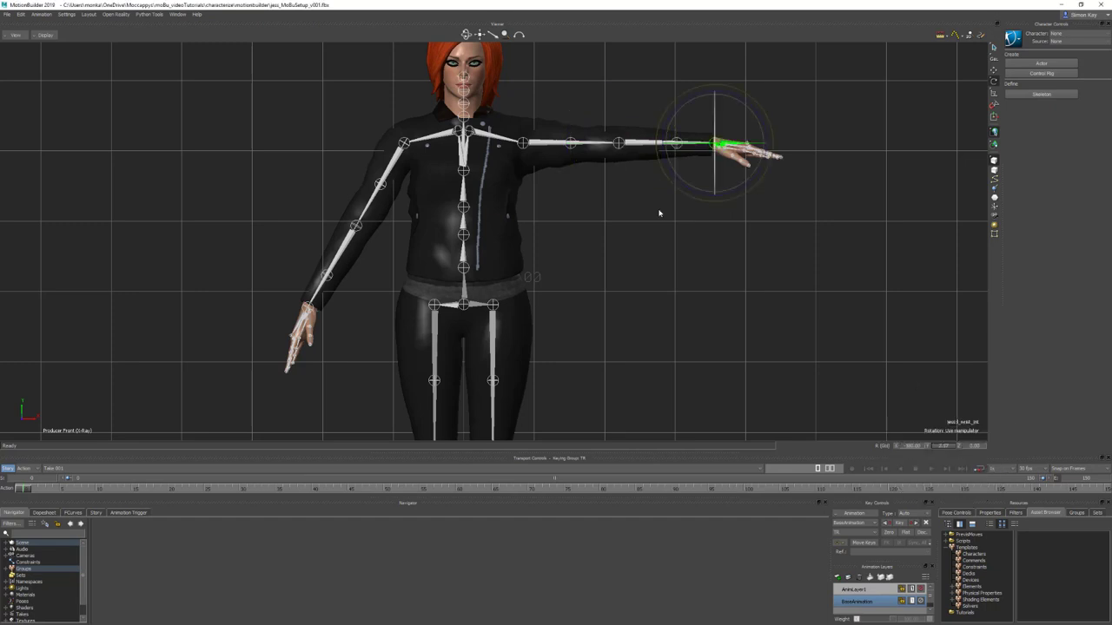
{"action": "left_click", "coordinate": [949, 446]}
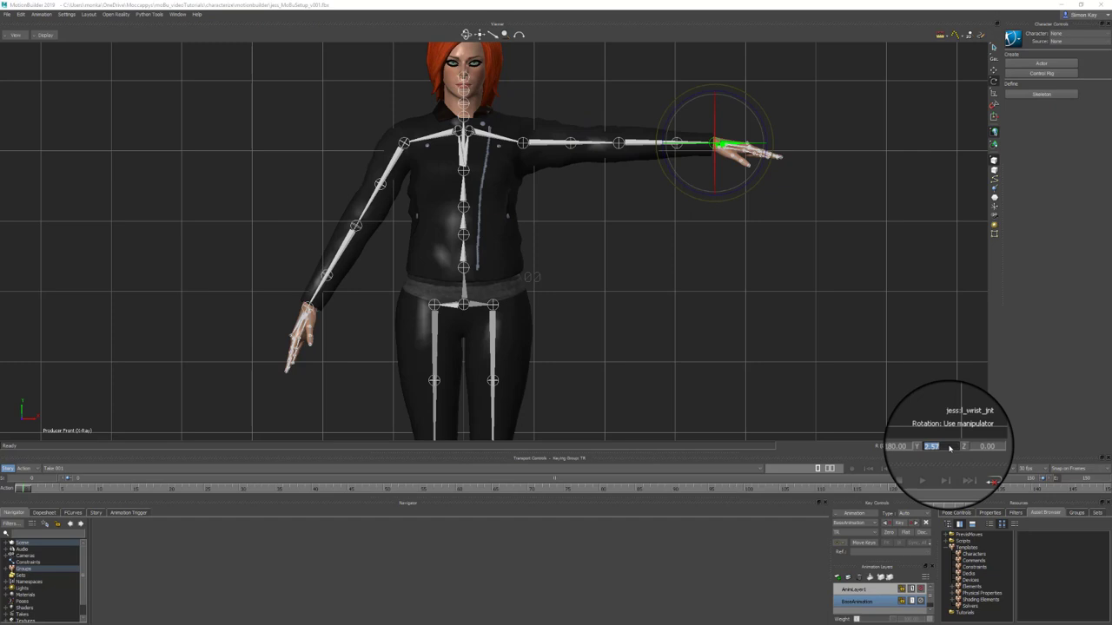
{"action": "type", "text": "0"}
{"action": "key", "text": "Return"}
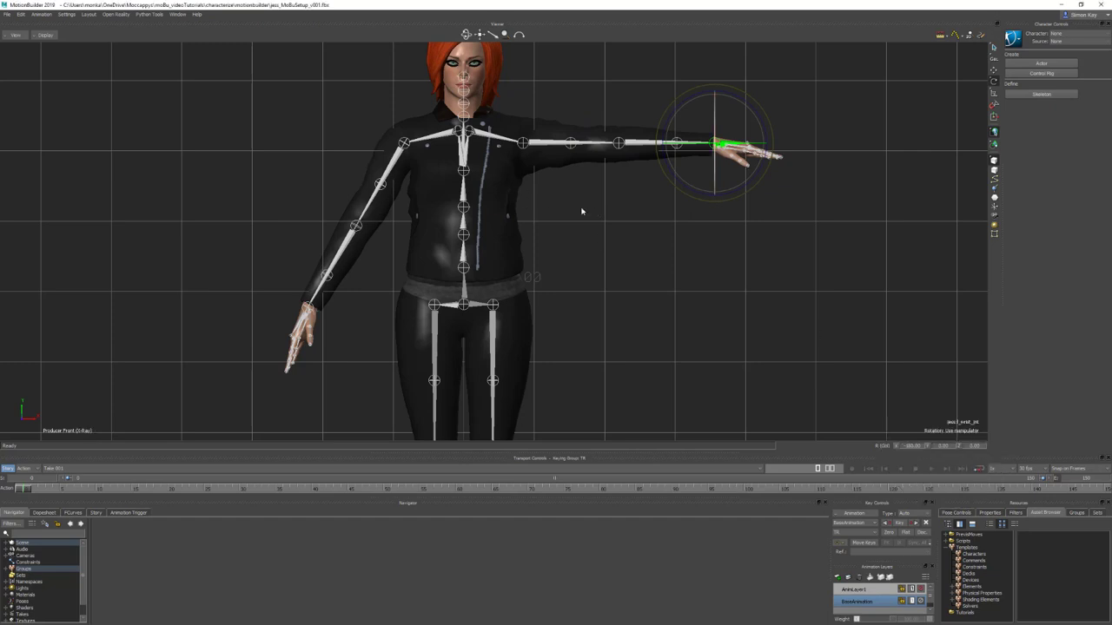
From the top view, try bending the left arm by rotating the shoulder and elbow joints, and undo the rotations.
{"action": "key", "text": "ctrl+t"}
{"action": "left_click_drag", "start_coordinate": [709, 309], "coordinate": [600, 303], "text": "shift"}
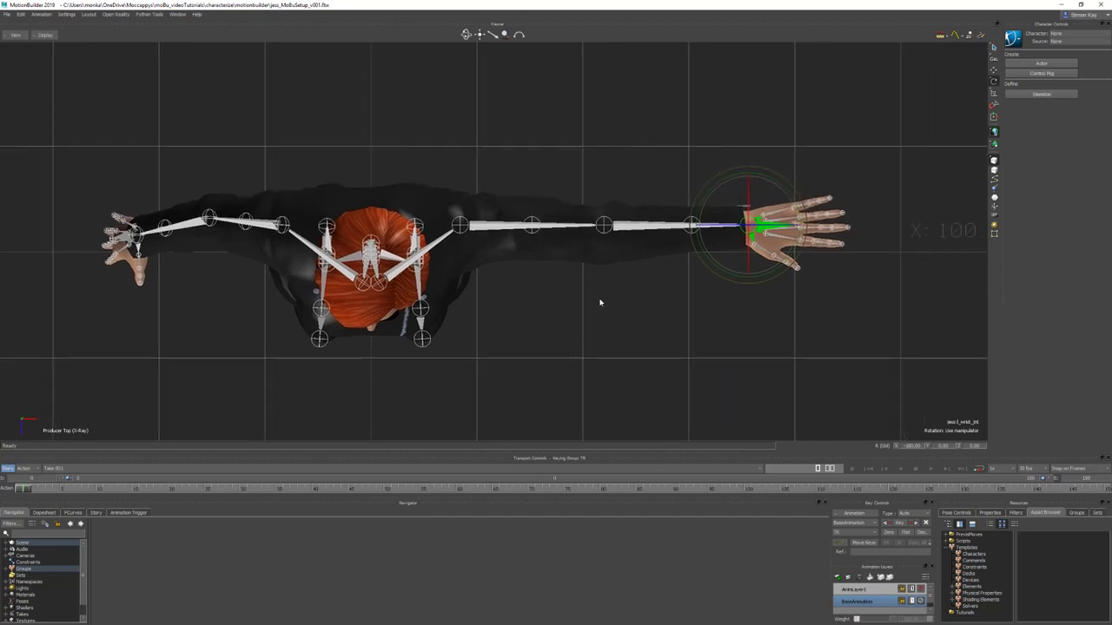
{"action": "left_click", "coordinate": [491, 227]}
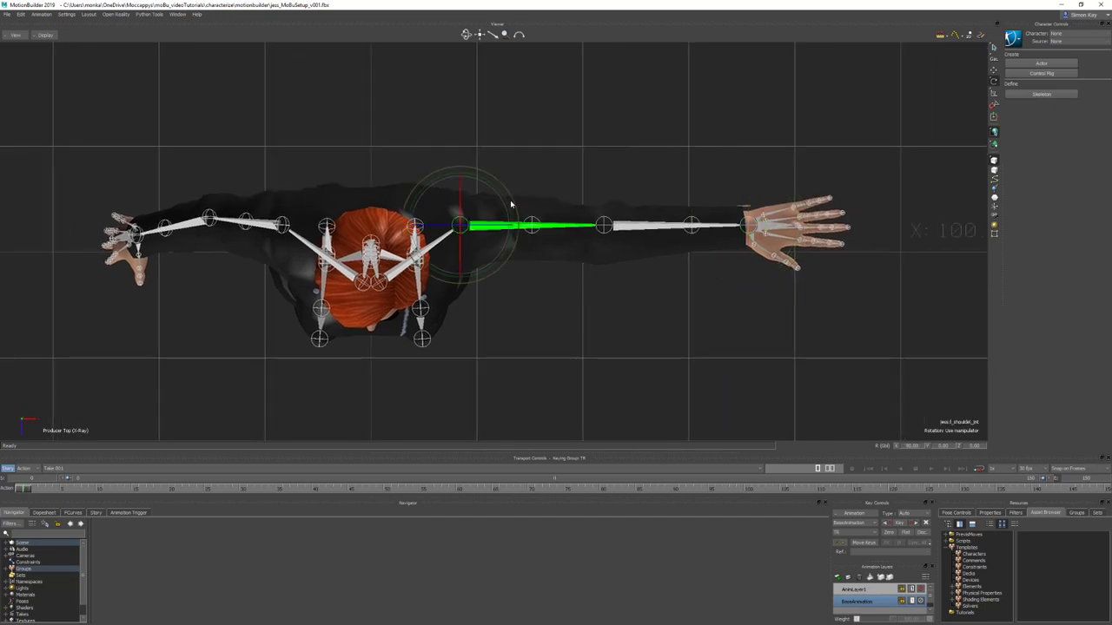
{"action": "left_click_drag", "start_coordinate": [509, 203], "coordinate": [508, 198]}
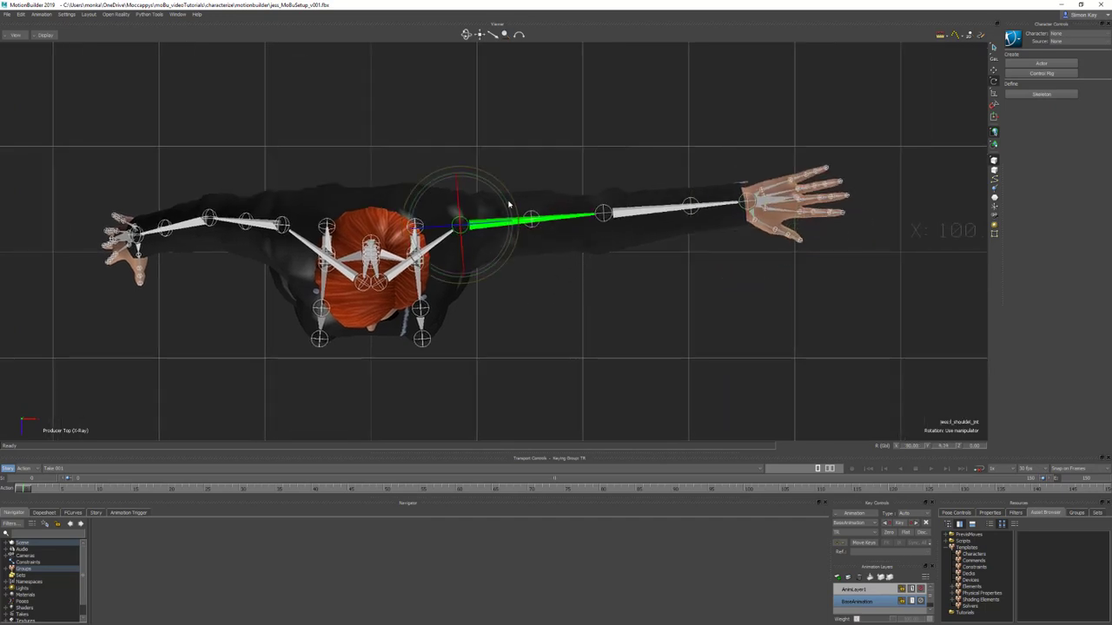
{"action": "left_click", "coordinate": [623, 210]}
{"action": "left_click_drag", "start_coordinate": [652, 195], "coordinate": [661, 200]}
{"action": "key", "text": "ctrl+z"}
{"action": "key", "text": "ctrl+z"}
{"action": "key", "text": "ctrl+z"}
{"action": "mouse_move", "coordinate": [588, 159]}
{"action": "left_mouse_down"}
{"action": "mouse_move", "coordinate": [662, 233]}
{"action": "mouse_move", "coordinate": [600, 158]}
{"action": "left_mouse_up"}
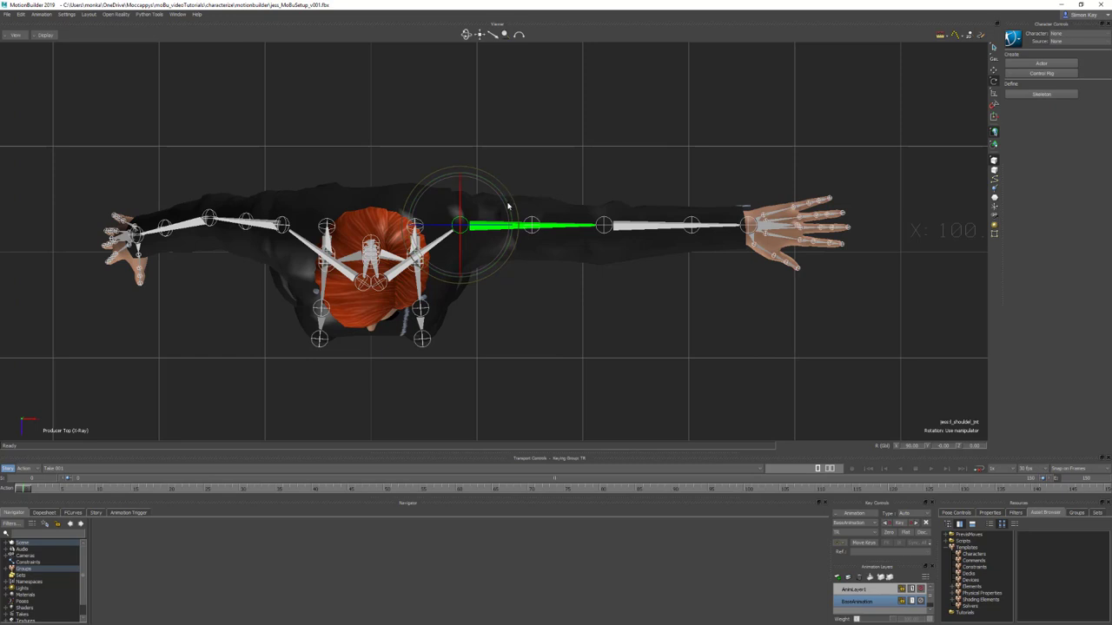
Rotate the left shoulder joint slightly backwards with a global Y rotation of 3.
{"action": "left_click_drag", "start_coordinate": [508, 206], "coordinate": [612, 213]}
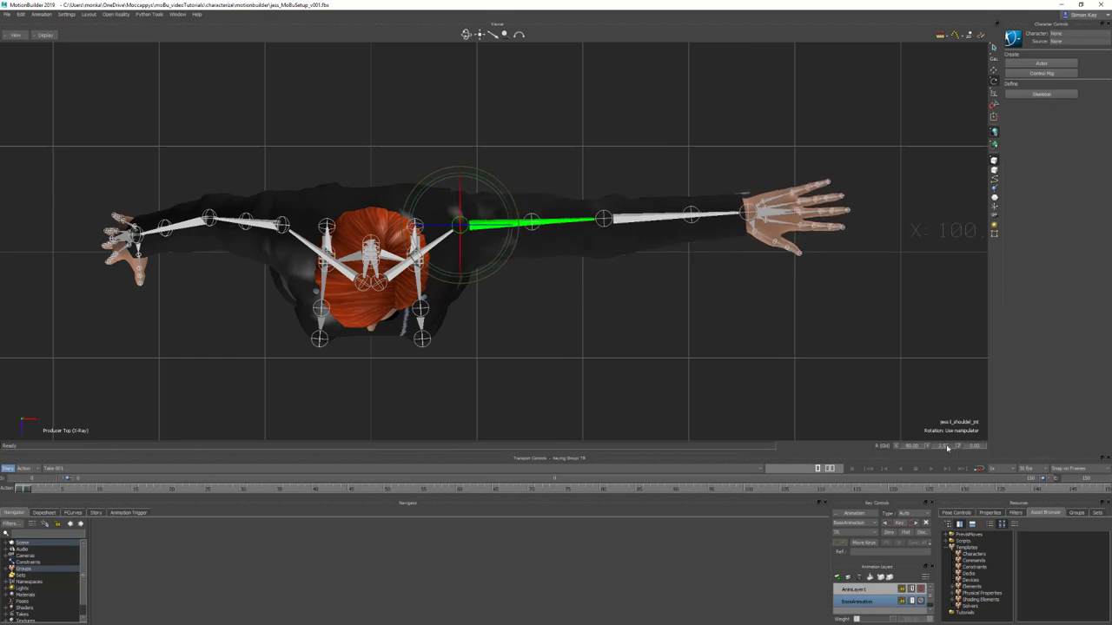
{"action": "type", "text": "3"}
{"action": "key", "text": "Return"}
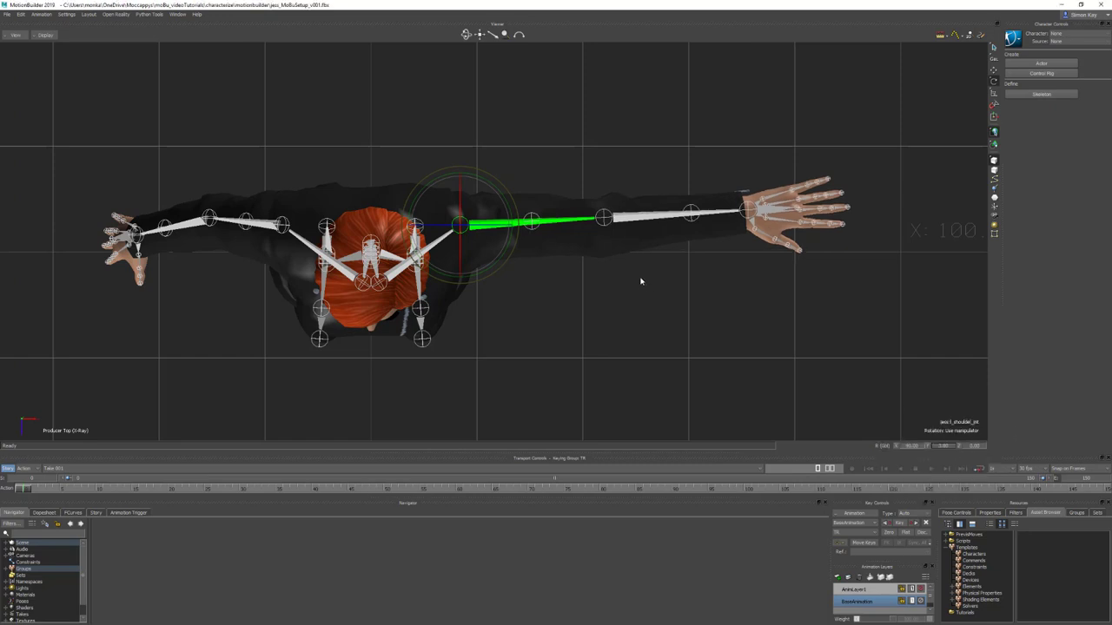
Set the left elbow joint's global Y rotation to -3 to give the arm a slight bend.
{"action": "key", "text": "Down"}
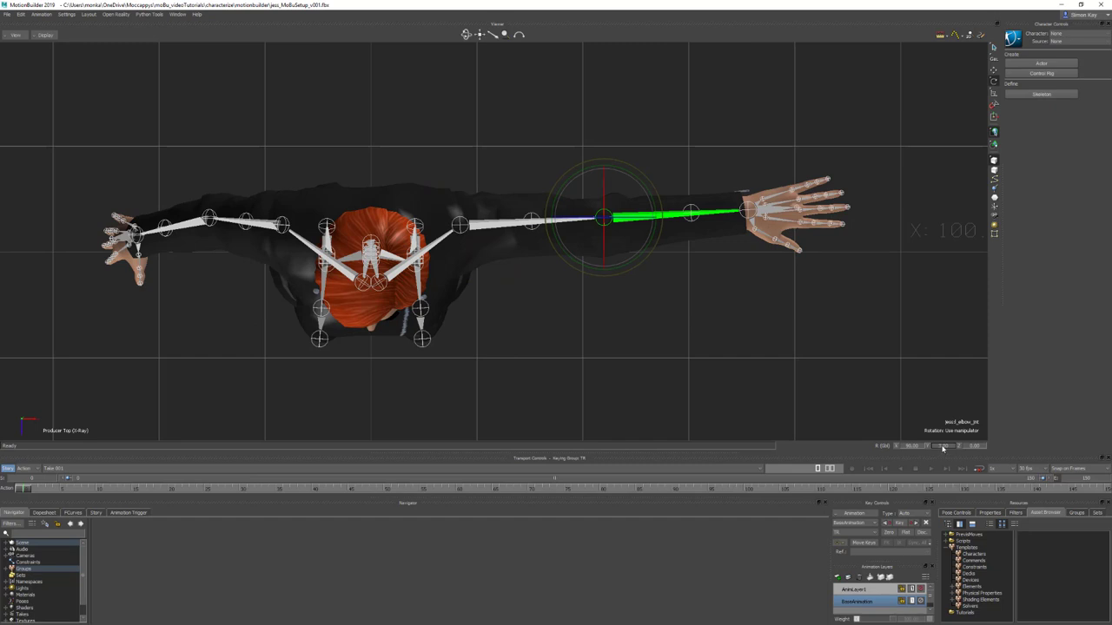
{"action": "left_click", "coordinate": [942, 448]}
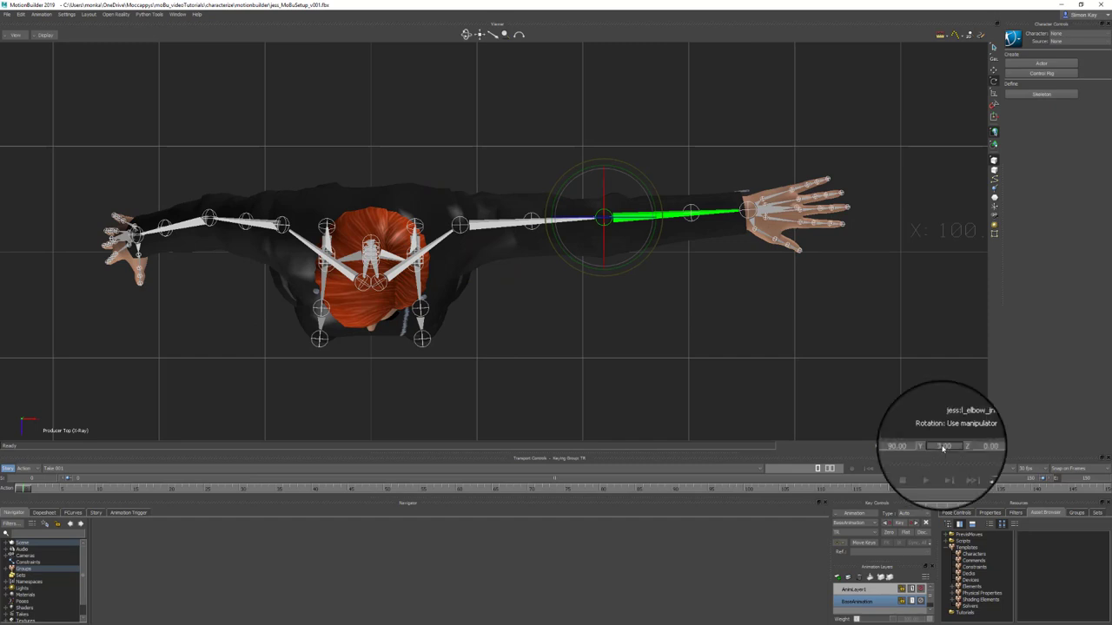
{"action": "double_click", "coordinate": [942, 449]}
{"action": "type", "text": "-3"}
{"action": "key", "text": "Return"}
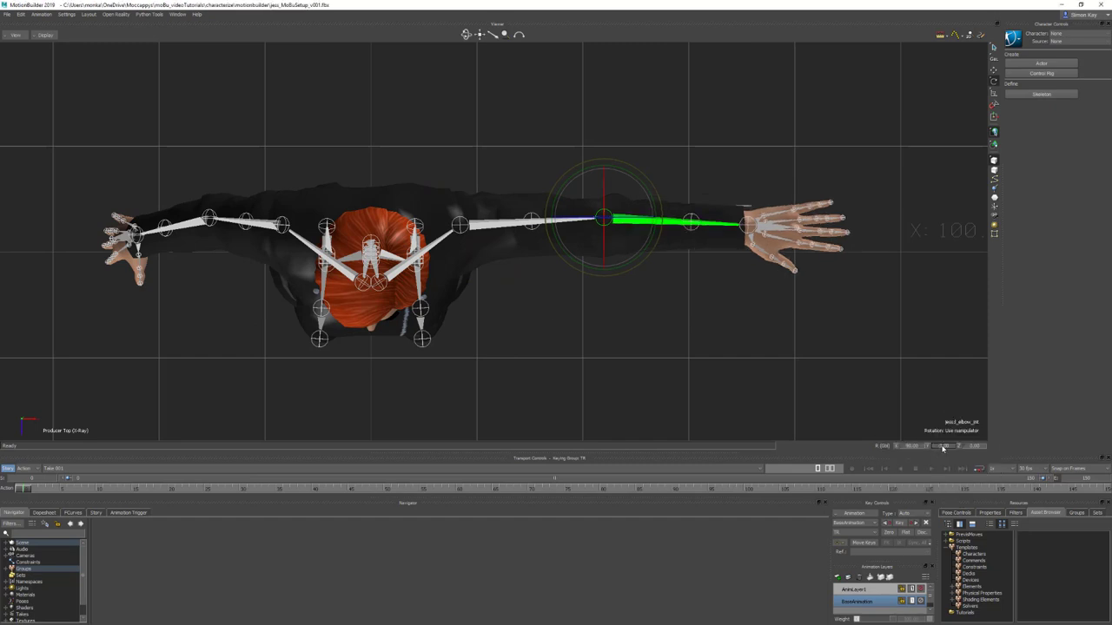
Examine the left arm's shoulder-to-wrist alignment and elbow bend from the top, both with and without the joints displayed.
{"action": "middle_click_drag", "start_coordinate": [557, 316], "coordinate": [516, 394], "text": "alt"}
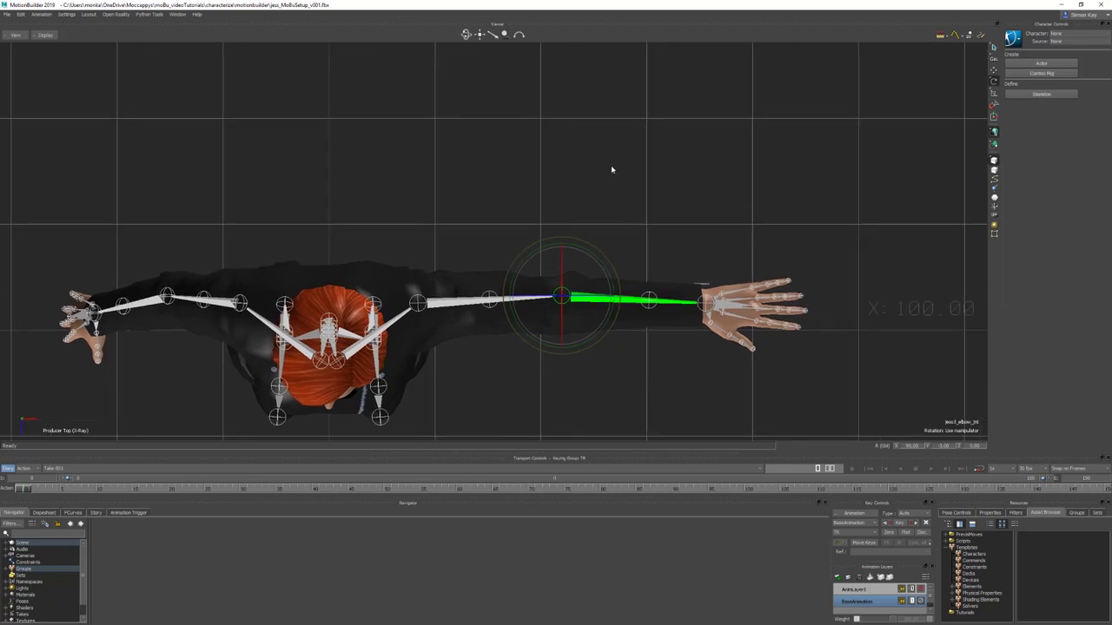
{"action": "left_click_drag", "start_coordinate": [611, 170], "coordinate": [609, 289], "text": "shift"}
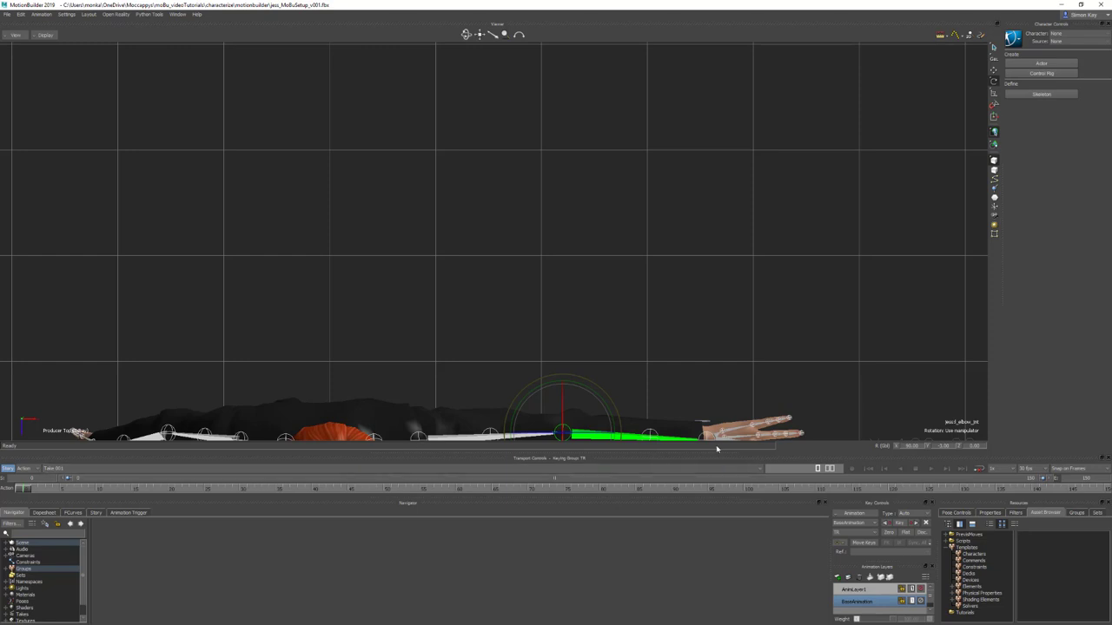
{"action": "left_click_drag", "start_coordinate": [615, 307], "coordinate": [628, 148], "text": "shift"}
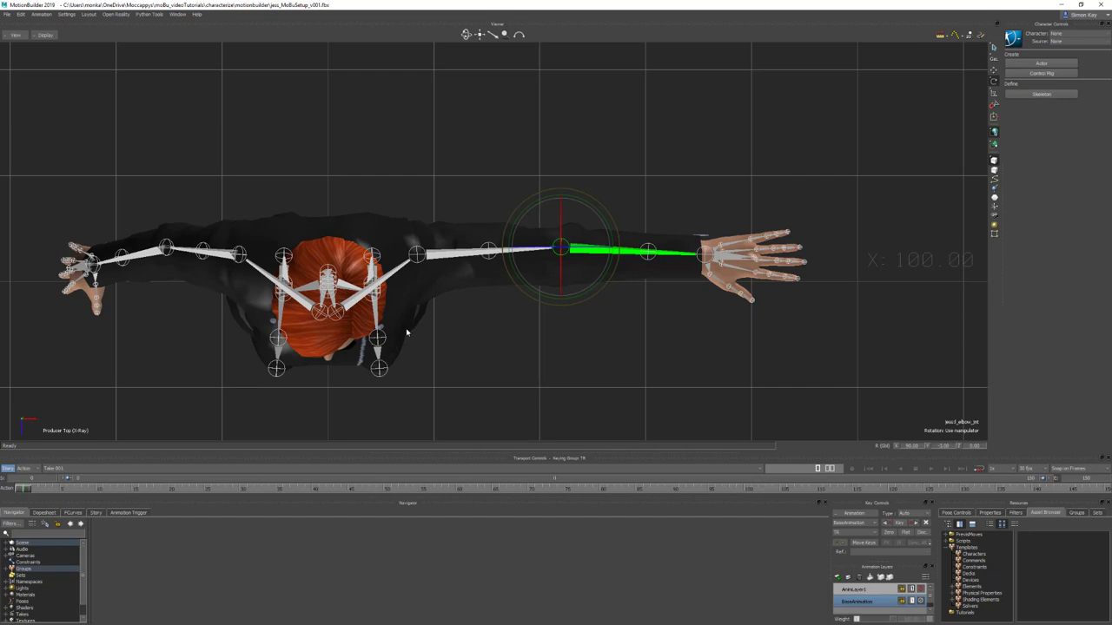
{"action": "left_click", "coordinate": [448, 255]}
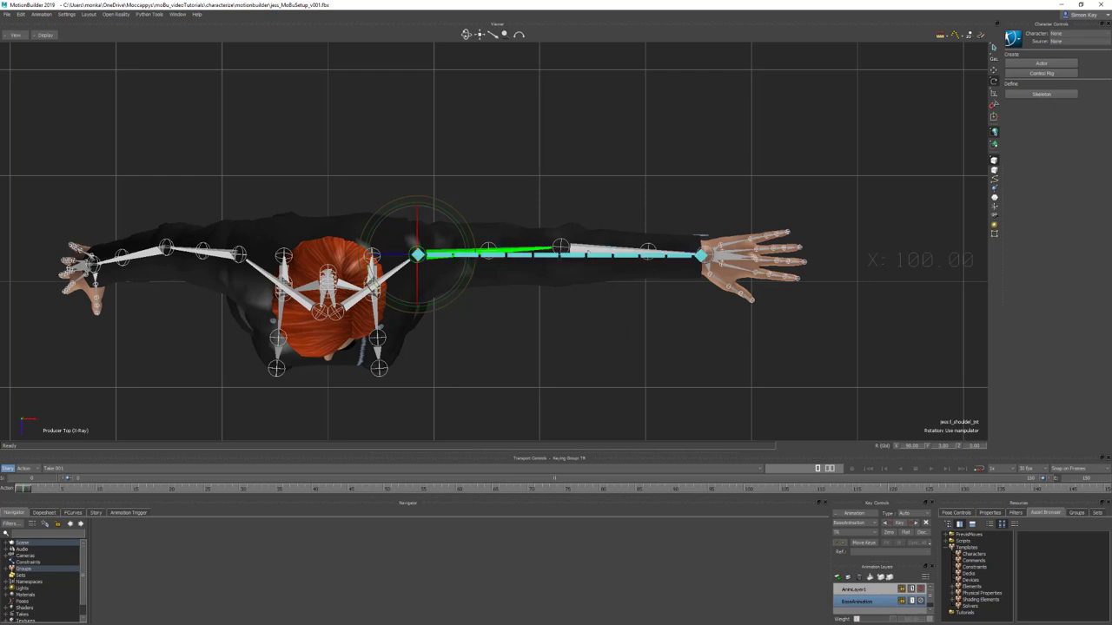
{"action": "key", "text": "ctrl+a"}
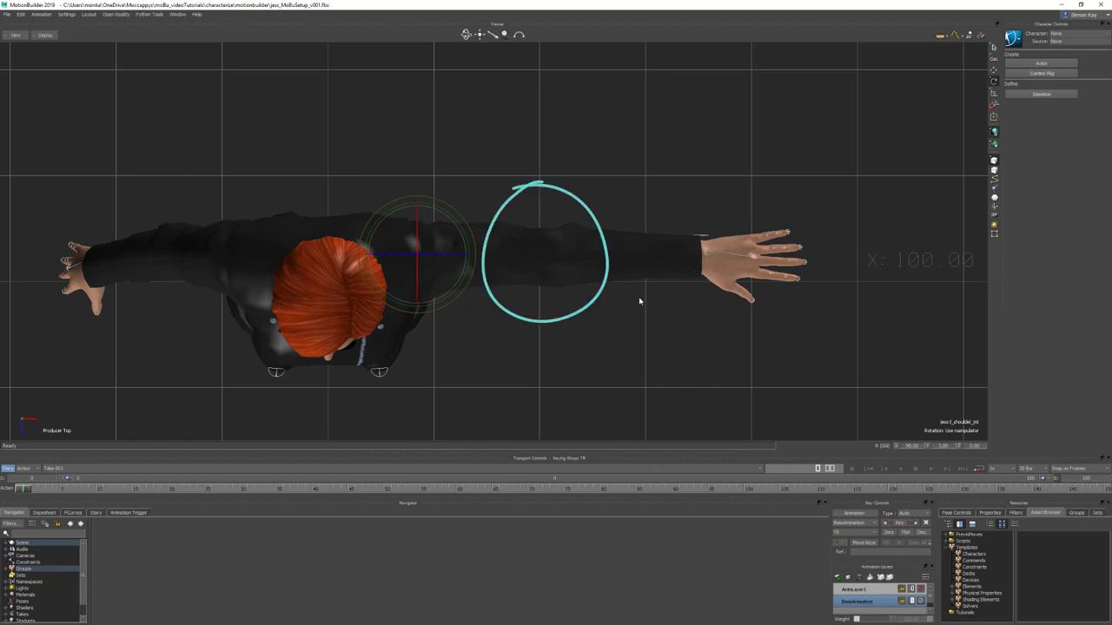
{"action": "key", "text": "ctrl+x"}
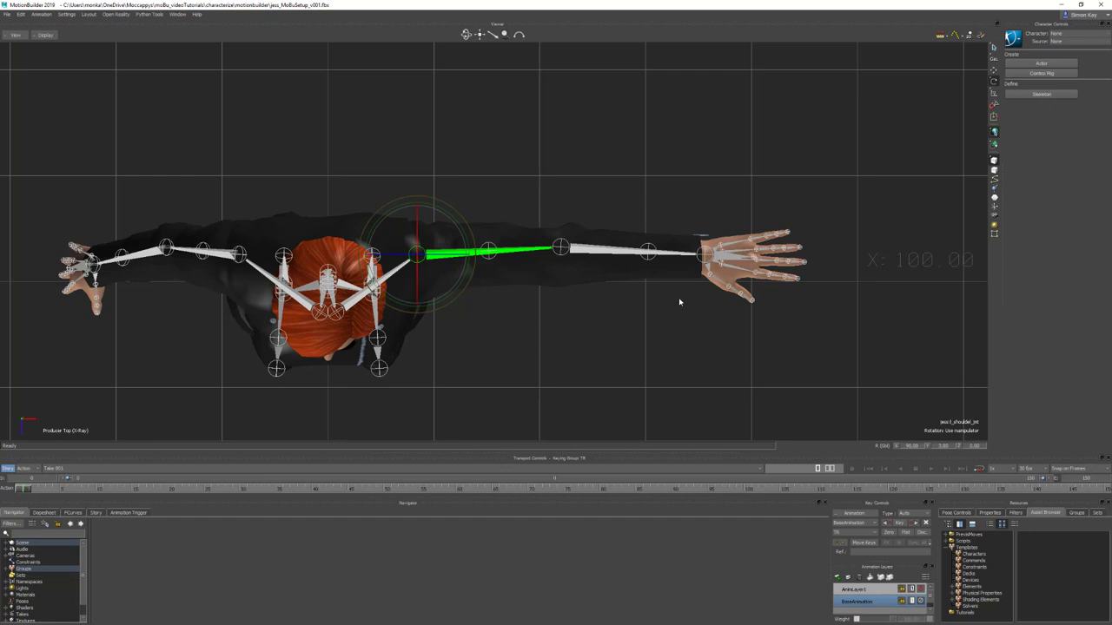
Examine the left hand and wrist close up from the top and front views, with the joints hidden.
{"action": "left_click_drag", "start_coordinate": [682, 304], "coordinate": [521, 308], "text": "shift"}
{"action": "left_click_drag", "start_coordinate": [674, 334], "coordinate": [413, 216], "text": "ctrl"}
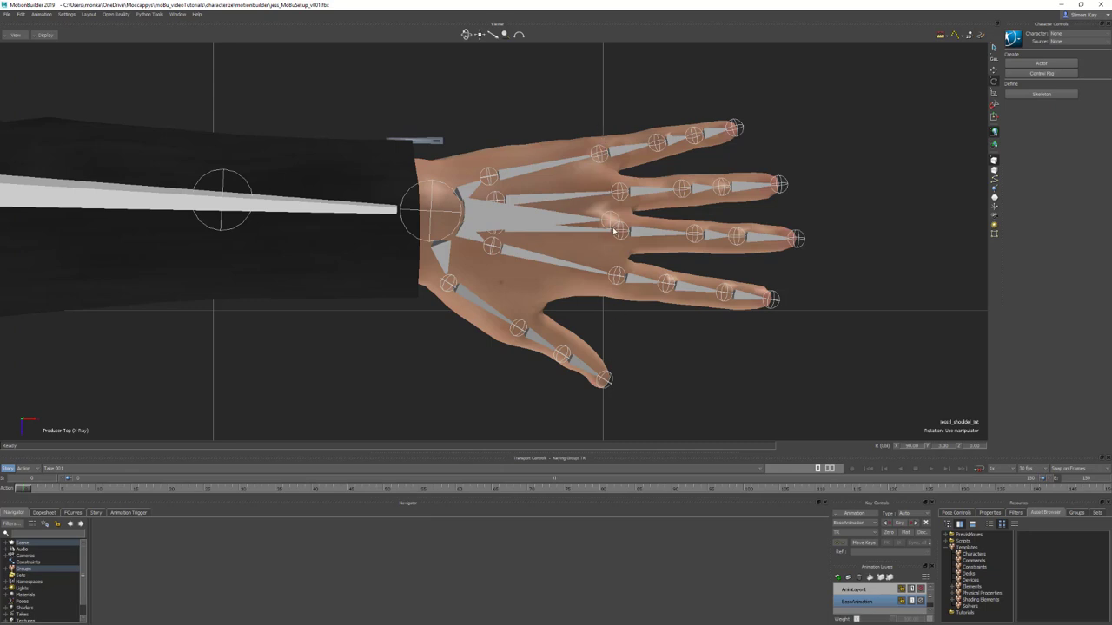
{"action": "key", "text": "ctrl+a"}
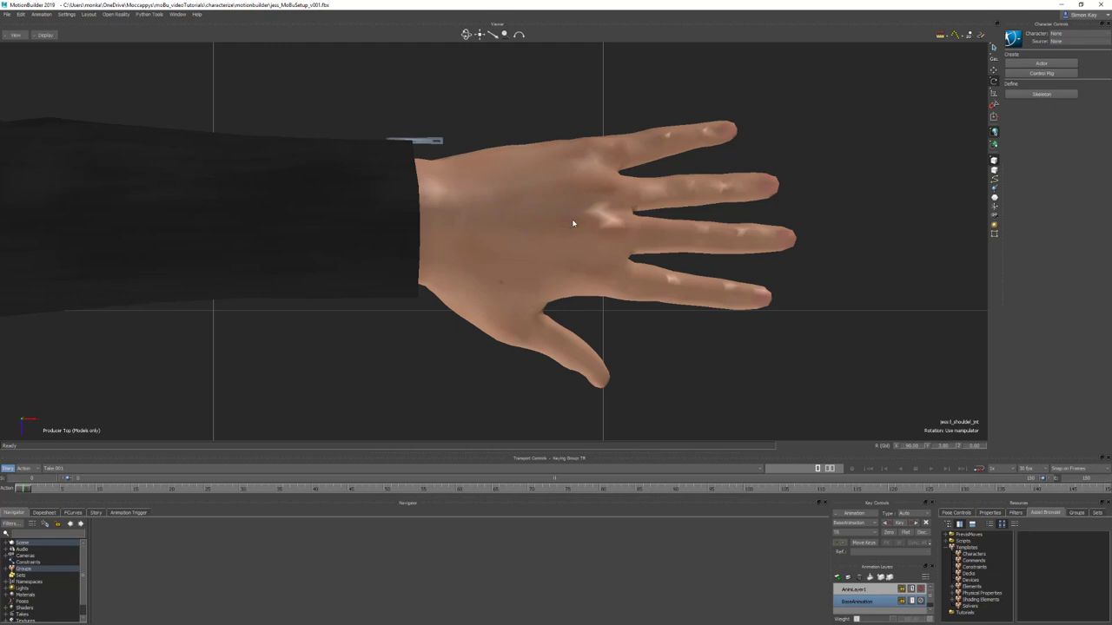
{"action": "key", "text": "ctrl+f"}
{"action": "left_click_drag", "start_coordinate": [623, 224], "coordinate": [449, 272], "text": "shift"}
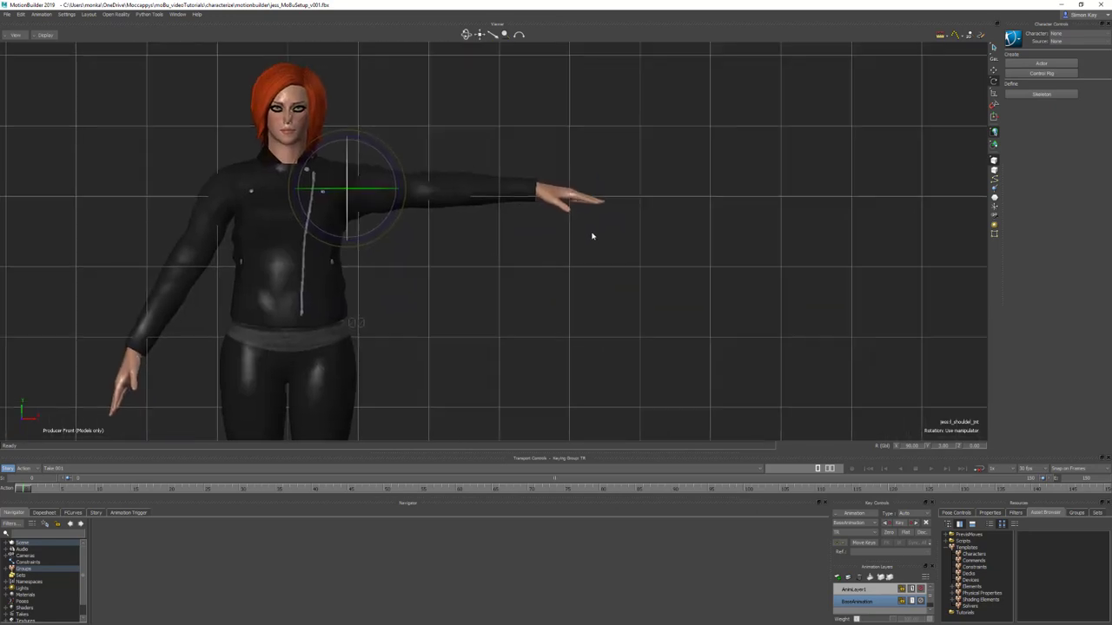
{"action": "left_click_drag", "start_coordinate": [594, 236], "coordinate": [557, 280], "text": "ctrl"}
{"action": "left_click_drag", "start_coordinate": [536, 170], "coordinate": [574, 182], "text": "ctrl"}
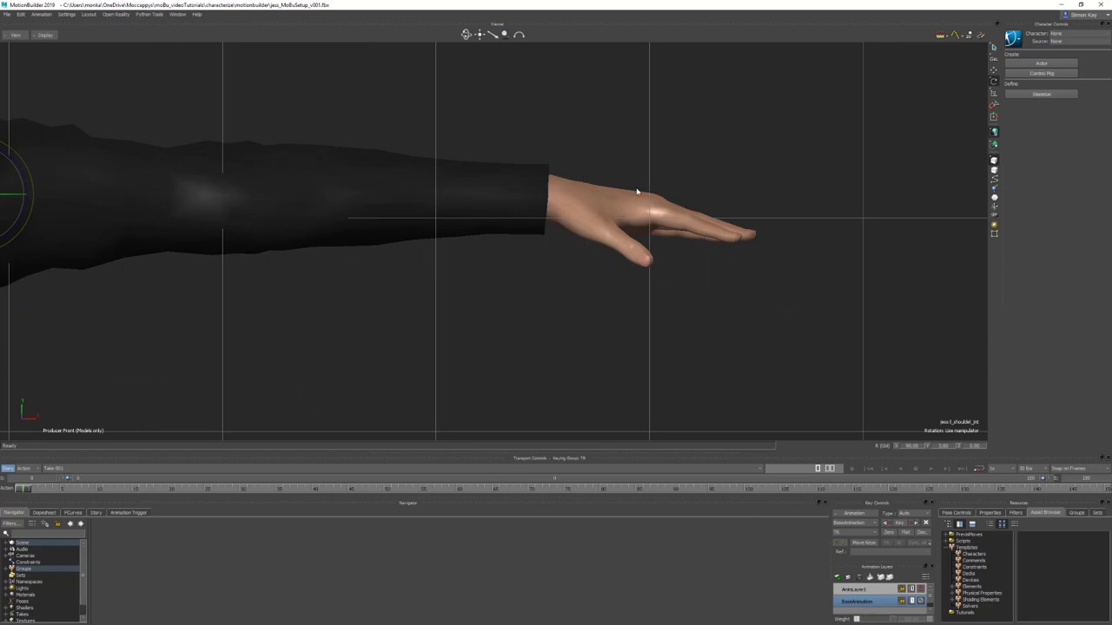
Set the left wrist joint's global Z rotation to 10 to level the hand with the forearm.
{"action": "key", "text": "Page_Down"}
{"action": "key", "text": "Page_Down"}
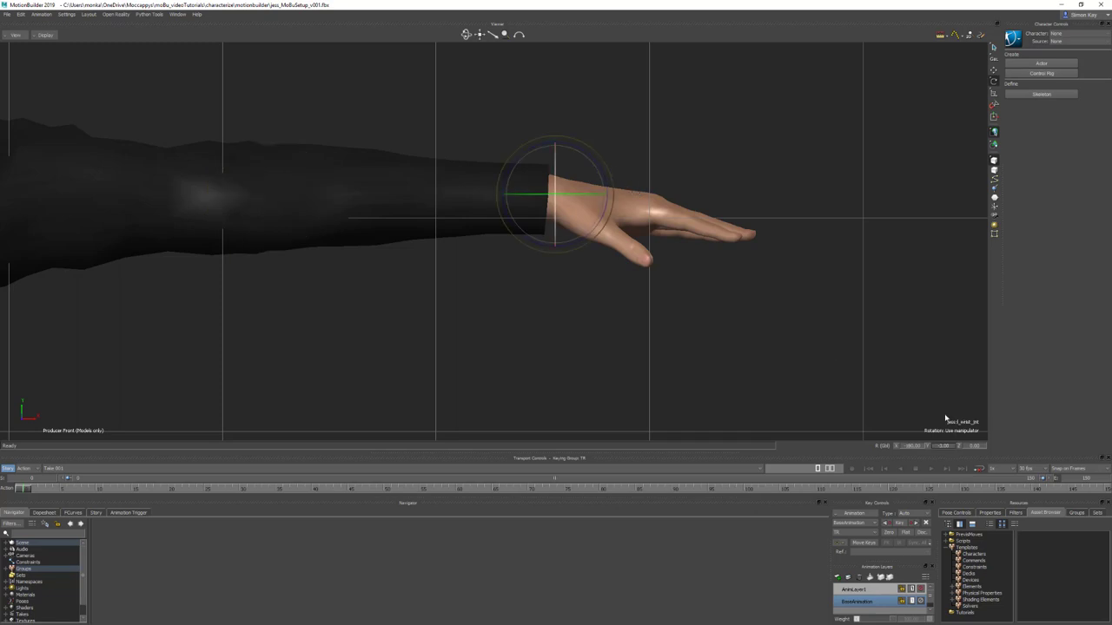
{"action": "left_click_drag", "start_coordinate": [973, 448], "coordinate": [979, 448]}
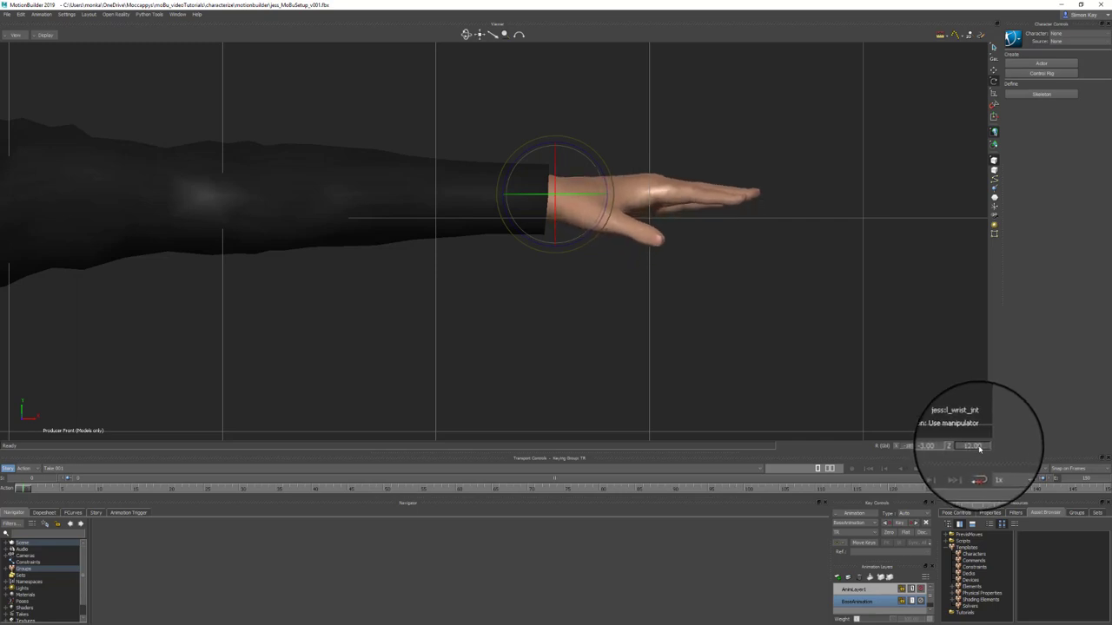
{"action": "double_click", "coordinate": [979, 449]}
{"action": "type", "text": "0"}
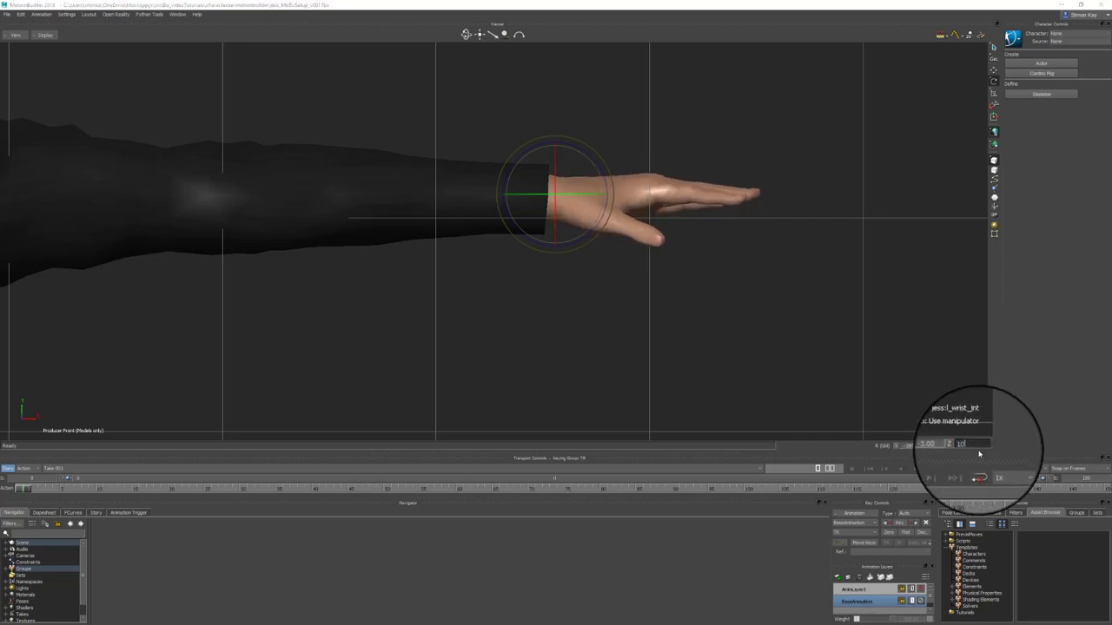
{"action": "key", "text": "Return"}
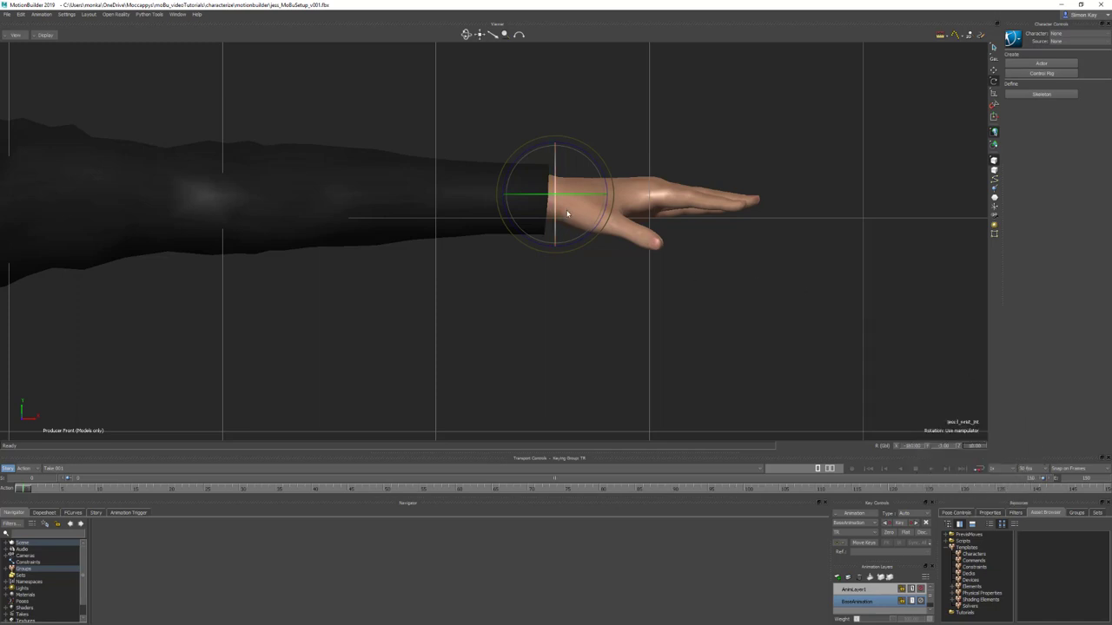
{"action": "scroll", "coordinate": [445, 268], "scroll_direction": "down", "scroll_amount": 1}
{"action": "middle_click_drag", "start_coordinate": [444, 273], "coordinate": [585, 288], "text": "alt"}
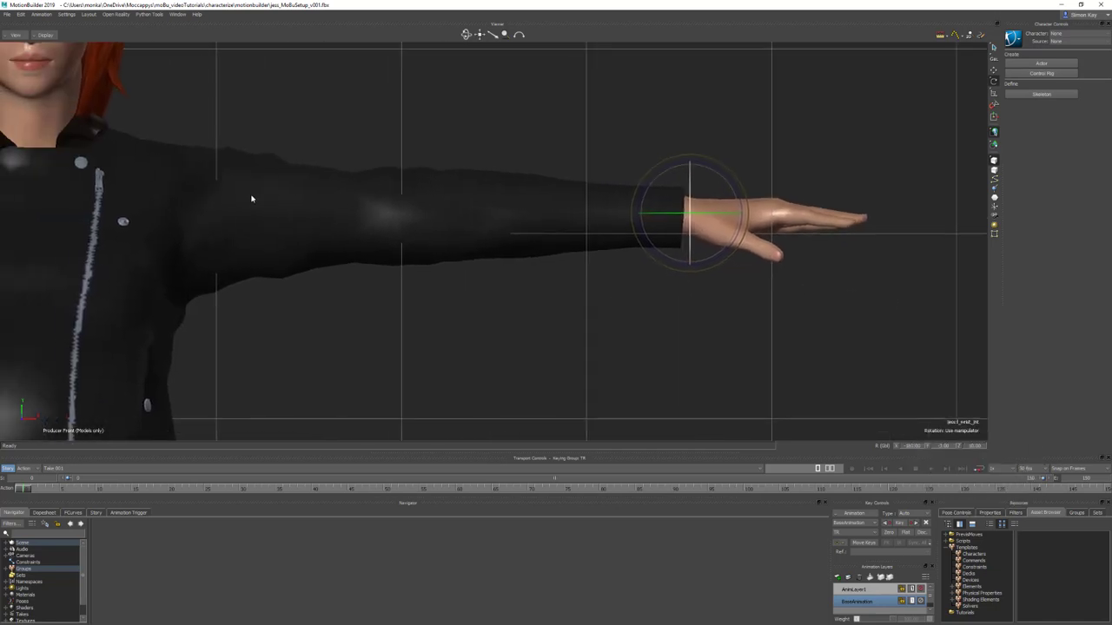
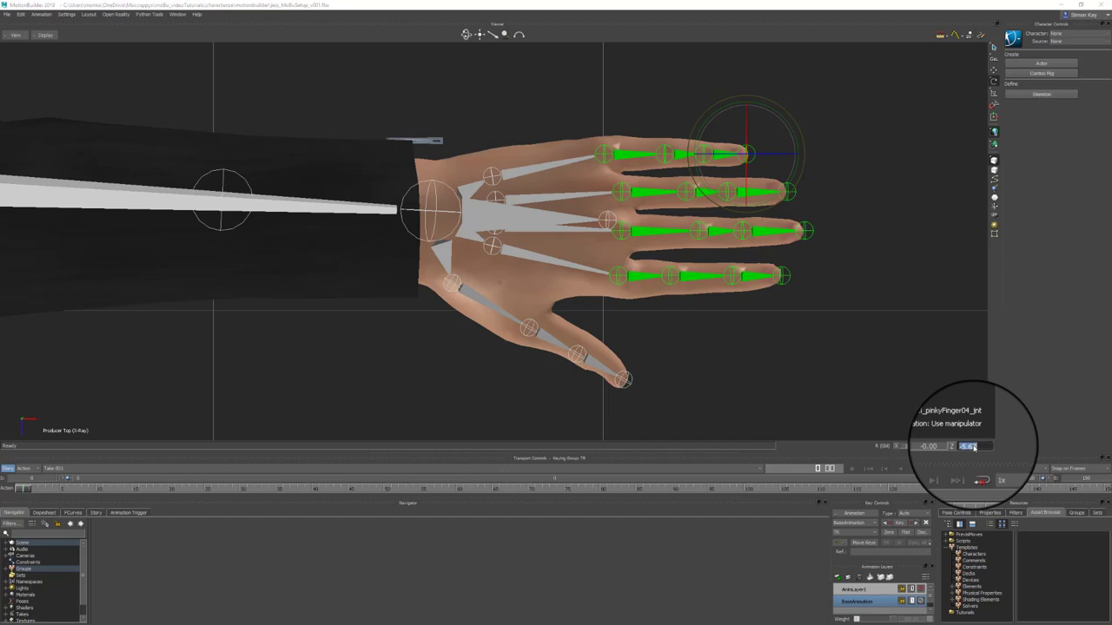
Set the global Z rotation of the selected left finger joints to 0 and check the straightened fingers from the front.
{"action": "key", "text": "Return"}
{"action": "scroll", "coordinate": [668, 342], "scroll_direction": "down", "scroll_amount": 2}
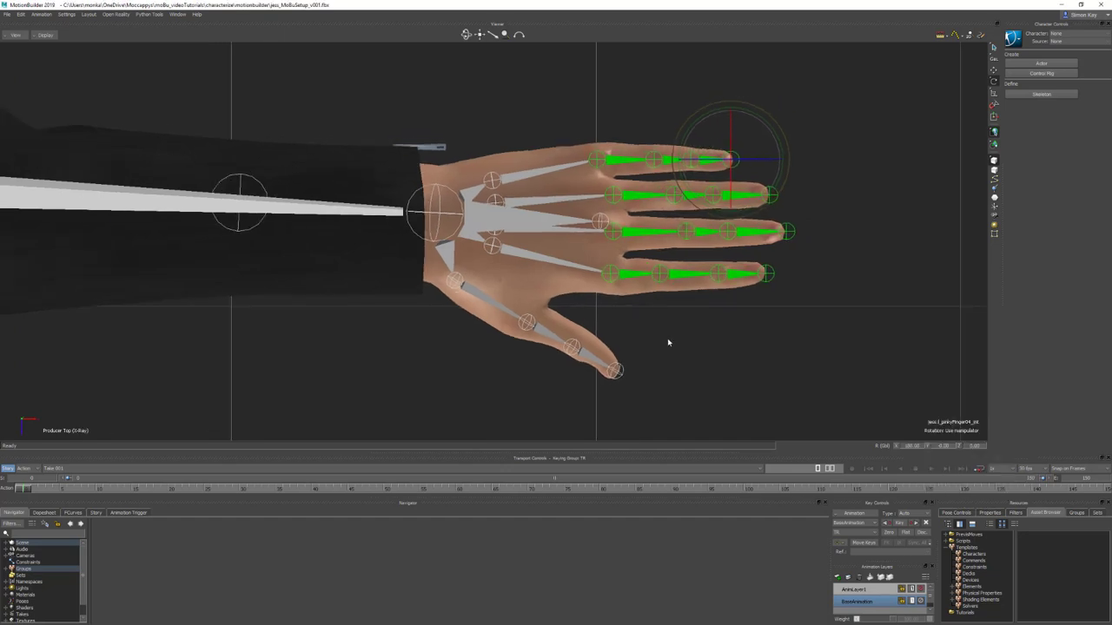
{"action": "key", "text": "ctrl+f"}
{"action": "scroll", "coordinate": [679, 333], "scroll_direction": "up", "scroll_amount": 4}
{"action": "key", "text": "ctrl+a"}
{"action": "key", "text": "ctrl+a"}
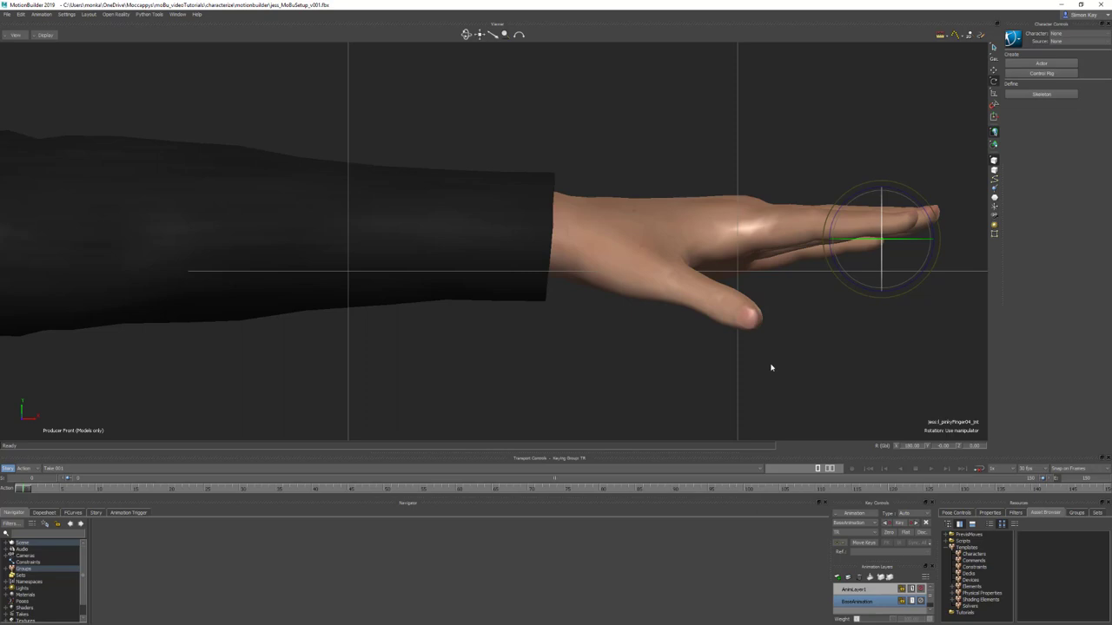
From the top view, rotate the left thumb's base joint inward so the thumb lies closer to the fingers.
{"action": "key", "text": "ctrl+e"}
{"action": "key", "text": "ctrl+a"}
{"action": "left_click", "coordinate": [458, 284]}
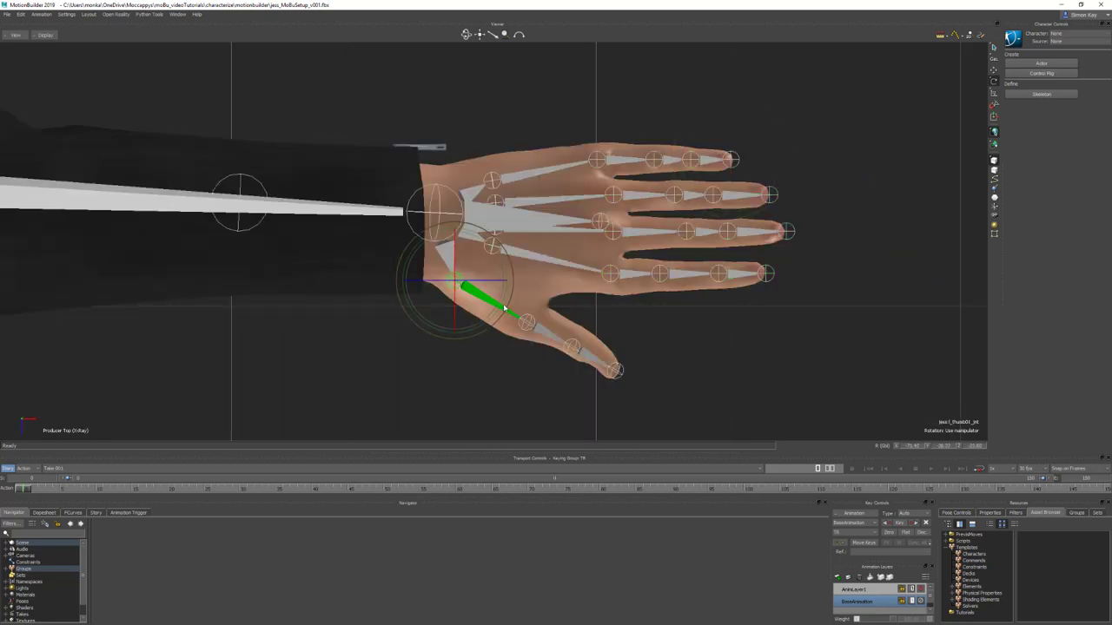
{"action": "left_click_drag", "start_coordinate": [502, 306], "coordinate": [512, 299]}
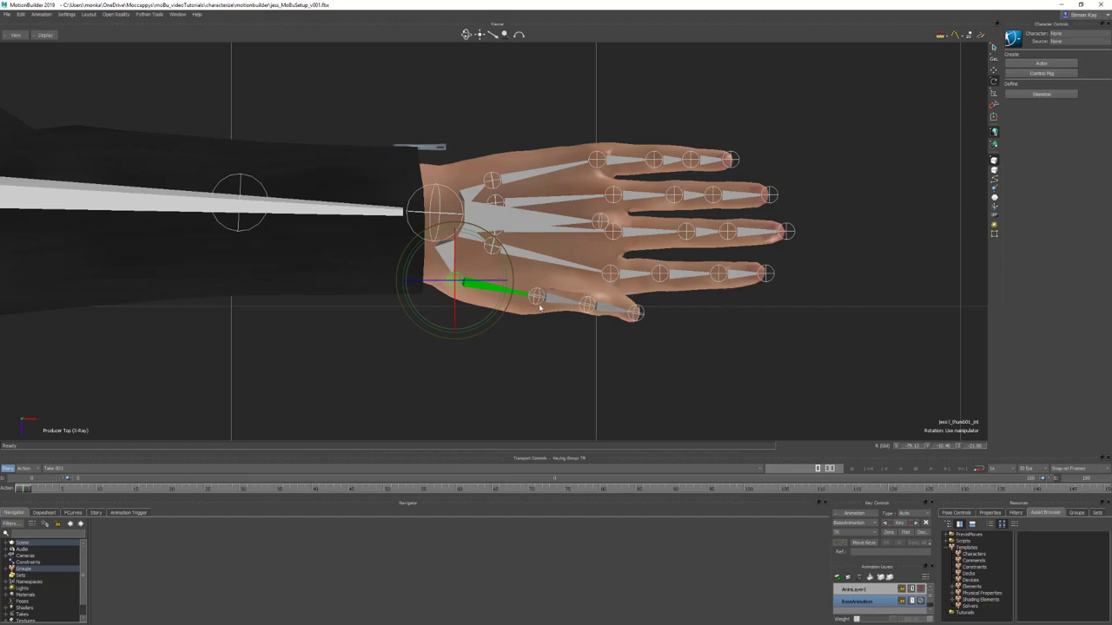
From the front view, bring the left thumb base joint's global Z rotation to 0 and check the hand without joints.
{"action": "left_click", "coordinate": [548, 299]}
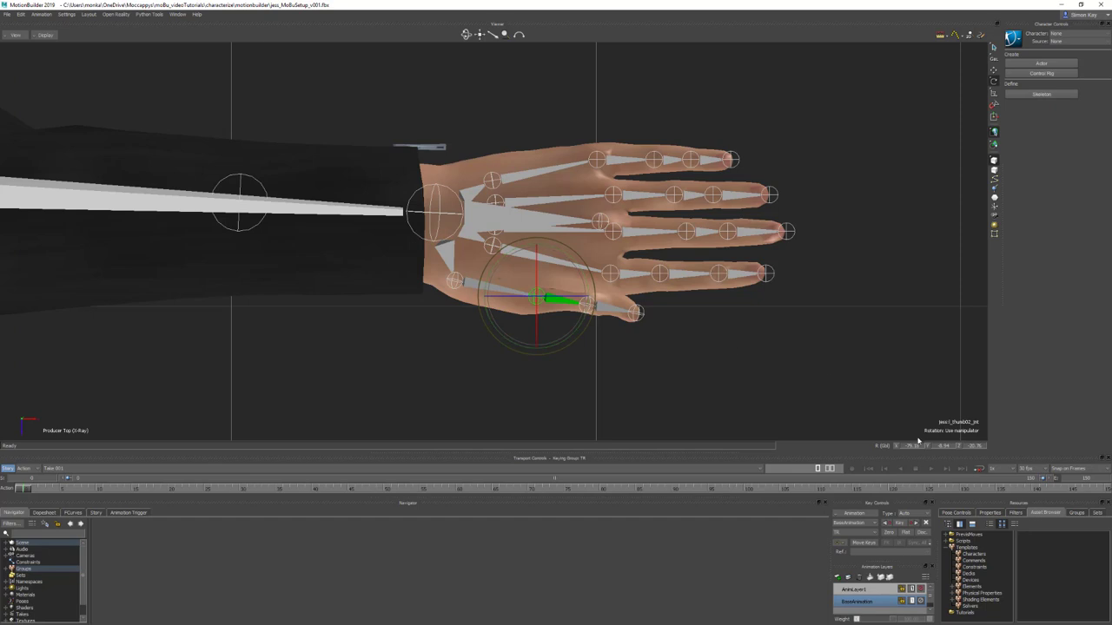
{"action": "key", "text": "ctrl+f"}
{"action": "left_click_drag", "start_coordinate": [700, 387], "coordinate": [584, 387], "text": "shift"}
{"action": "left_click", "coordinate": [513, 260]}
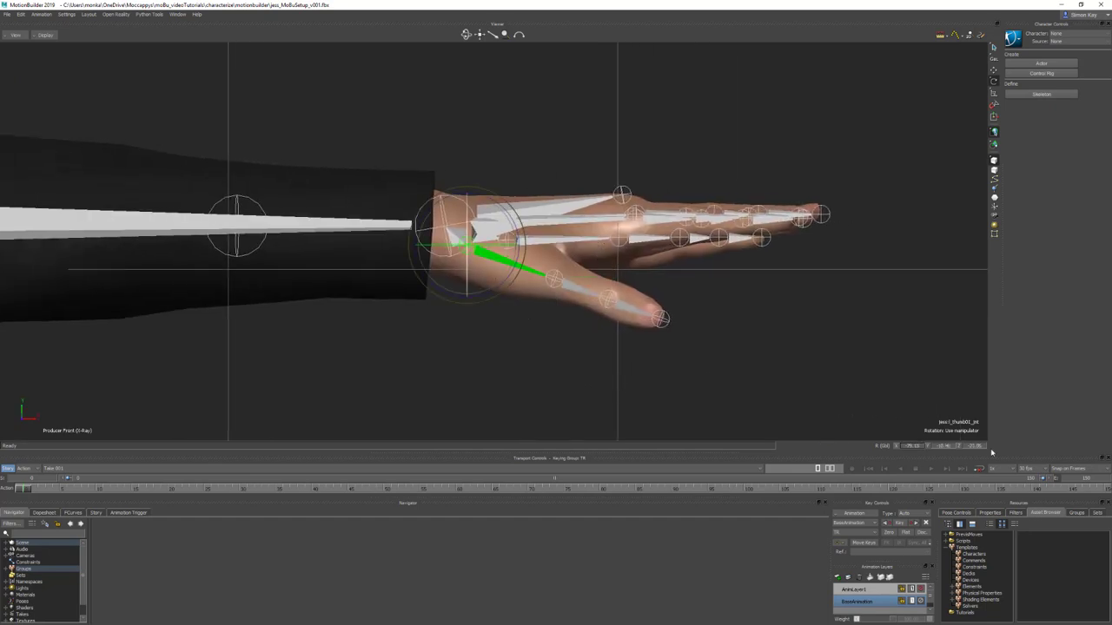
{"action": "left_click_drag", "start_coordinate": [970, 447], "coordinate": [982, 448]}
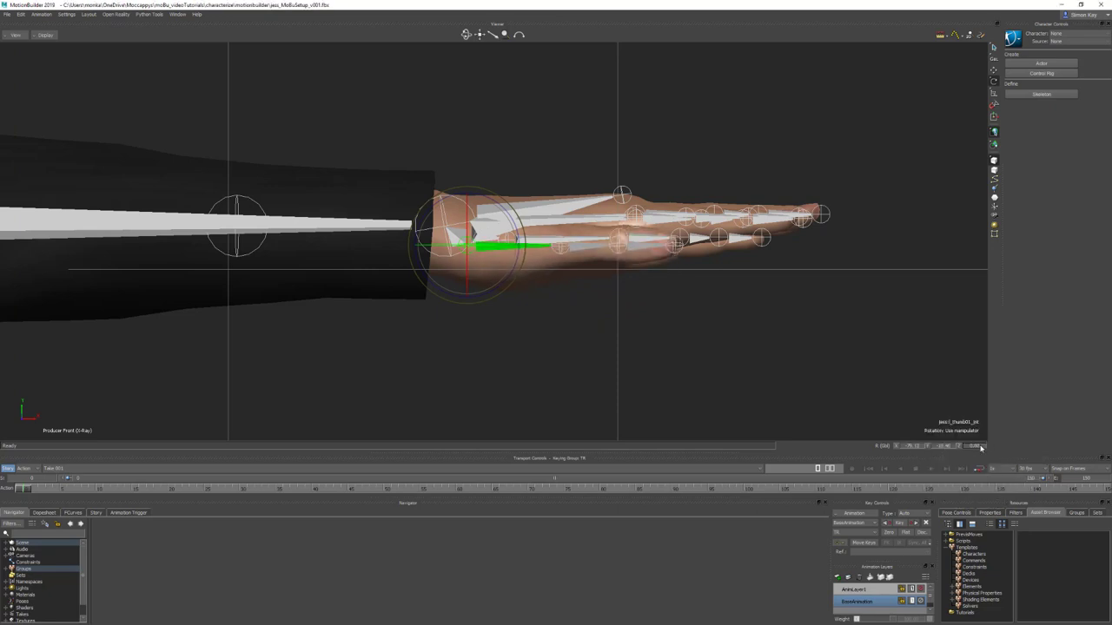
{"action": "key", "text": "ctrl+a"}
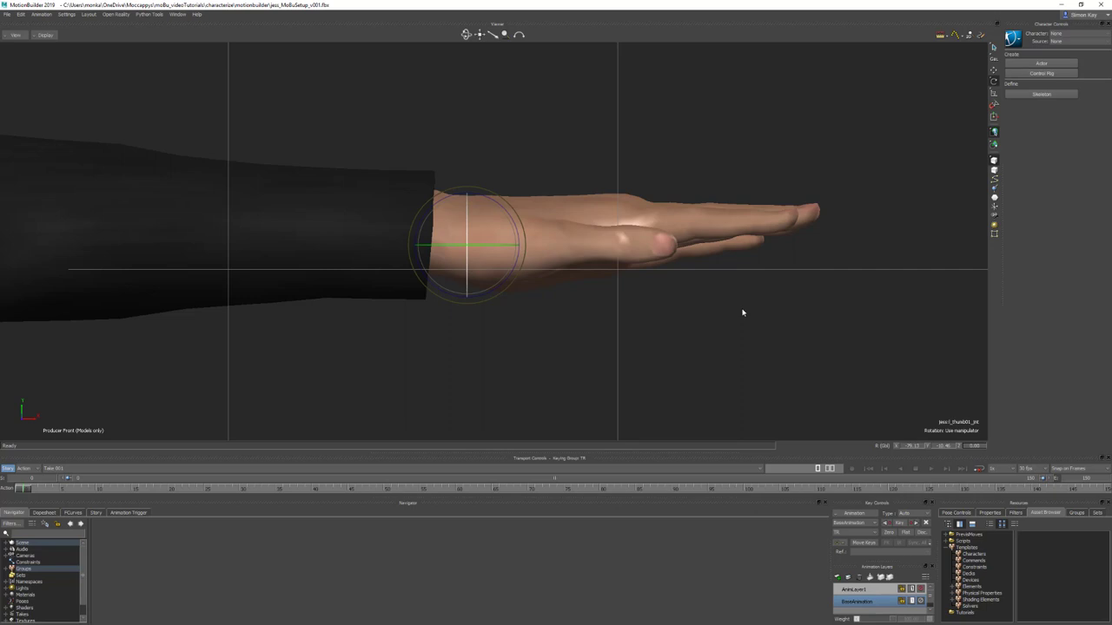
Set the left thumb's second joint to global rotations X -90, Y 0 and Z 0, and check its neighbouring joint.
{"action": "key", "text": "Page_Down"}
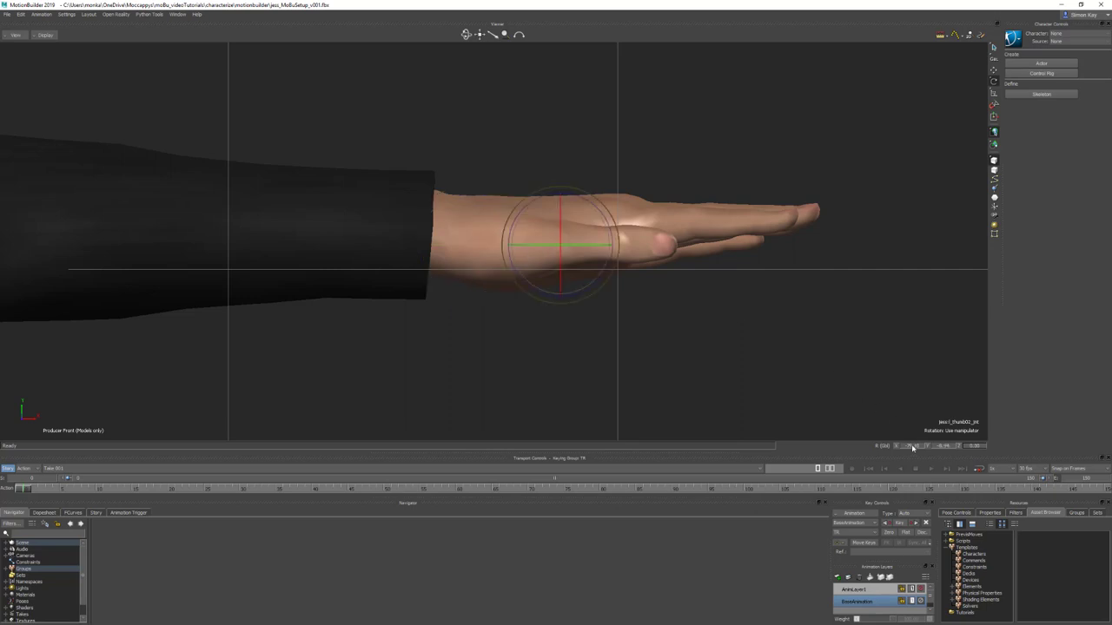
{"action": "left_click", "coordinate": [908, 447]}
{"action": "type", "text": "-90"}
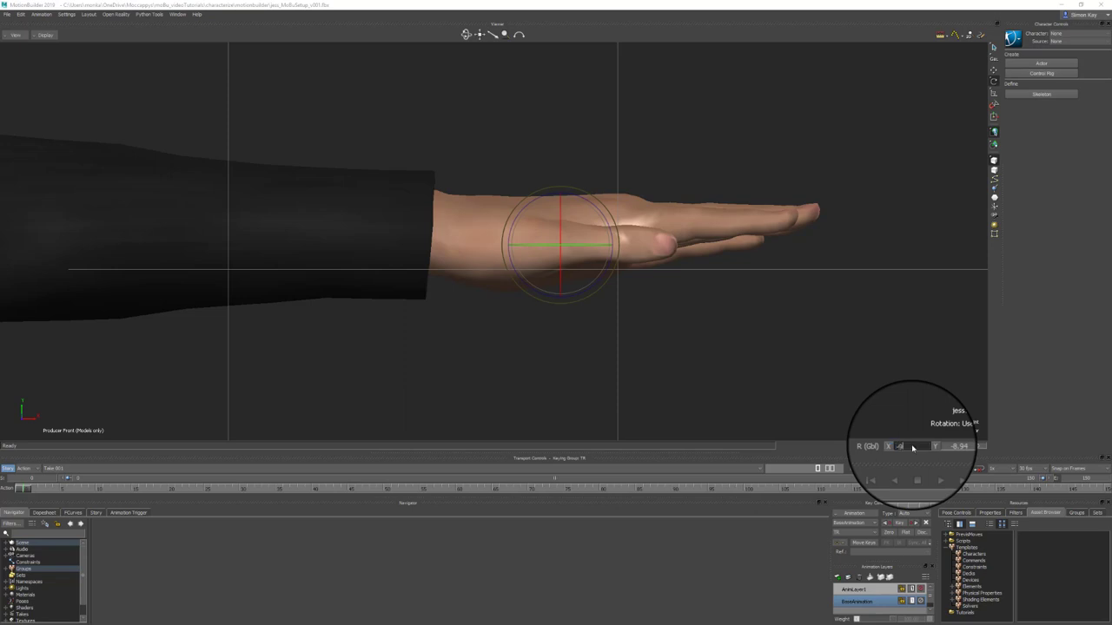
{"action": "key", "text": "Return"}
{"action": "left_click", "coordinate": [953, 446]}
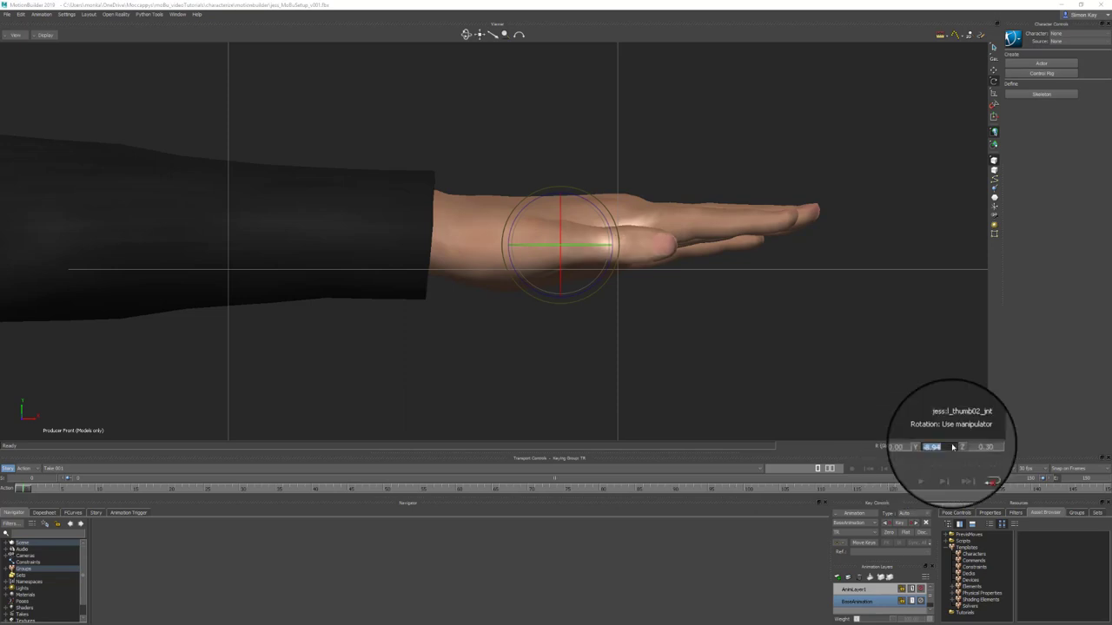
{"action": "type", "text": "0"}
{"action": "key", "text": "Return"}
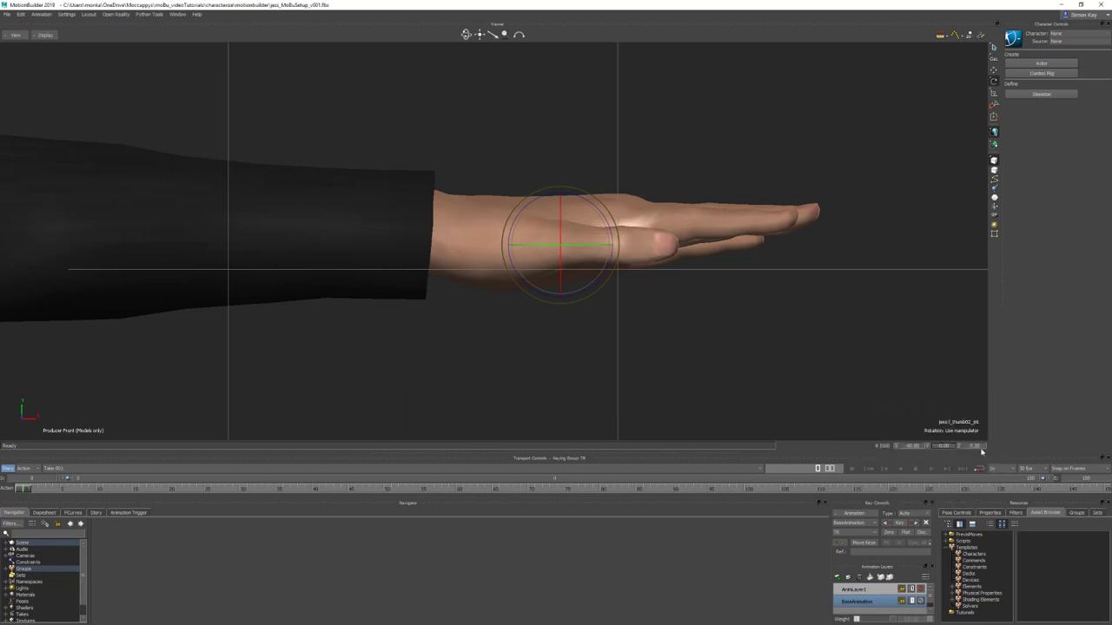
{"action": "left_click", "coordinate": [979, 447]}
{"action": "type", "text": "0"}
{"action": "key", "text": "Return"}
{"action": "left_click", "coordinate": [668, 242]}
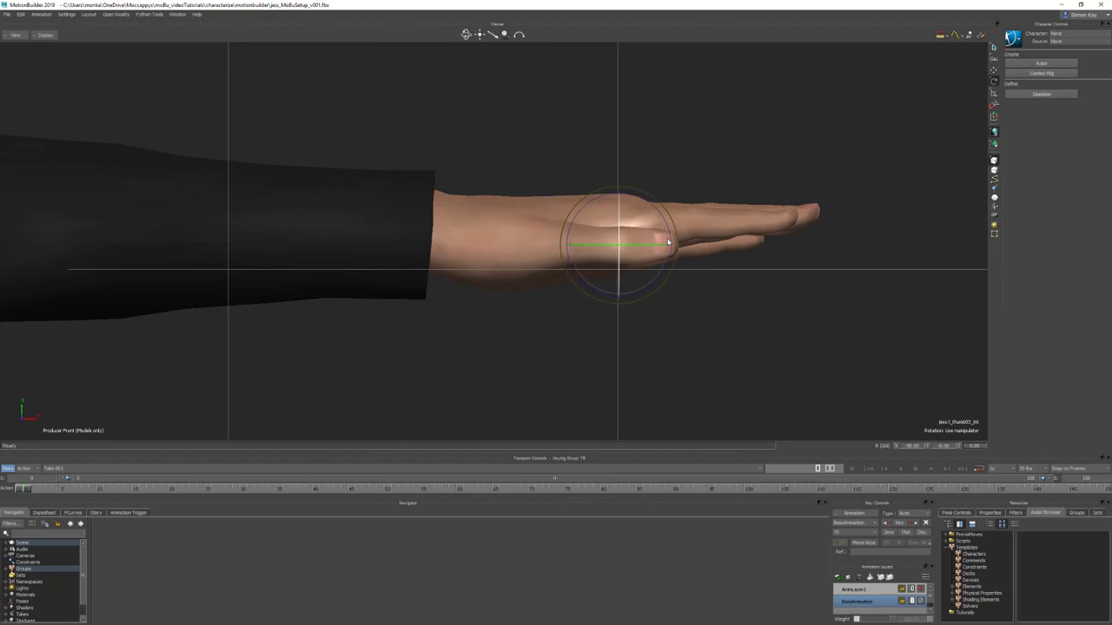
{"action": "key", "text": "Page_Up"}
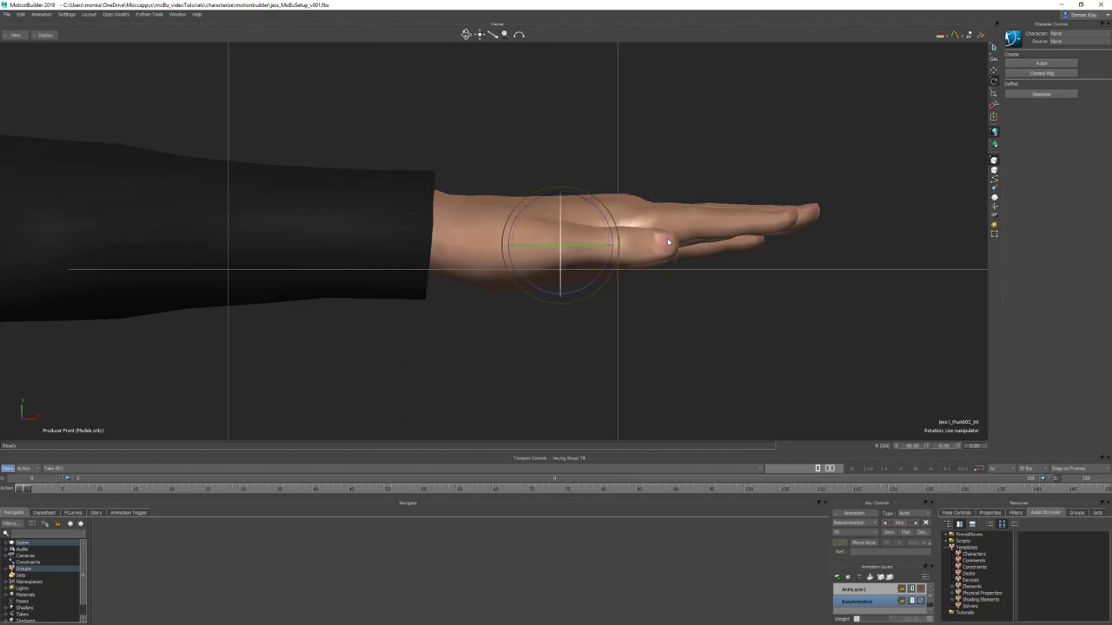
Compare both shoulder joints from the front, and set the right shoulder joint's global X rotation to -90.
{"action": "key", "text": "ctrl+e"}
{"action": "left_click_drag", "start_coordinate": [668, 243], "coordinate": [604, 242], "text": "ctrl+shift"}
{"action": "key", "text": "ctrl+f"}
{"action": "key", "text": "ctrl+a"}
{"action": "left_click", "coordinate": [534, 170]}
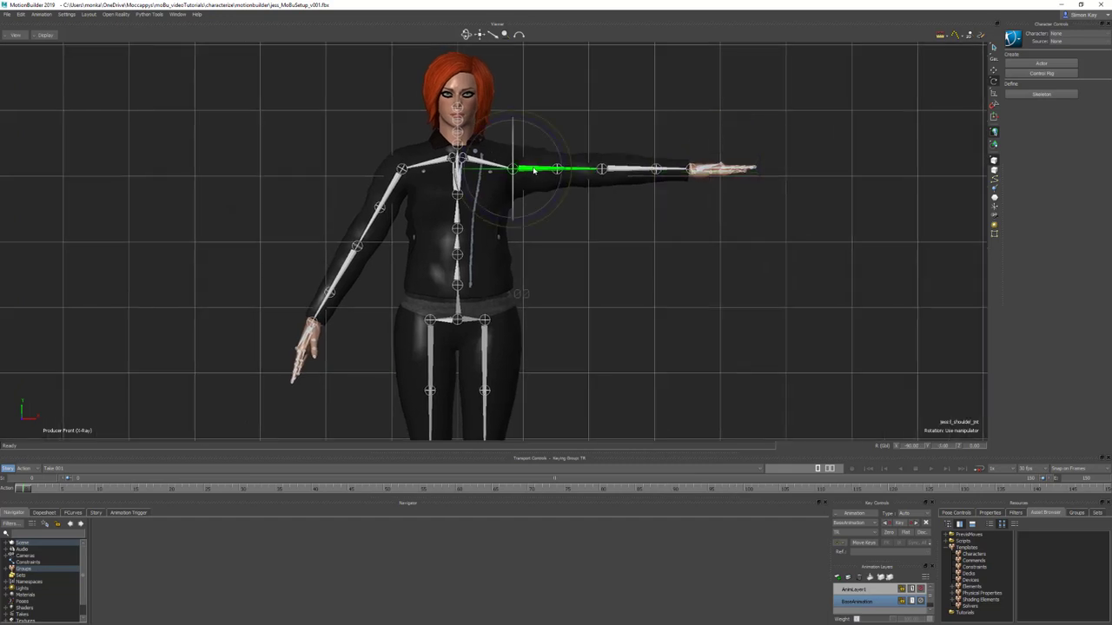
{"action": "left_click", "coordinate": [397, 185]}
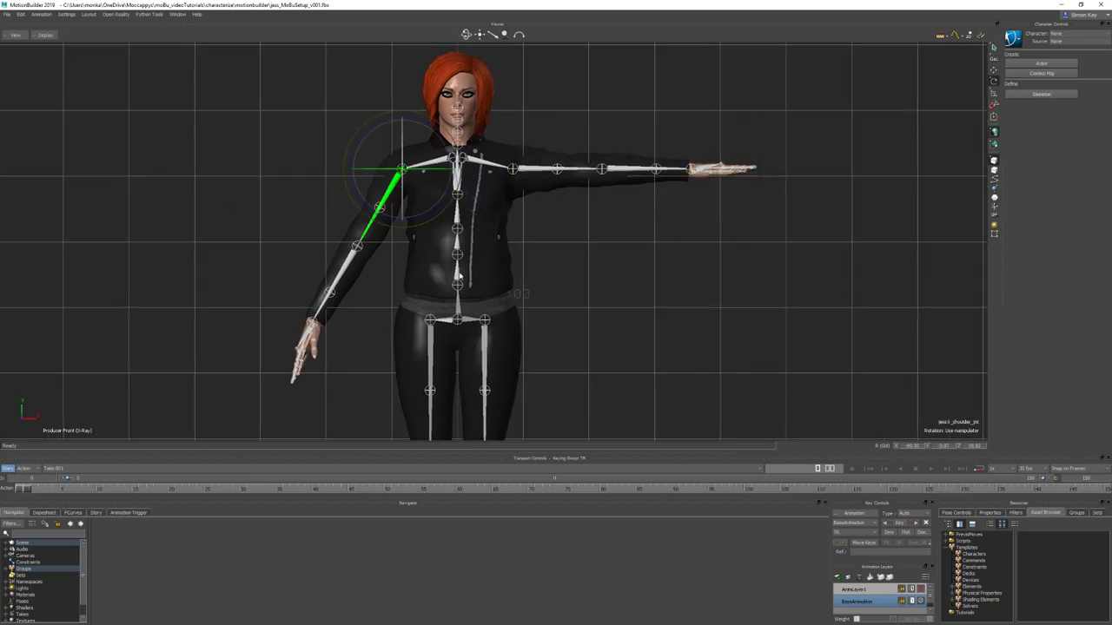
{"action": "double_click", "coordinate": [918, 447]}
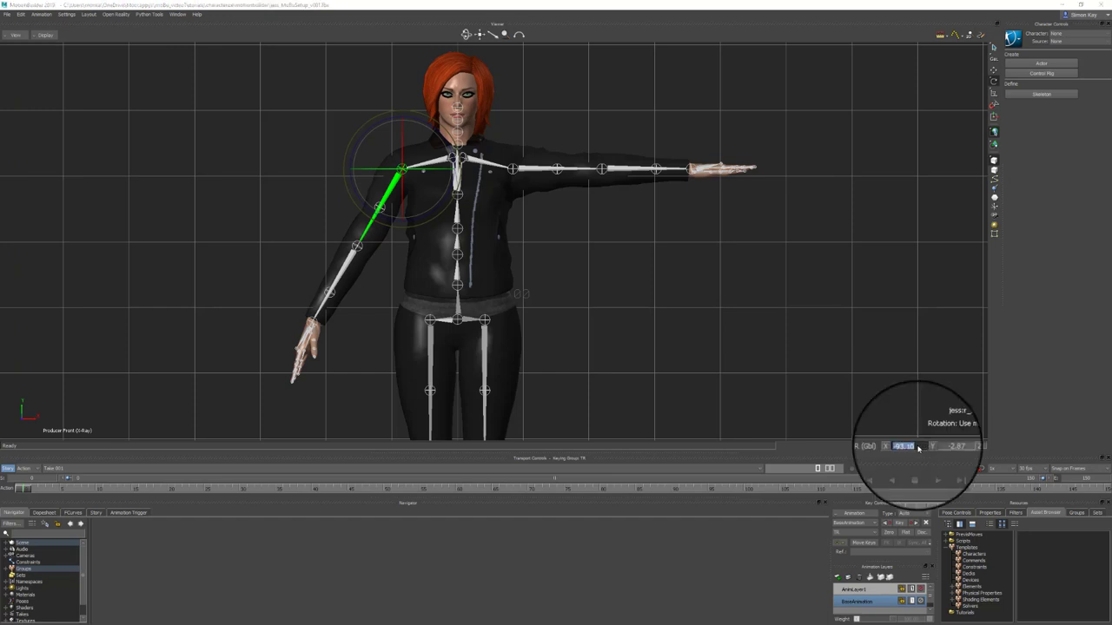
{"action": "type", "text": "-90"}
{"action": "key", "text": "Return"}
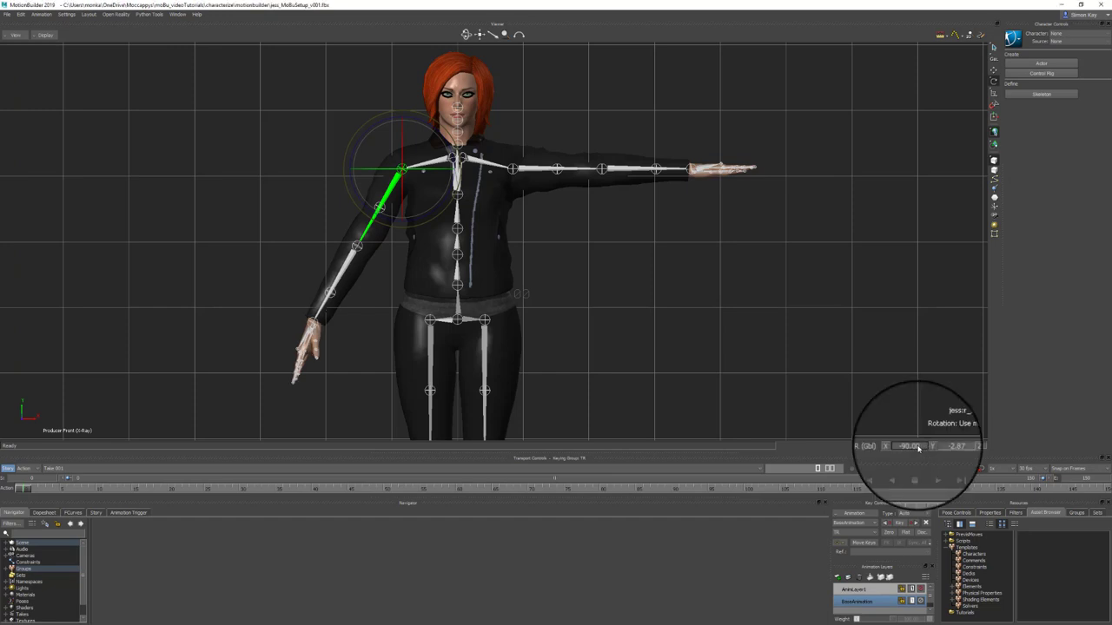
Set the right shoulder joint's global Y and Z rotations to 0 to raise the right arm to horizontal.
{"action": "double_click", "coordinate": [947, 447]}
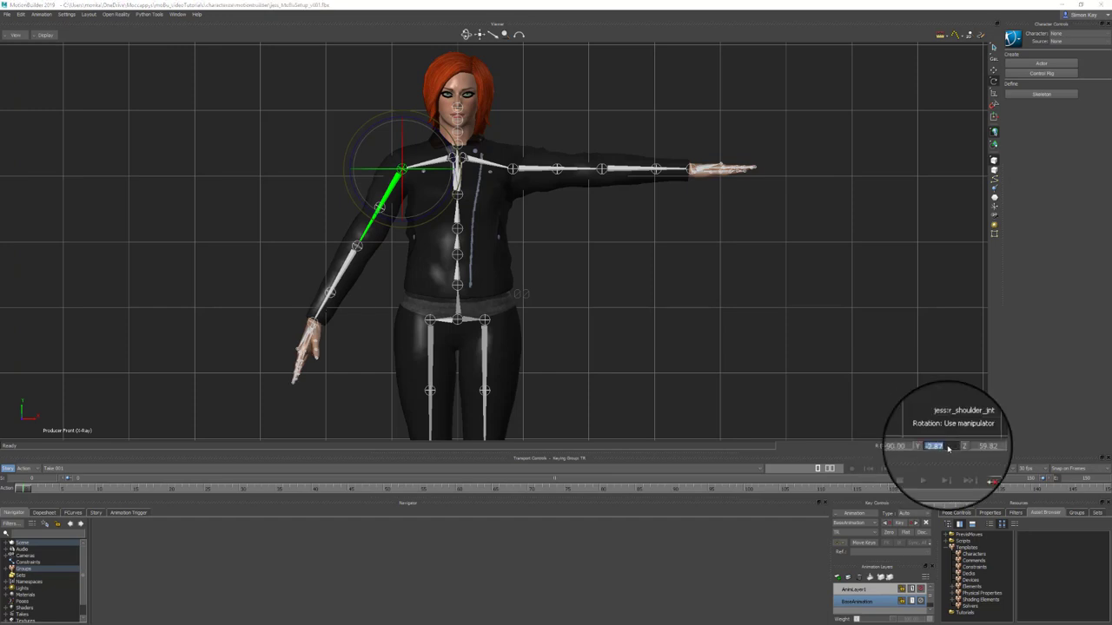
{"action": "type", "text": "0"}
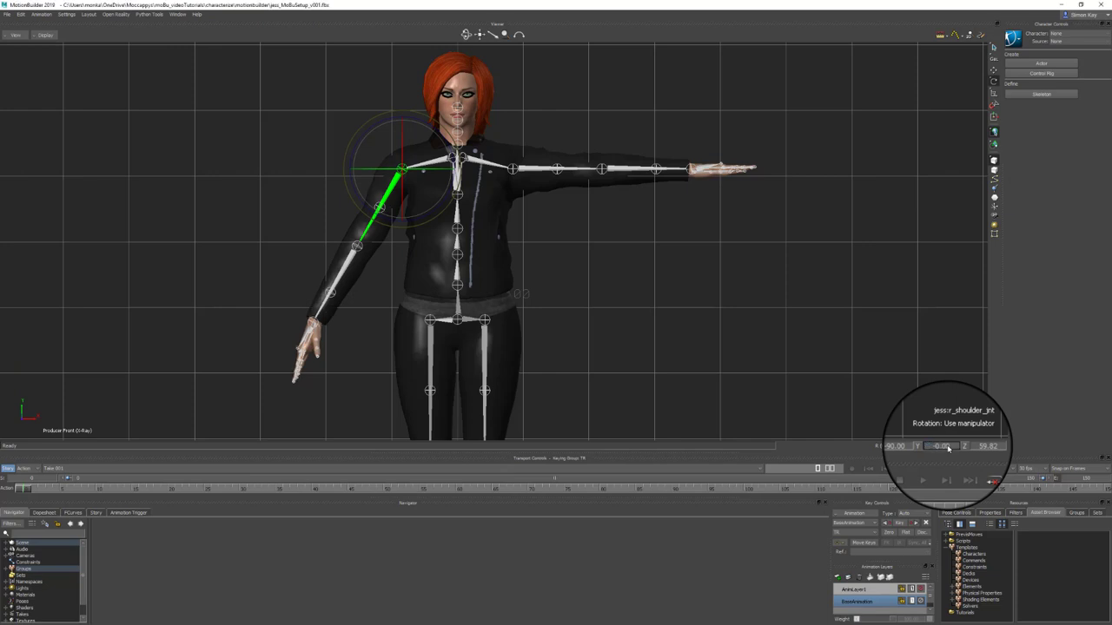
{"action": "key", "text": "Return"}
{"action": "double_click", "coordinate": [977, 447]}
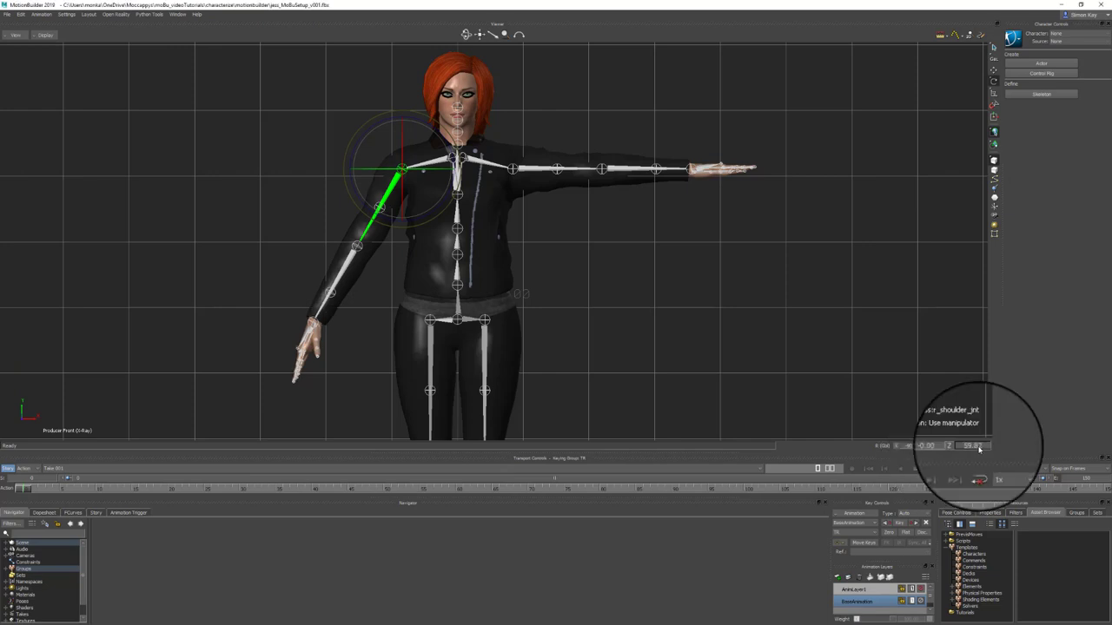
{"action": "type", "text": "0"}
{"action": "key", "text": "Return"}
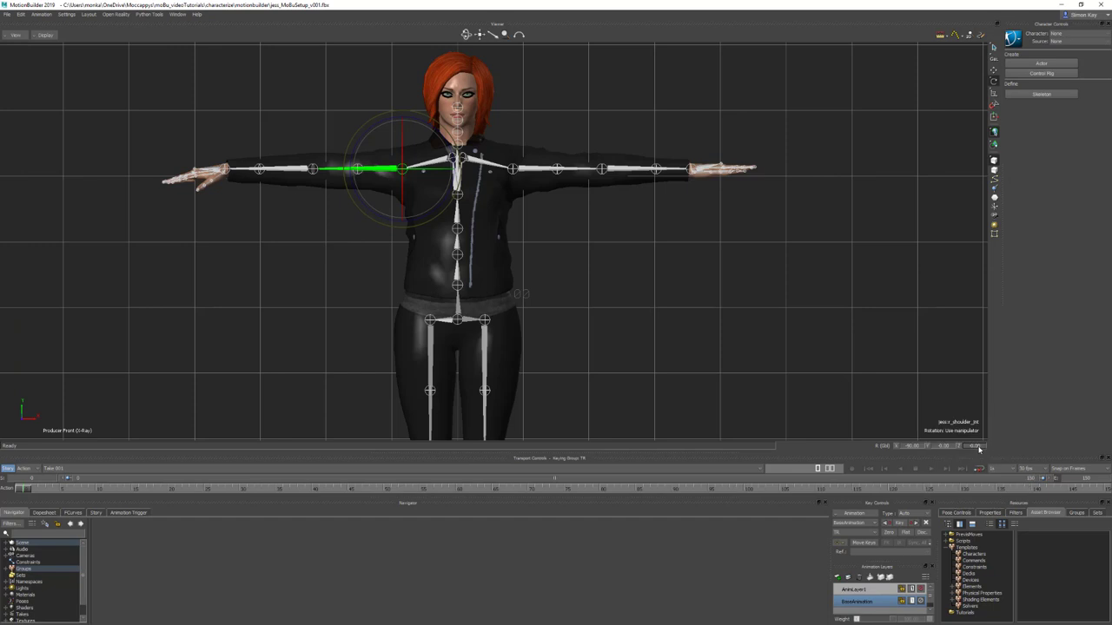
Compare the left and right shoulder joints, and set the right shoulder joint's global Y rotation to -5.
{"action": "left_click", "coordinate": [532, 169]}
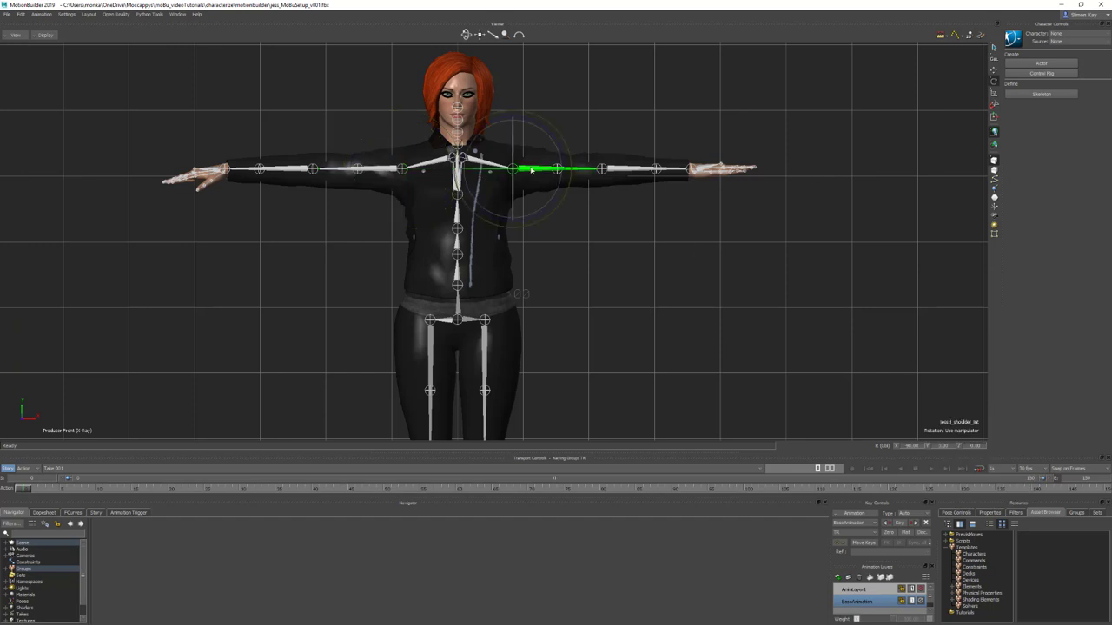
{"action": "left_click", "coordinate": [389, 171]}
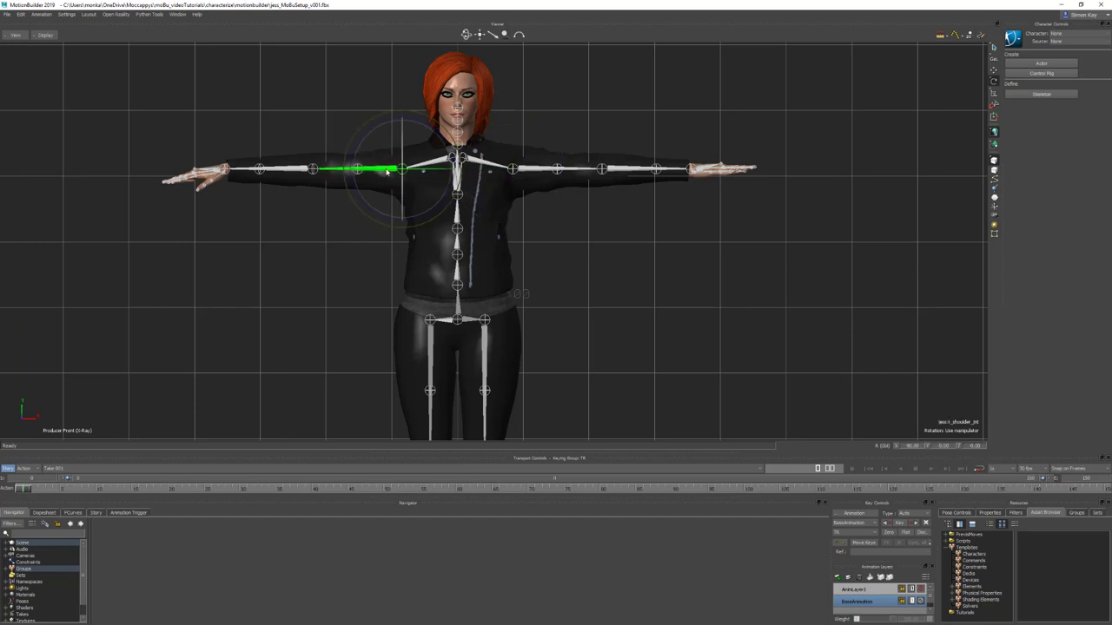
{"action": "left_click", "coordinate": [938, 446]}
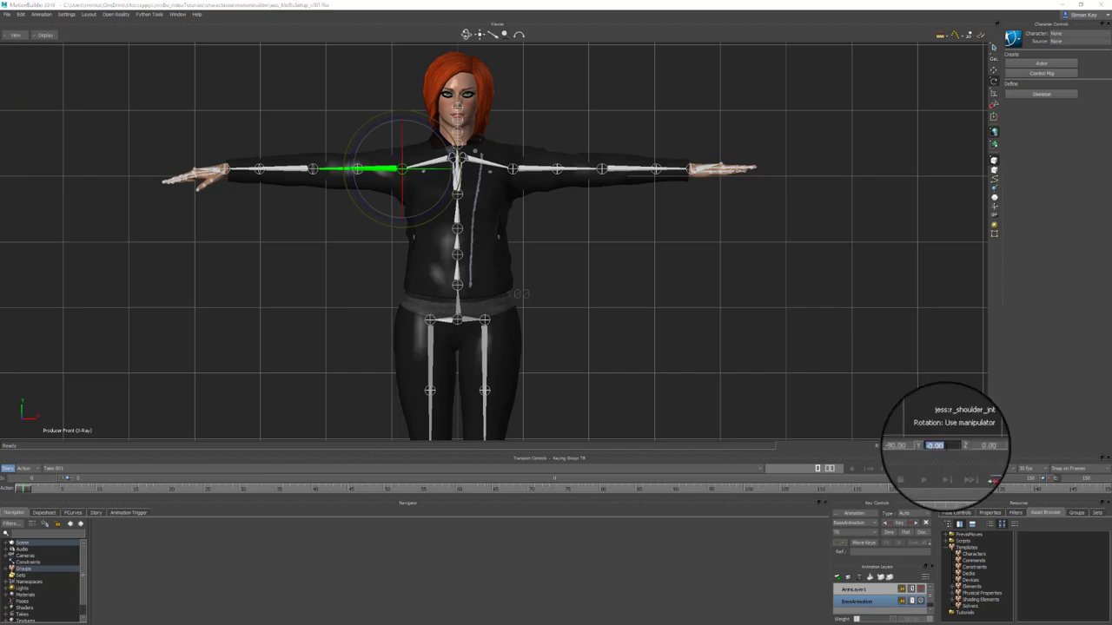
{"action": "type", "text": "-5"}
{"action": "key", "text": "Return"}
Set the right elbow joint's global Y rotation to 5 to bend the arm slightly.
{"action": "left_click", "coordinate": [297, 170]}
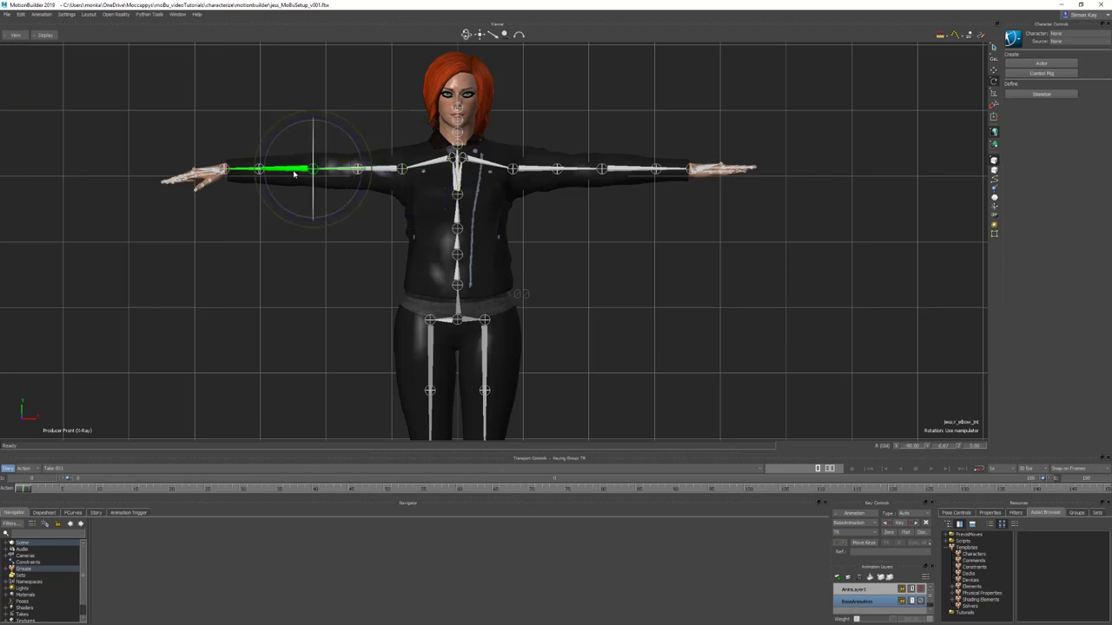
{"action": "left_click", "coordinate": [949, 449]}
{"action": "type", "text": "5"}
{"action": "key", "text": "Return"}
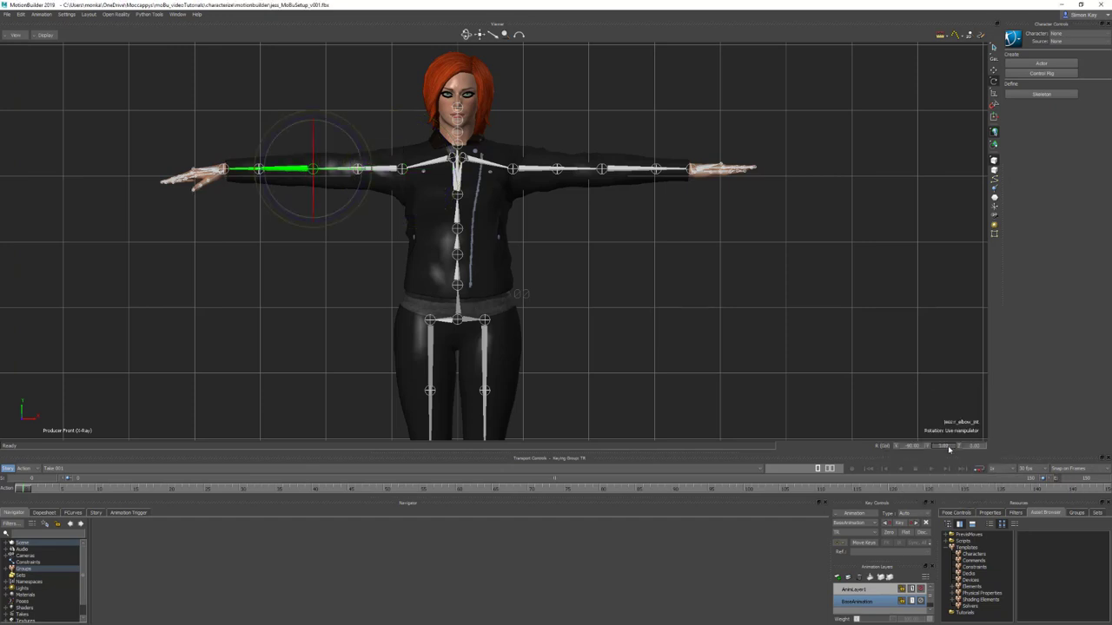
Check the left wrist joint's rotation, and set the right wrist joint's global Z rotation to -10.
{"action": "left_click", "coordinate": [693, 169]}
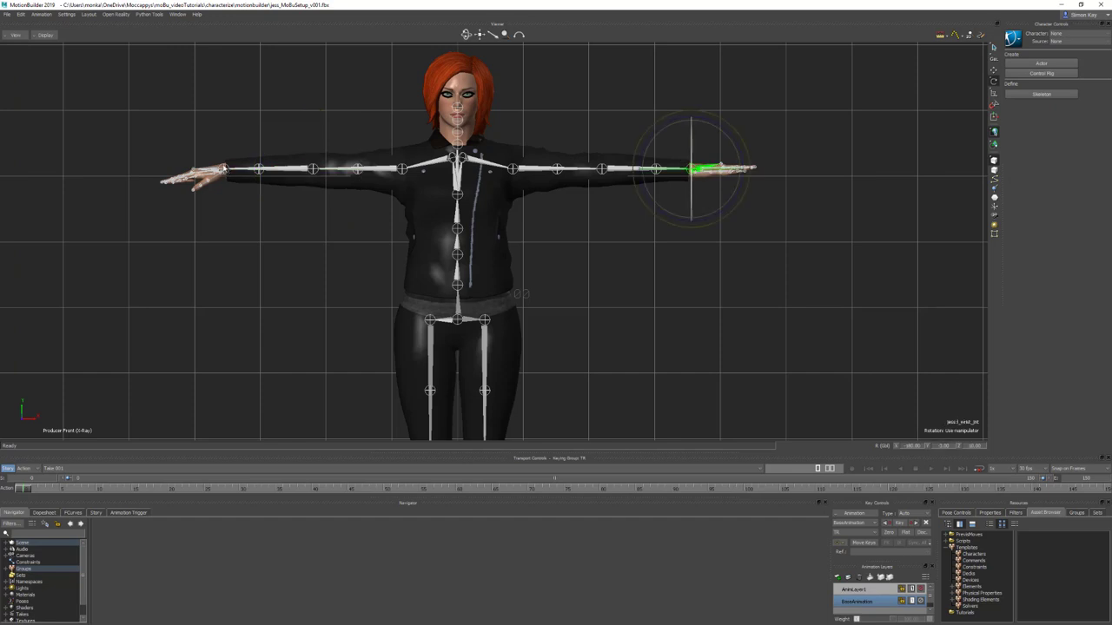
{"action": "left_click", "coordinate": [225, 168]}
{"action": "left_click", "coordinate": [977, 447]}
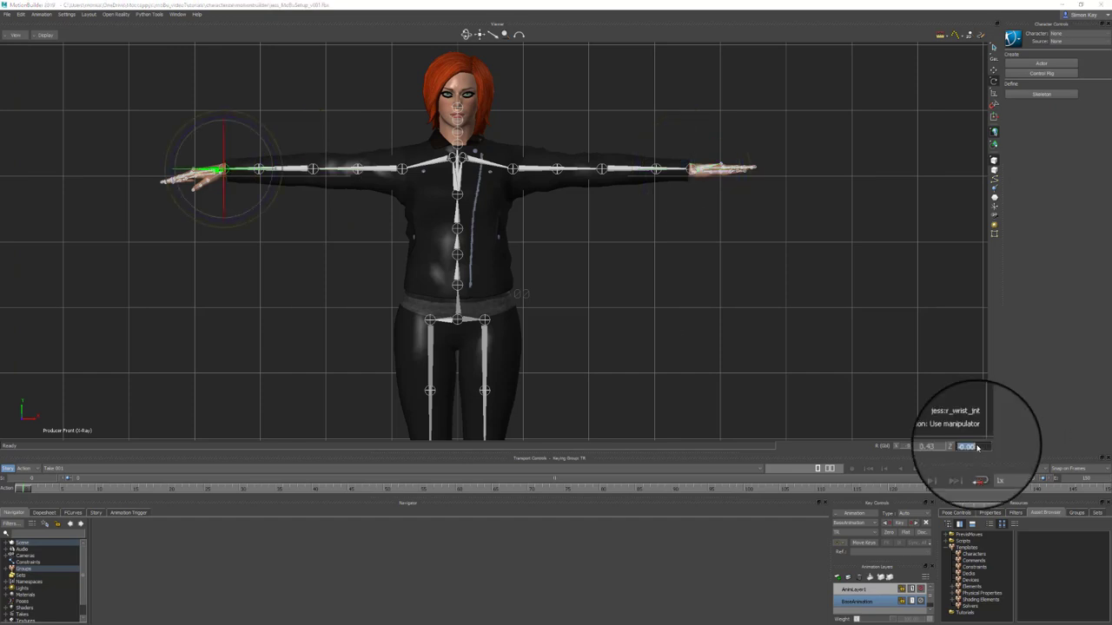
{"action": "type", "text": "-10"}
{"action": "key", "text": "Return"}
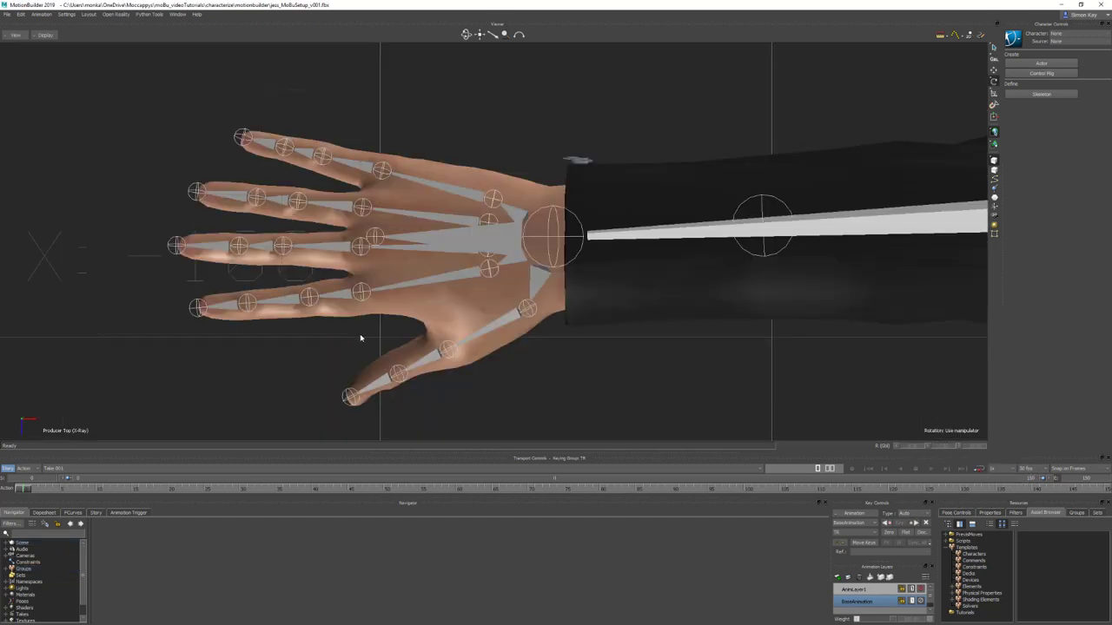
From the top view, set the global X, Y and Z rotations of the right hand's four straight-finger joint chains to 0, leaving out the thumb.
{"action": "key", "text": "ctrl+z"}
{"action": "double_click", "coordinate": [913, 448]}
{"action": "type", "text": "0"}
{"action": "key", "text": "Return"}
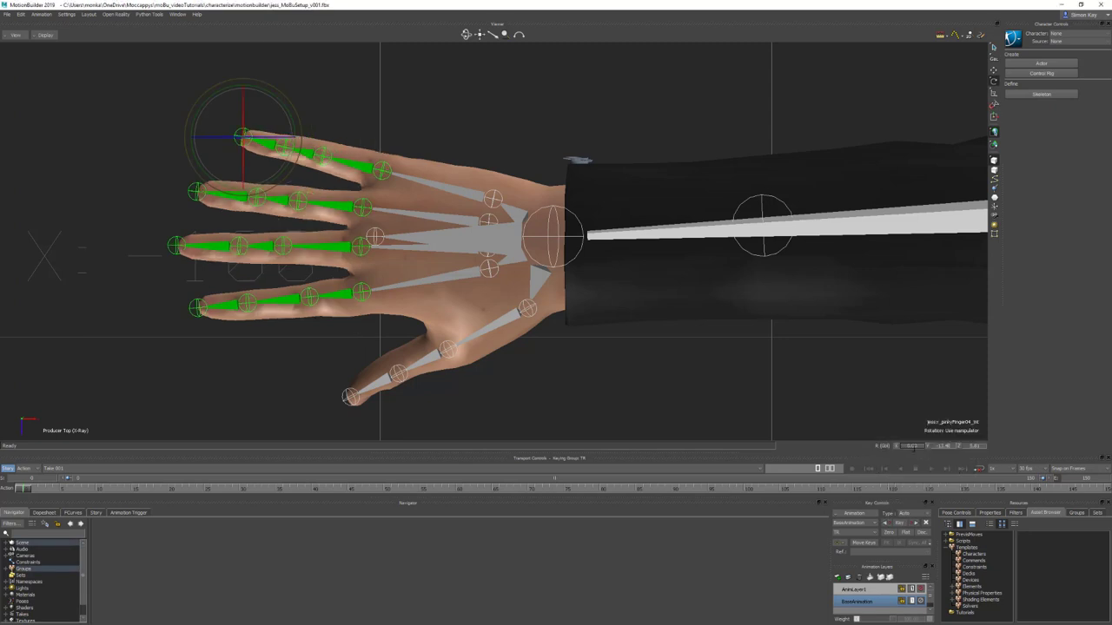
{"action": "double_click", "coordinate": [949, 447]}
{"action": "type", "text": "0"}
{"action": "key", "text": "Return"}
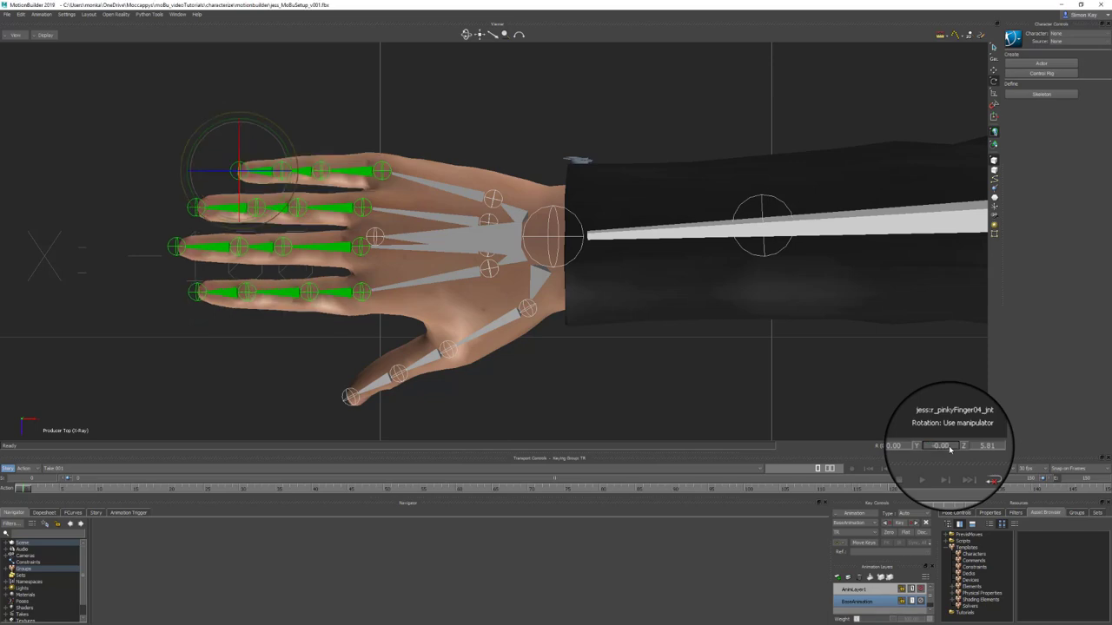
{"action": "double_click", "coordinate": [983, 446]}
{"action": "type", "text": "0"}
{"action": "key", "text": "Return"}
Using the left thumb base joint as reference, set the right thumb base joint's global X rotation to 79.13.
{"action": "scroll", "coordinate": [721, 197], "scroll_direction": "down", "scroll_amount": 3}
{"action": "left_click_drag", "start_coordinate": [640, 179], "coordinate": [231, 114], "text": "shift"}
{"action": "left_click_drag", "start_coordinate": [231, 114], "coordinate": [496, 143], "text": "ctrl"}
{"action": "left_click_drag", "start_coordinate": [547, 147], "coordinate": [585, 149], "text": "ctrl"}
{"action": "scroll", "coordinate": [585, 149], "scroll_direction": "down", "scroll_amount": 2}
{"action": "left_click", "coordinate": [837, 231]}
{"action": "double_click", "coordinate": [905, 446]}
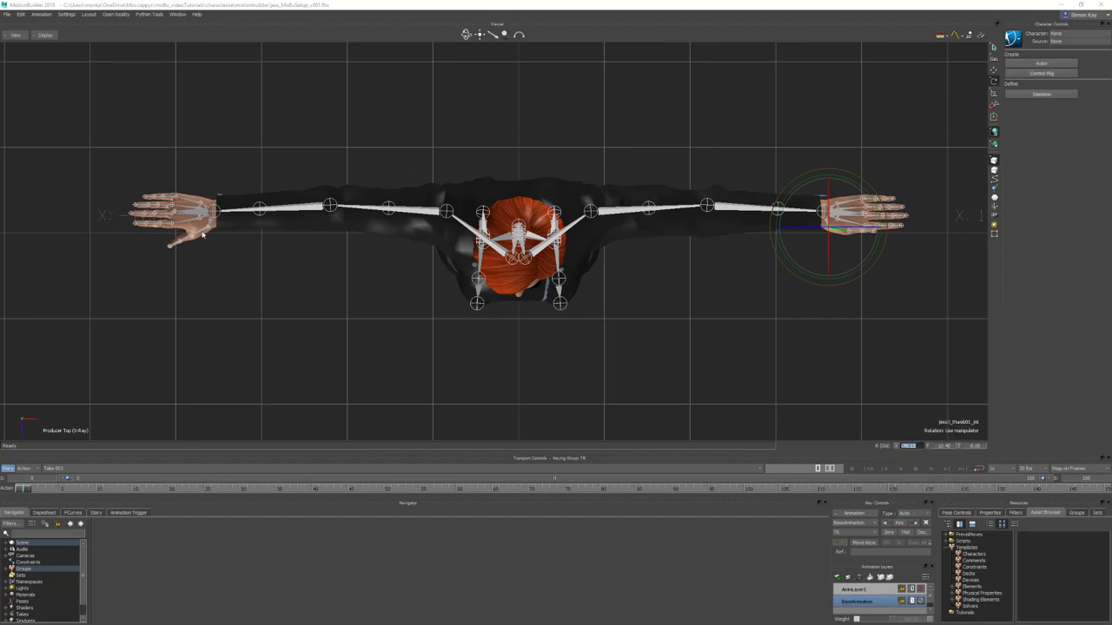
{"action": "left_click", "coordinate": [164, 240]}
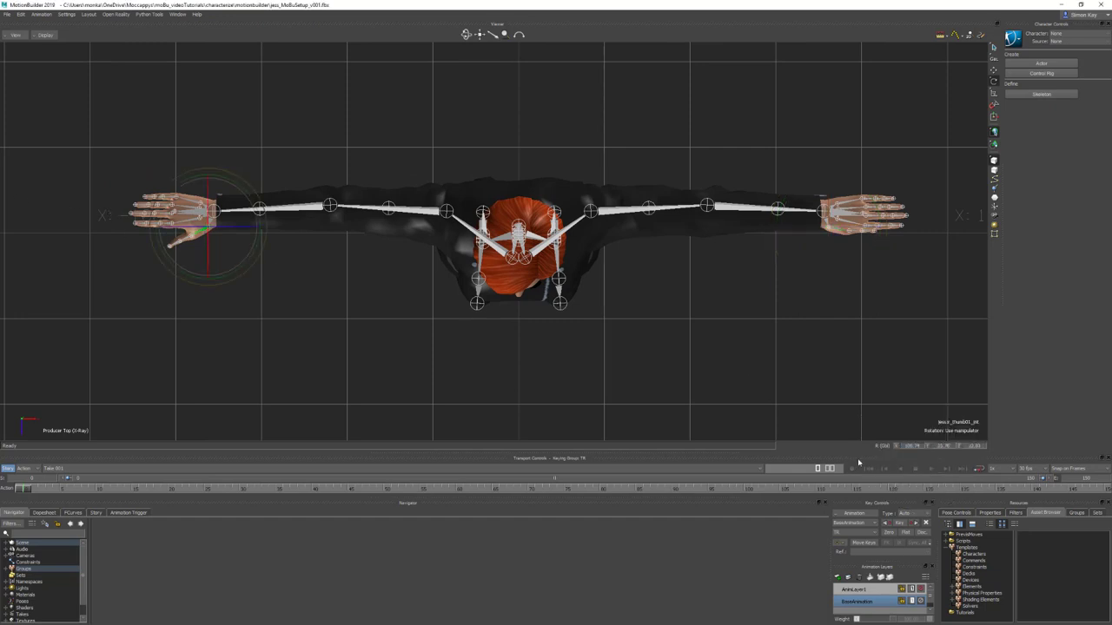
{"action": "left_click", "coordinate": [923, 448]}
{"action": "type", "text": "-79.13"}
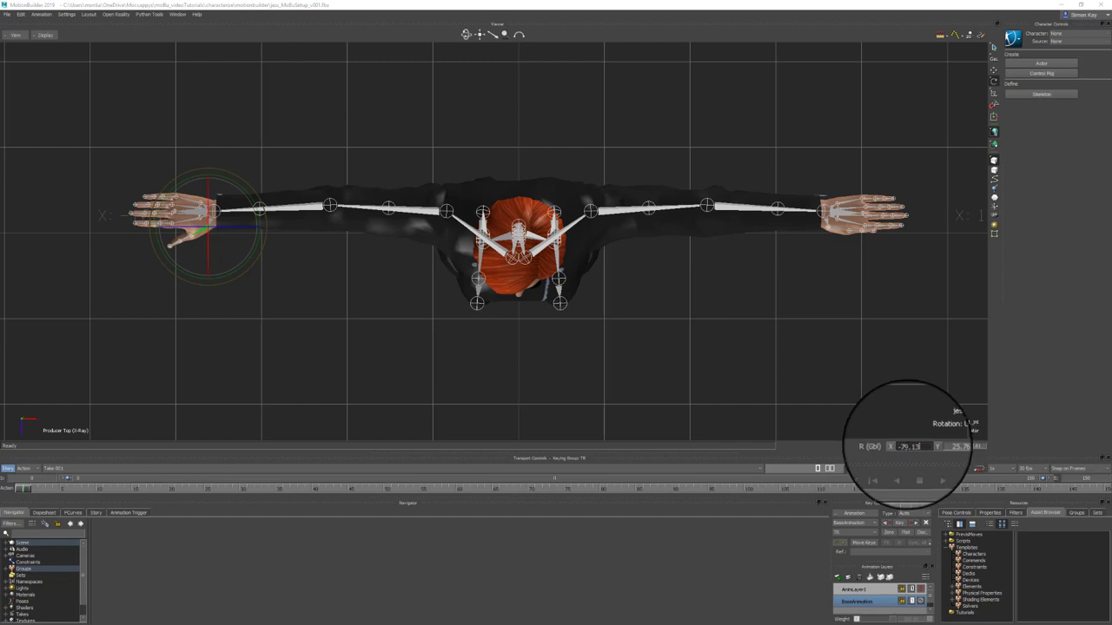
{"action": "left_click_drag", "start_coordinate": [904, 446], "coordinate": [881, 447]}
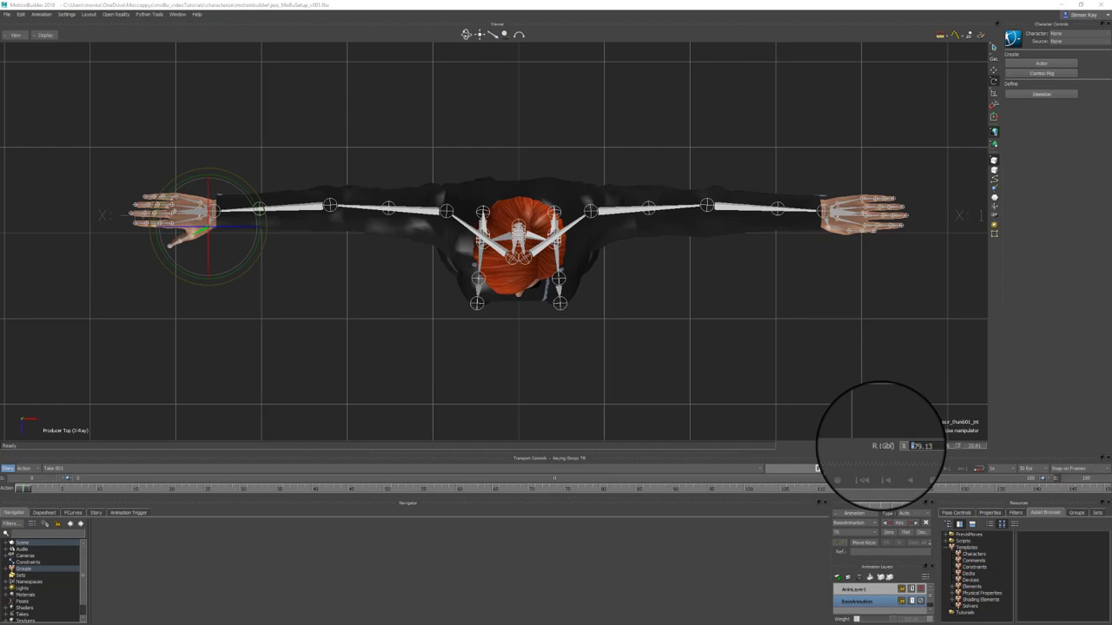
{"action": "key", "text": "Return"}
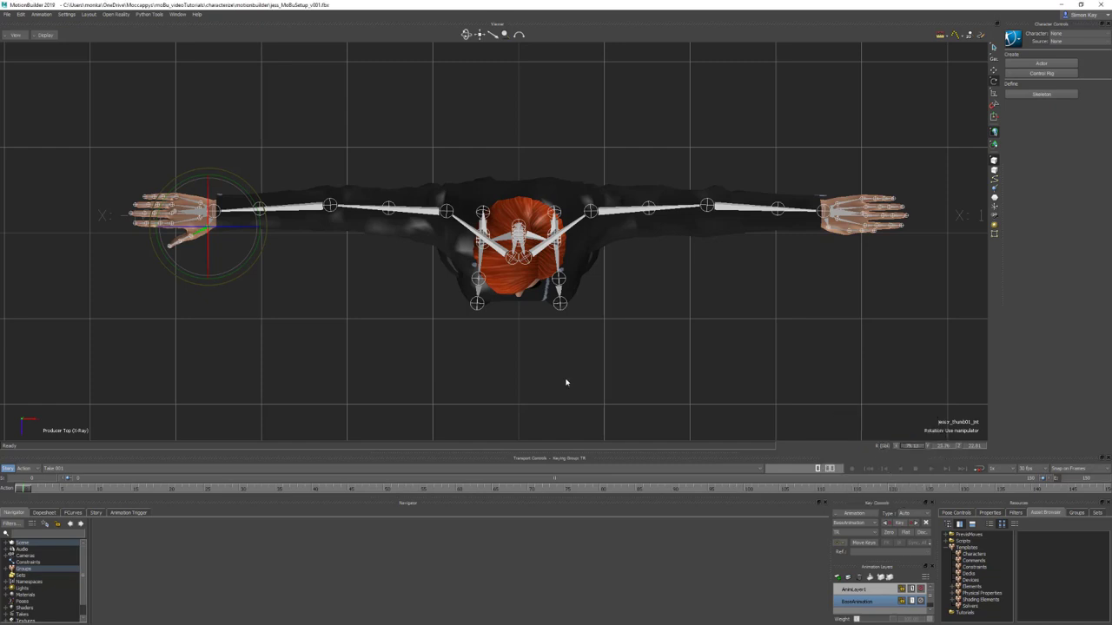
Check the left thumb base's Y rotation, and set the right thumb base joint's global Y rotation to 10.46 and Z to 0.
{"action": "left_click", "coordinate": [836, 230]}
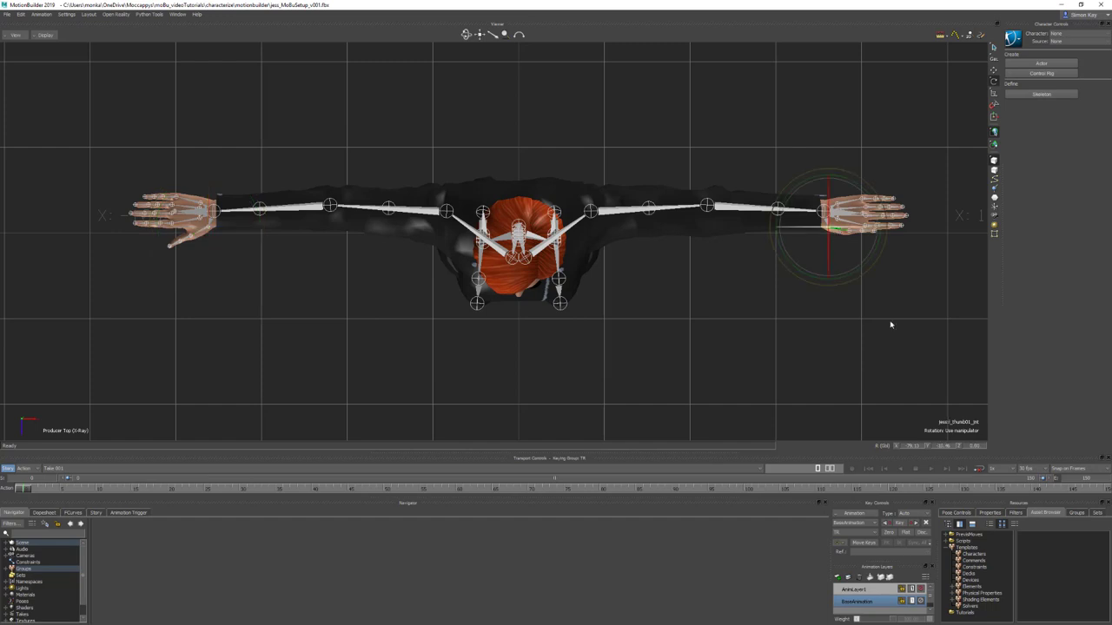
{"action": "double_click", "coordinate": [938, 446]}
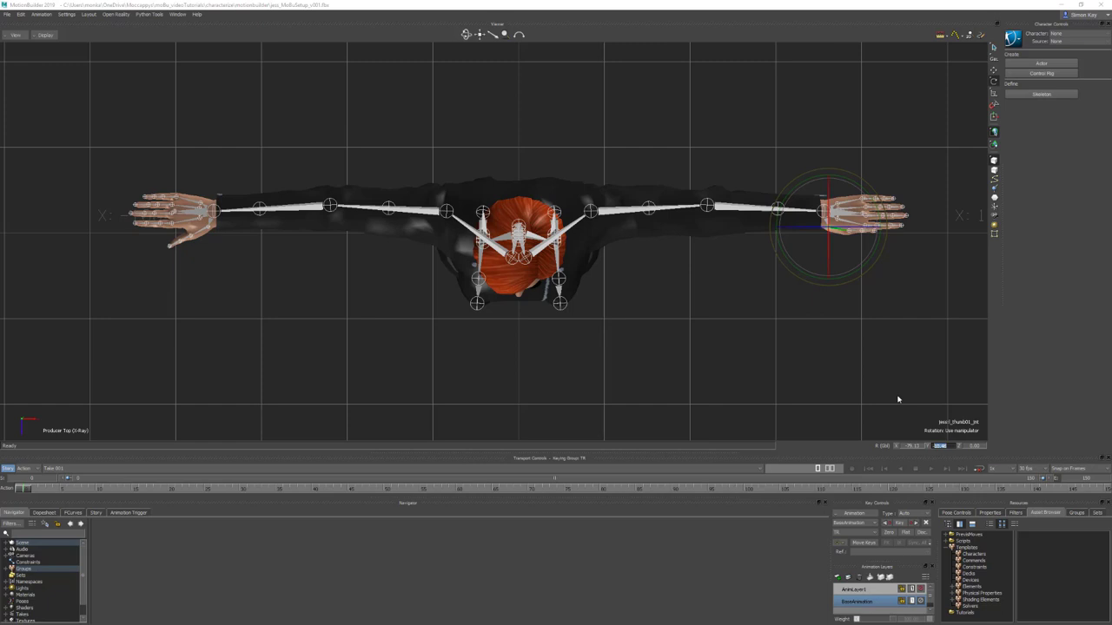
{"action": "left_click", "coordinate": [201, 230]}
{"action": "left_click", "coordinate": [950, 446]}
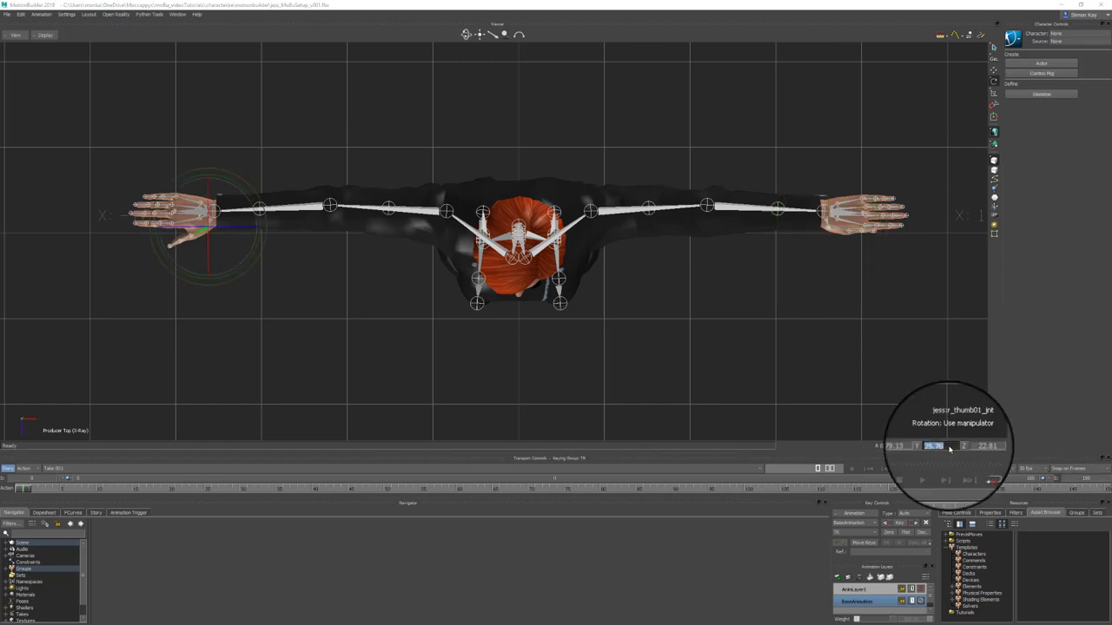
{"action": "type", "text": "10.96"}
{"action": "key", "text": "Return"}
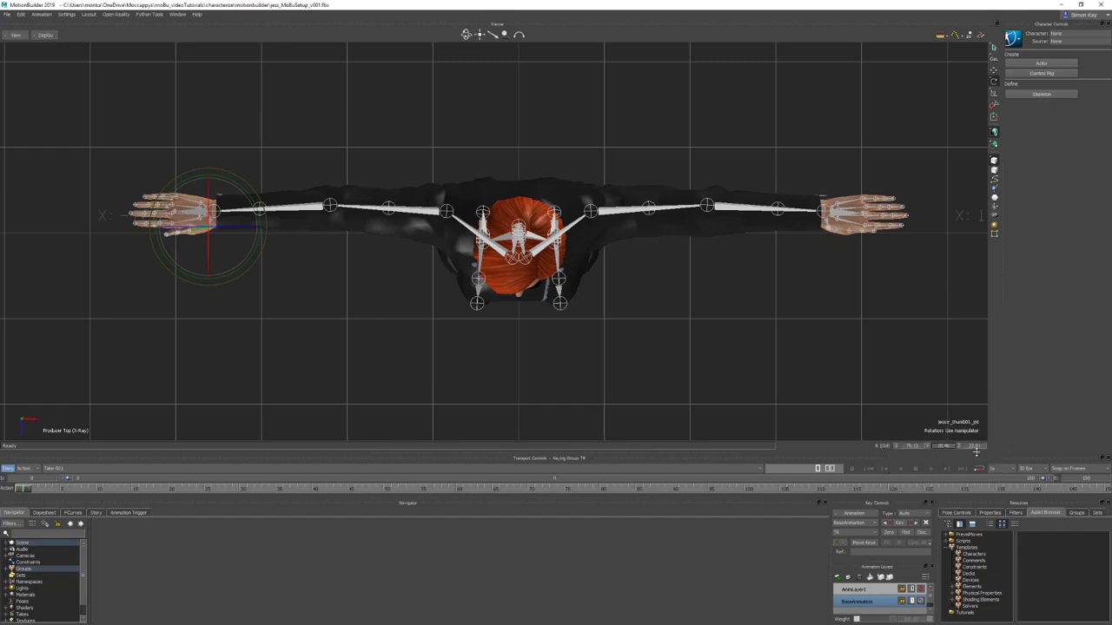
{"action": "left_click", "coordinate": [975, 446]}
{"action": "type", "text": "0"}
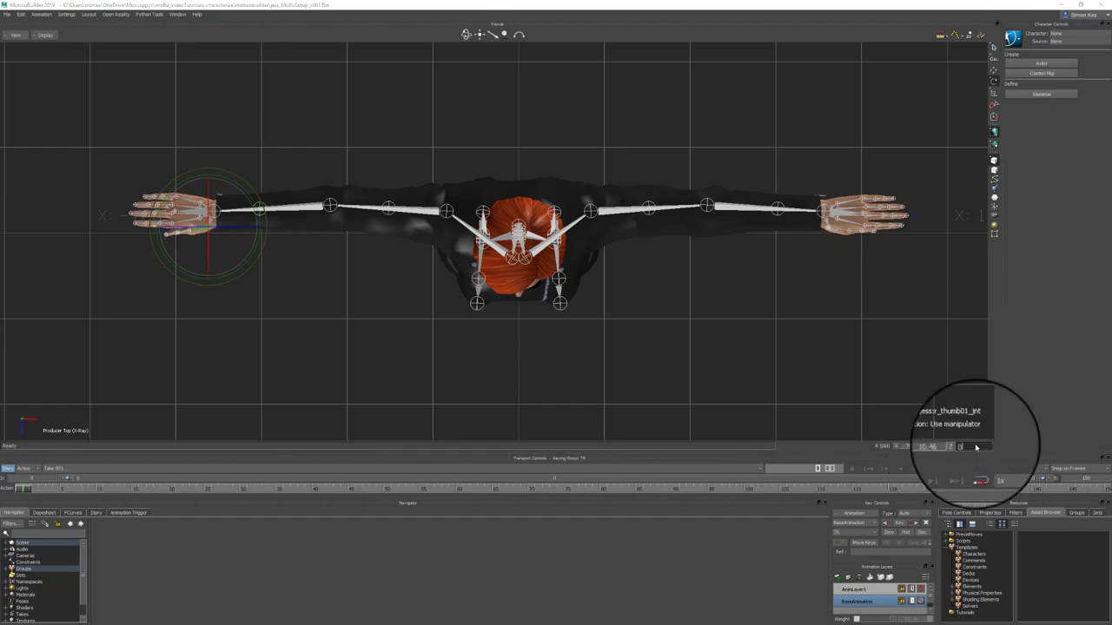
{"action": "key", "text": "Return"}
Set the right thumb's second joint to global rotations X 90, Y 0 and Z 0, and check the pose in perspective without joints.
{"action": "key", "text": "Page_Down"}
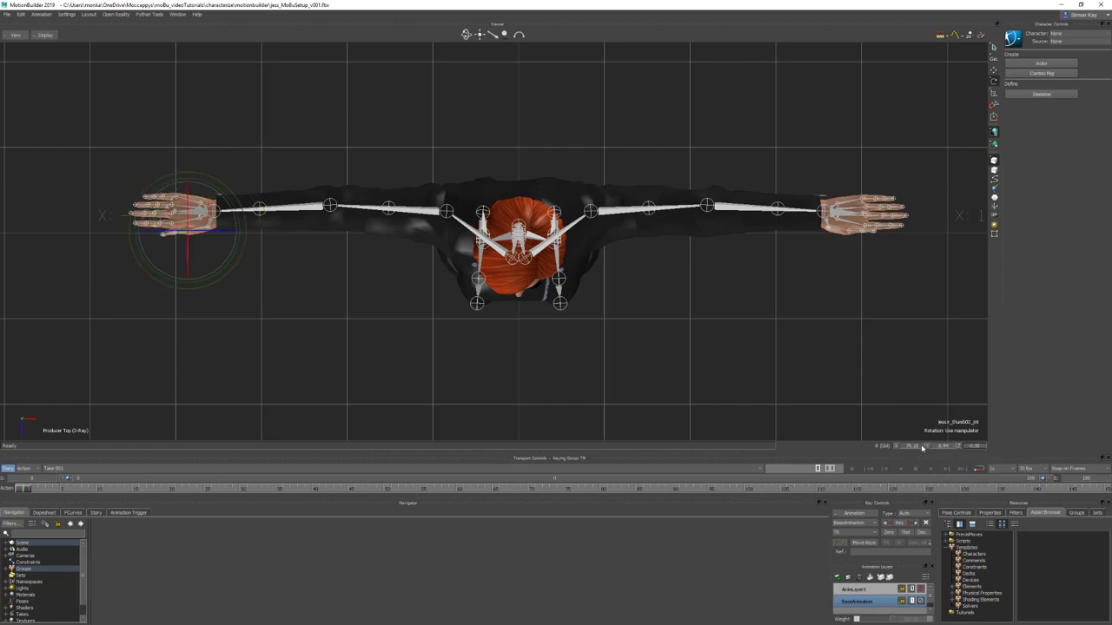
{"action": "left_click", "coordinate": [922, 447]}
{"action": "type", "text": "90"}
{"action": "key", "text": "Return"}
{"action": "left_click", "coordinate": [941, 446]}
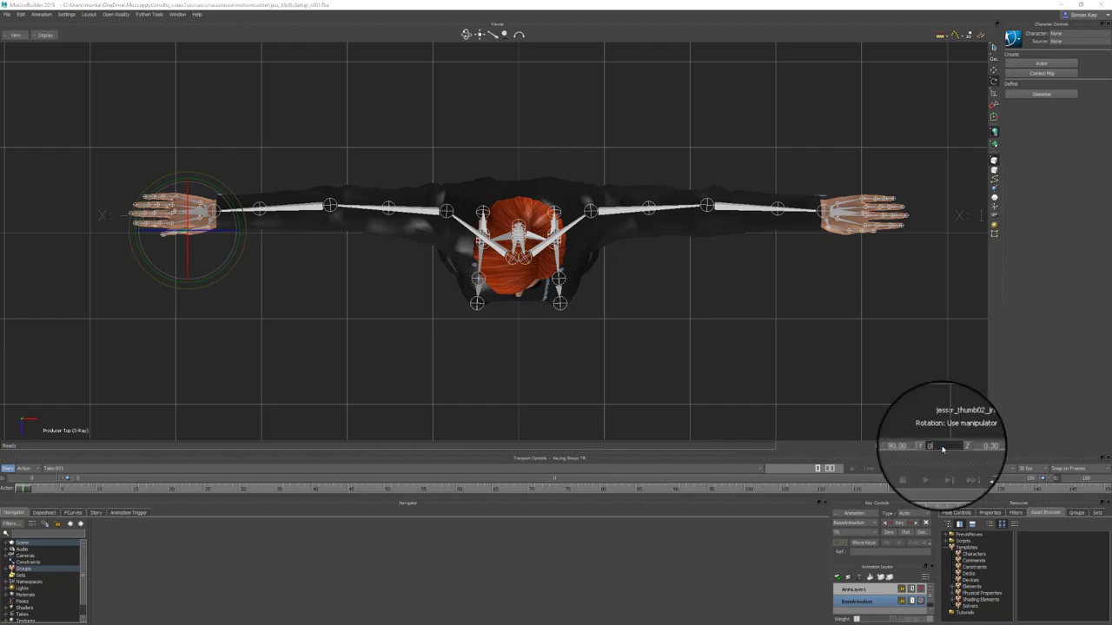
{"action": "left_click", "coordinate": [974, 447]}
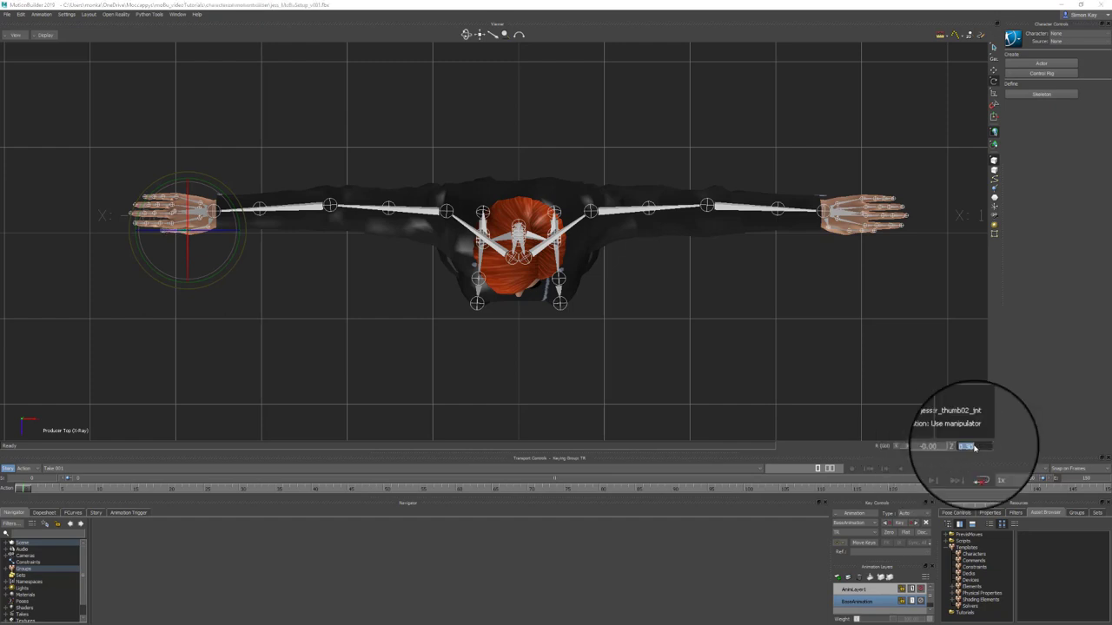
{"action": "type", "text": "0"}
{"action": "key", "text": "Return"}
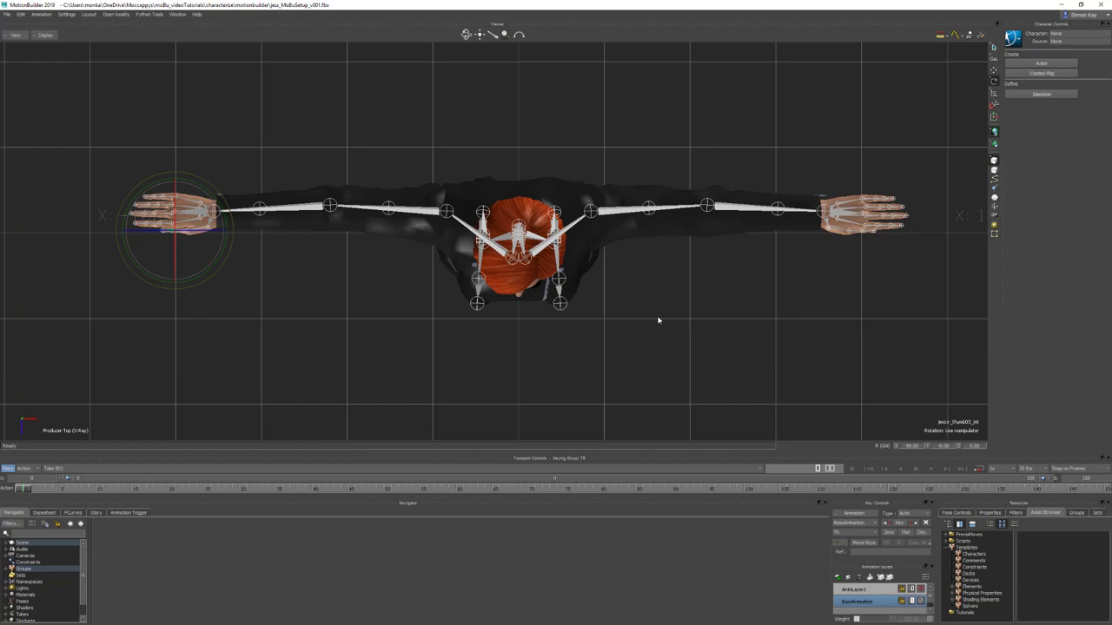
{"action": "key", "text": "ctrl+f"}
{"action": "key", "text": "ctrl+e"}
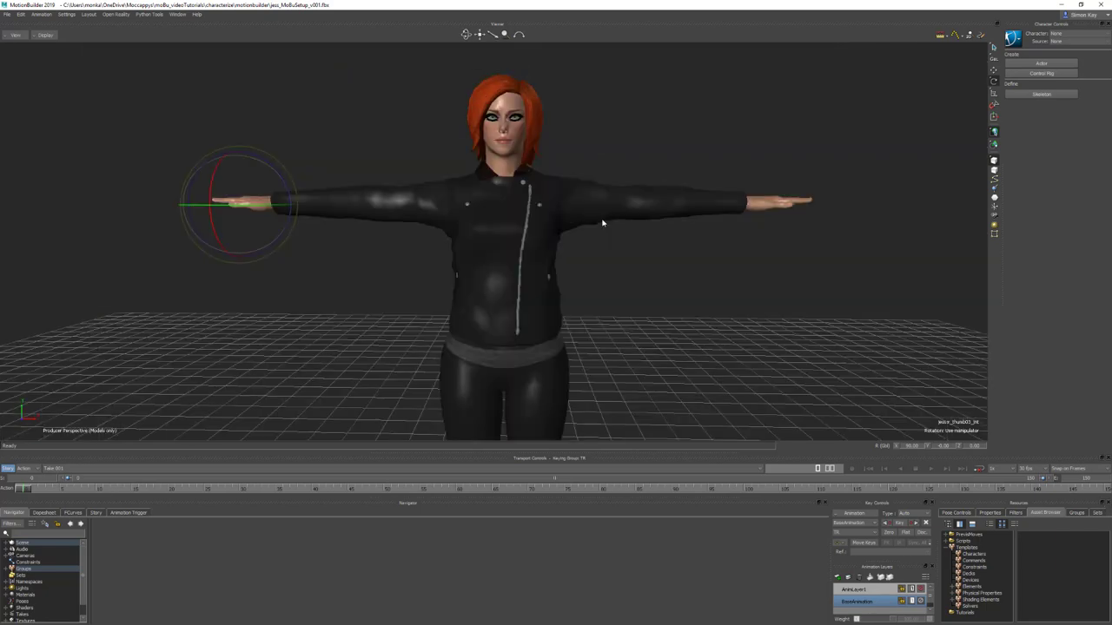
Show the joints in X-ray display again, create a null at the left ankle, and align it to the left ankle joint.
{"action": "left_click_drag", "start_coordinate": [635, 320], "coordinate": [644, 220], "text": "ctrl+shift"}
{"action": "key", "text": "ctrl+a"}
{"action": "left_click", "coordinate": [592, 263]}
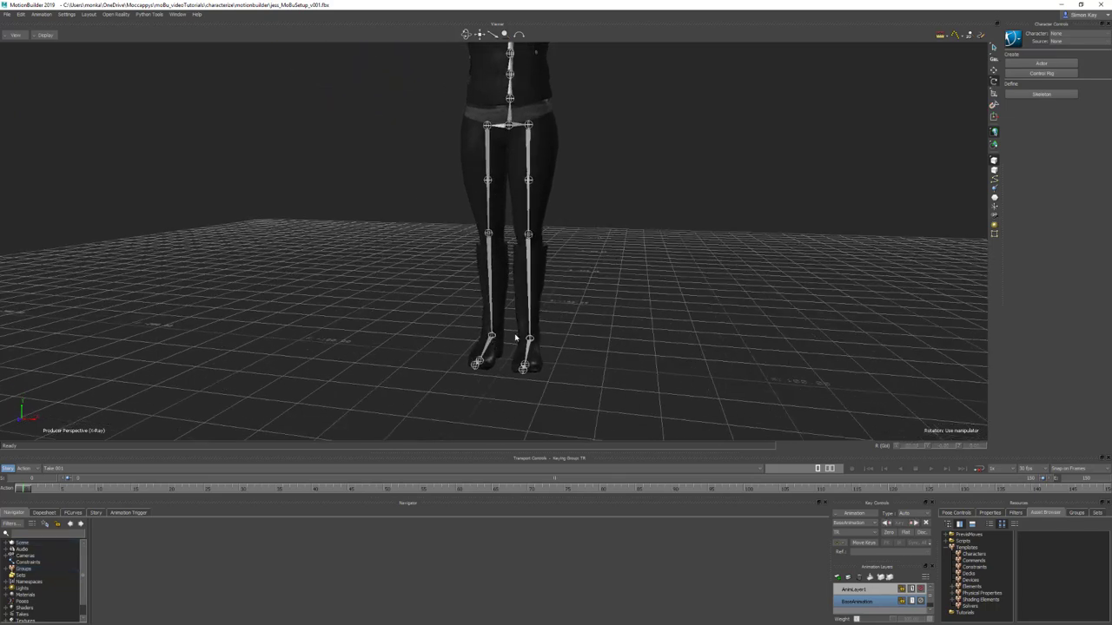
{"action": "left_click", "coordinate": [978, 588]}
{"action": "left_click", "coordinate": [1100, 584]}
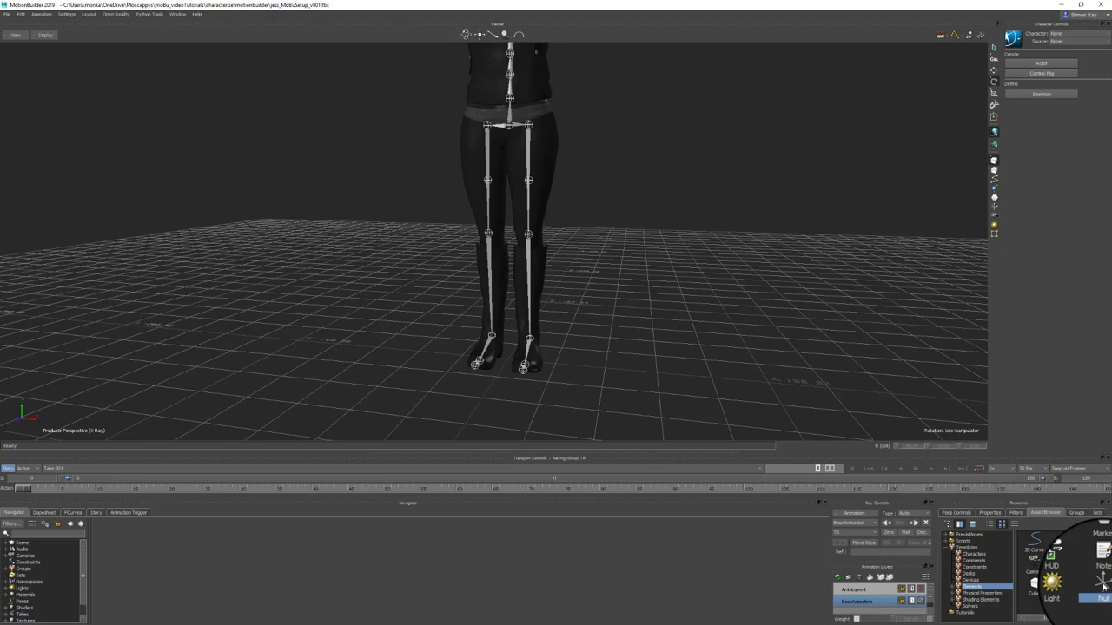
{"action": "left_click_drag", "start_coordinate": [1104, 587], "coordinate": [530, 340]}
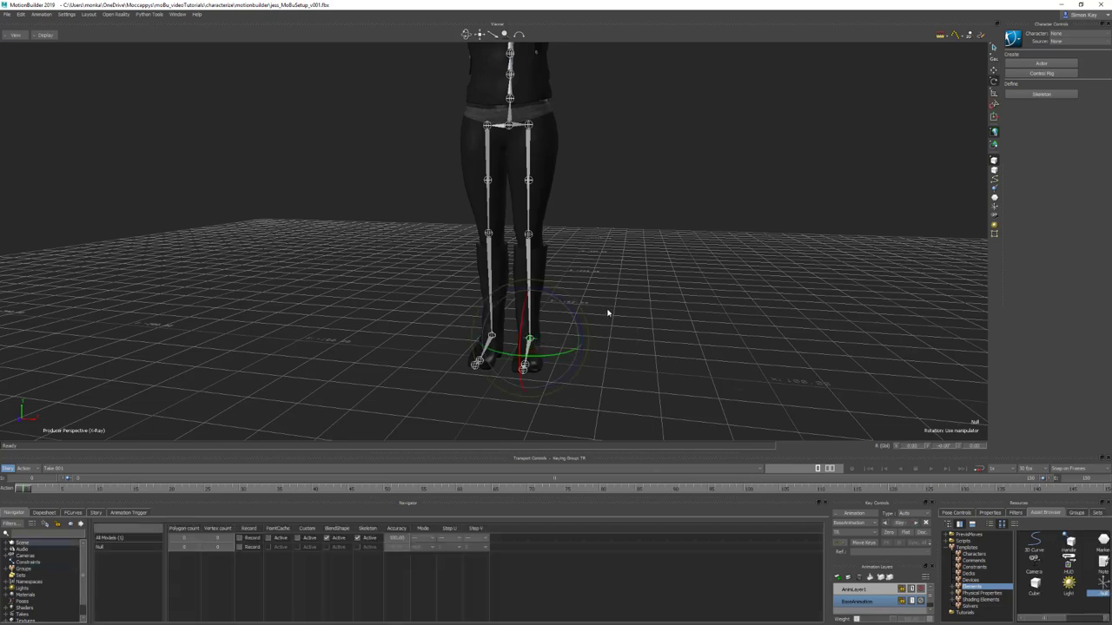
{"action": "left_click", "coordinate": [530, 341]}
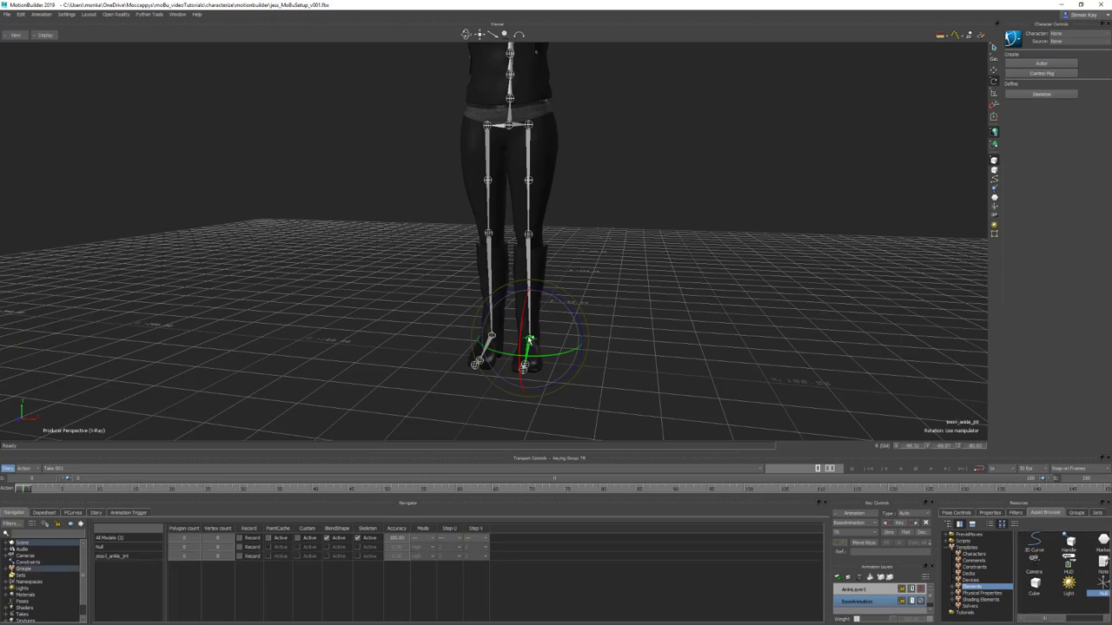
{"action": "mouse_move", "coordinate": [559, 350]}
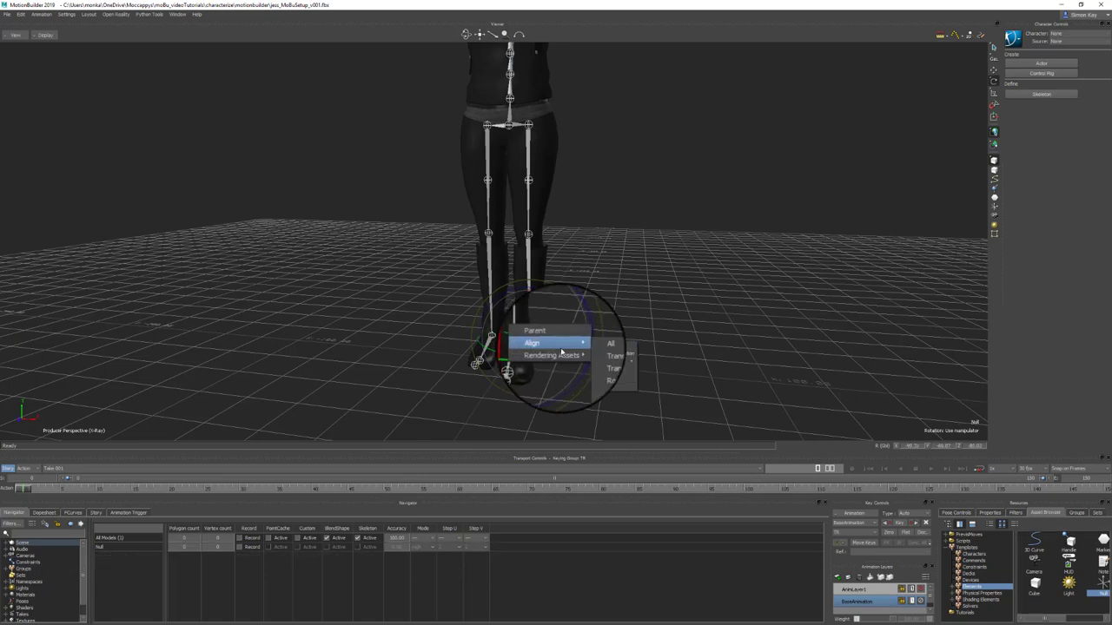
{"action": "left_click", "coordinate": [613, 371]}
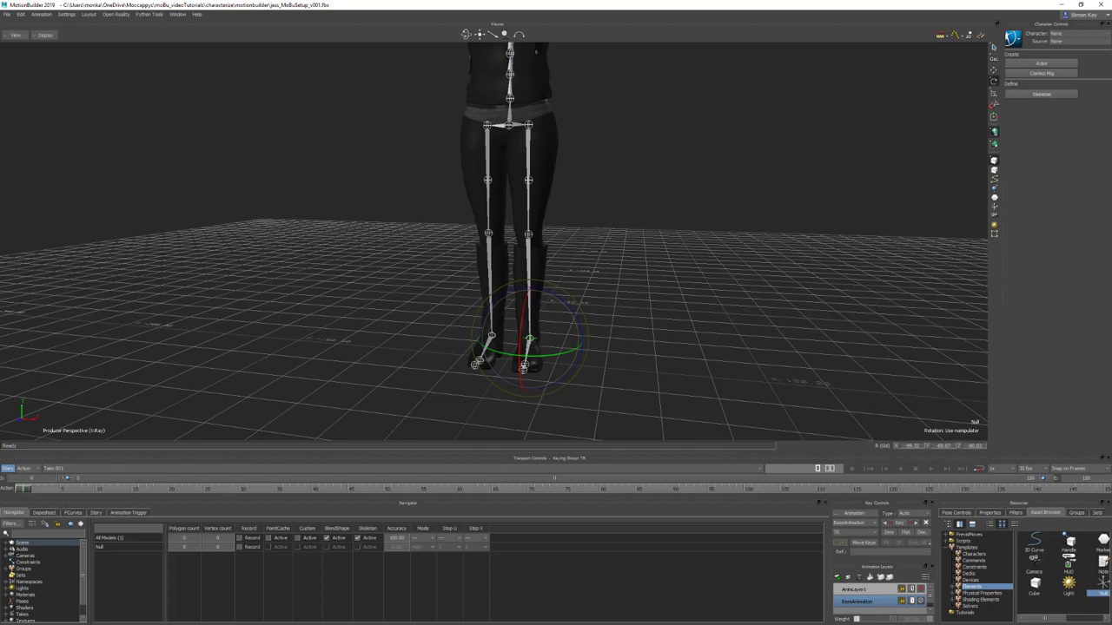
Create a second null at the right ankle and align it to the right ankle joint.
{"action": "left_click_drag", "start_coordinate": [1103, 587], "coordinate": [489, 340]}
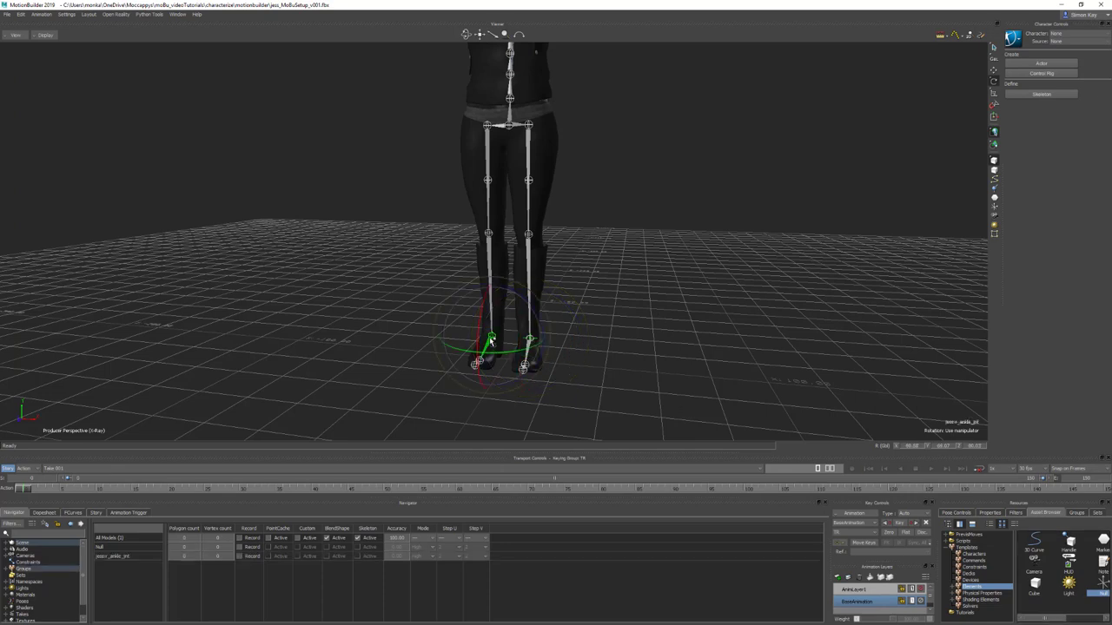
{"action": "left_click", "coordinate": [491, 341], "text": "shift"}
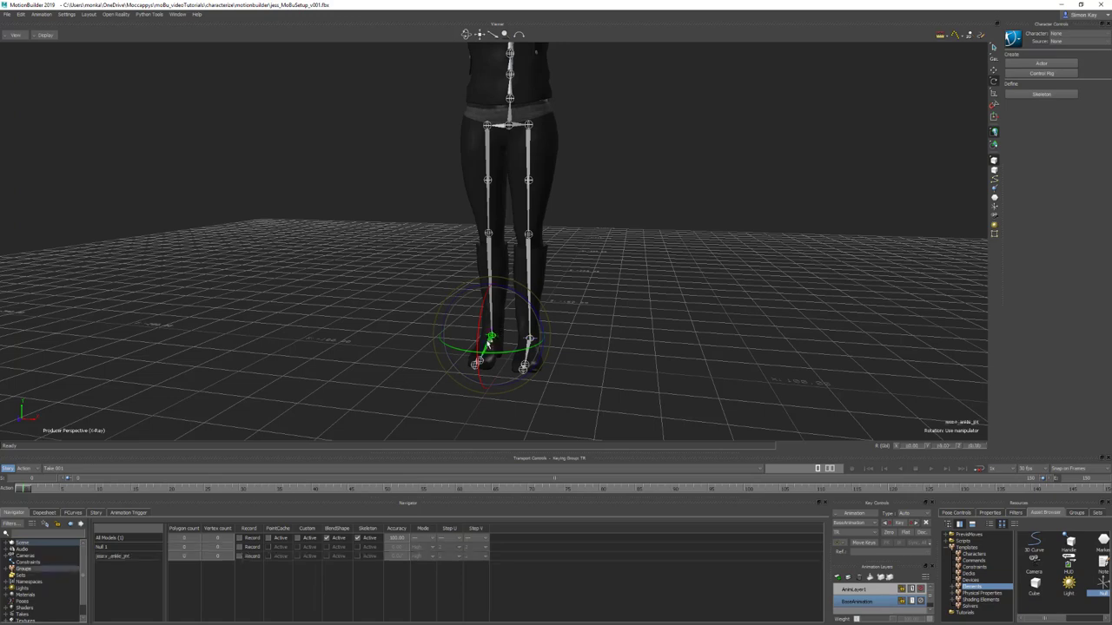
{"action": "left_click_drag", "start_coordinate": [489, 343], "coordinate": [484, 330], "text": "alt"}
{"action": "mouse_move", "coordinate": [498, 346]}
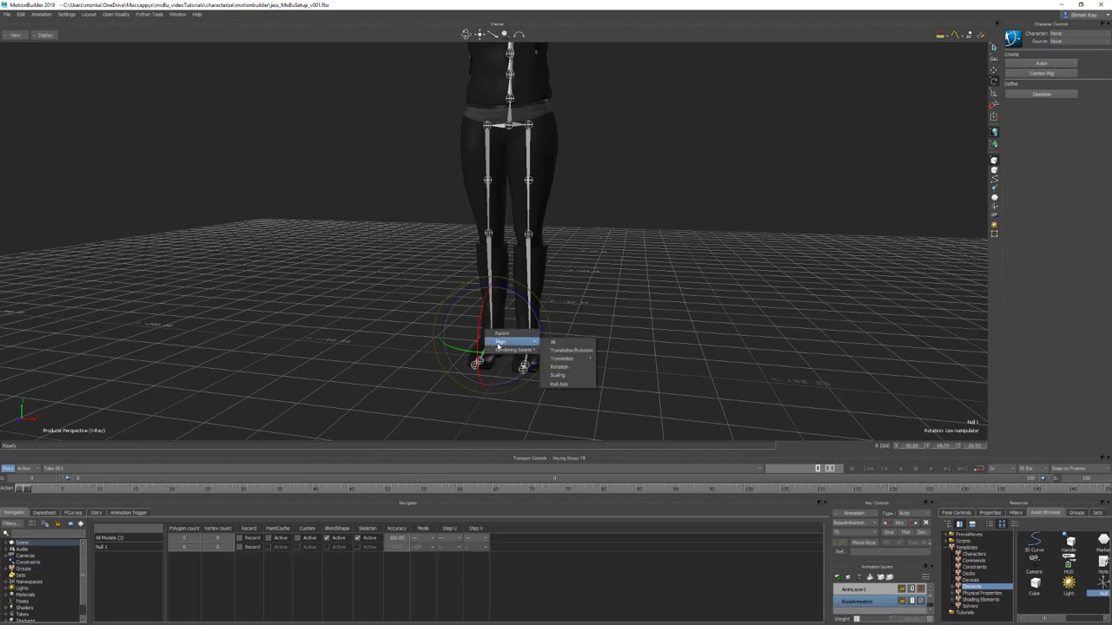
{"action": "left_click", "coordinate": [608, 359]}
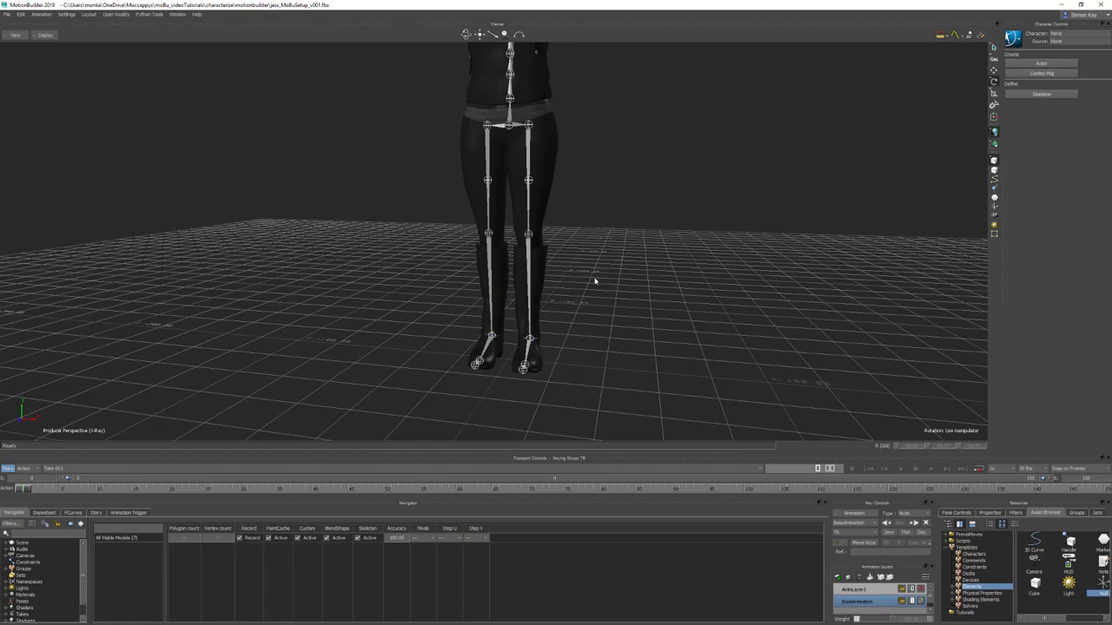
Create a reference plane in the side view and set its global X rotation to 90.
{"action": "key", "text": "ctrl+r"}
{"action": "left_click_drag", "start_coordinate": [562, 265], "coordinate": [586, 263], "text": "shift"}
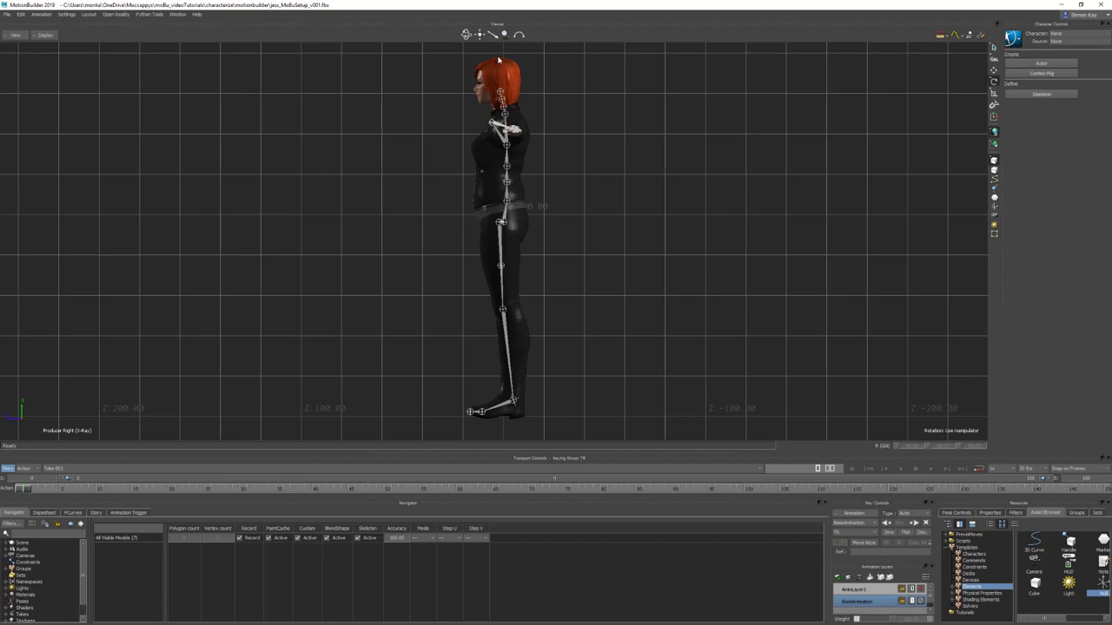
{"action": "left_click_drag", "start_coordinate": [498, 152], "coordinate": [502, 426]}
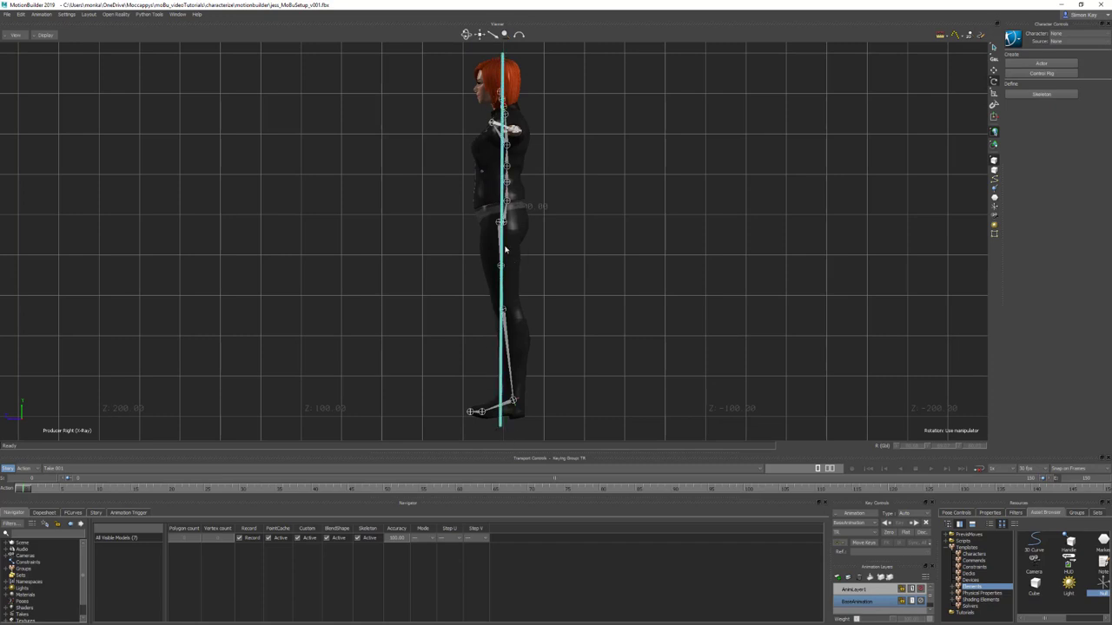
{"action": "key", "text": "ctrl+a"}
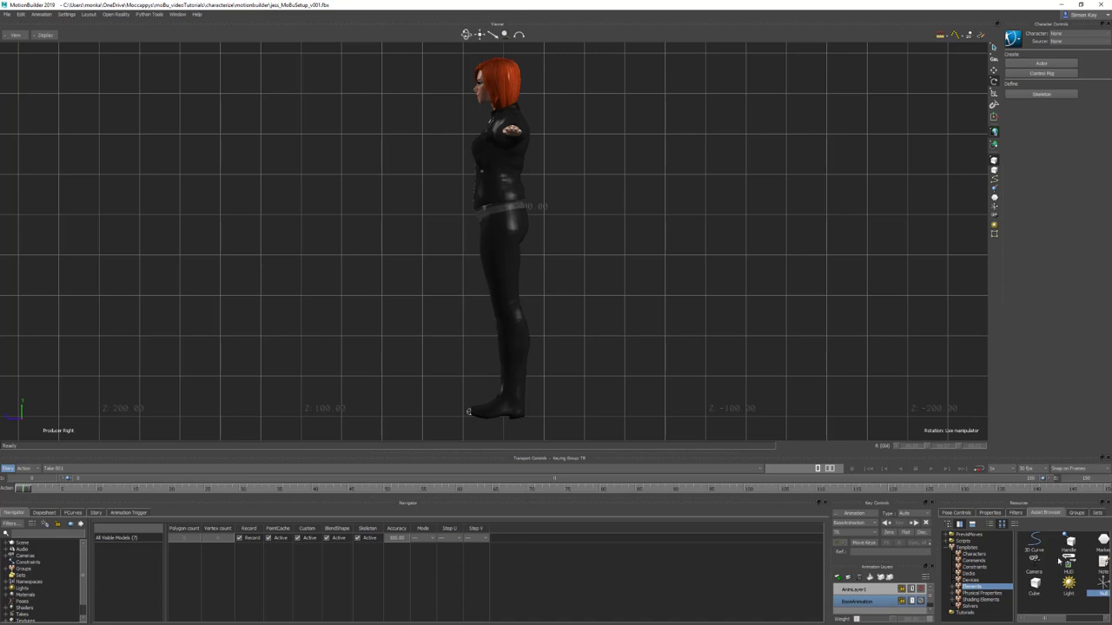
{"action": "scroll", "coordinate": [1073, 578], "scroll_direction": "down", "scroll_amount": 3}
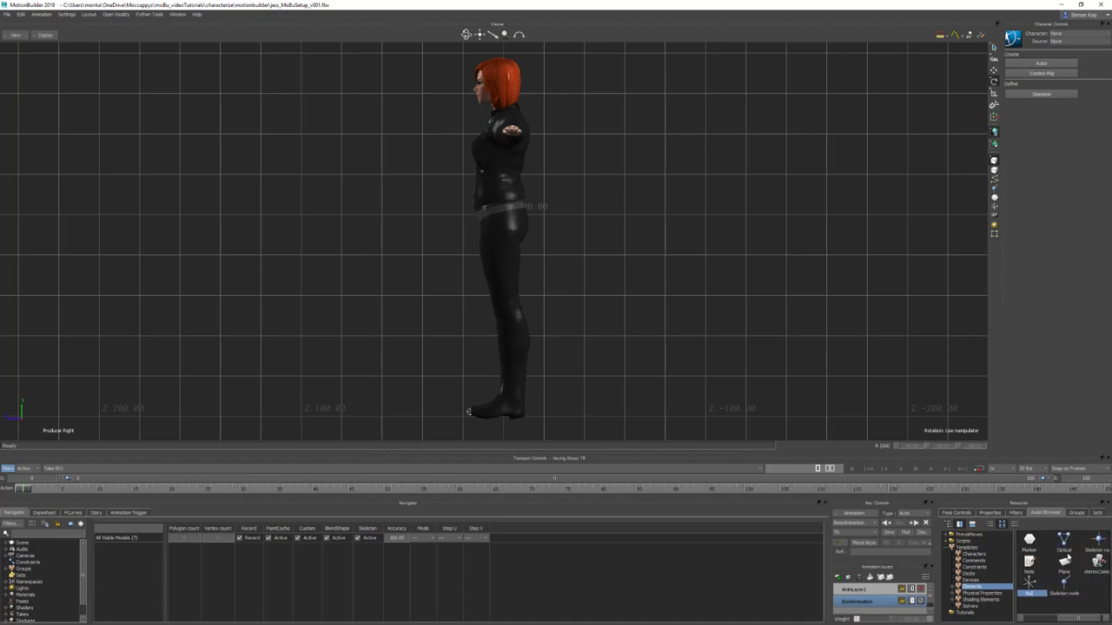
{"action": "left_click_drag", "start_coordinate": [1067, 566], "coordinate": [560, 153]}
{"action": "left_click", "coordinate": [913, 448]}
{"action": "left_click", "coordinate": [912, 448]}
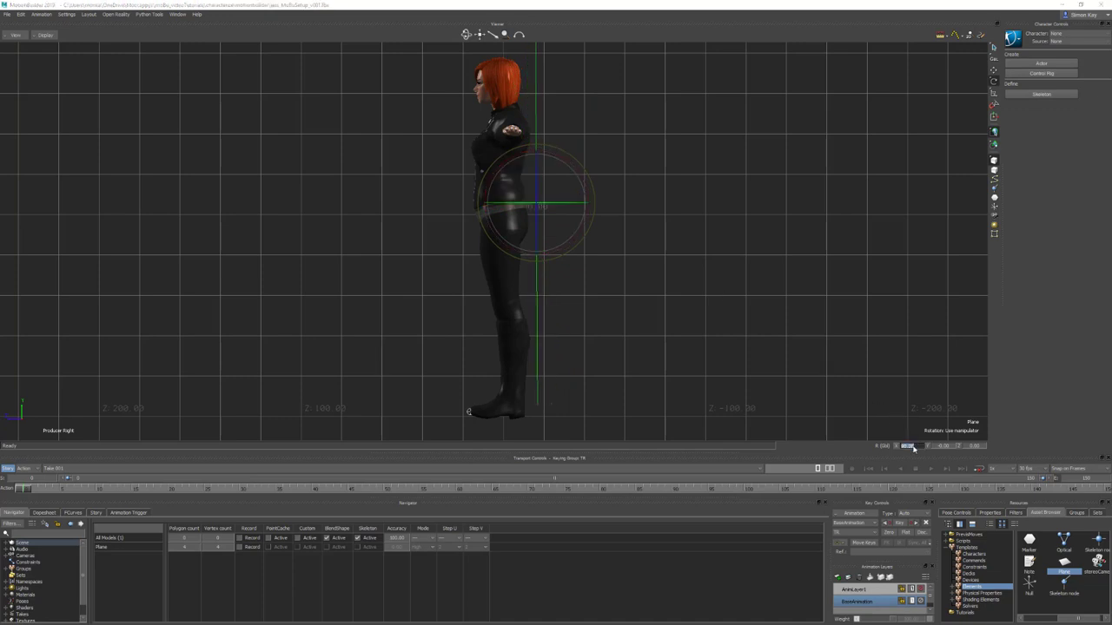
{"action": "type", "text": "90"}
{"action": "key", "text": "Return"}
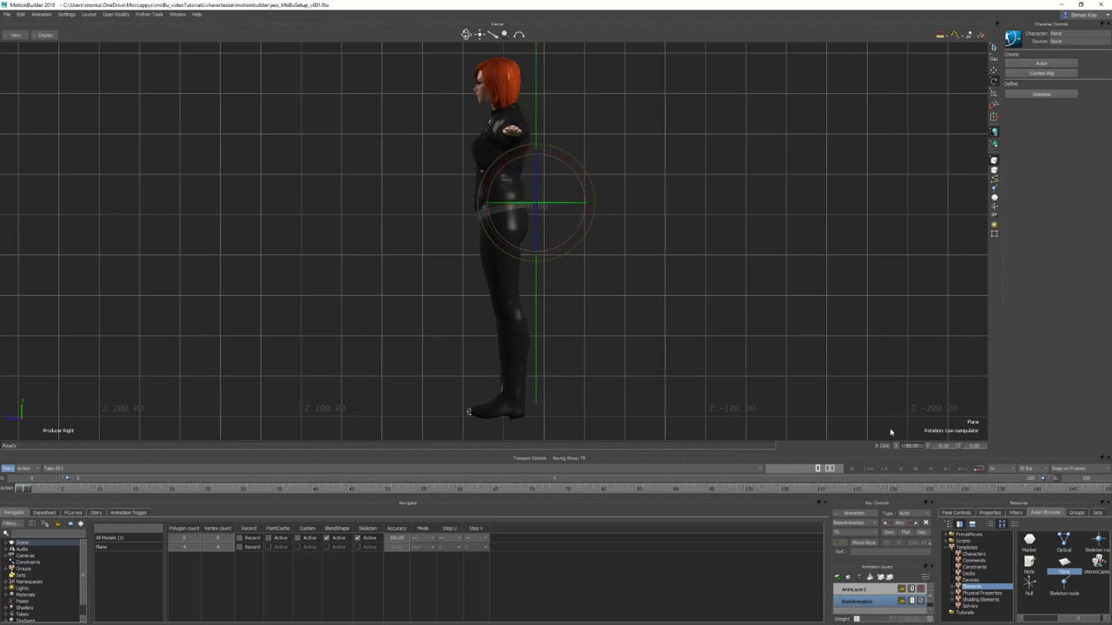
Set the plane's global Z translation to 0, lower it to the character's hip height, and show the joints in X-ray display.
{"action": "key", "text": "t"}
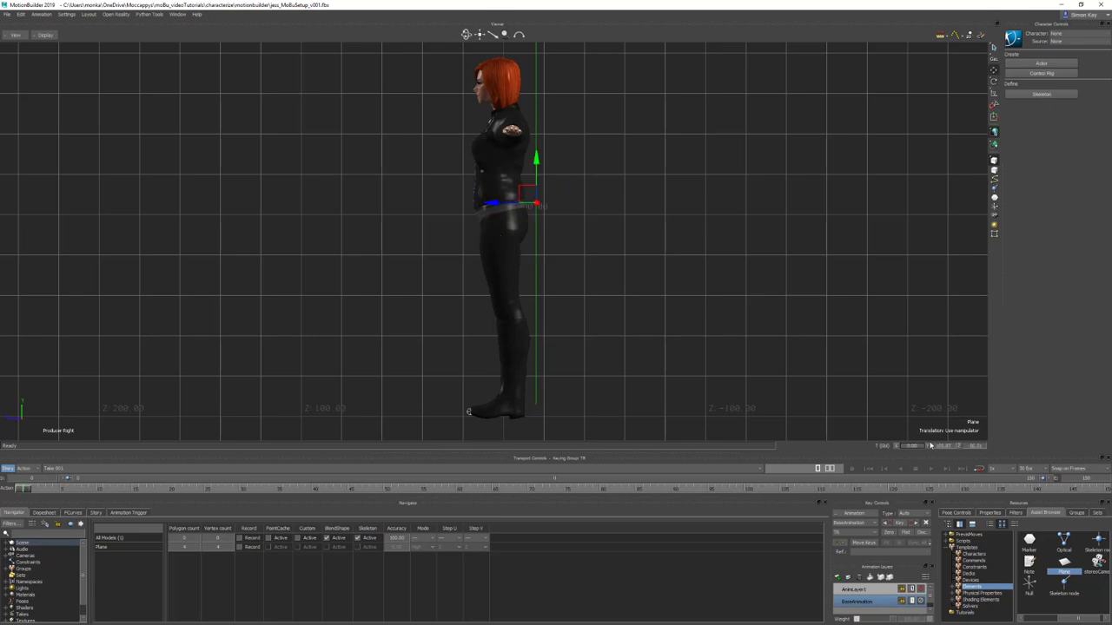
{"action": "left_click", "coordinate": [972, 447]}
{"action": "double_click", "coordinate": [972, 446]}
{"action": "type", "text": "0"}
{"action": "key", "text": "Return"}
{"action": "left_click_drag", "start_coordinate": [504, 205], "coordinate": [503, 227]}
{"action": "key", "text": "ctrl+x"}
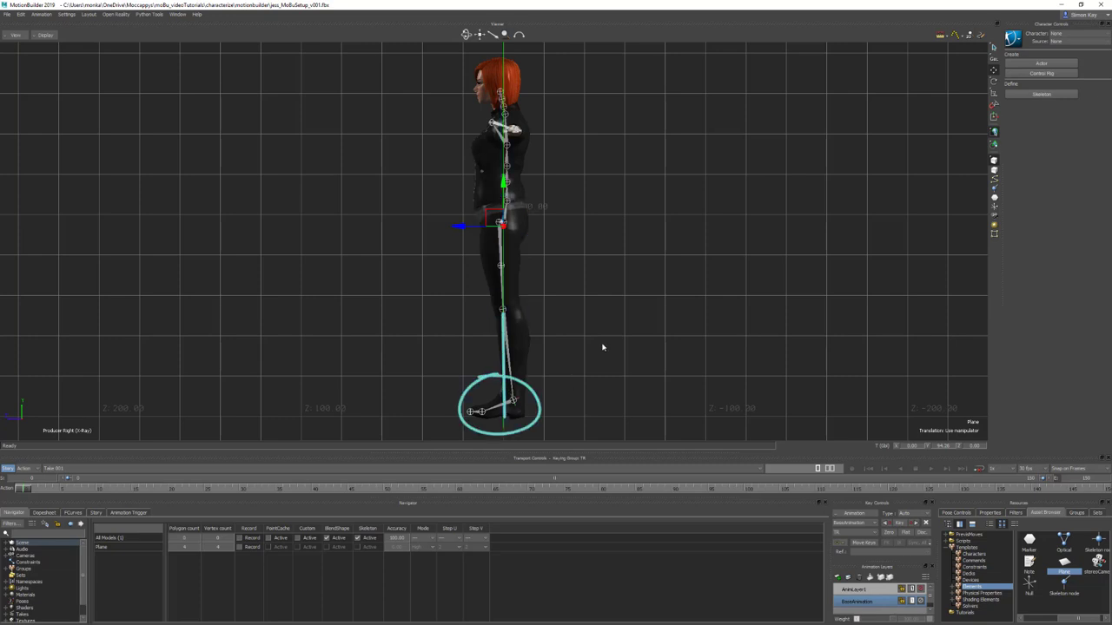
{"action": "left_click", "coordinate": [578, 280]}
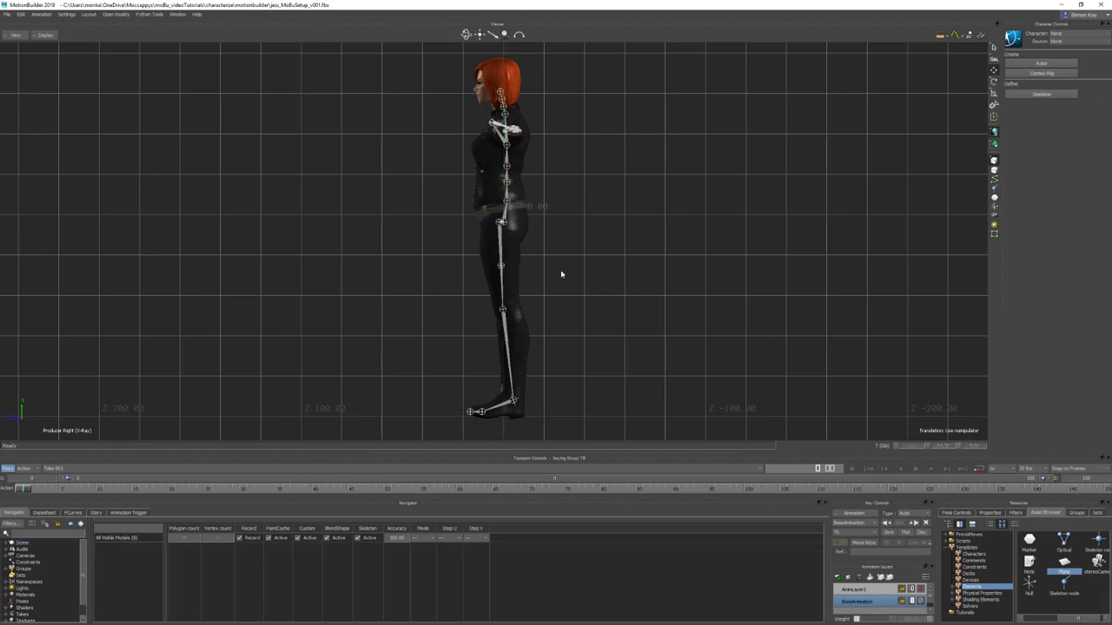
Rotate both hip joints together slightly forward so the thighs hang vertically in the side view.
{"action": "key", "text": "ctrl+e"}
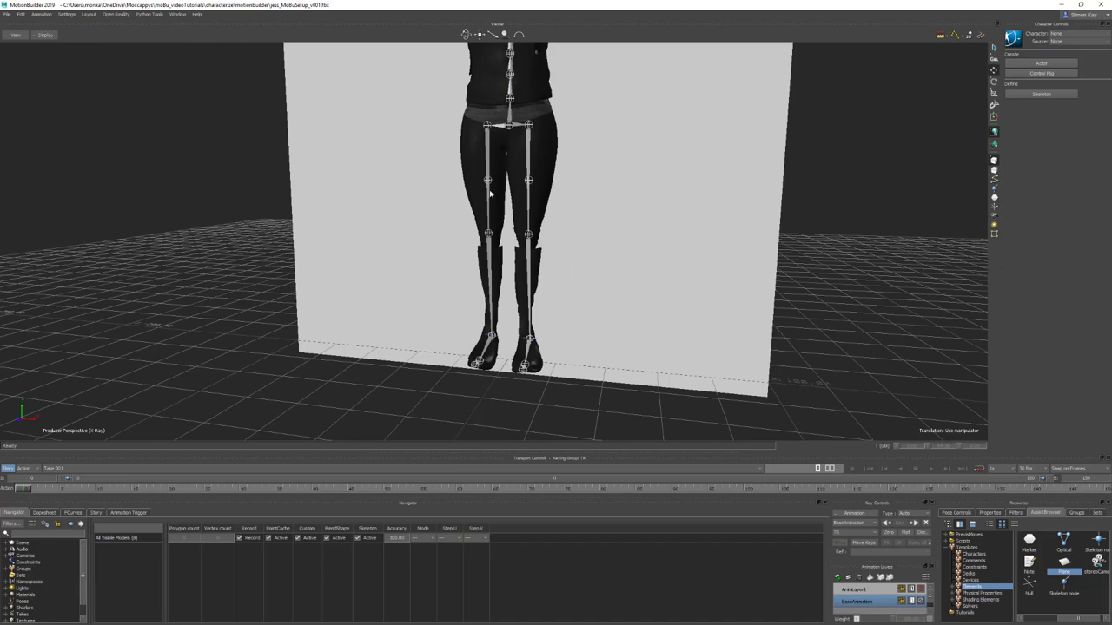
{"action": "left_click_drag", "start_coordinate": [470, 153], "coordinate": [572, 177]}
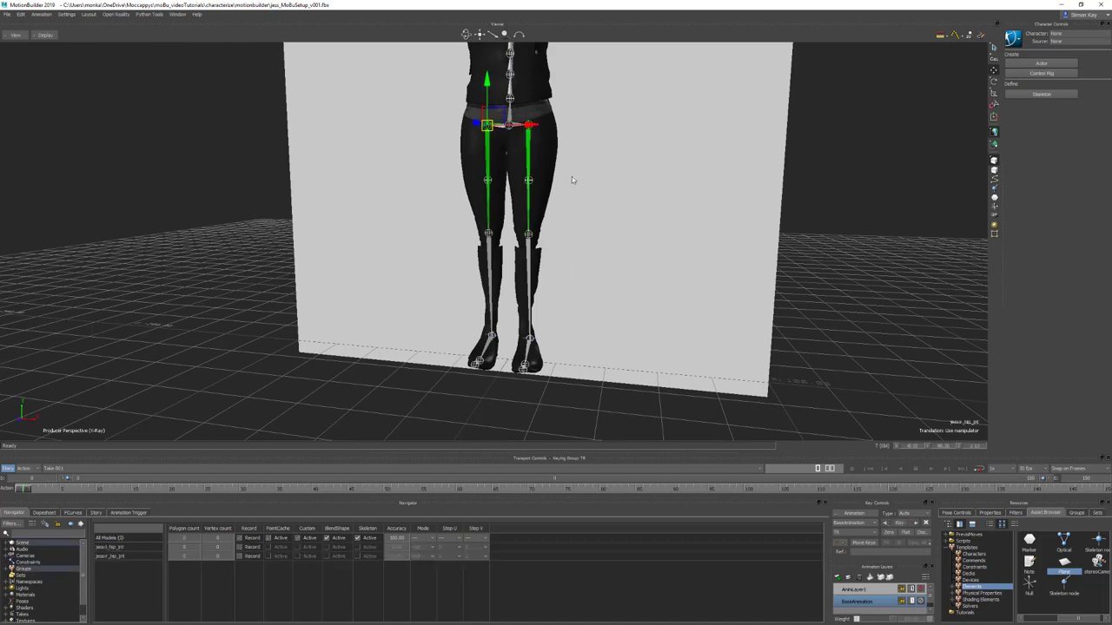
{"action": "key", "text": "ctrl+r"}
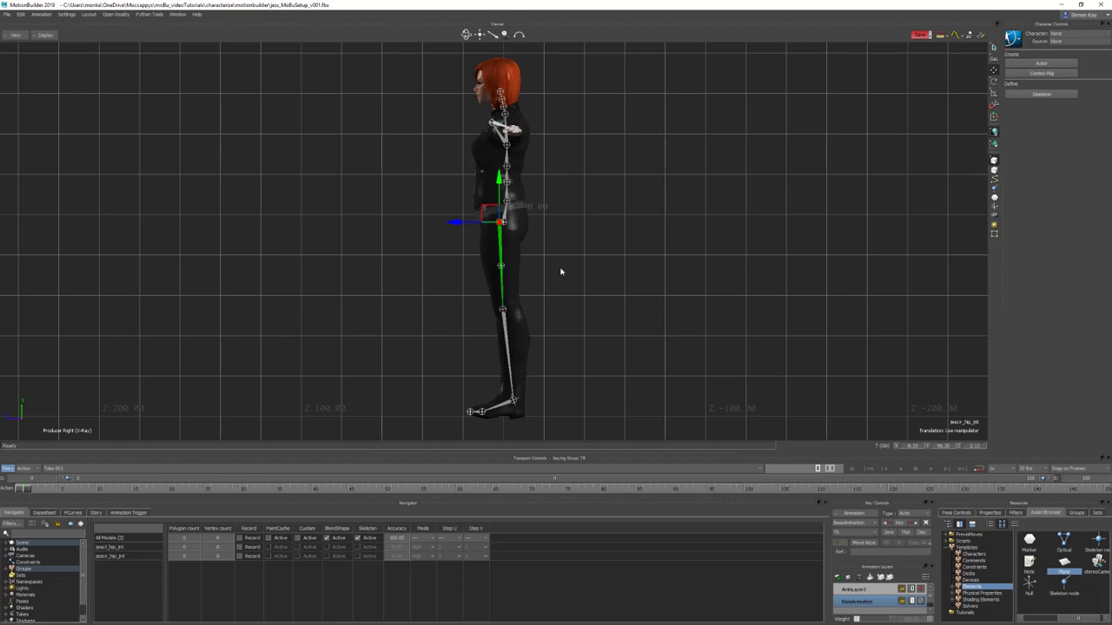
{"action": "key", "text": "e"}
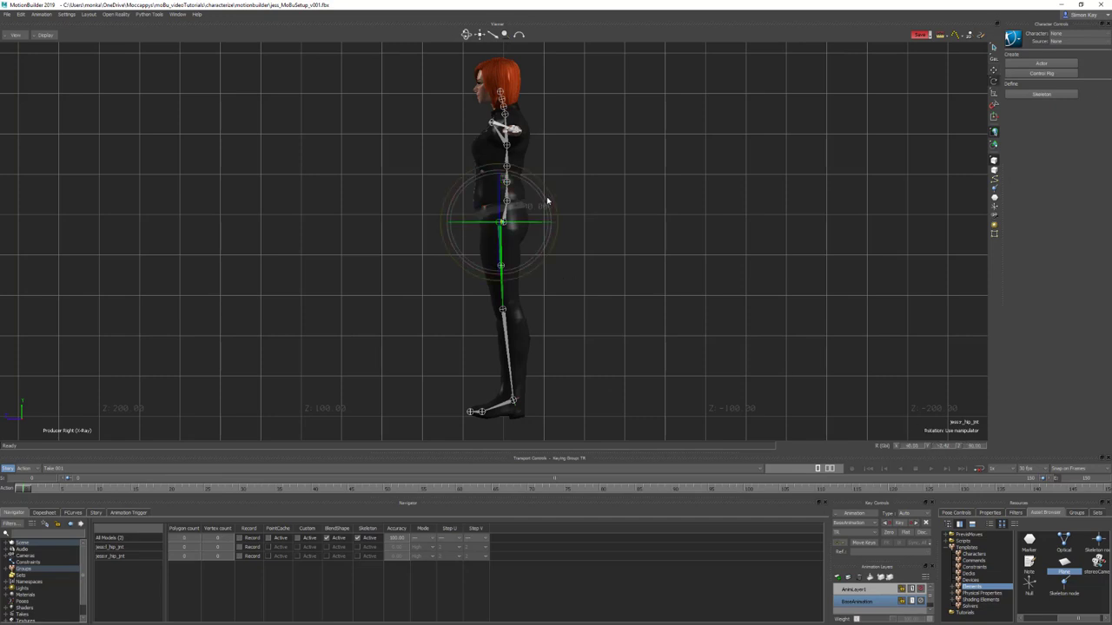
{"action": "left_click_drag", "start_coordinate": [547, 202], "coordinate": [549, 199]}
Rotate both knee joints together backward so the ankles line up with the ankle nulls.
{"action": "key", "text": "Page_Down"}
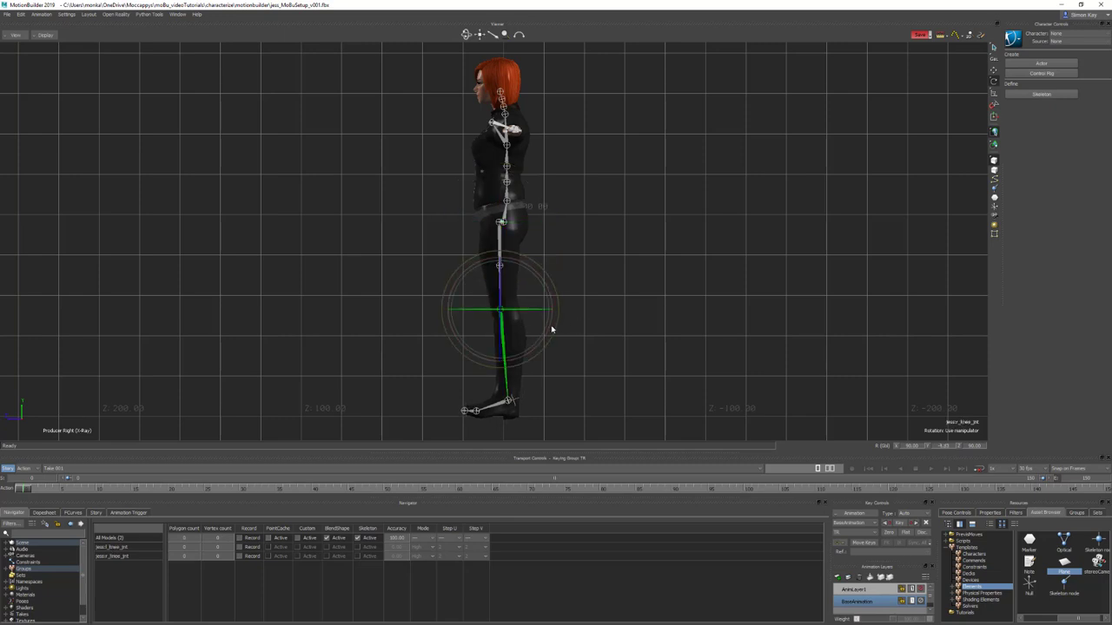
{"action": "left_click_drag", "start_coordinate": [551, 329], "coordinate": [544, 347]}
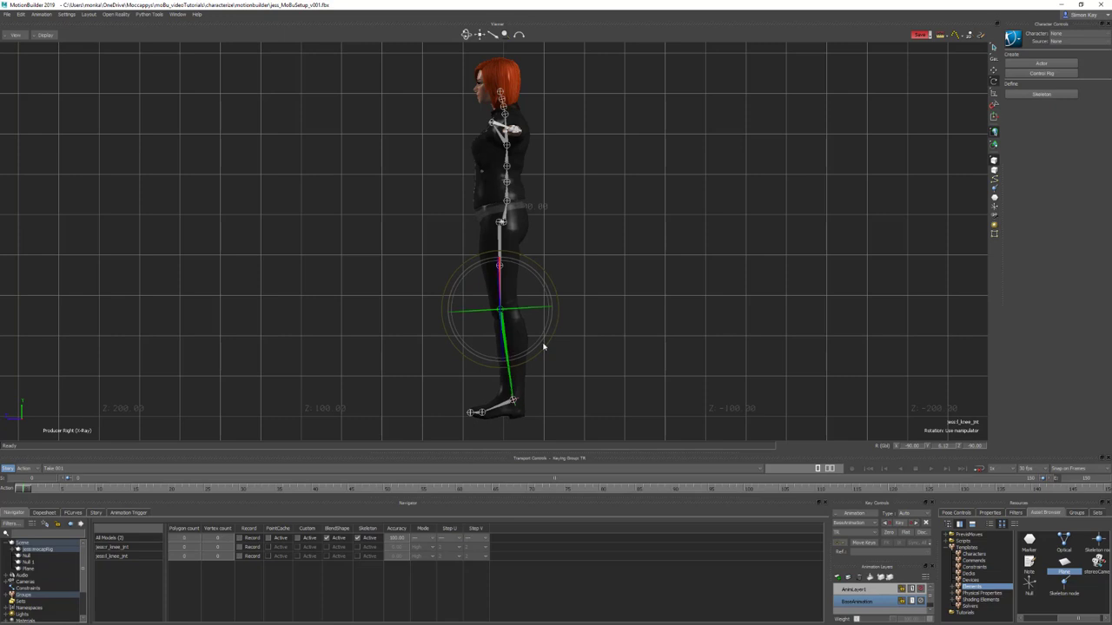
{"action": "left_click", "coordinate": [607, 364]}
Check the leg alignment against the reference plane, and delete the plane.
{"action": "key", "text": "ctrl+a"}
{"action": "key", "text": "ctrl+a"}
{"action": "key", "text": "ctrl+a"}
{"action": "left_click", "coordinate": [29, 569]}
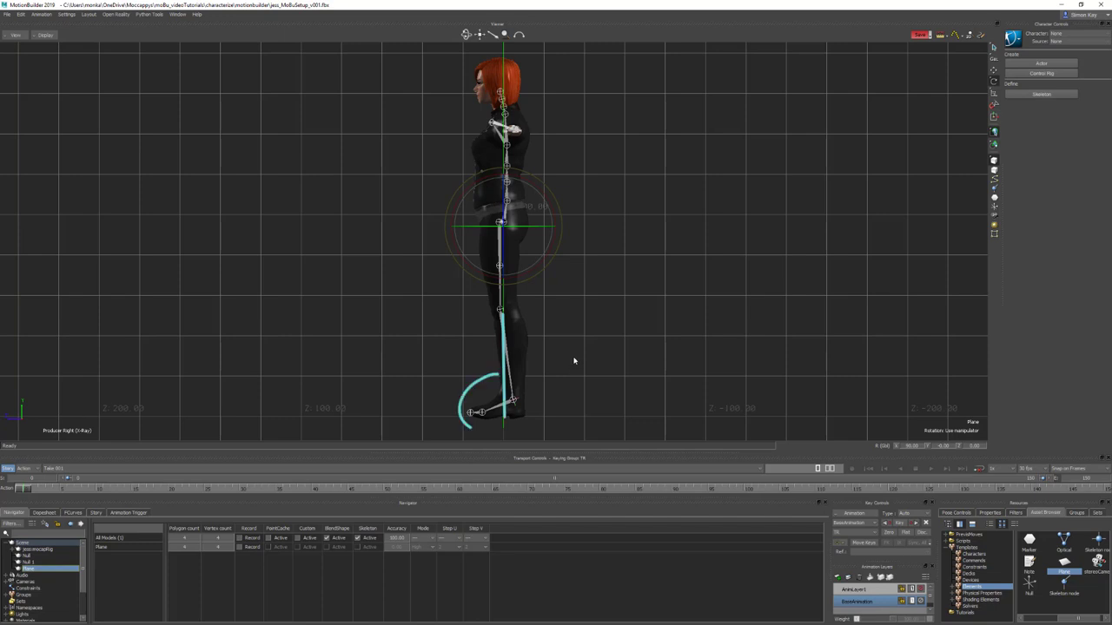
{"action": "key", "text": "ctrl+f"}
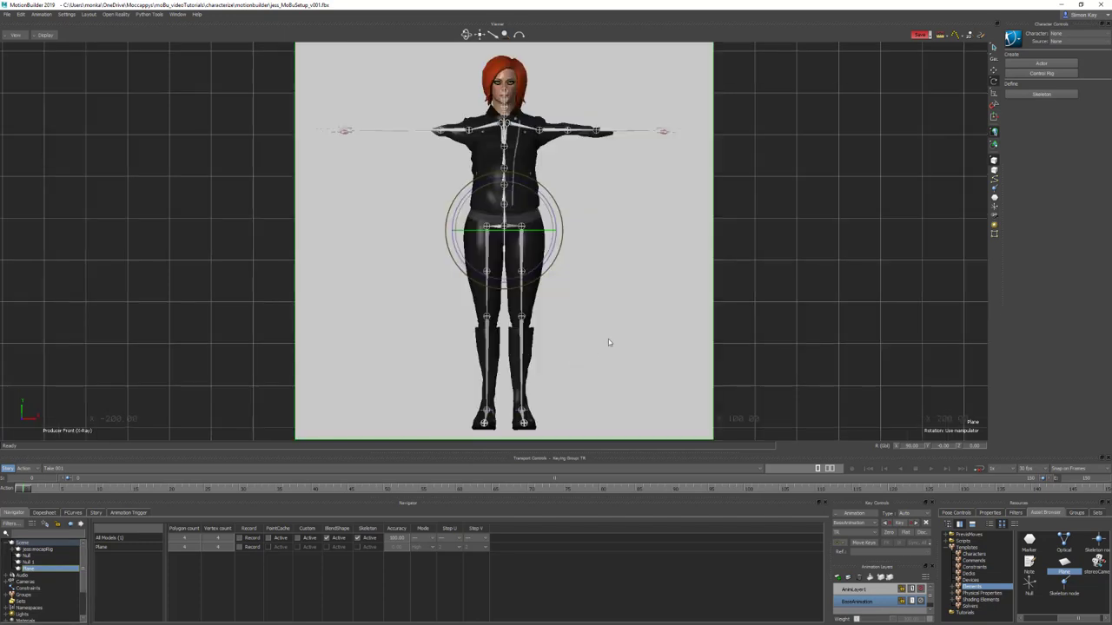
{"action": "key", "text": "Delete"}
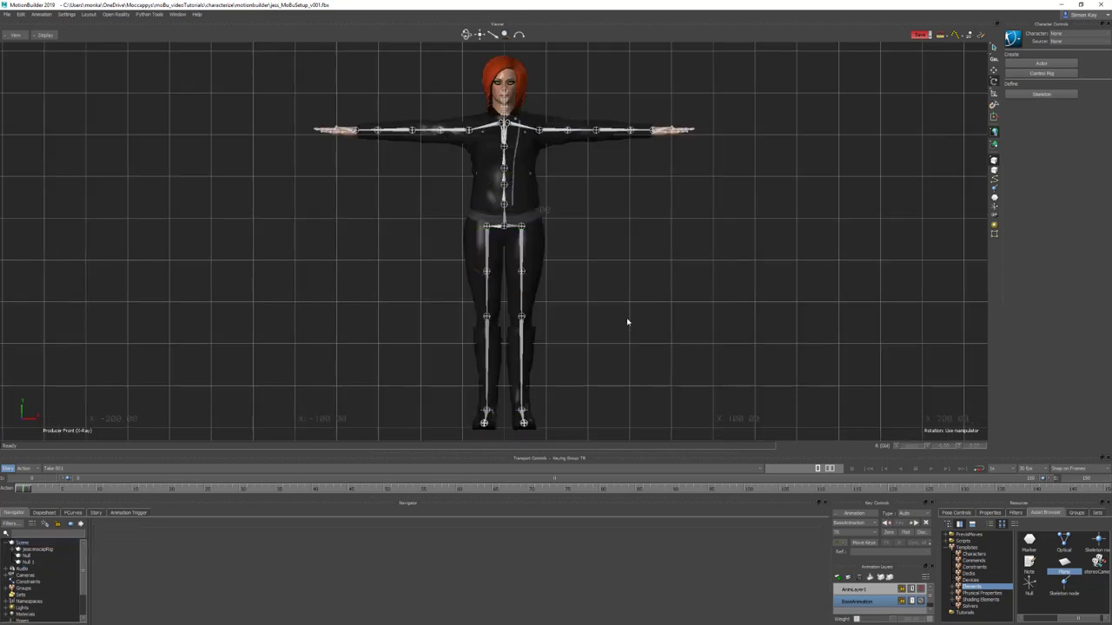
Set the left hip joint's global Z rotation to -90.
{"action": "left_click", "coordinate": [521, 253]}
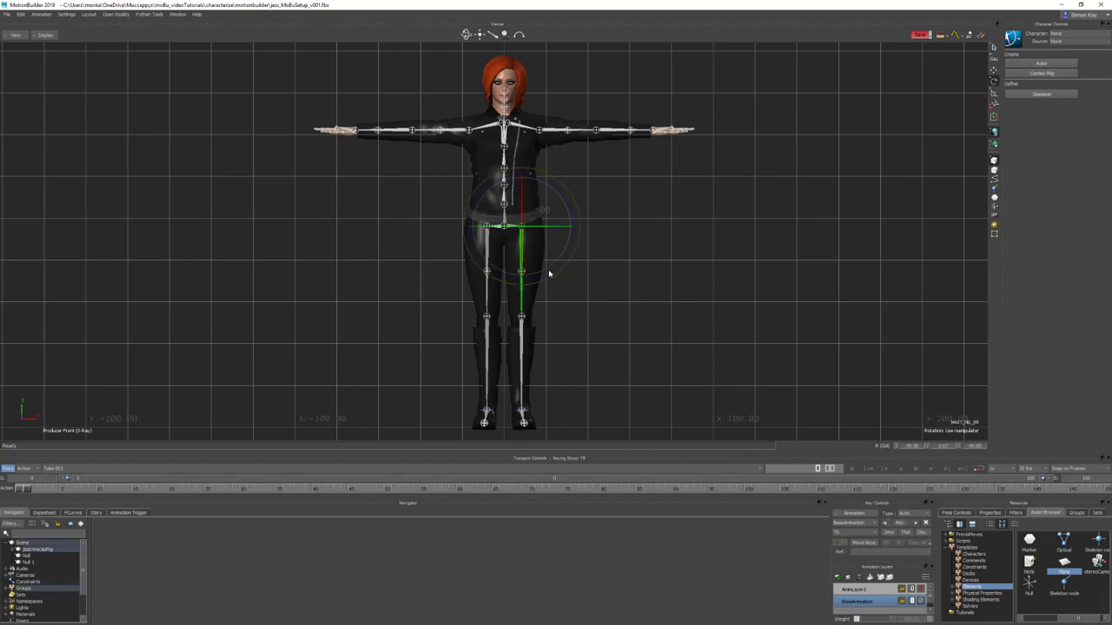
{"action": "left_click_drag", "start_coordinate": [973, 448], "coordinate": [975, 449]}
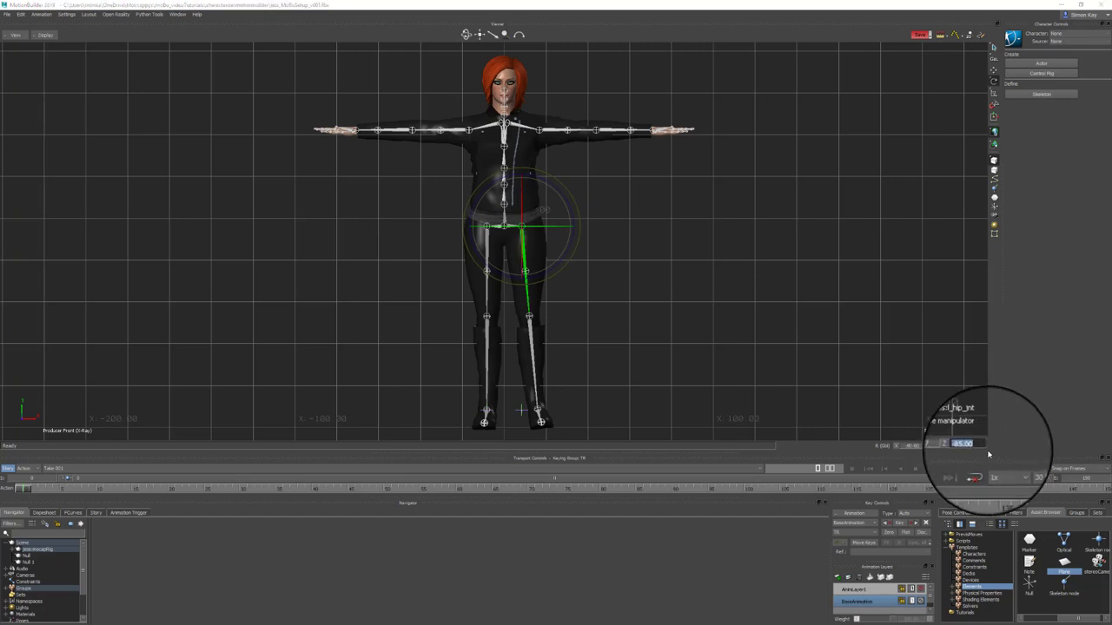
{"action": "type", "text": "90"}
{"action": "key", "text": "Return"}
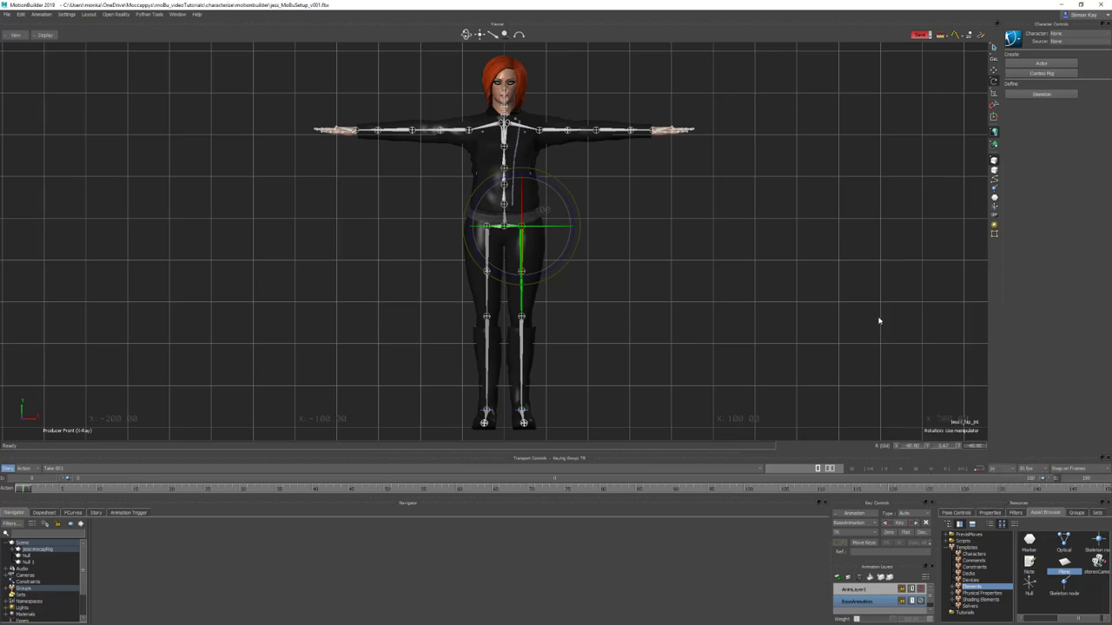
Align the left ankle joint's rotation to the null at the left ankle.
{"action": "key", "text": "ctrl+e"}
{"action": "left_click_drag", "start_coordinate": [584, 327], "coordinate": [639, 253], "text": "ctrl"}
{"action": "left_click", "coordinate": [561, 339]}
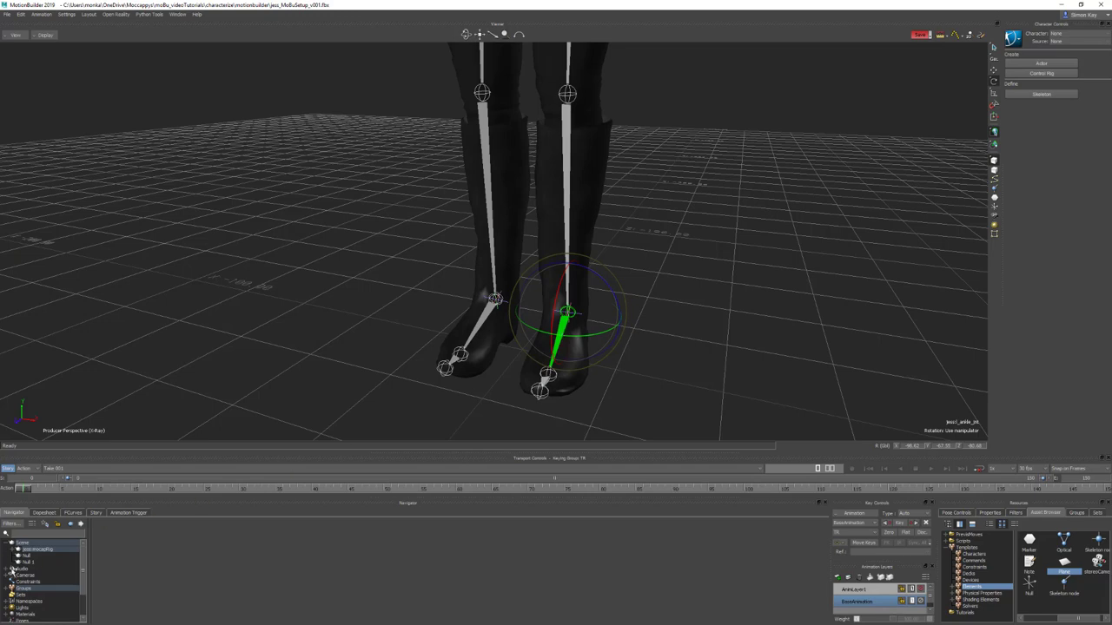
{"action": "right_click", "coordinate": [36, 559]}
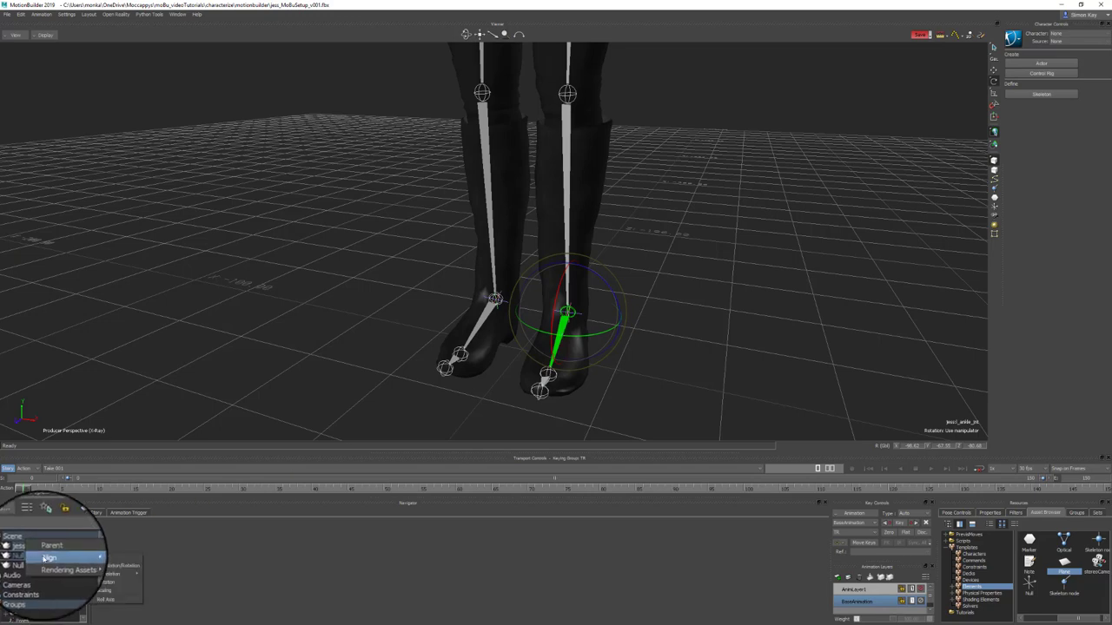
{"action": "mouse_move", "coordinate": [48, 556]}
{"action": "left_click", "coordinate": [127, 583]}
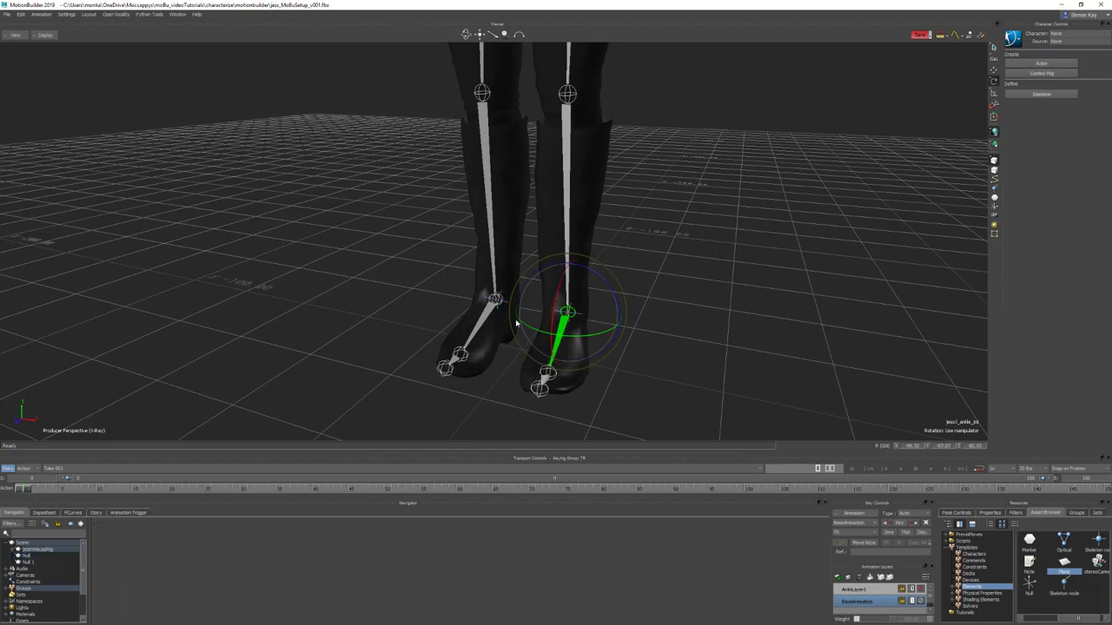
Align the right ankle joint's rotation to the null at the right ankle.
{"action": "left_click", "coordinate": [487, 318]}
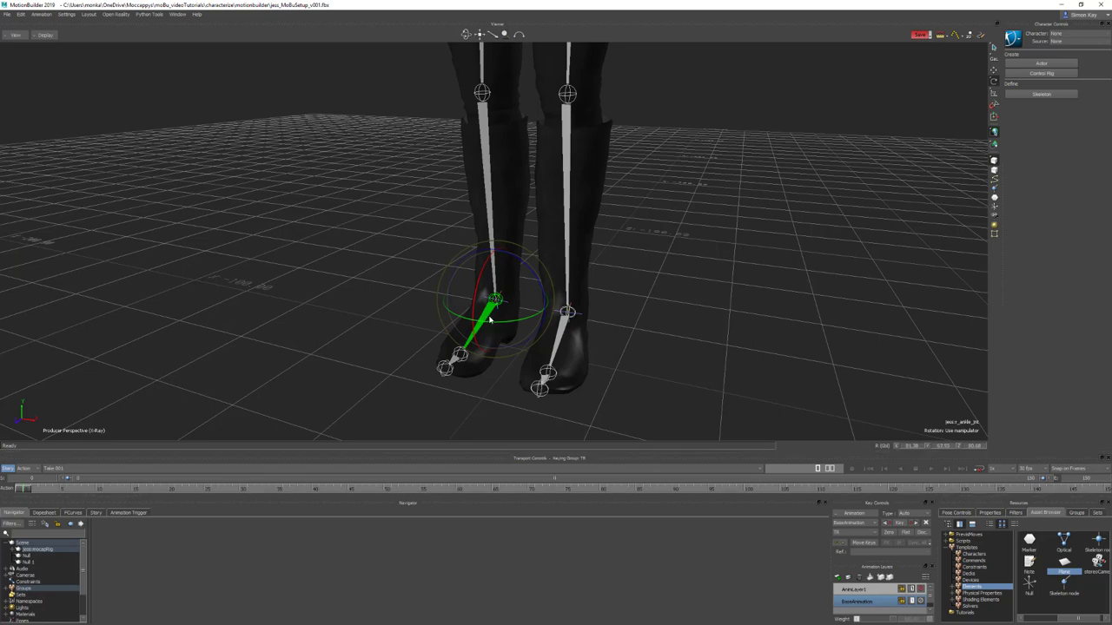
{"action": "right_click", "coordinate": [33, 550]}
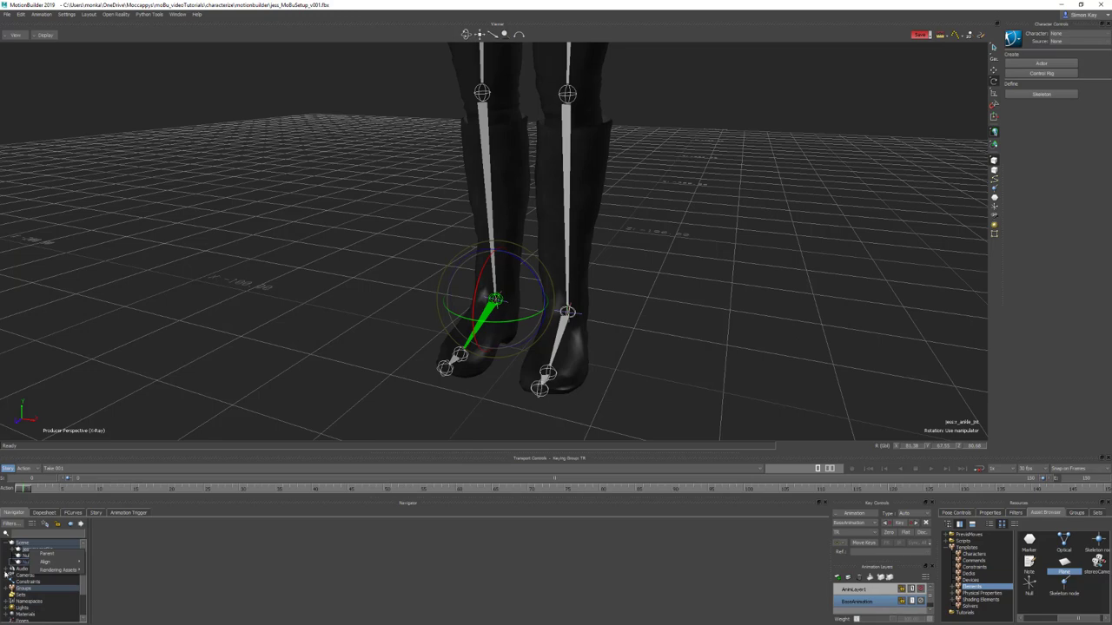
{"action": "mouse_move", "coordinate": [45, 561]}
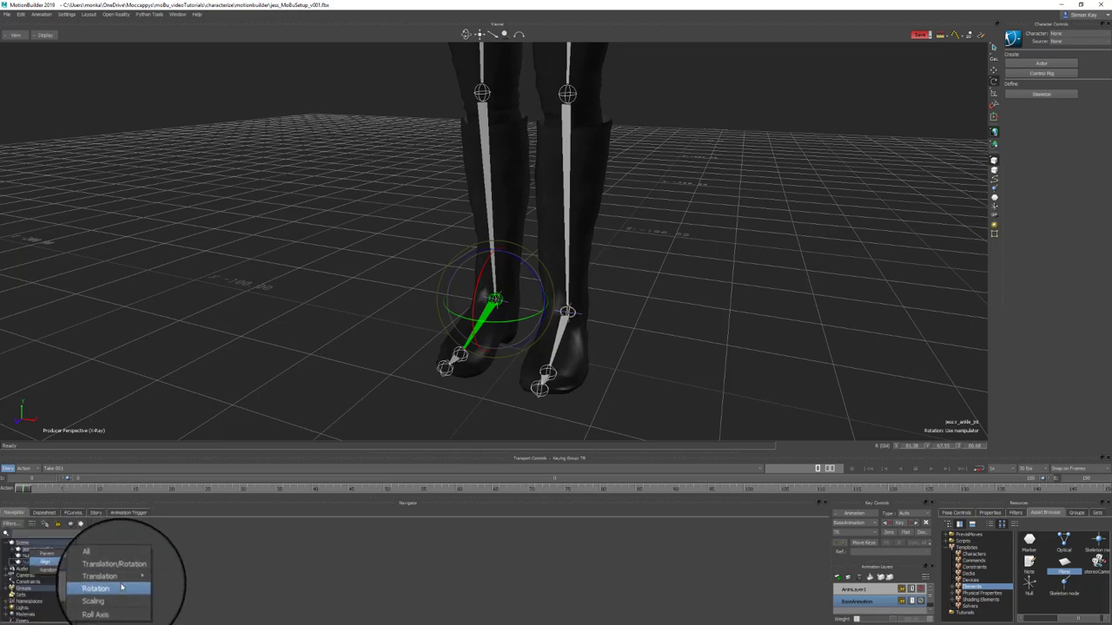
{"action": "left_click", "coordinate": [121, 588]}
Delete both ankle nulls, Null and Null 1, from the scene.
{"action": "left_click", "coordinate": [684, 245]}
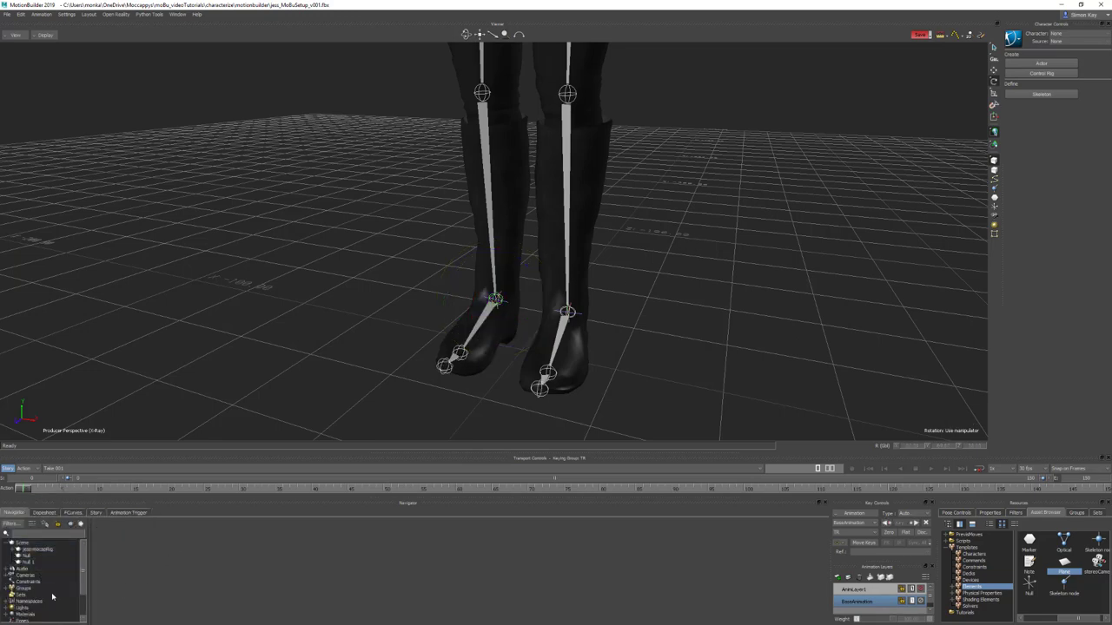
{"action": "left_click", "coordinate": [31, 555]}
{"action": "left_click", "coordinate": [31, 561], "text": "ctrl"}
{"action": "right_click", "coordinate": [32, 563]}
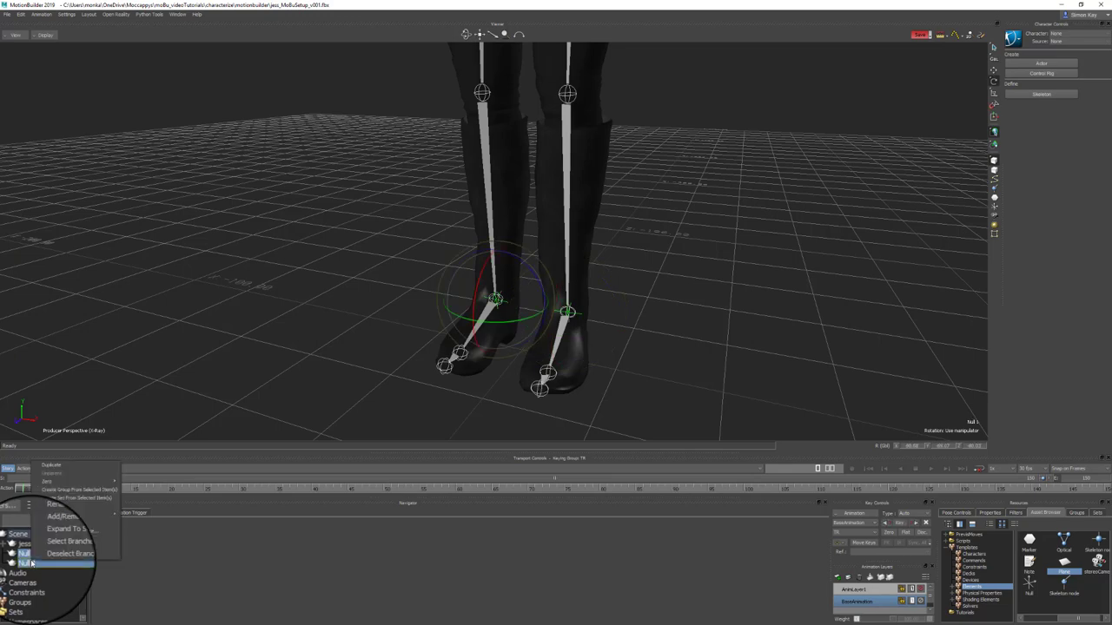
{"action": "left_click", "coordinate": [129, 516]}
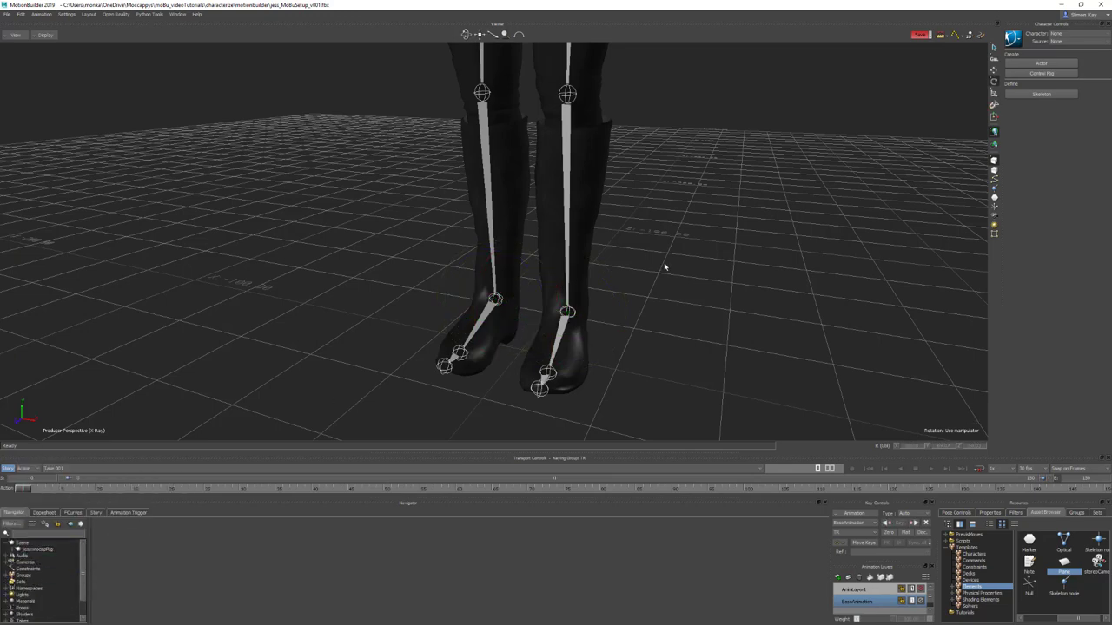
Check the full T-pose in the side and perspective views with the joints hidden.
{"action": "left_click_drag", "start_coordinate": [666, 265], "coordinate": [623, 280], "text": "ctrl"}
{"action": "left_click_drag", "start_coordinate": [623, 174], "coordinate": [609, 250], "text": "shift"}
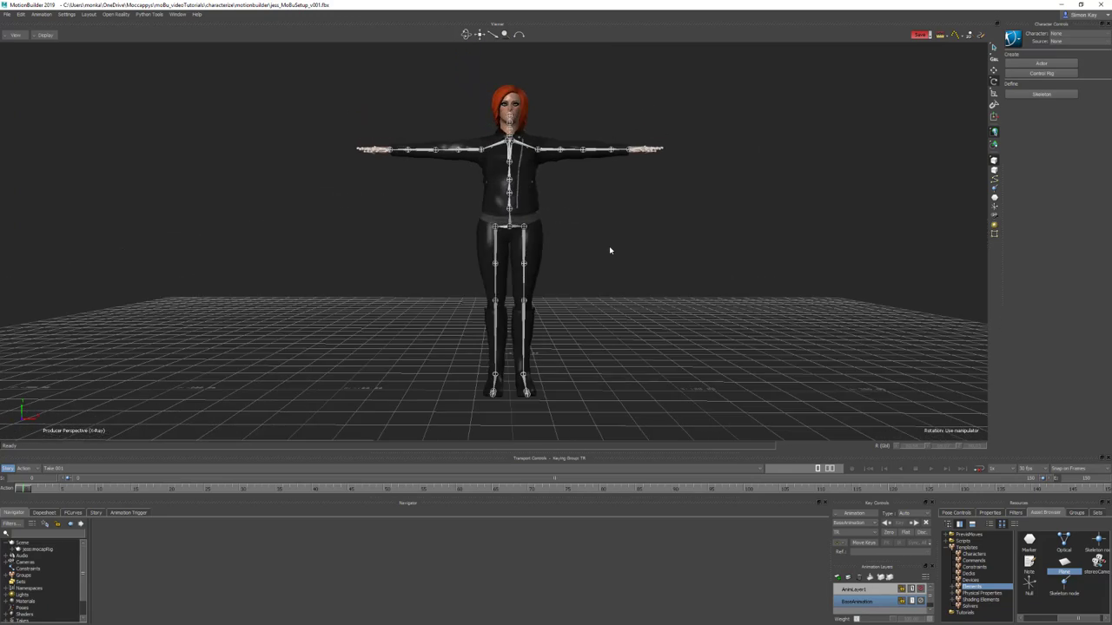
{"action": "key", "text": "ctrl+r"}
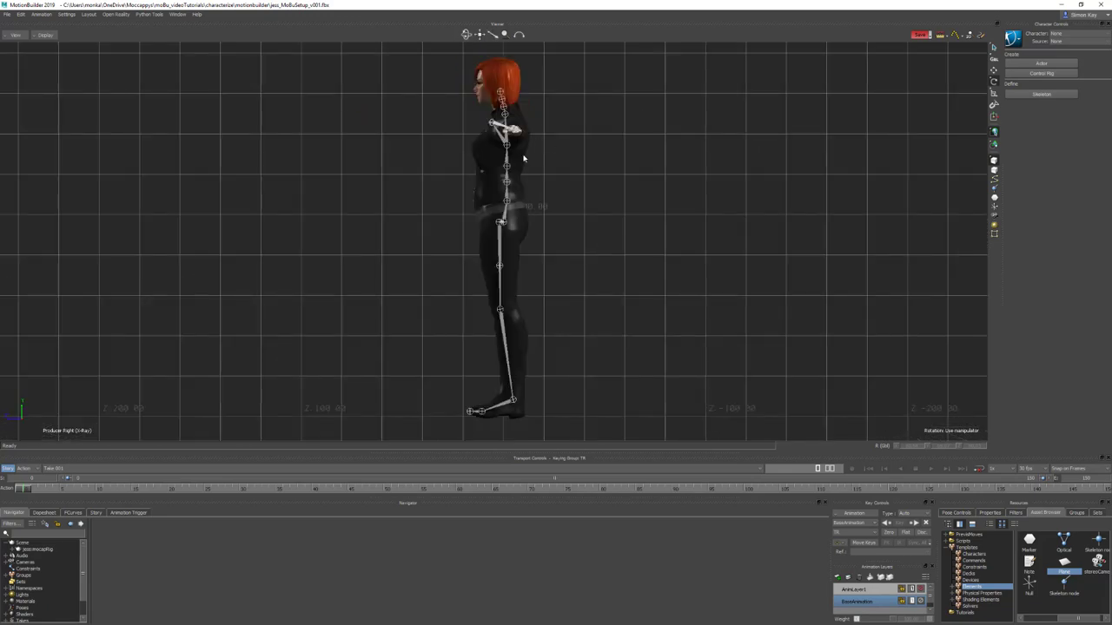
{"action": "key", "text": "ctrl+a"}
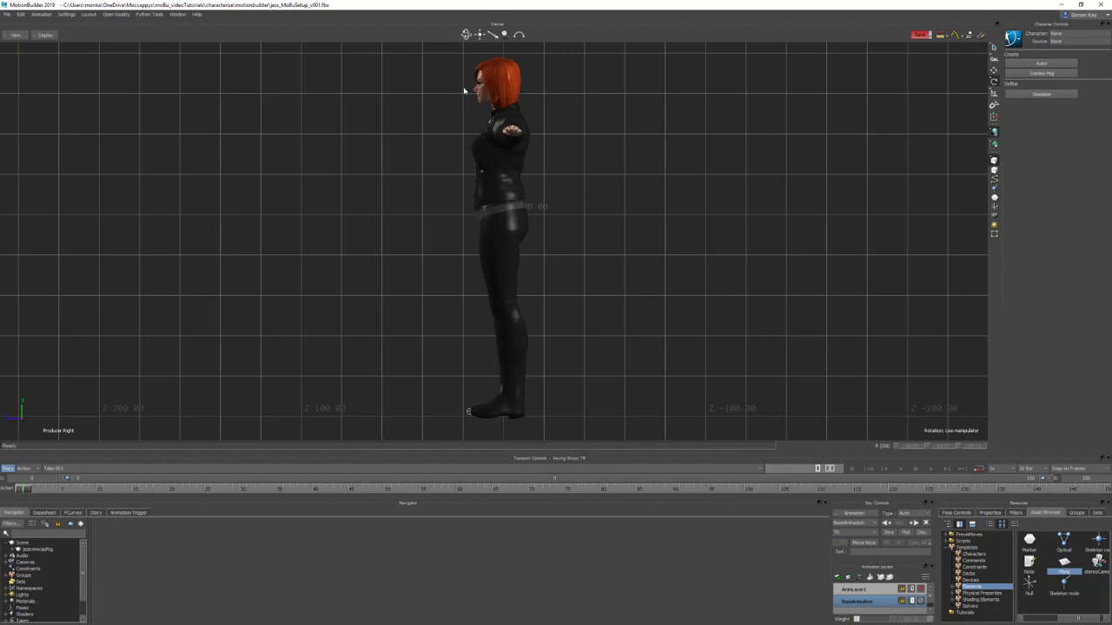
{"action": "left_click_drag", "start_coordinate": [561, 179], "coordinate": [584, 227], "text": "ctrl"}
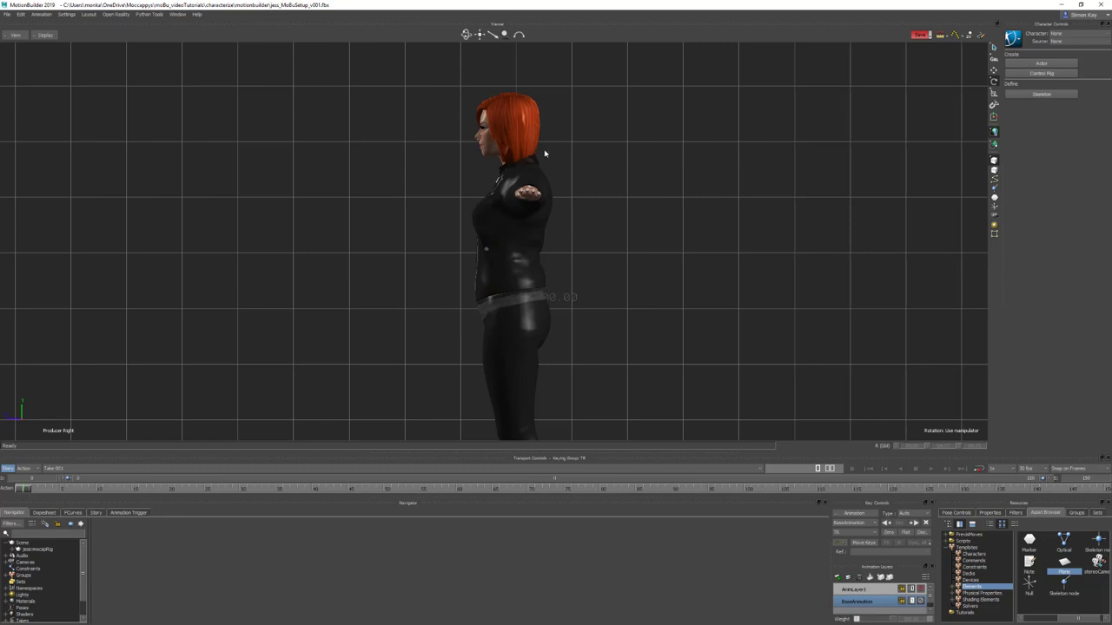
{"action": "key", "text": "ctrl+e"}
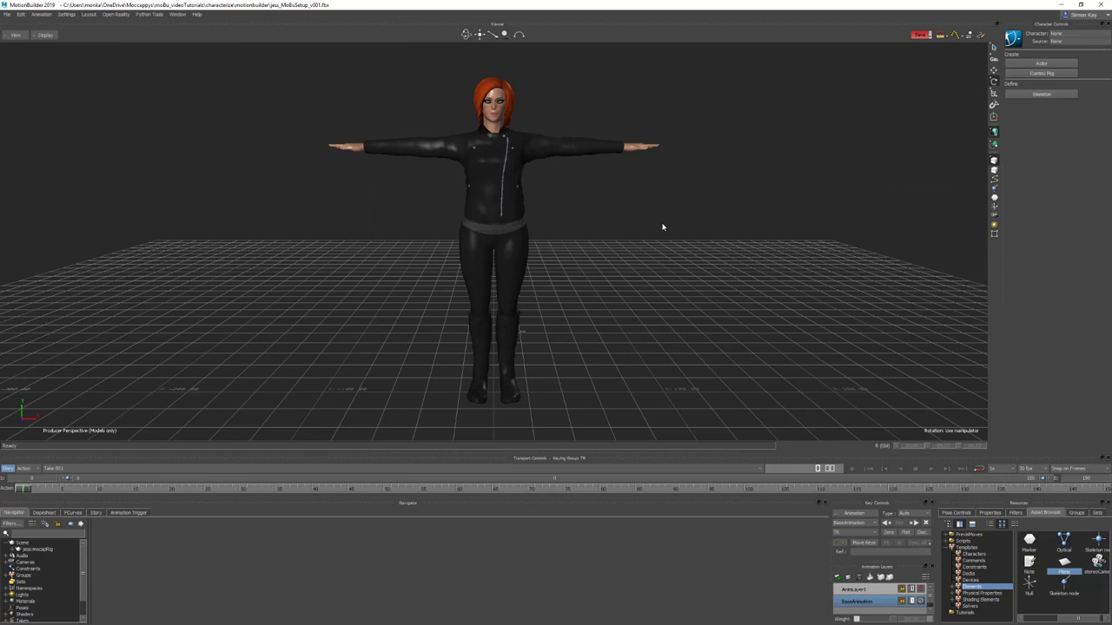
Add a Character asset from the Characters templates to the scene and display the joints through the mesh in X-ray mode.
{"action": "left_click", "coordinate": [973, 554]}
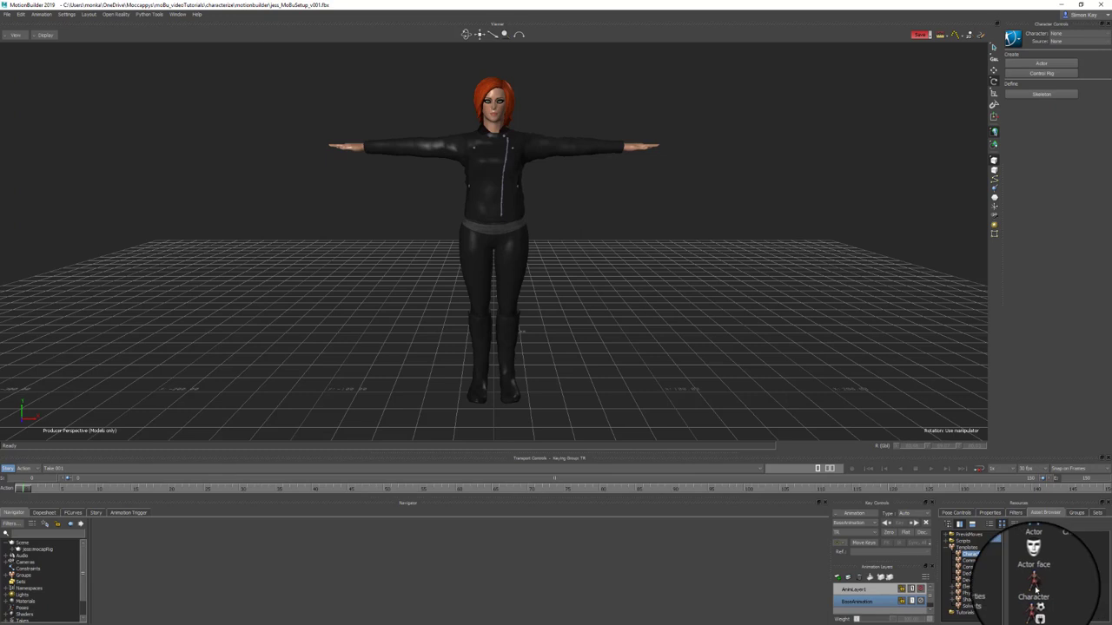
{"action": "left_click_drag", "start_coordinate": [1035, 591], "coordinate": [612, 215]}
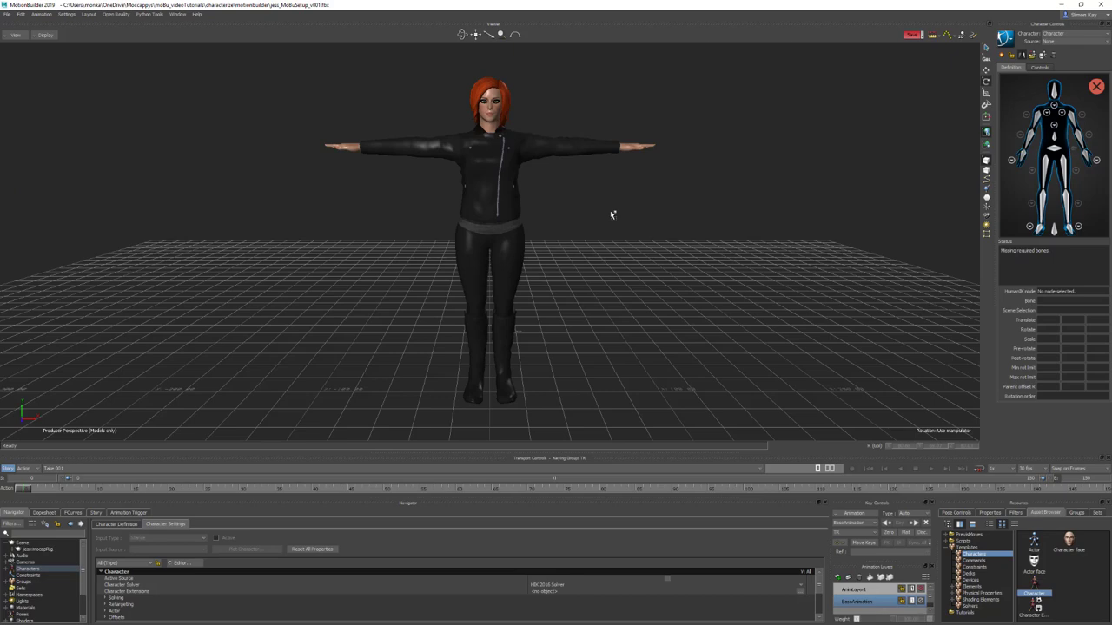
{"action": "key", "text": "ctrl+x"}
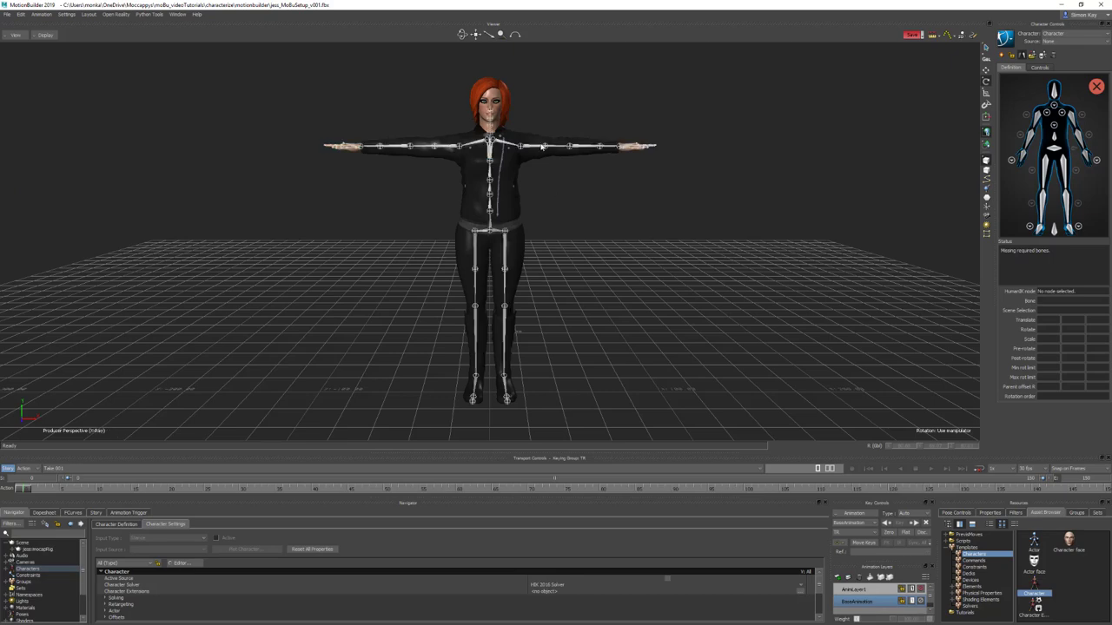
Load the HIK skeleton definition for all bones with a matching prefix, removing the shoulder joint's name from the prefix.
{"action": "left_click", "coordinate": [521, 145]}
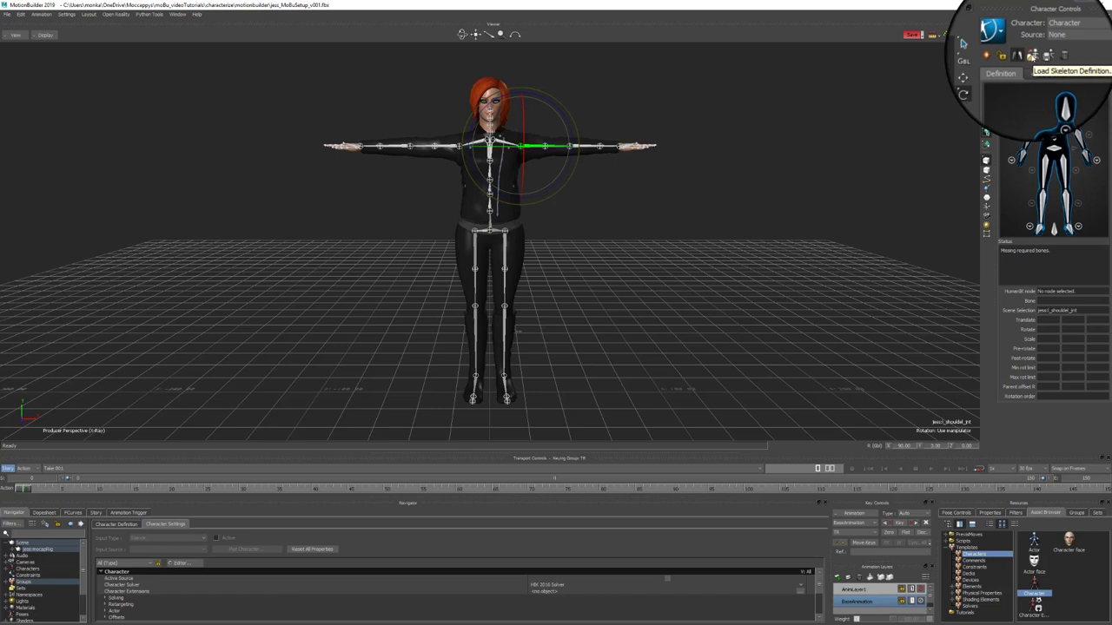
{"action": "left_click", "coordinate": [1032, 55]}
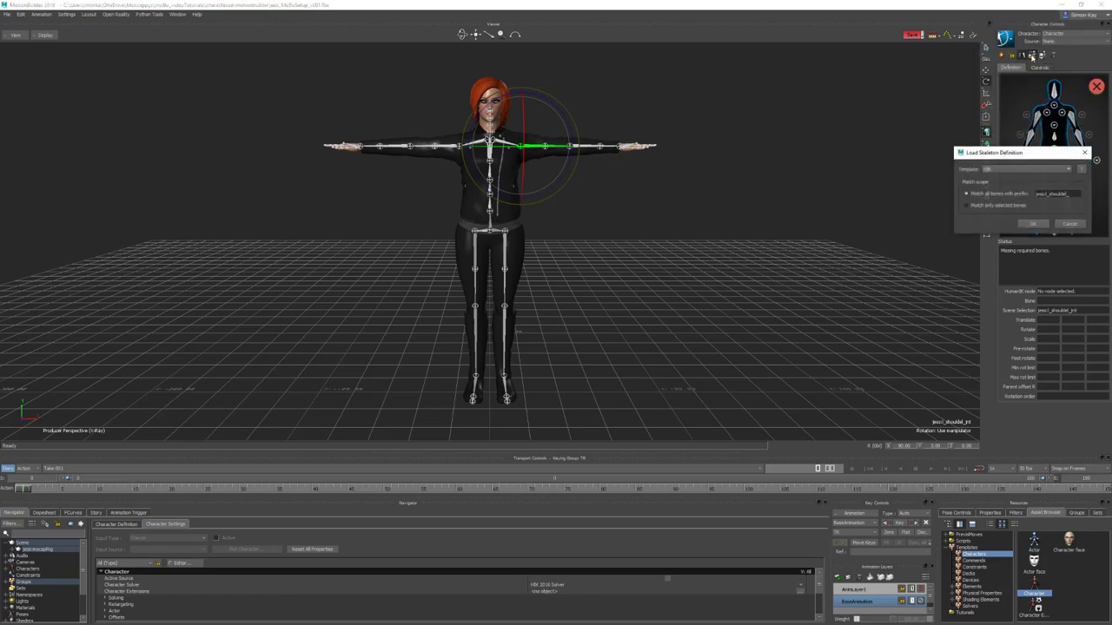
{"action": "left_click", "coordinate": [996, 170]}
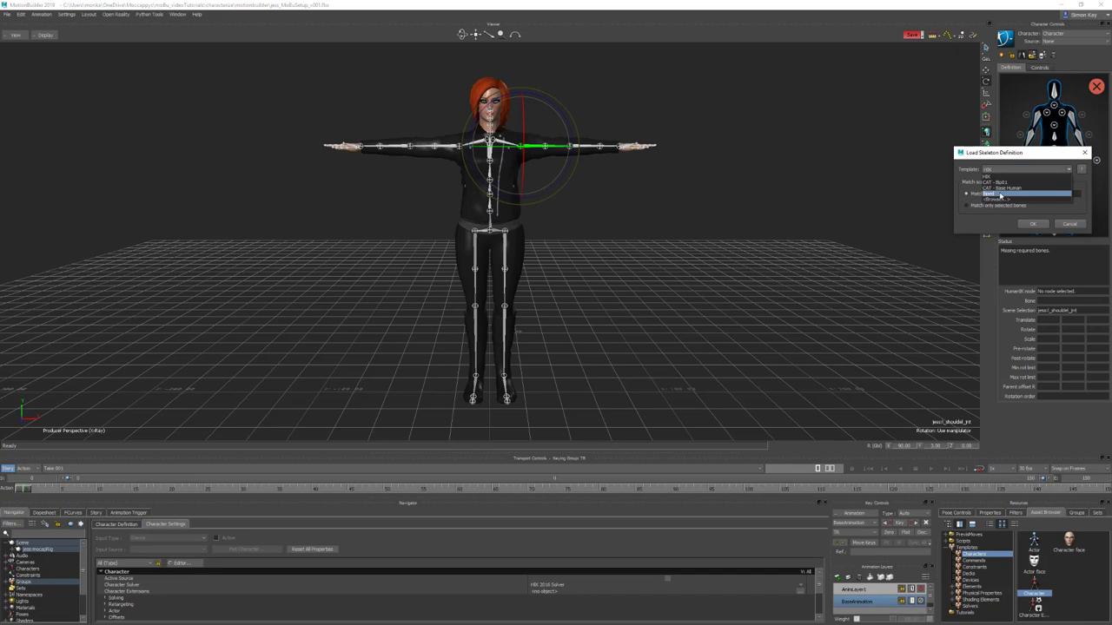
{"action": "left_click", "coordinate": [1033, 225]}
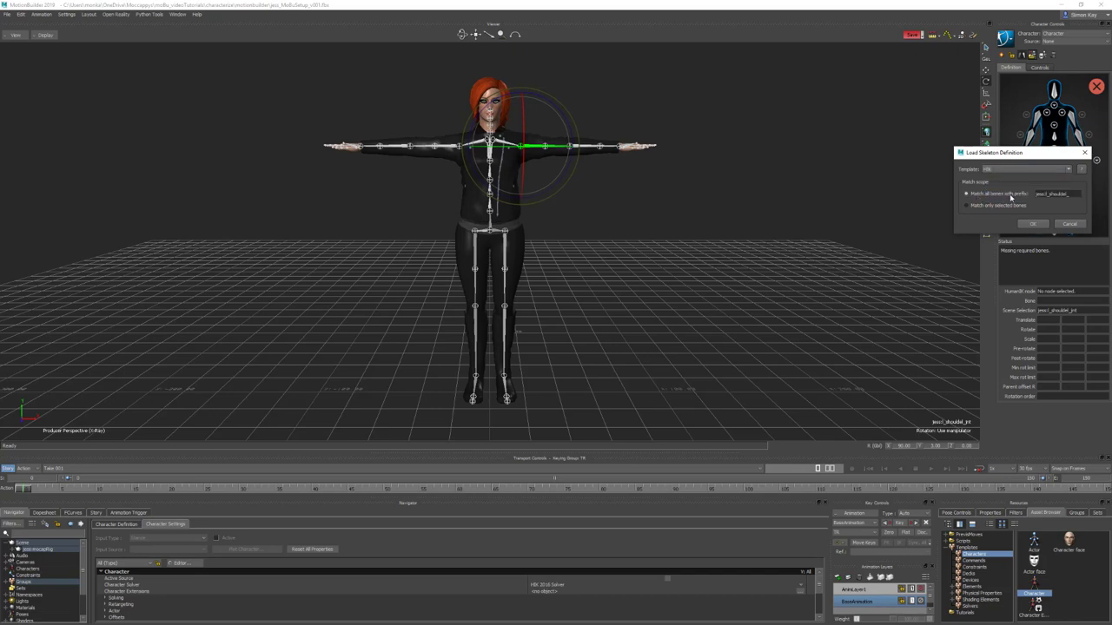
{"action": "left_click_drag", "start_coordinate": [1046, 193], "coordinate": [1086, 195]}
{"action": "key", "text": "BackSpace"}
{"action": "left_click", "coordinate": [1033, 224]}
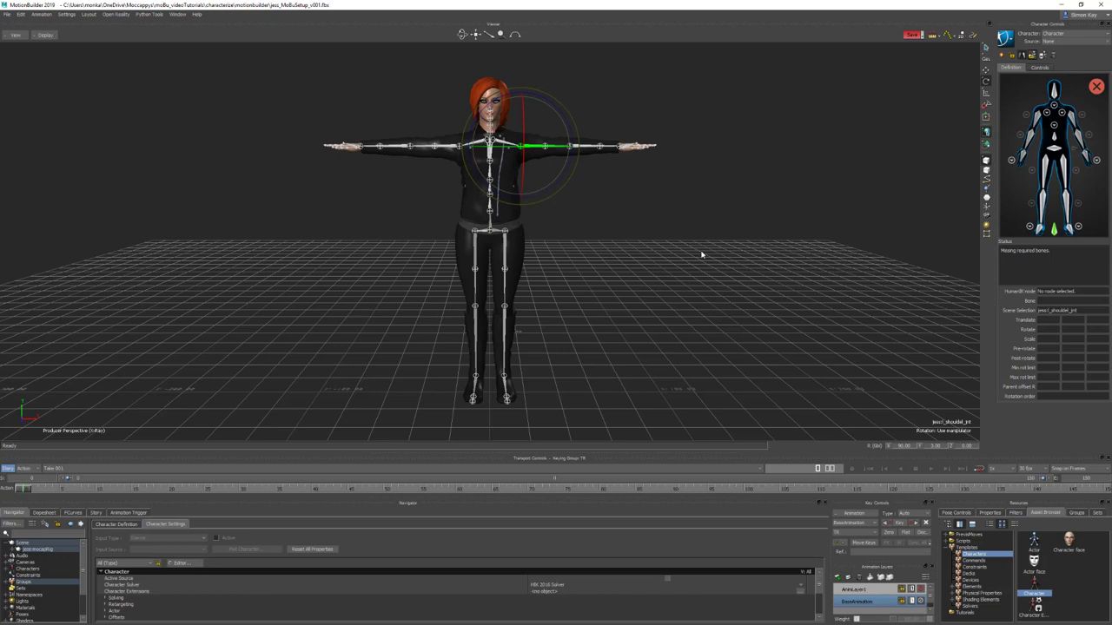
Assign pelvis_jnt to the Hips slot and spine01_jnt to the Spine slot of the character definition.
{"action": "left_click", "coordinate": [702, 254]}
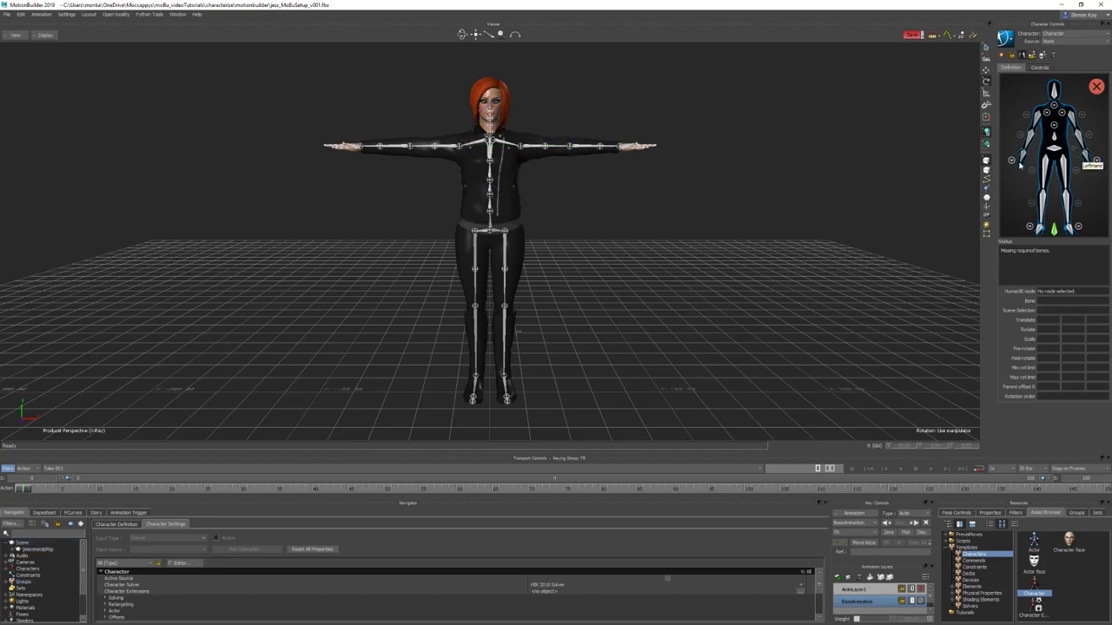
{"action": "left_click", "coordinate": [490, 231]}
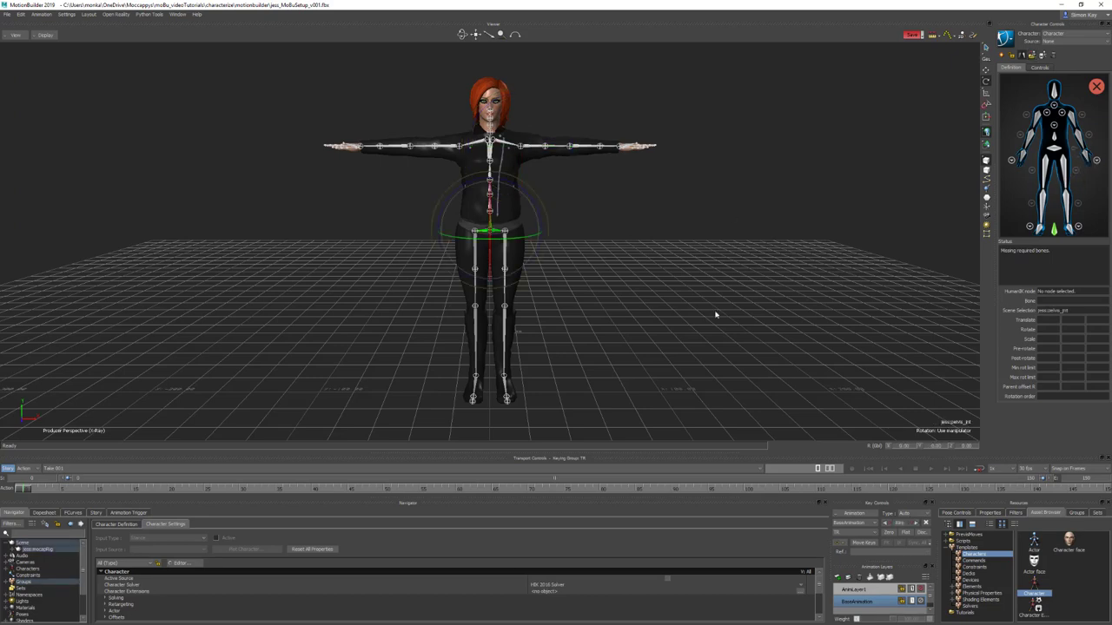
{"action": "right_click", "coordinate": [1054, 147]}
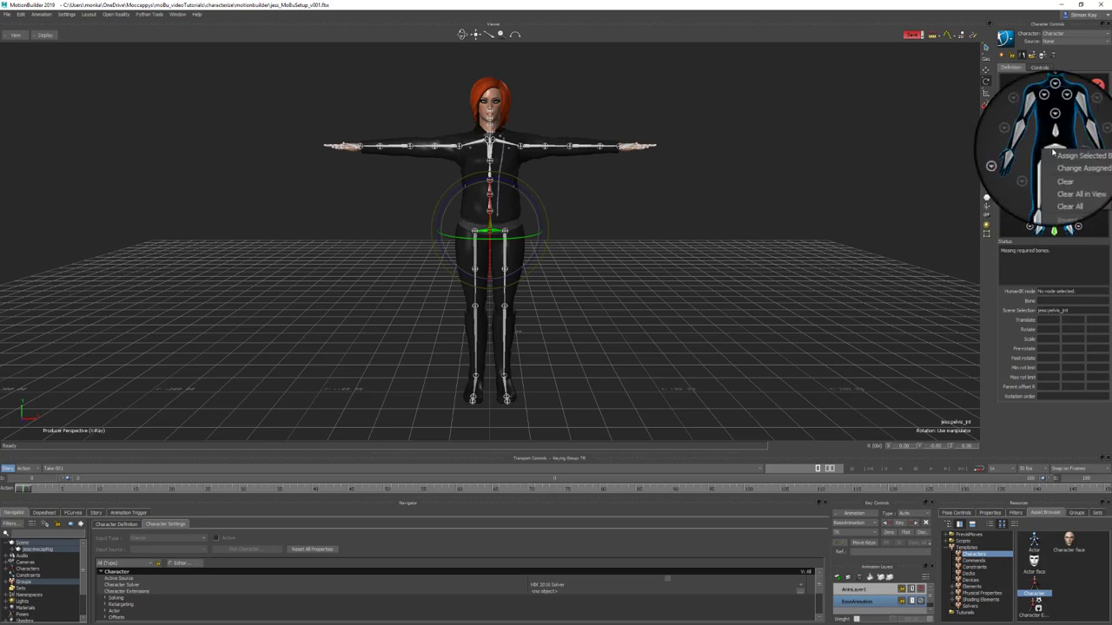
{"action": "left_click", "coordinate": [1060, 154]}
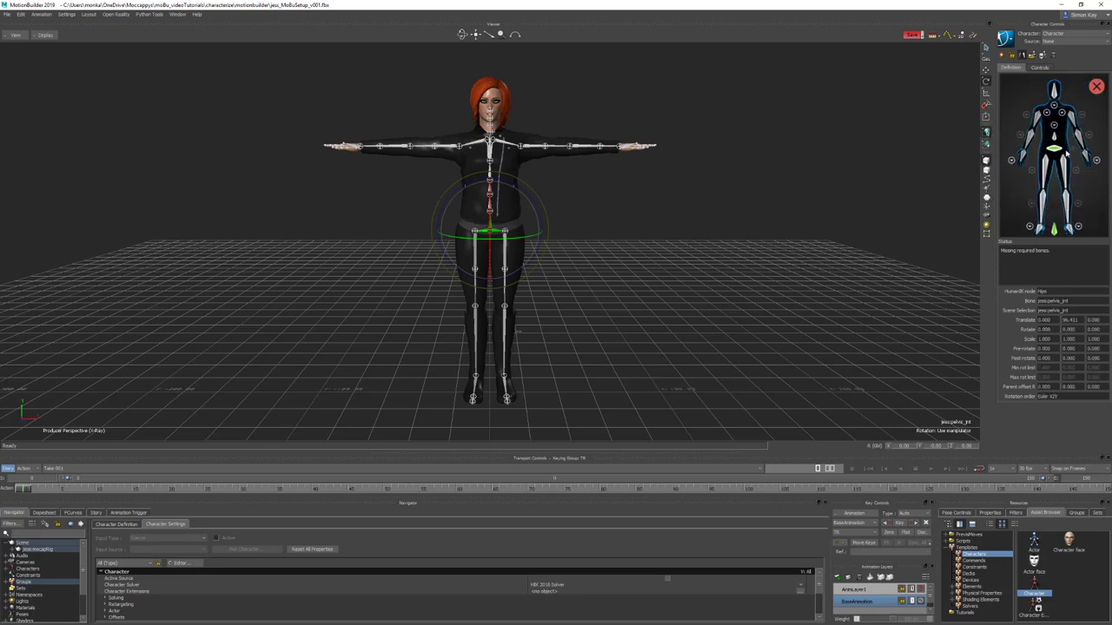
{"action": "key", "text": "Page_Down"}
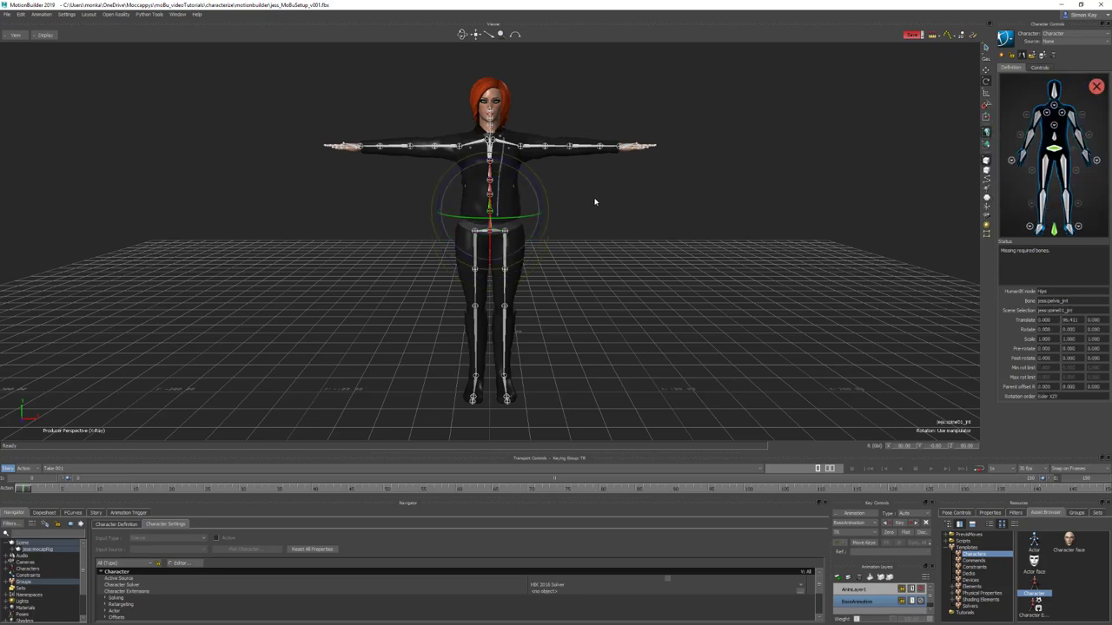
{"action": "right_click", "coordinate": [1054, 137]}
{"action": "left_click", "coordinate": [1064, 141]}
{"action": "left_click", "coordinate": [1055, 133]}
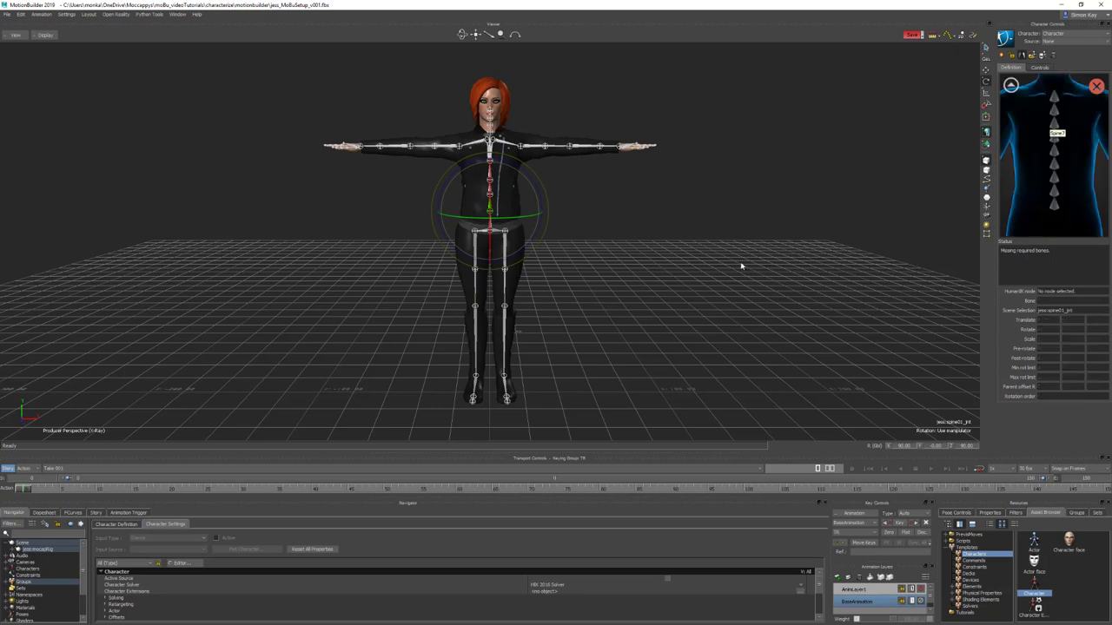
Assign the joints spine02_jnt through spine04_jnt to the successive spine slots, starting at Spine1.
{"action": "key", "text": "Down"}
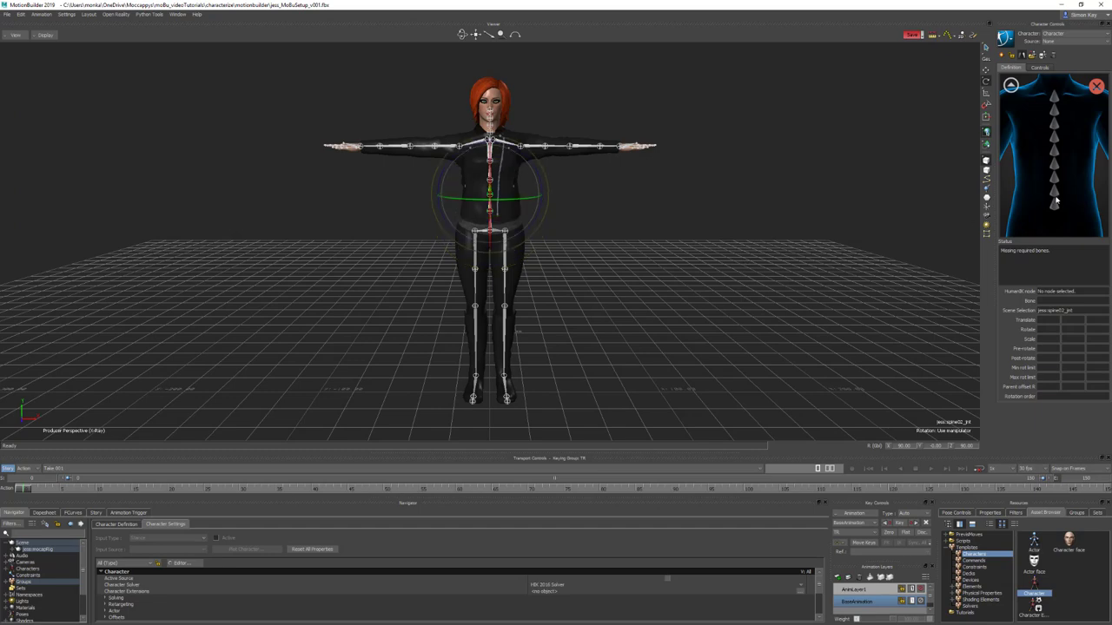
{"action": "right_click", "coordinate": [1053, 204]}
{"action": "left_click", "coordinate": [1064, 208]}
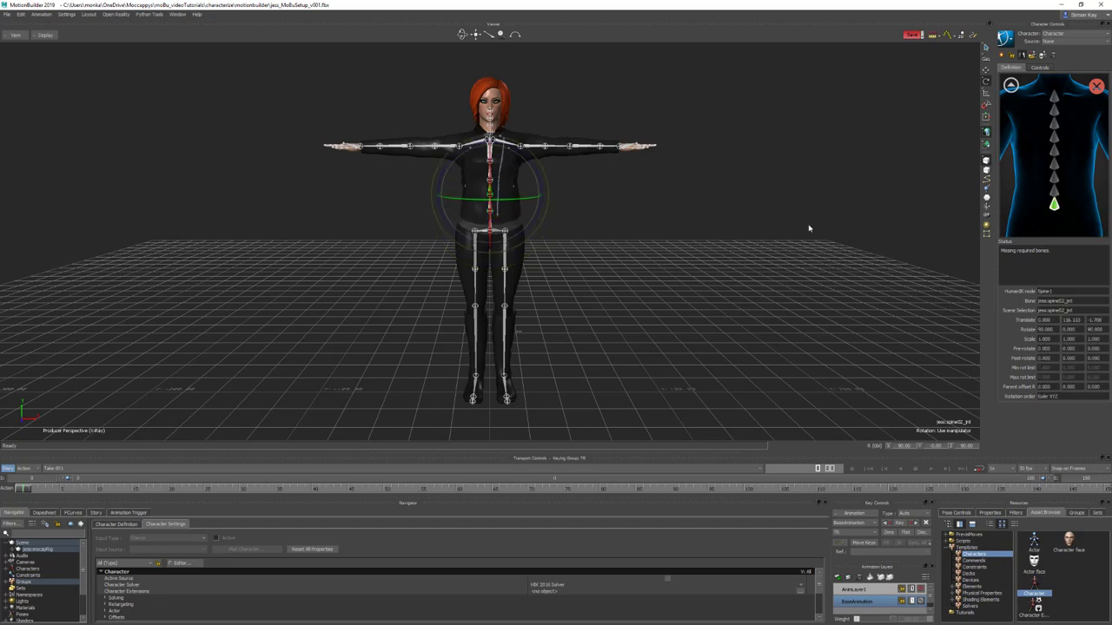
{"action": "key", "text": "Down"}
{"action": "right_click", "coordinate": [1056, 184]}
{"action": "left_click", "coordinate": [1067, 196]}
{"action": "key", "text": "Down"}
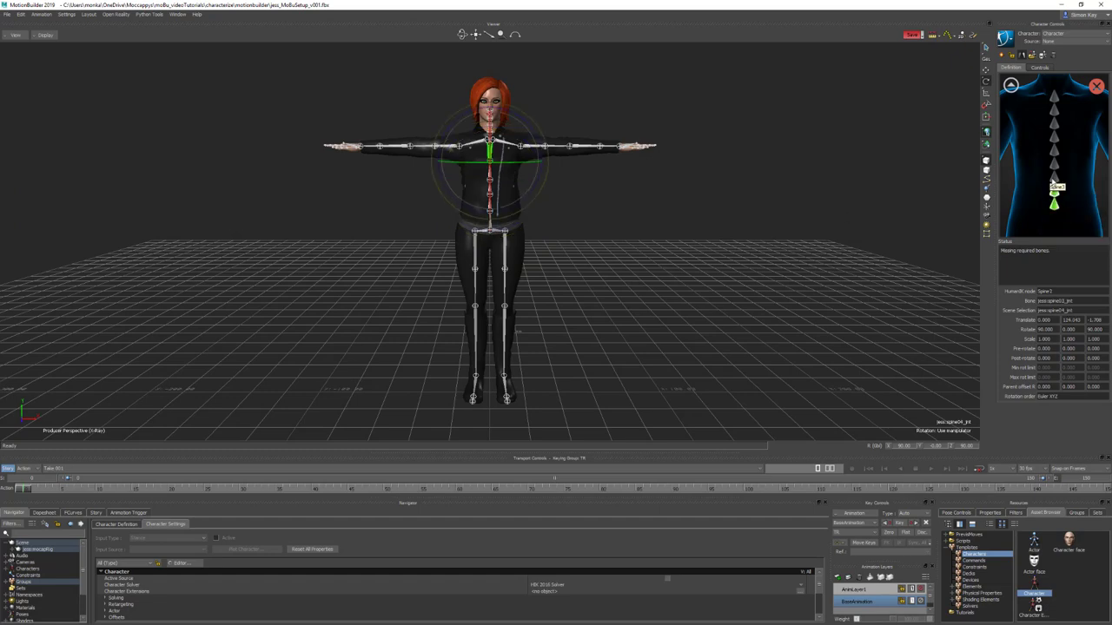
{"action": "left_click", "coordinate": [1010, 85]}
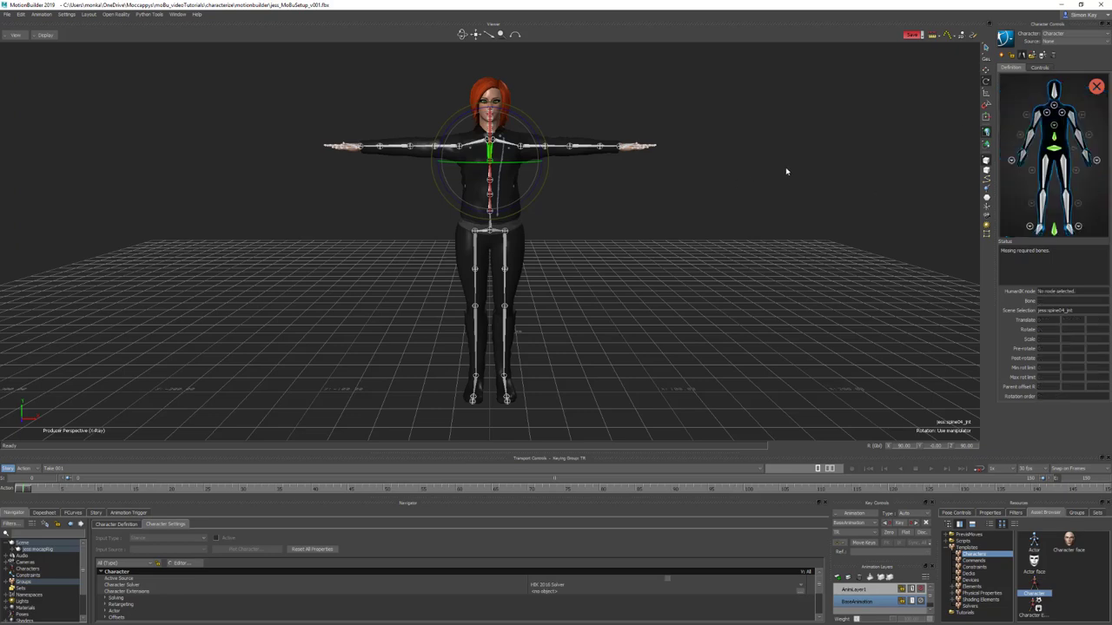
Assign neck01_jnt, neck02_jnt and neck03_jnt to the Neck, Neck1 and Neck2 slots.
{"action": "left_click", "coordinate": [1053, 104]}
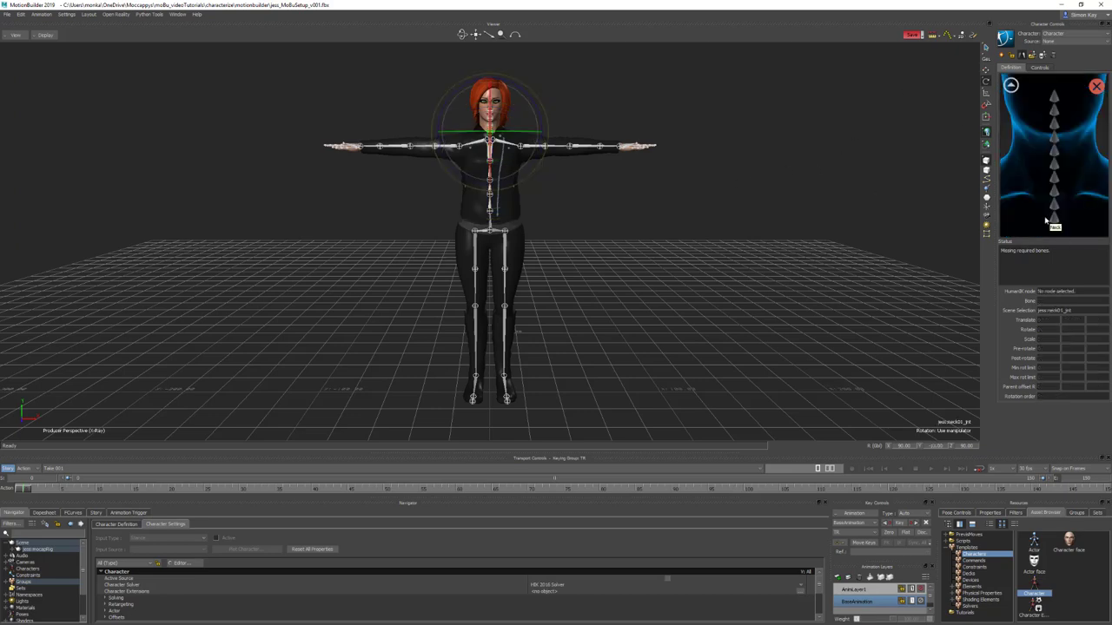
{"action": "left_click", "coordinate": [1053, 218]}
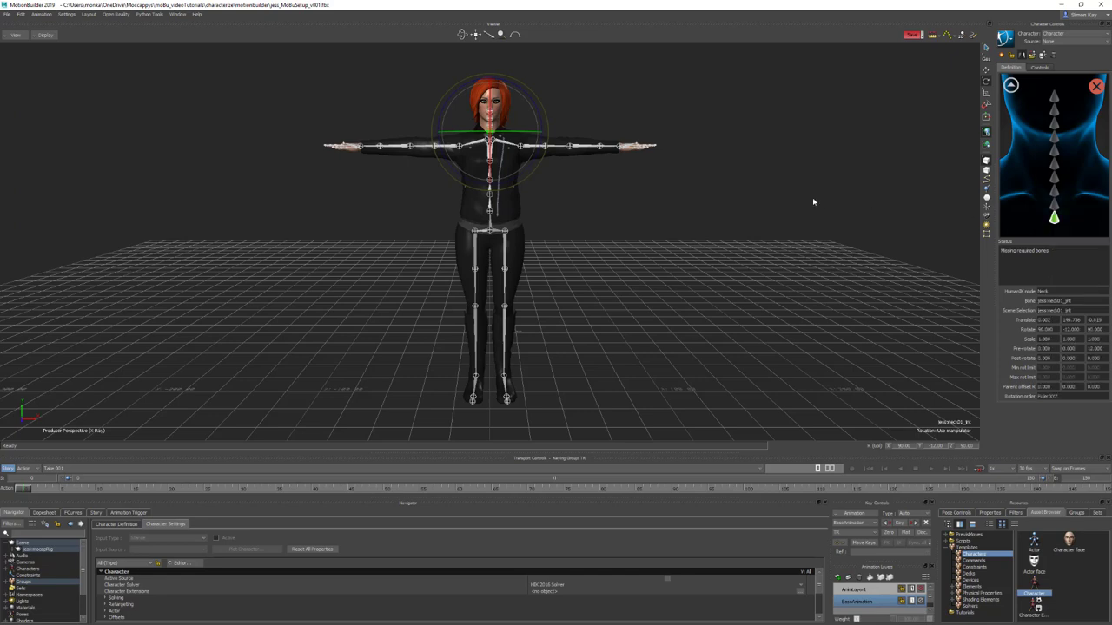
{"action": "right_click", "coordinate": [1056, 206]}
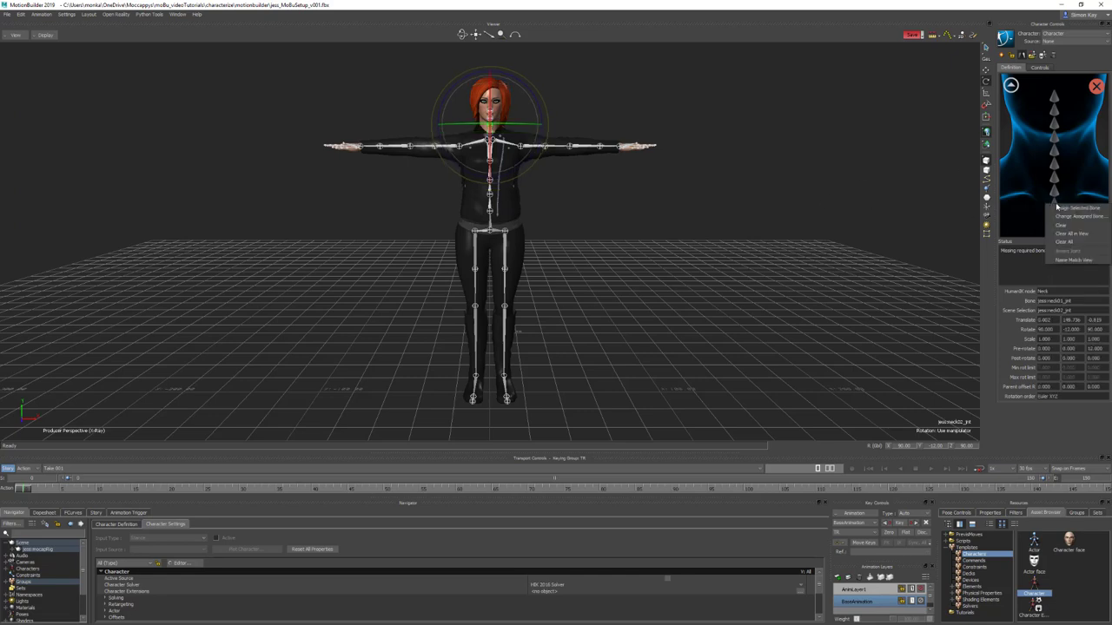
{"action": "left_click", "coordinate": [1061, 209]}
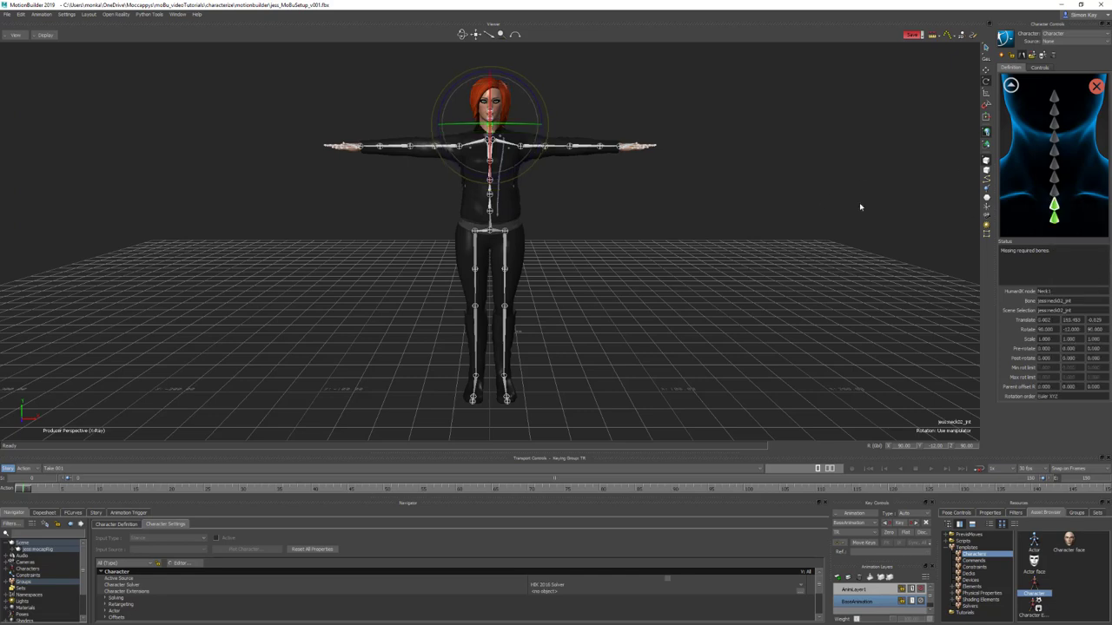
{"action": "right_click", "coordinate": [1056, 192]}
{"action": "left_click", "coordinate": [1067, 196]}
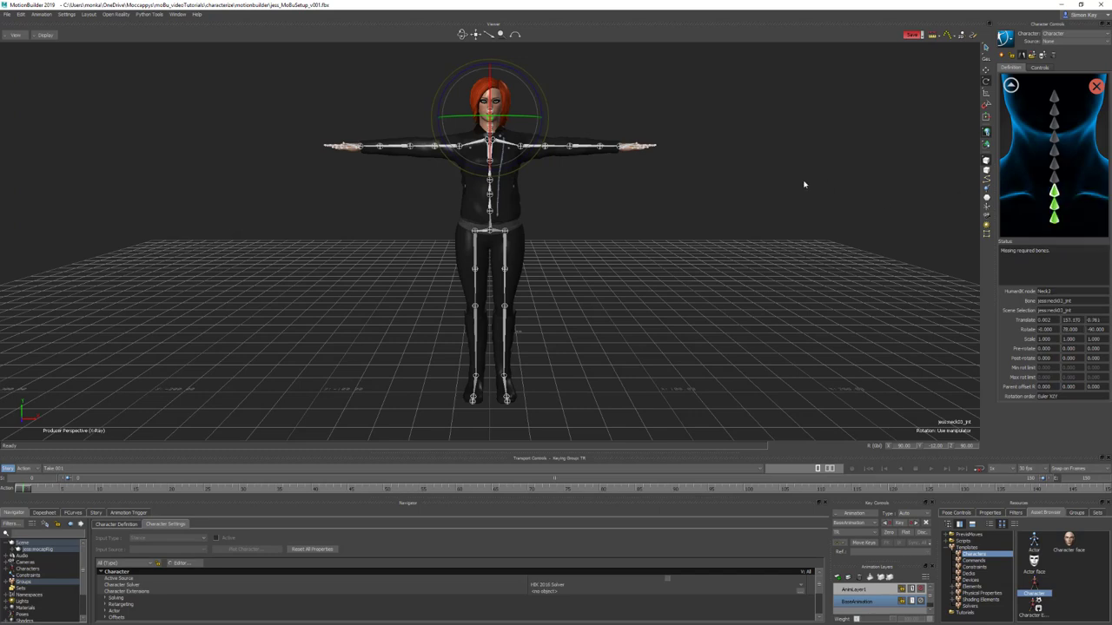
Return to the full body definition and assign head_jnt to the Head slot.
{"action": "left_click", "coordinate": [1010, 85]}
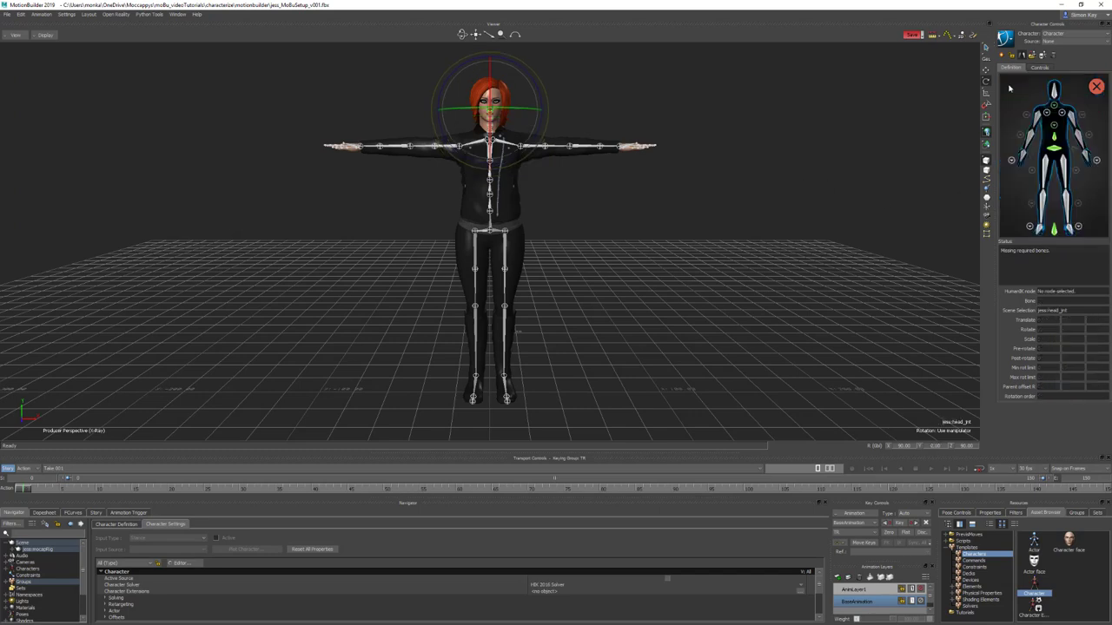
{"action": "right_click", "coordinate": [1055, 91]}
{"action": "left_click", "coordinate": [1065, 96]}
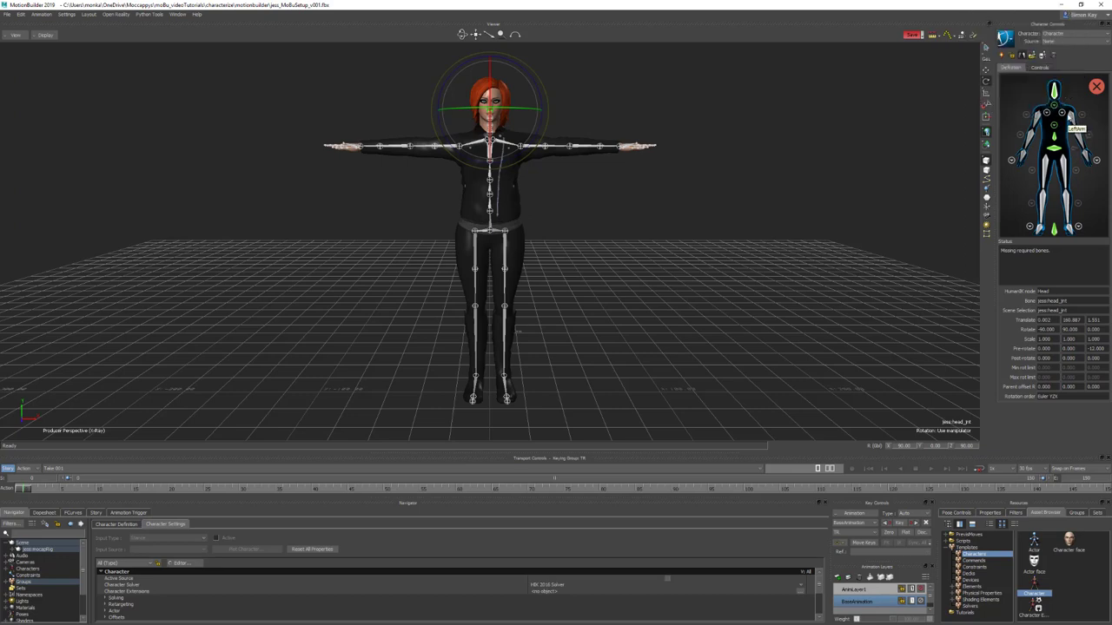
Assign the left clavicle joint to the LeftShoulder slot in the detailed shoulder view.
{"action": "left_click", "coordinate": [1062, 114]}
{"action": "left_click", "coordinate": [1016, 172]}
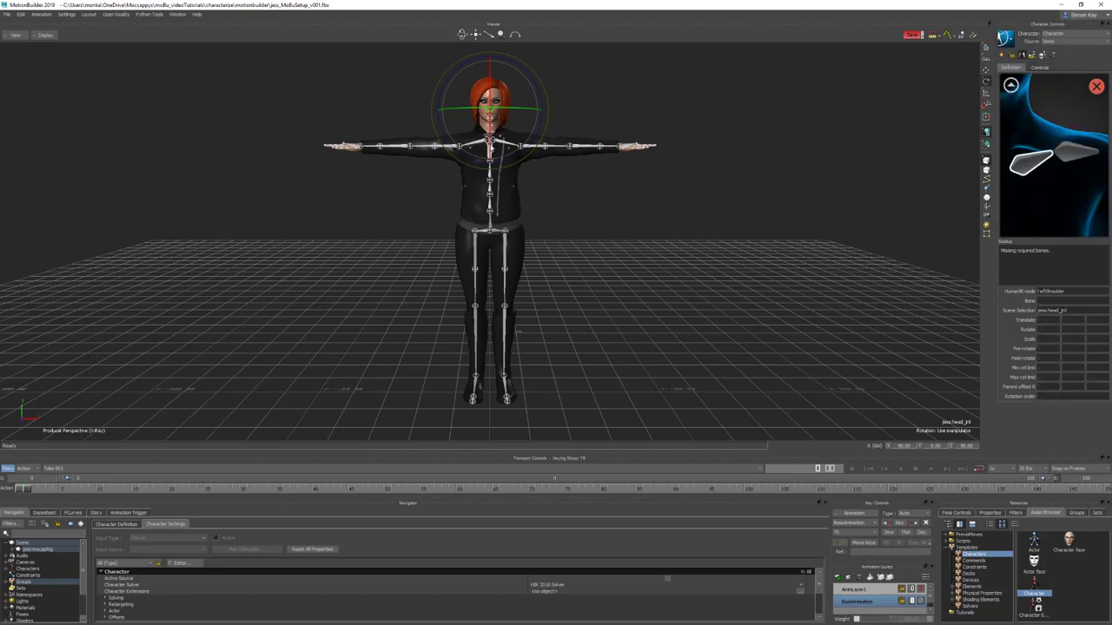
{"action": "left_click", "coordinate": [502, 146]}
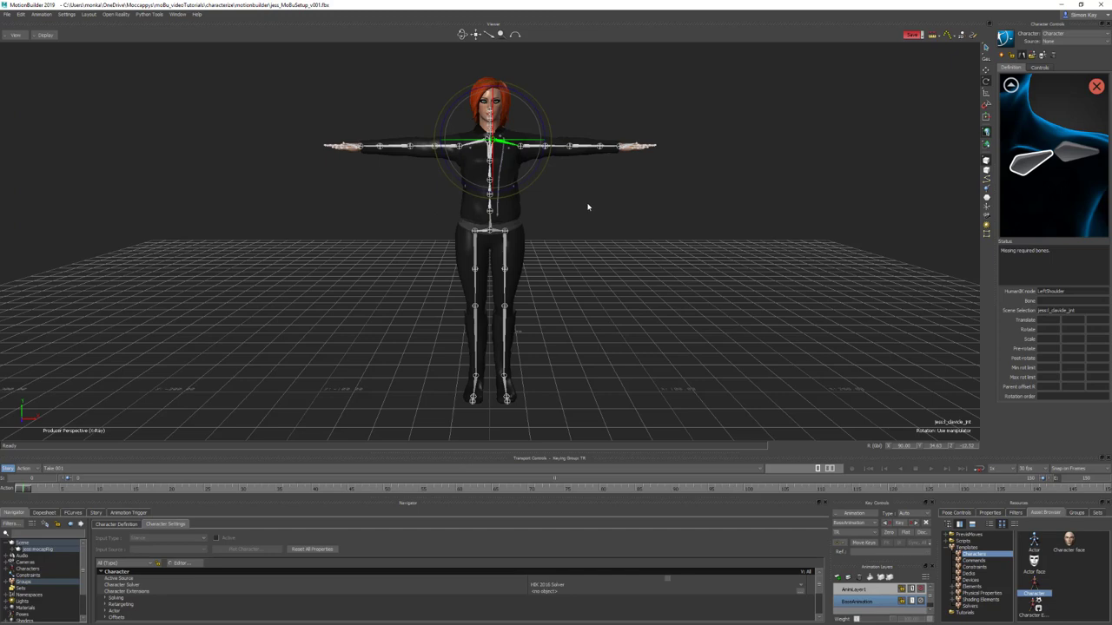
{"action": "right_click", "coordinate": [1025, 171]}
{"action": "left_click", "coordinate": [1042, 169]}
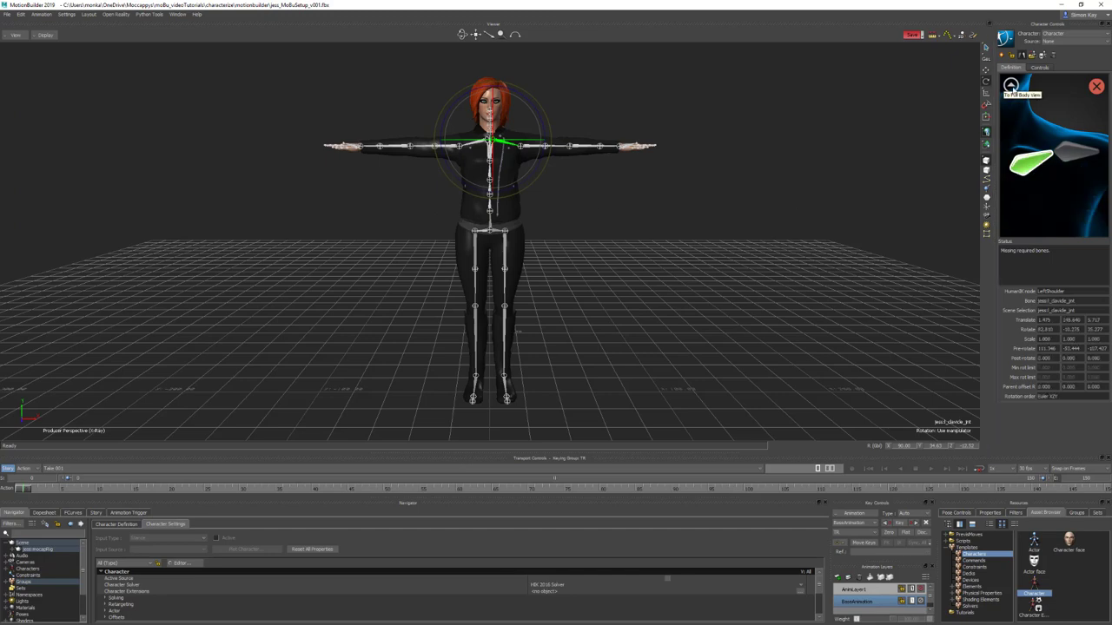
{"action": "left_click", "coordinate": [1012, 84]}
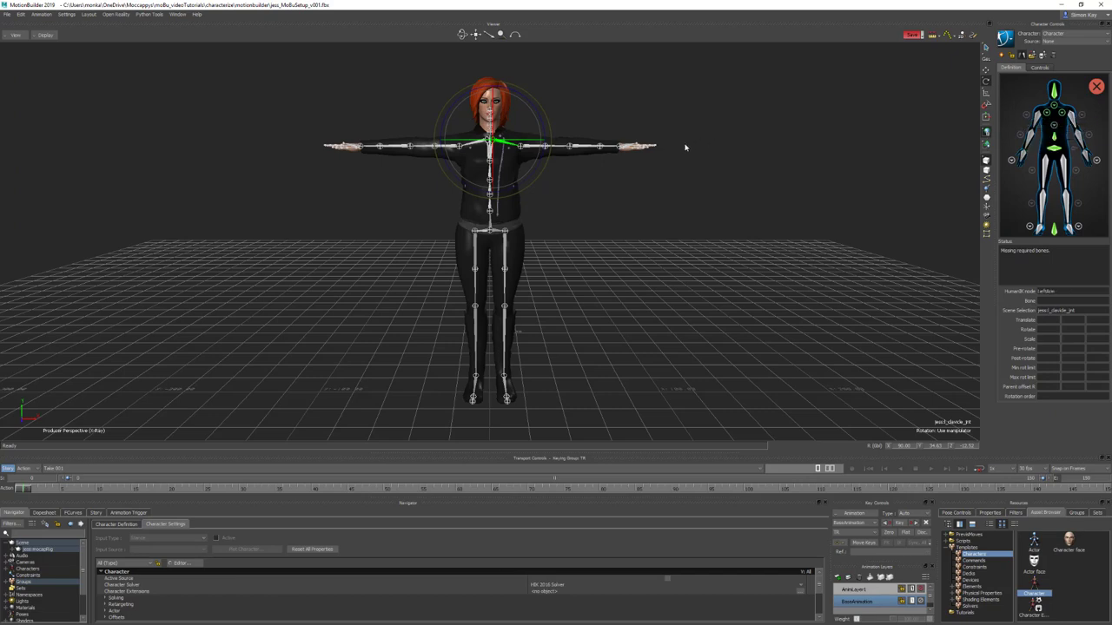
Assign the left shoulder joint to the LeftArm slot and the left elbow joint to the LeftForeArm slot.
{"action": "key", "text": "Page_Down"}
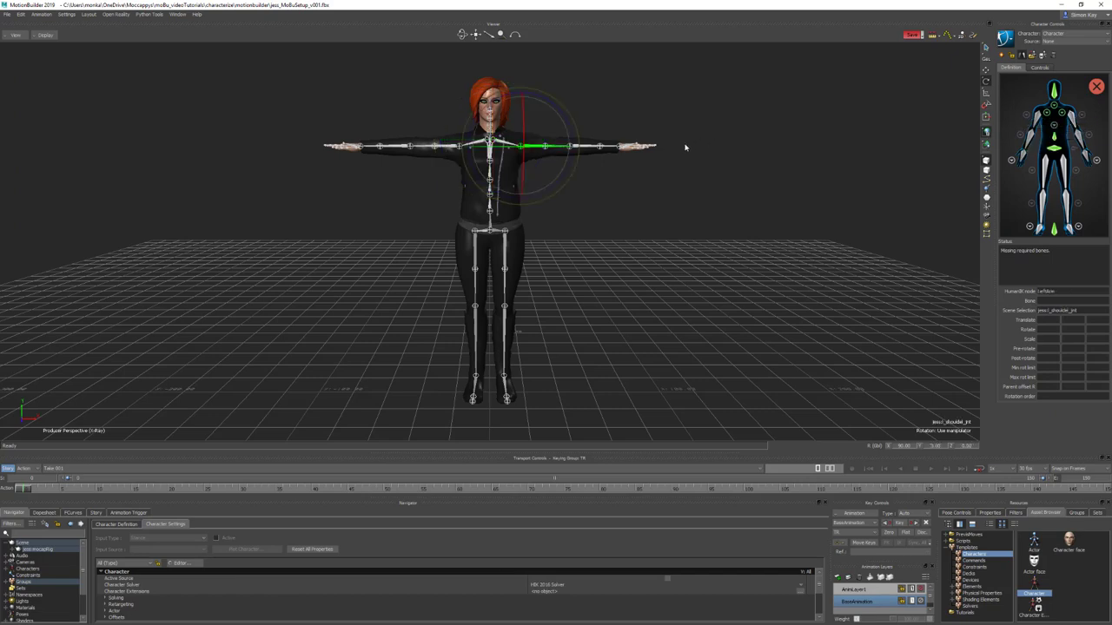
{"action": "right_click", "coordinate": [1071, 116]}
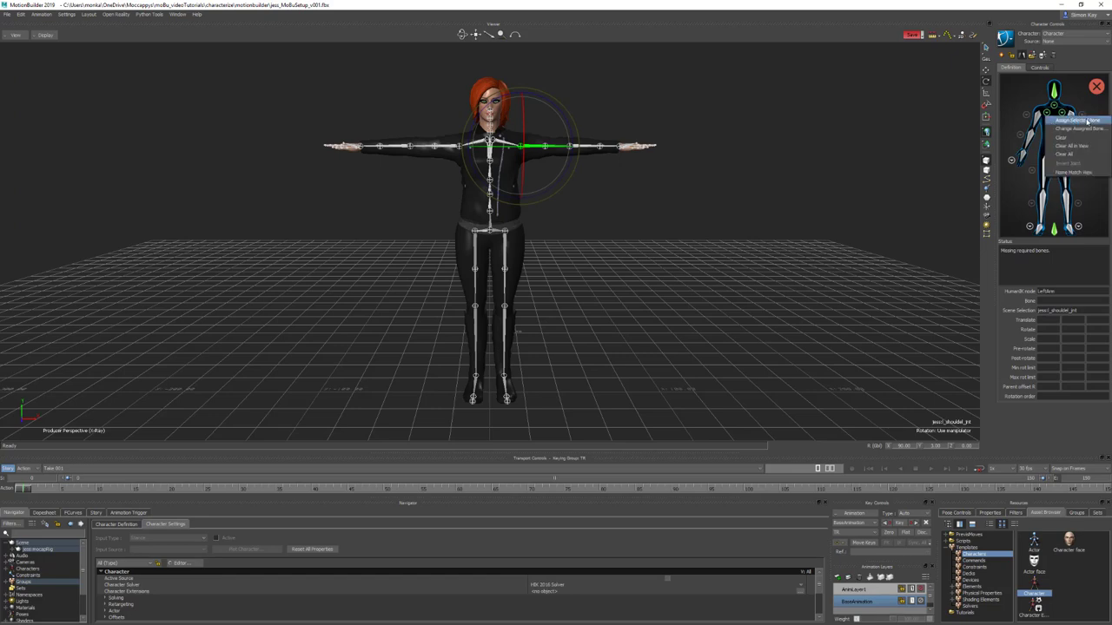
{"action": "left_click", "coordinate": [1072, 120]}
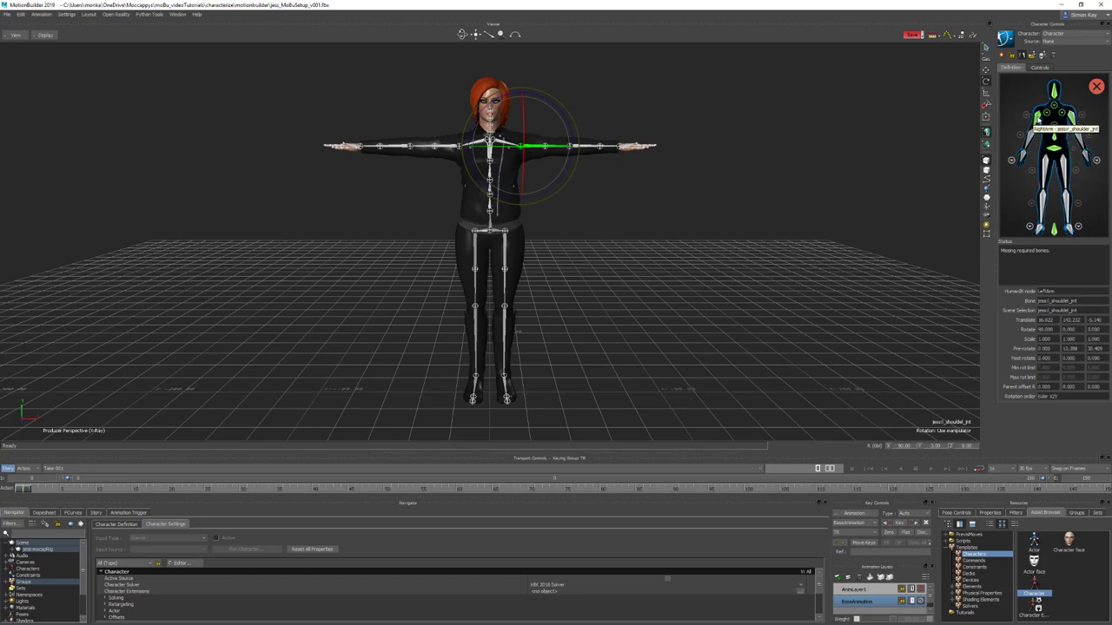
{"action": "left_click", "coordinate": [1082, 131]}
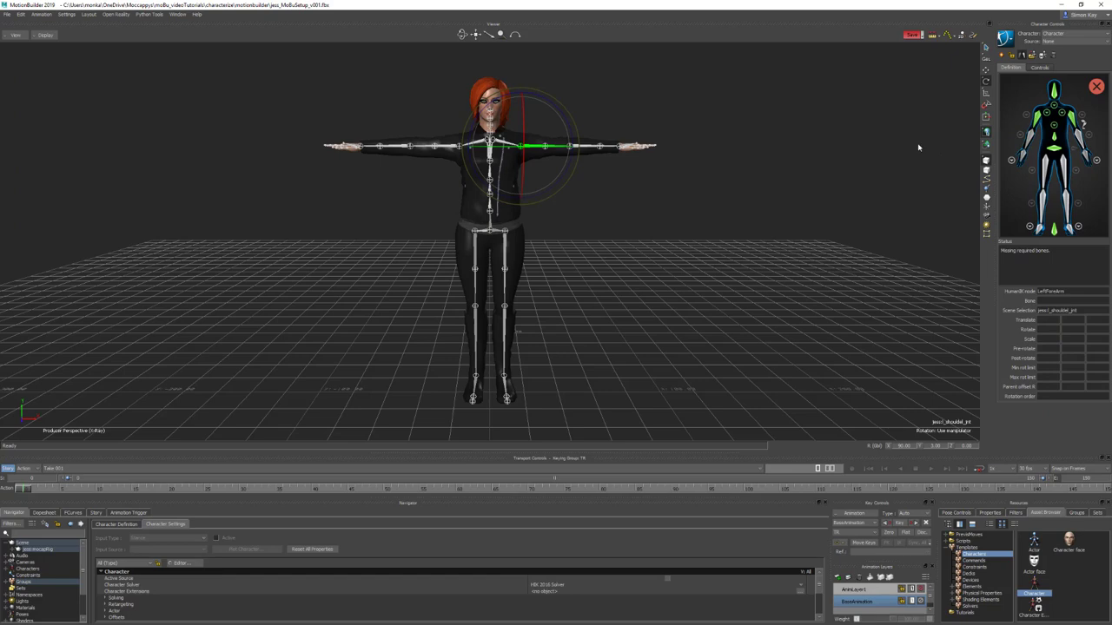
{"action": "key", "text": "Page_Down"}
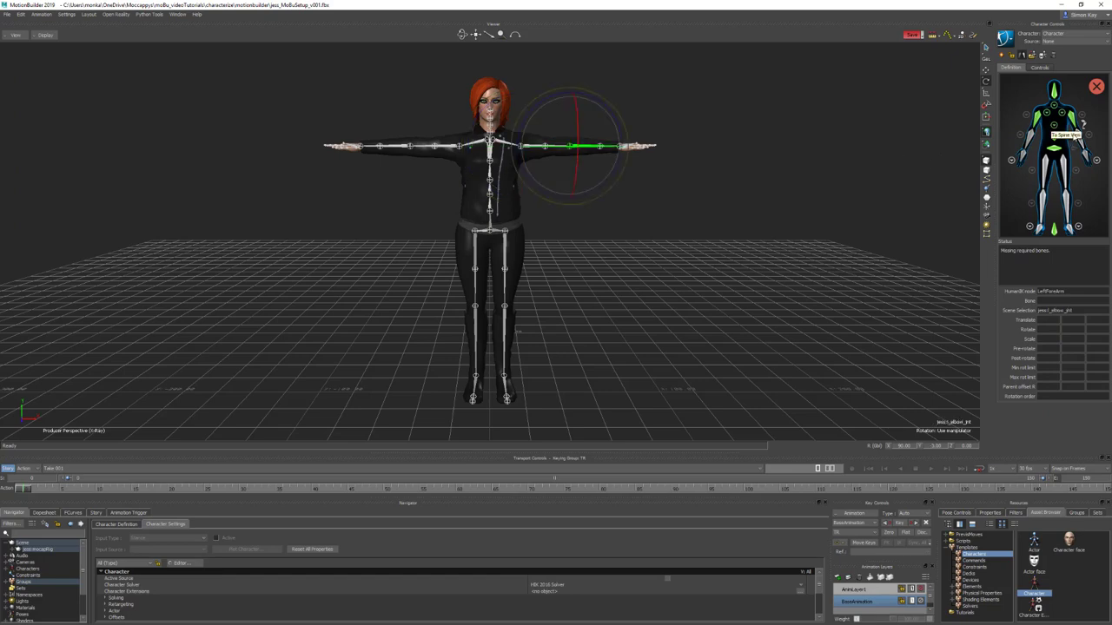
{"action": "right_click", "coordinate": [1078, 136]}
{"action": "left_click", "coordinate": [1076, 139]}
Assign the left wrist joint to the LeftHand slot.
{"action": "left_click", "coordinate": [620, 145]}
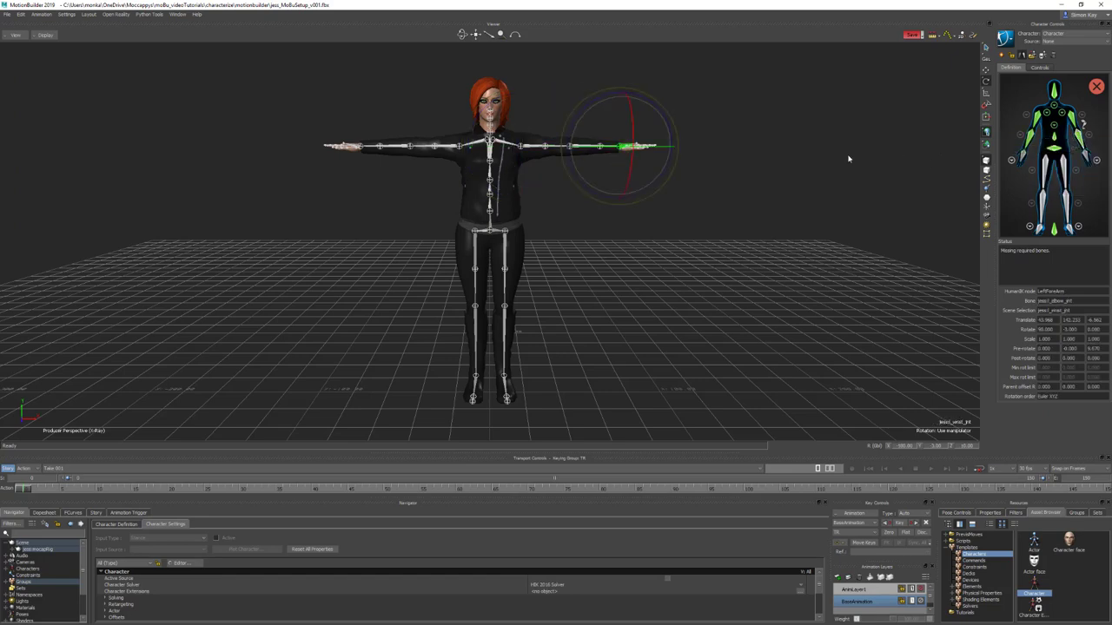
{"action": "right_click", "coordinate": [1086, 159]}
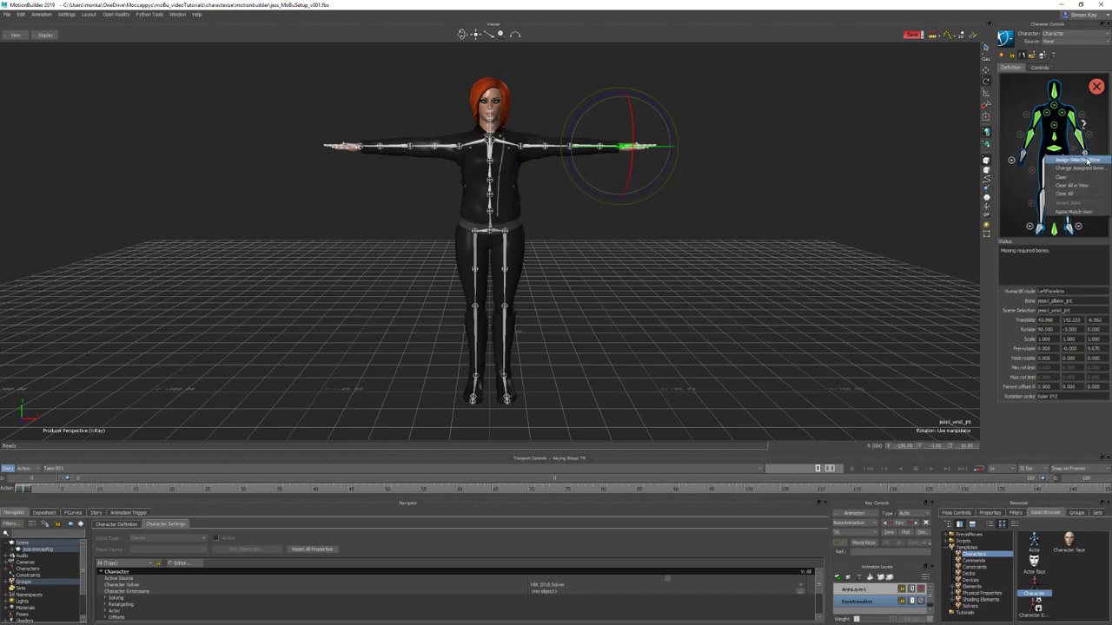
{"action": "left_click", "coordinate": [1086, 160]}
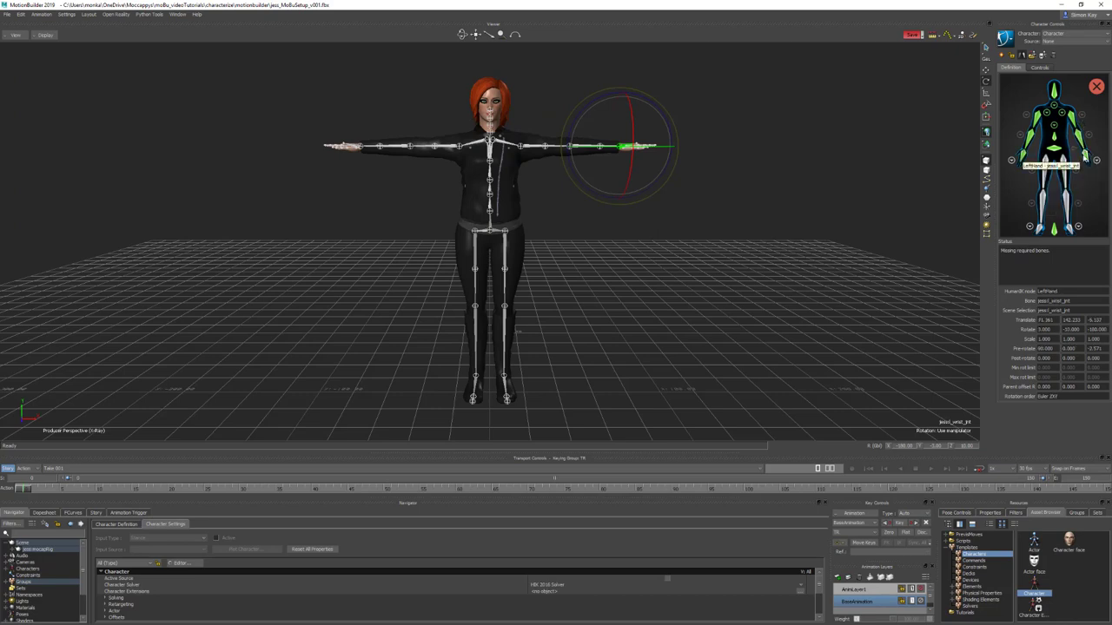
Open the detailed left hand view and assign the left thumb01 joint to the LeftHandThumb1 slot.
{"action": "left_click", "coordinate": [1098, 162]}
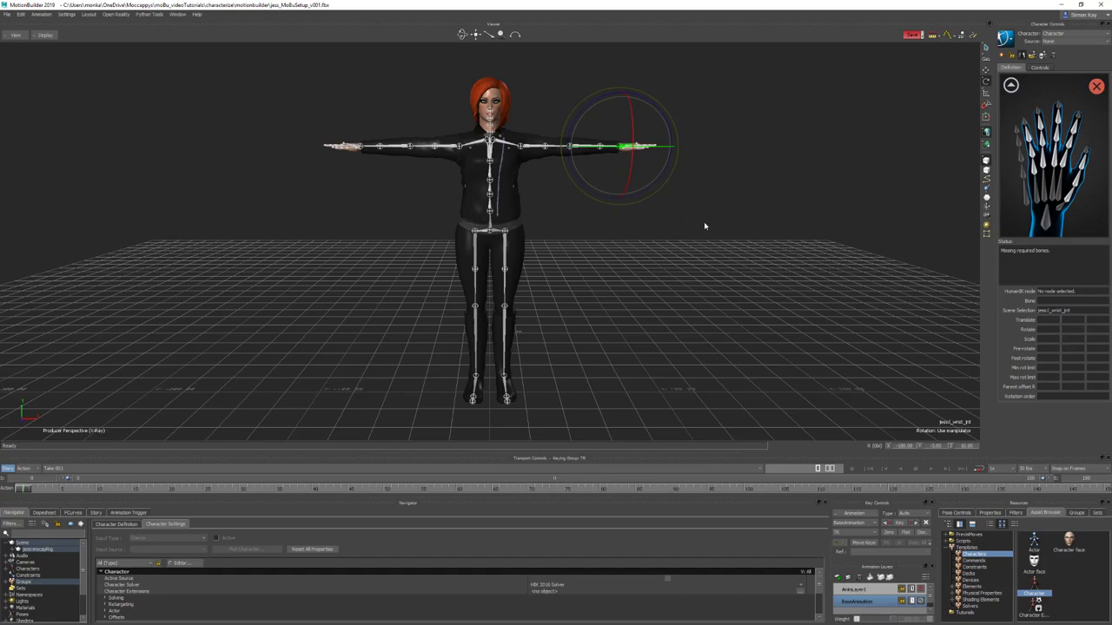
{"action": "key", "text": "f"}
{"action": "left_click_drag", "start_coordinate": [680, 228], "coordinate": [722, 182], "text": "shift"}
{"action": "key", "text": "Page_Down"}
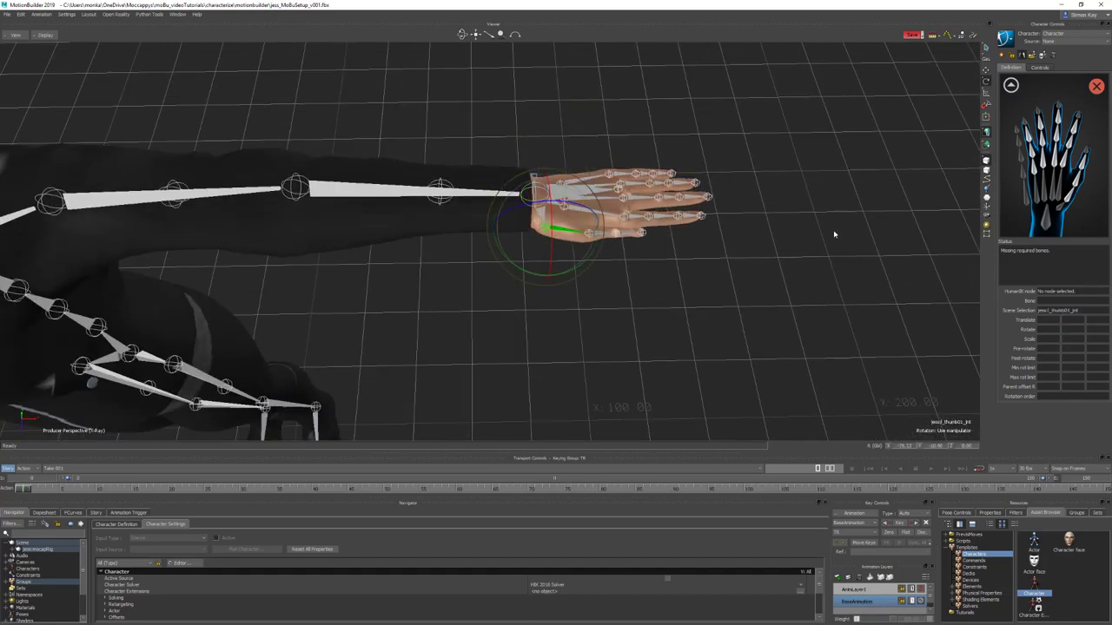
{"action": "left_click", "coordinate": [1067, 201]}
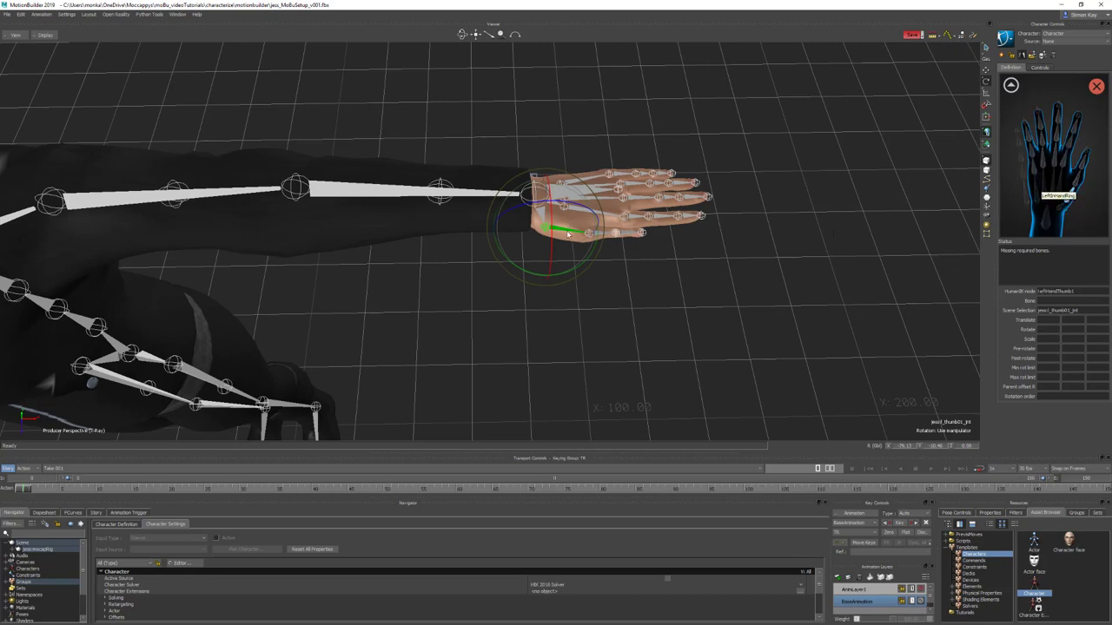
{"action": "double_click", "coordinate": [1068, 201]}
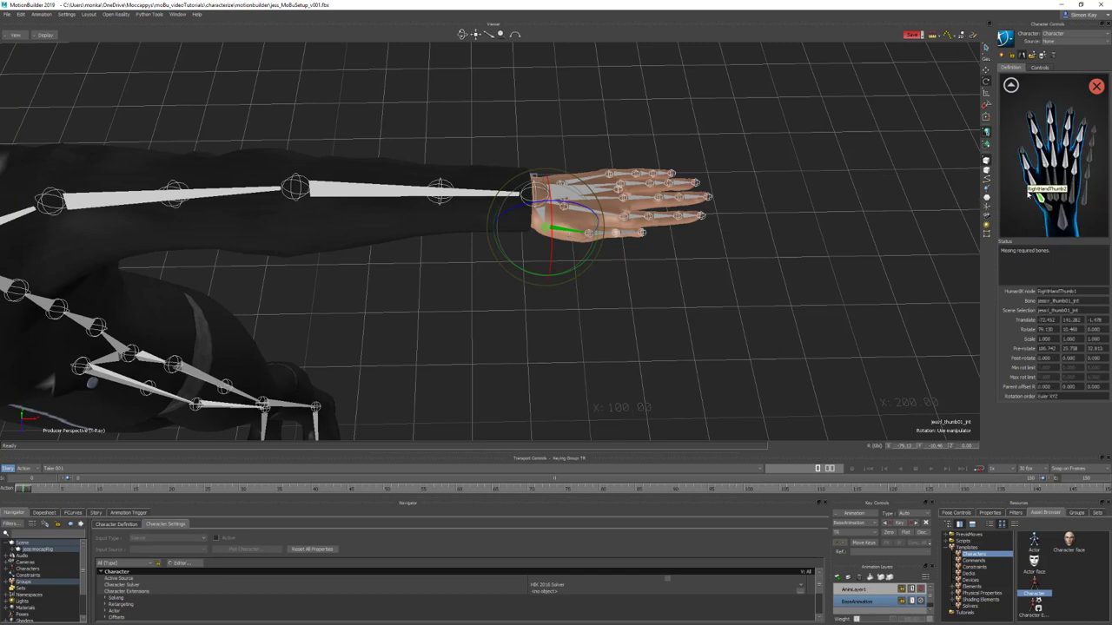
Return to the left hand view and assign the left thumb02, thumb03 and thumb04 joints to LeftHandThumb2, LeftHandThumb3 and LeftHandThumb4.
{"action": "left_click", "coordinate": [598, 234]}
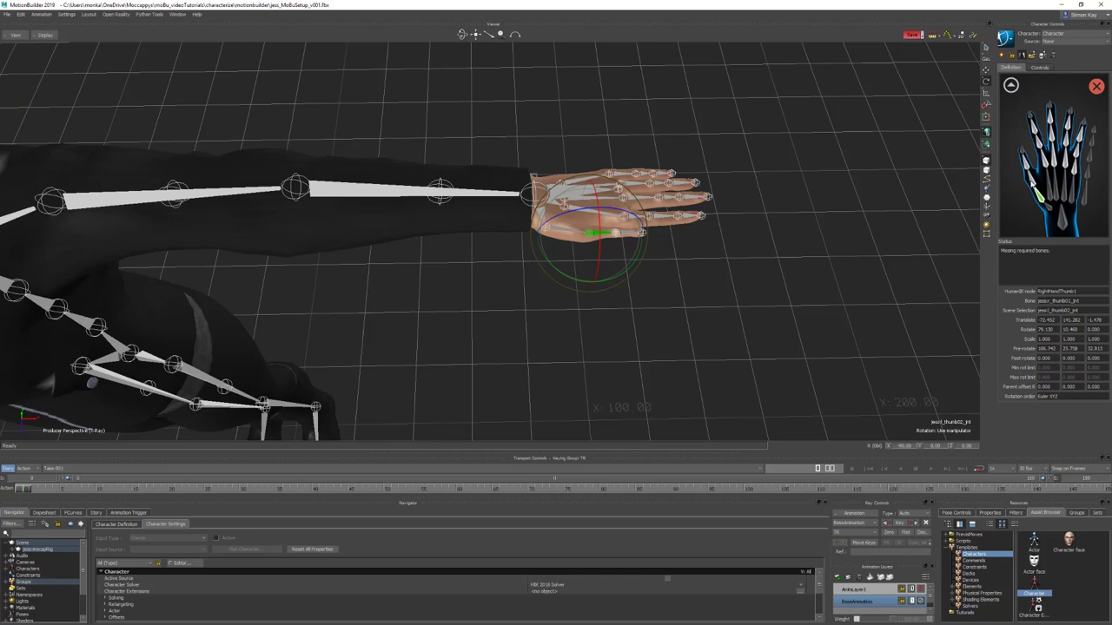
{"action": "left_click", "coordinate": [1011, 85]}
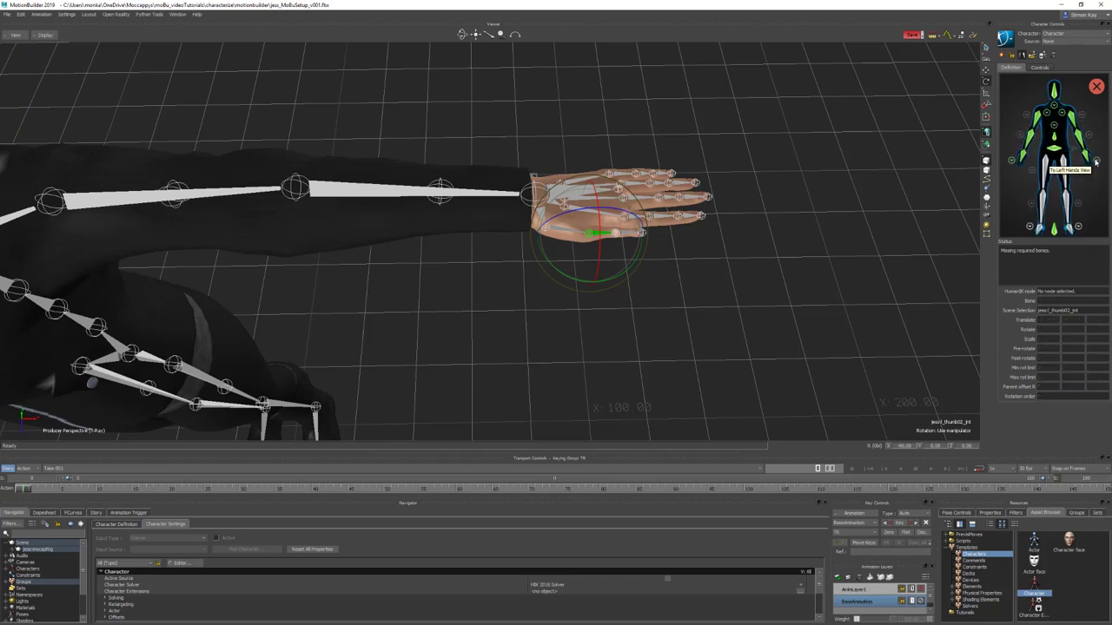
{"action": "left_click", "coordinate": [1096, 161]}
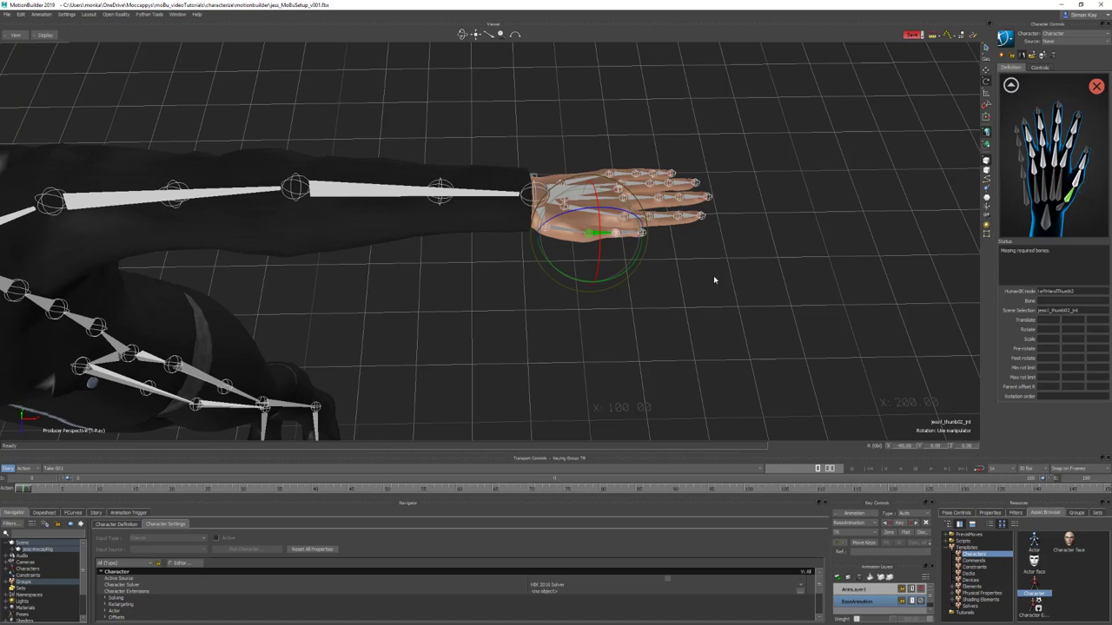
{"action": "right_click", "coordinate": [1074, 184]}
{"action": "left_click", "coordinate": [1077, 186]}
{"action": "key", "text": "Page_Down"}
{"action": "double_click", "coordinate": [1080, 170]}
{"action": "key", "text": "Page_Down"}
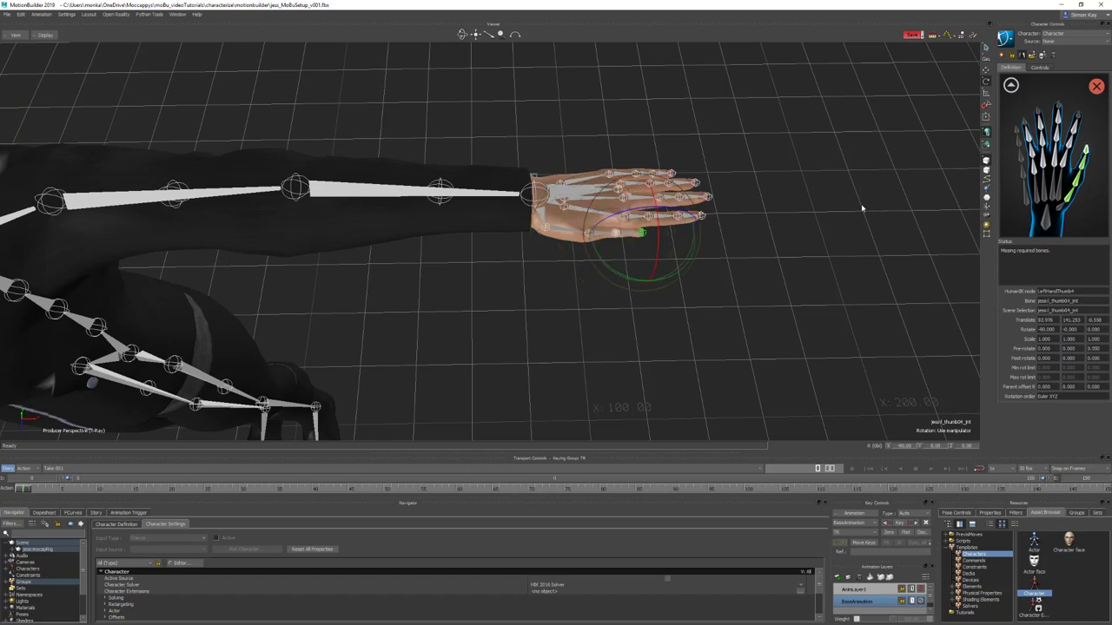
{"action": "double_click", "coordinate": [1084, 151]}
Assign the left indexFinger01 and indexFinger02 joints to the LeftHandIndex1 and LeftHandIndex2 slots.
{"action": "left_click", "coordinate": [630, 219]}
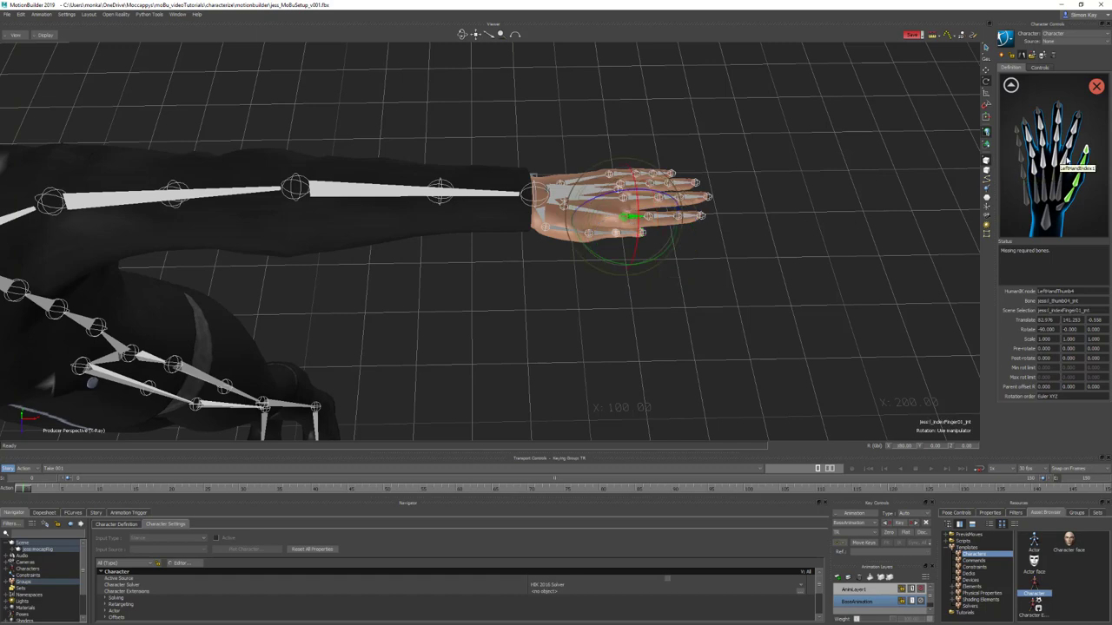
{"action": "right_click", "coordinate": [1055, 160]}
{"action": "left_click", "coordinate": [1076, 162]}
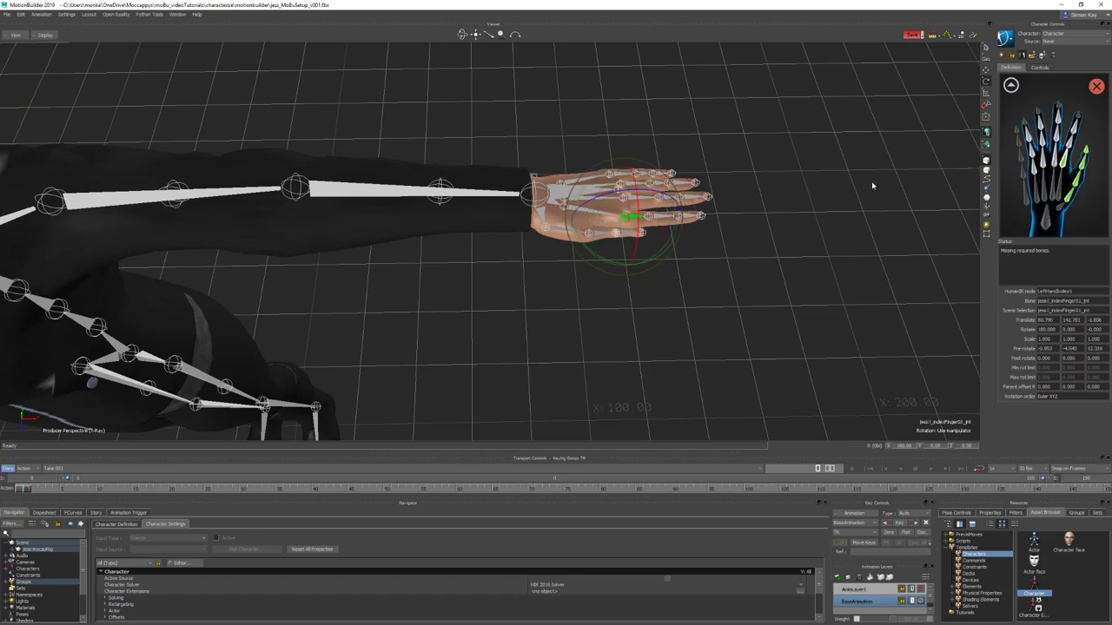
{"action": "key", "text": "Page_Down"}
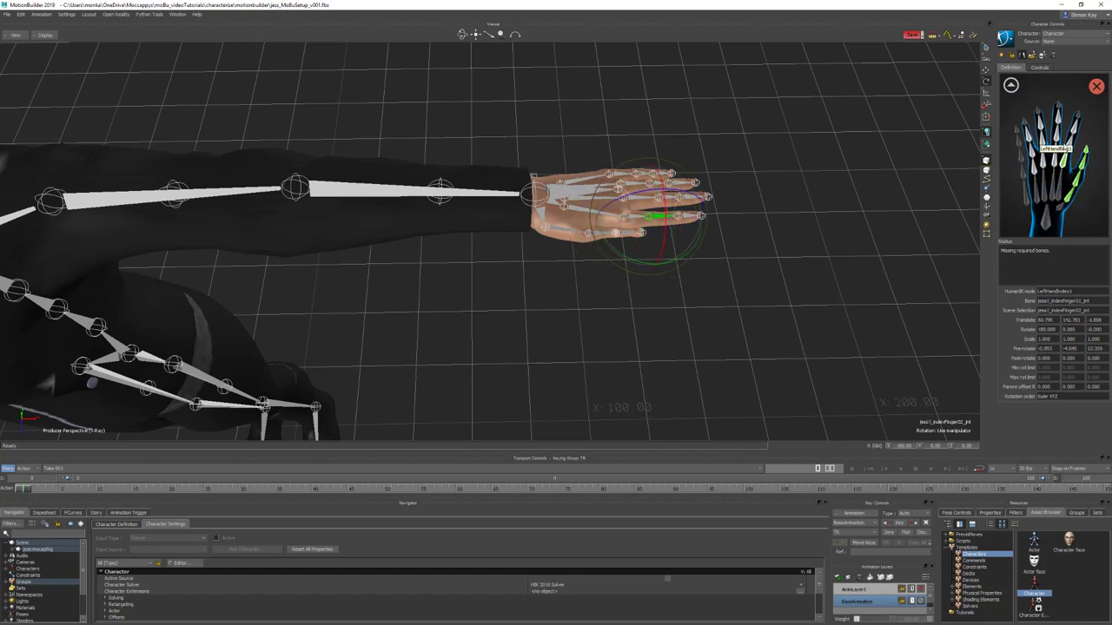
{"action": "right_click", "coordinate": [1067, 146]}
{"action": "left_click", "coordinate": [1086, 149]}
Assign the left indexFinger03 and indexFinger04 joints to the LeftHandIndex3 and LeftHandIndex4 slots.
{"action": "key", "text": "Down"}
{"action": "right_click", "coordinate": [1078, 130]}
{"action": "left_click", "coordinate": [1081, 130]}
{"action": "key", "text": "Down"}
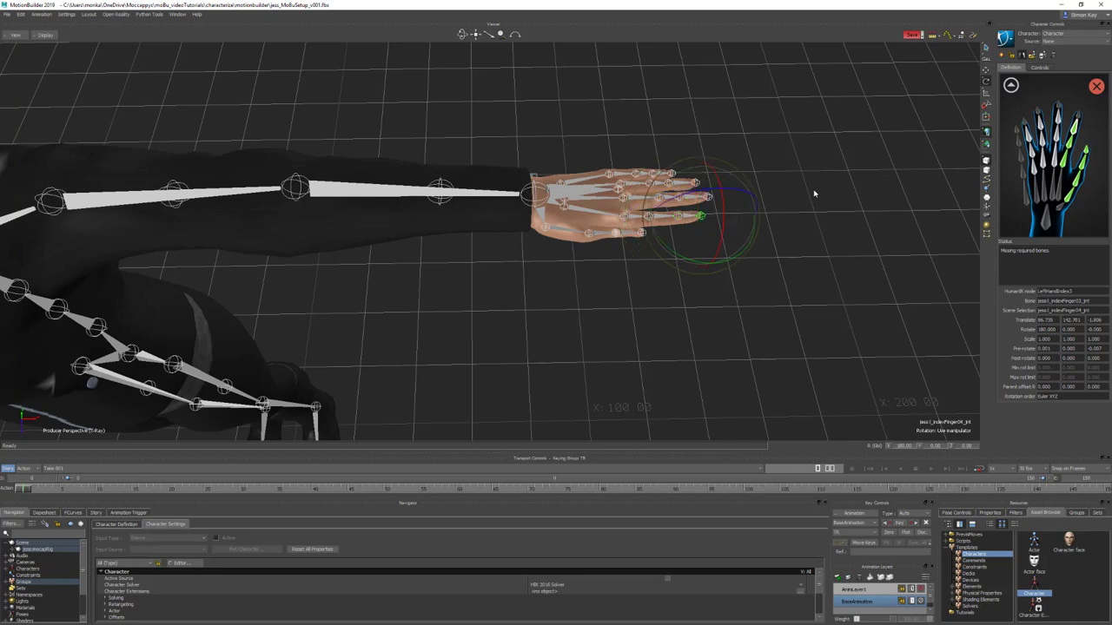
{"action": "right_click", "coordinate": [1078, 118]}
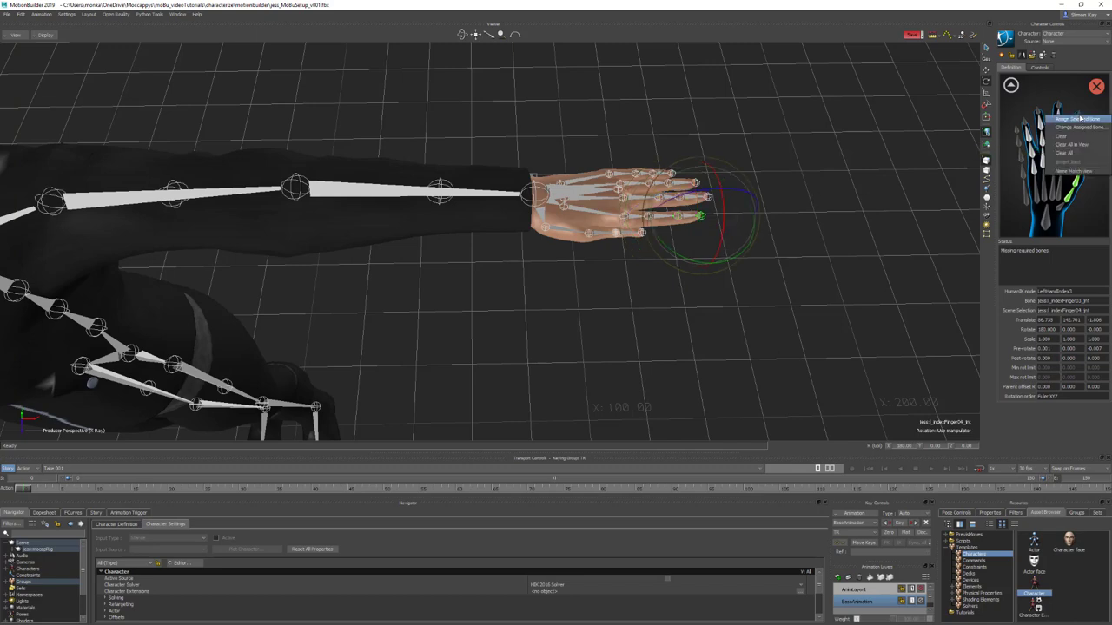
{"action": "left_click", "coordinate": [1085, 124]}
Assign the left middleFinger01 and middleFinger02 joints to the LeftHandMiddle1 and LeftHandMiddle2 slots.
{"action": "key", "text": "Down"}
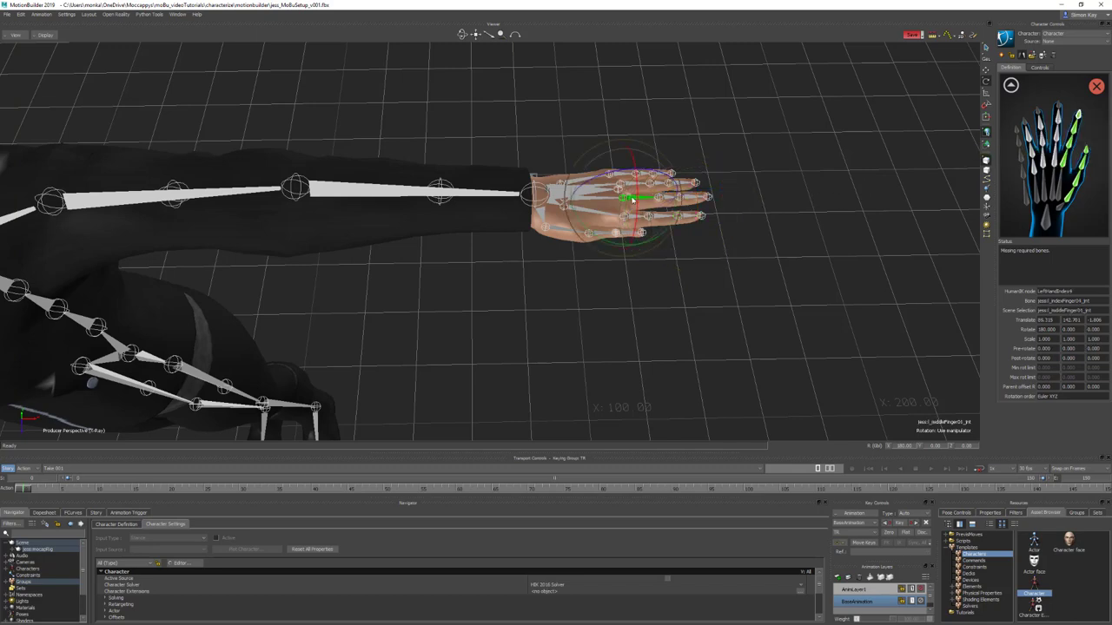
{"action": "right_click", "coordinate": [1060, 157]}
{"action": "left_click", "coordinate": [1067, 165]}
{"action": "key", "text": "Down"}
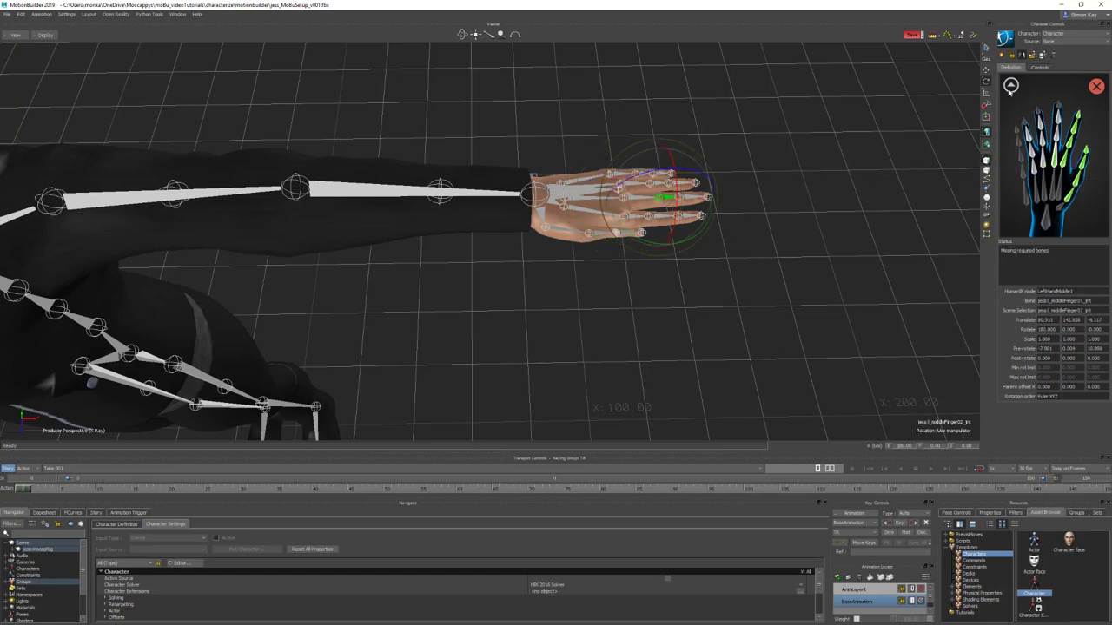
{"action": "right_click", "coordinate": [1058, 141]}
{"action": "left_click", "coordinate": [1069, 142]}
Assign the left middleFinger03 and middleFinger04 joints to LeftHandMiddle3 and LeftHandMiddle4, and clear the scene selection.
{"action": "key", "text": "Down"}
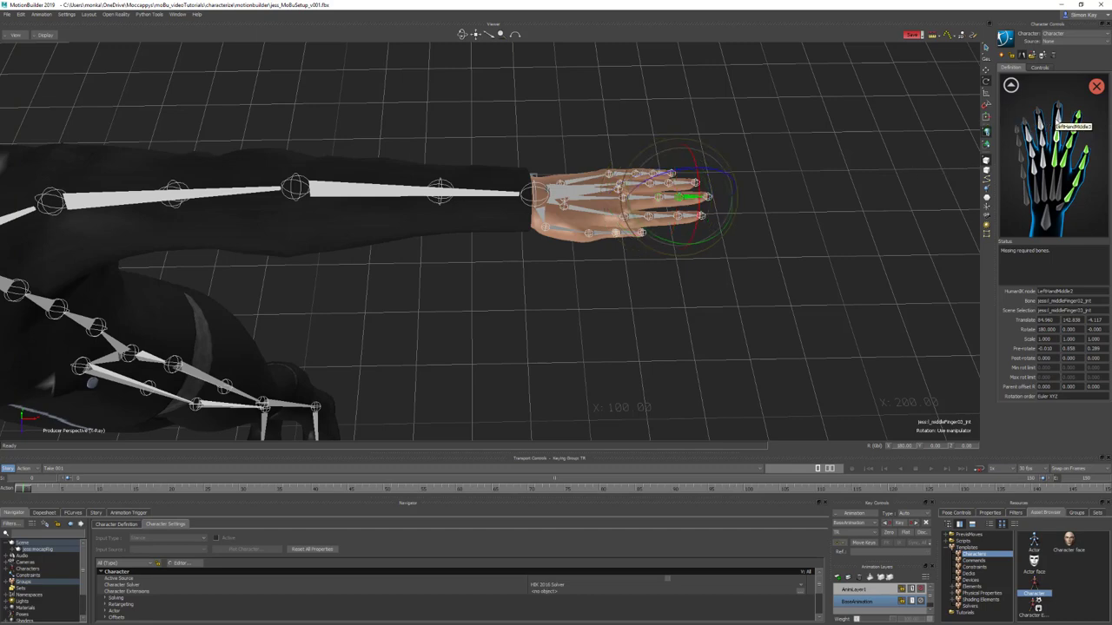
{"action": "right_click", "coordinate": [1056, 122]}
{"action": "left_click", "coordinate": [1070, 123]}
{"action": "key", "text": "Down"}
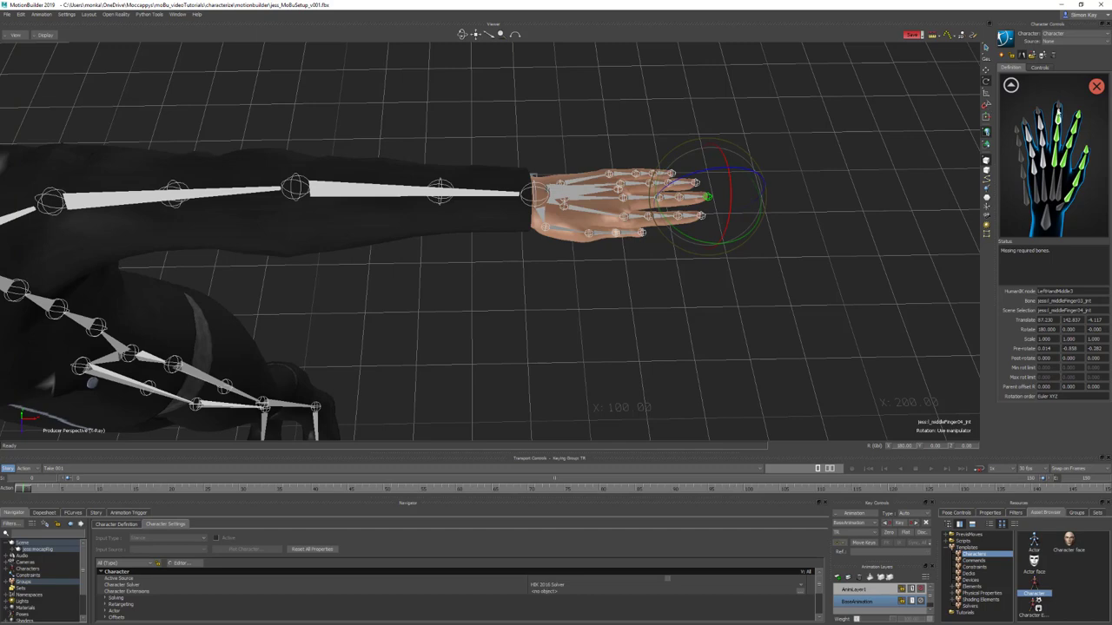
{"action": "right_click", "coordinate": [1061, 110]}
{"action": "left_click", "coordinate": [1065, 107]}
{"action": "left_click", "coordinate": [855, 197]}
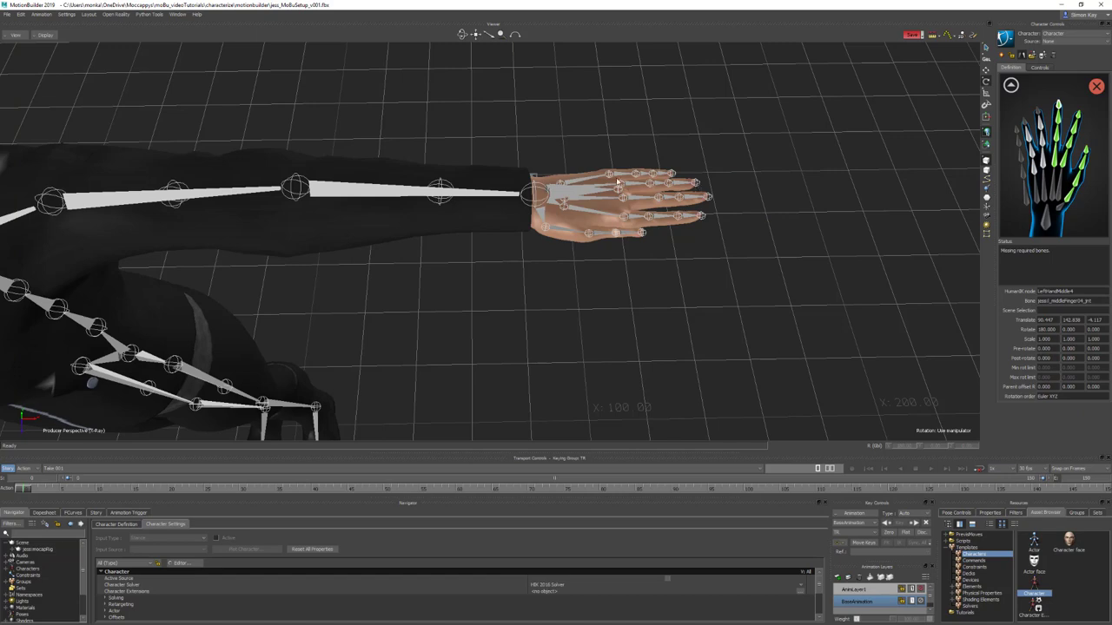
Starting from the fingertip, assign the left ringFinger04 and ringFinger03 joints to the LeftHandRing4 and LeftHandRing3 slots.
{"action": "left_click", "coordinate": [695, 183]}
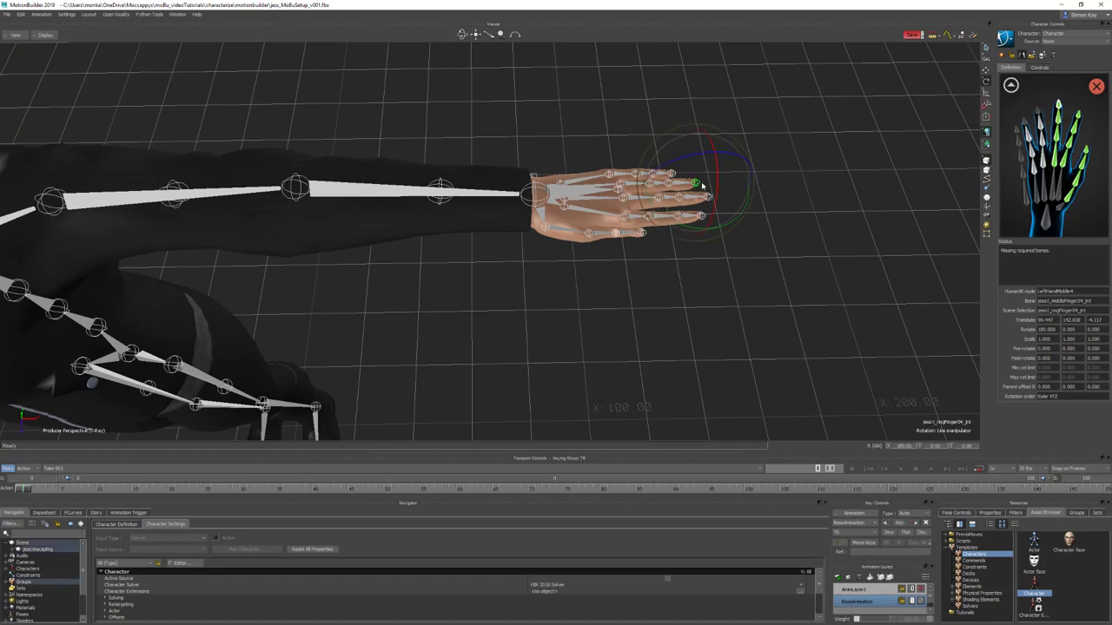
{"action": "right_click", "coordinate": [1047, 113]}
{"action": "left_click", "coordinate": [1067, 120]}
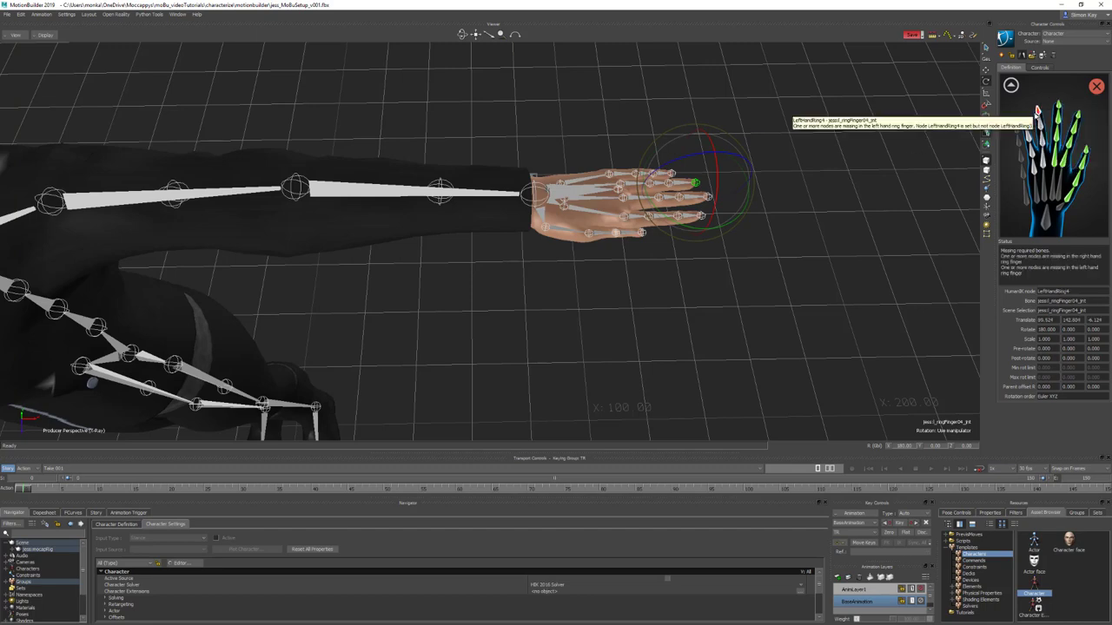
{"action": "key", "text": "Page_Up"}
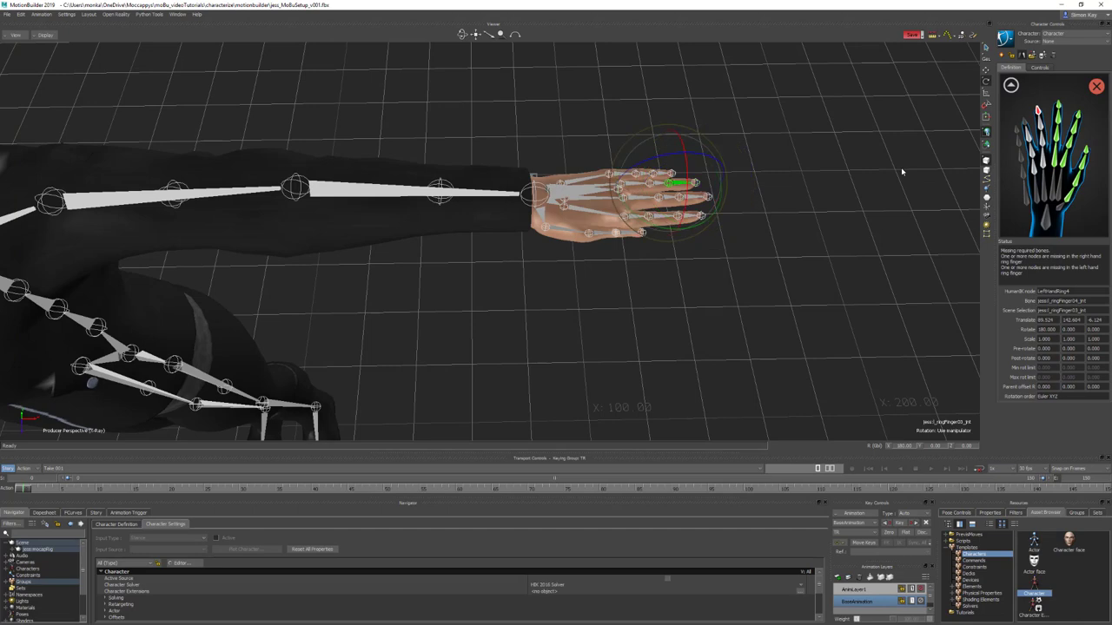
{"action": "right_click", "coordinate": [1040, 126]}
{"action": "left_click", "coordinate": [1065, 131]}
Assign the left ringFinger02 and ringFinger01 joints to the LeftHandRing2 and LeftHandRing1 slots.
{"action": "key", "text": "Page_Up"}
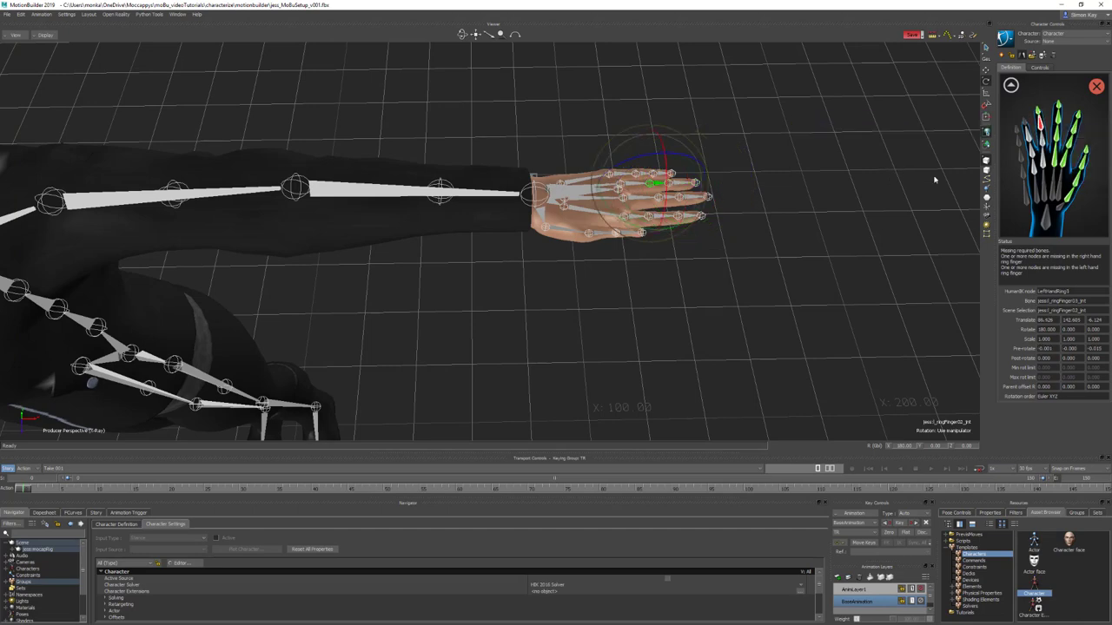
{"action": "right_click", "coordinate": [1056, 141]}
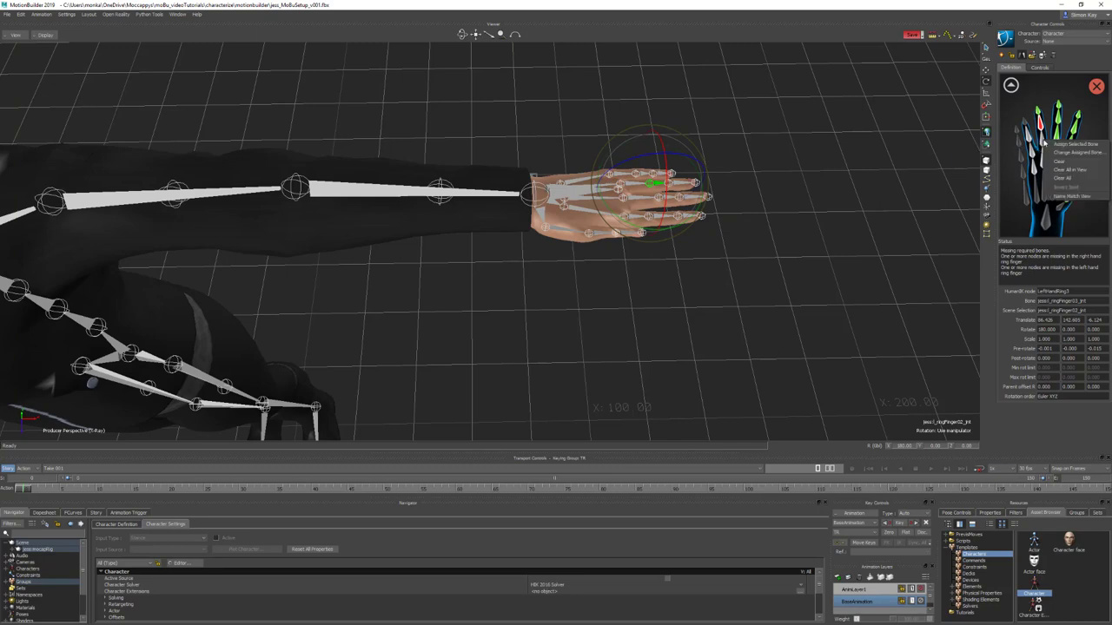
{"action": "left_click", "coordinate": [1063, 143]}
{"action": "key", "text": "Page_Up"}
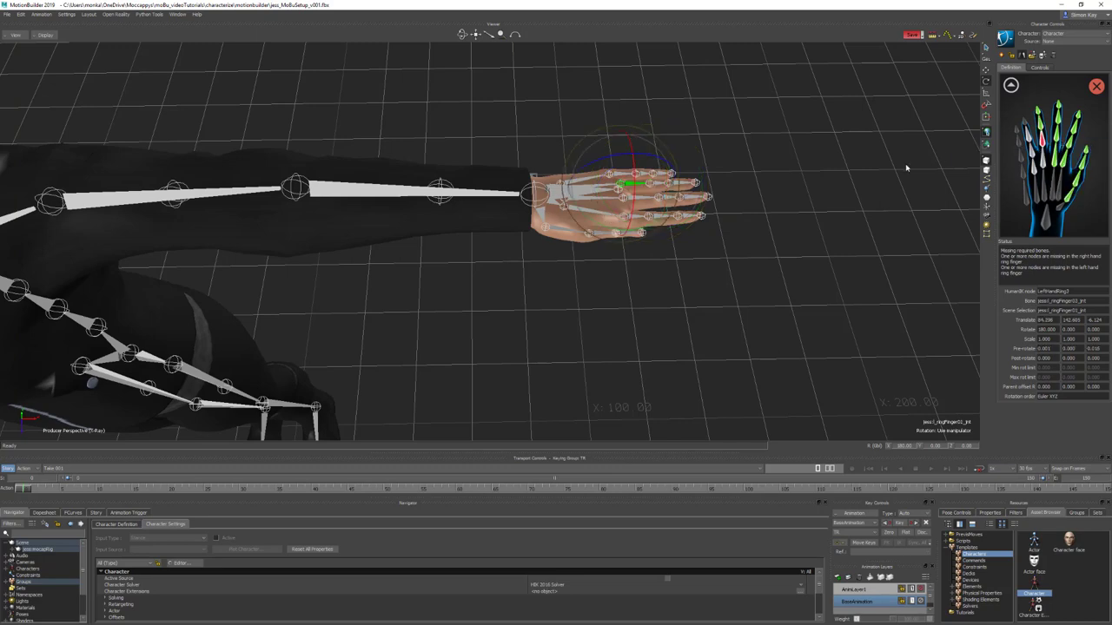
{"action": "right_click", "coordinate": [1040, 161]}
{"action": "left_click", "coordinate": [1054, 166]}
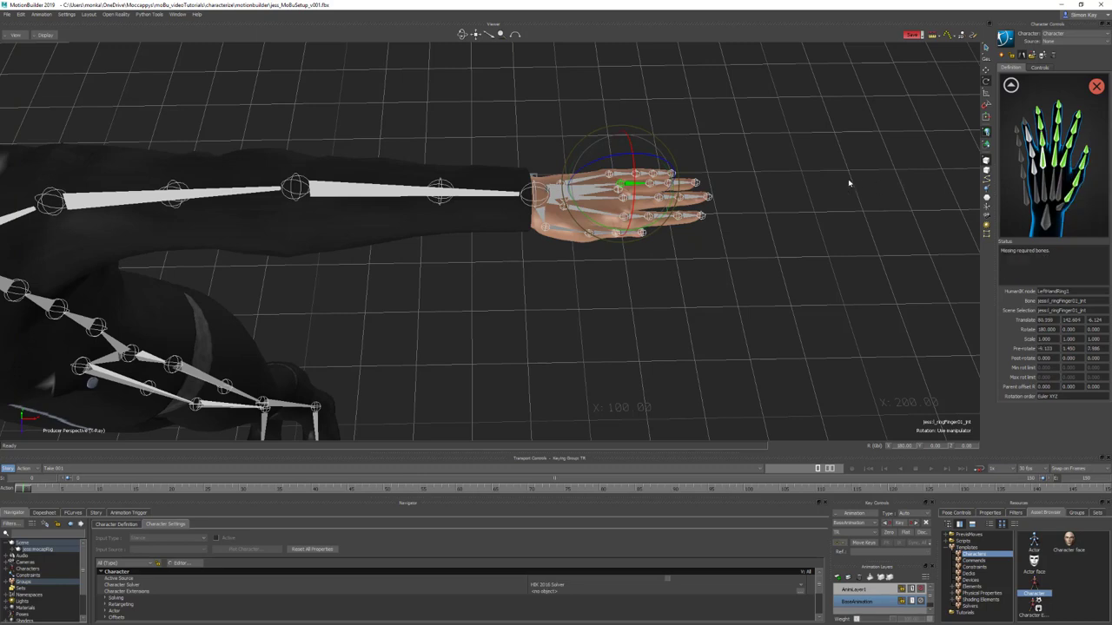
Assign the left pinky finger joints in order to the LeftHandPinky slots and return to the full body definition.
{"action": "left_click", "coordinate": [789, 174]}
{"action": "left_click", "coordinate": [613, 175]}
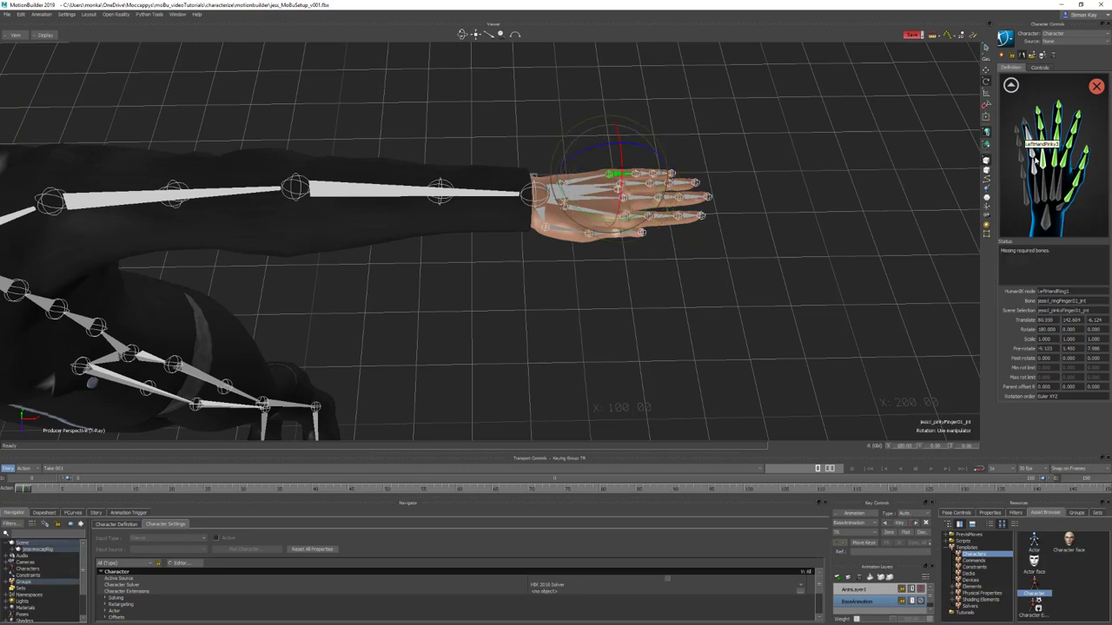
{"action": "key", "text": "Page_Down"}
{"action": "right_click", "coordinate": [1030, 143]}
{"action": "left_click", "coordinate": [1042, 156]}
{"action": "key", "text": "Page_Down"}
{"action": "right_click", "coordinate": [1026, 135]}
{"action": "left_click", "coordinate": [1042, 143]}
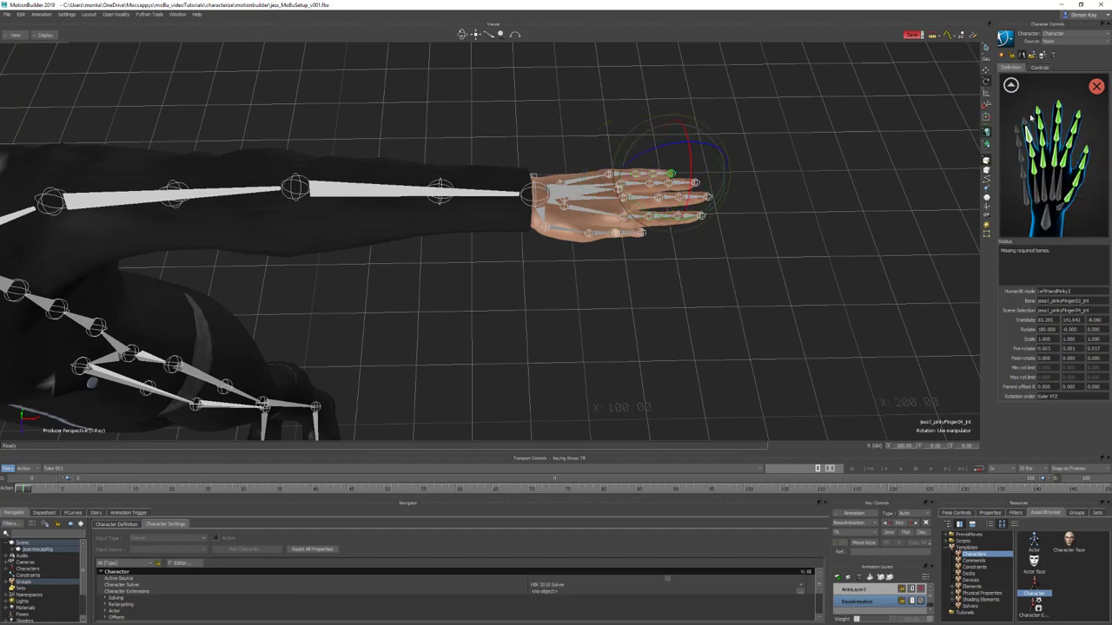
{"action": "left_click", "coordinate": [1011, 85]}
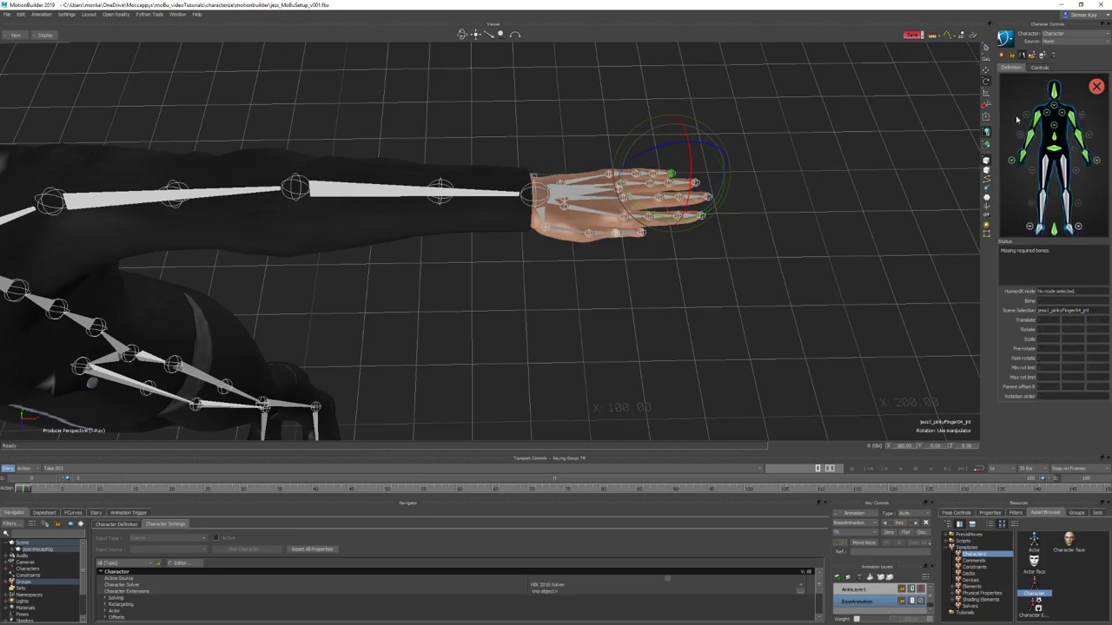
Assign the left hip, knee and ankle joints to the LeftUpLeg, LeftLeg and LeftFoot slots.
{"action": "left_click_drag", "start_coordinate": [526, 308], "coordinate": [624, 211], "text": "ctrl"}
{"action": "left_click", "coordinate": [1064, 170]}
{"action": "left_click", "coordinate": [537, 156]}
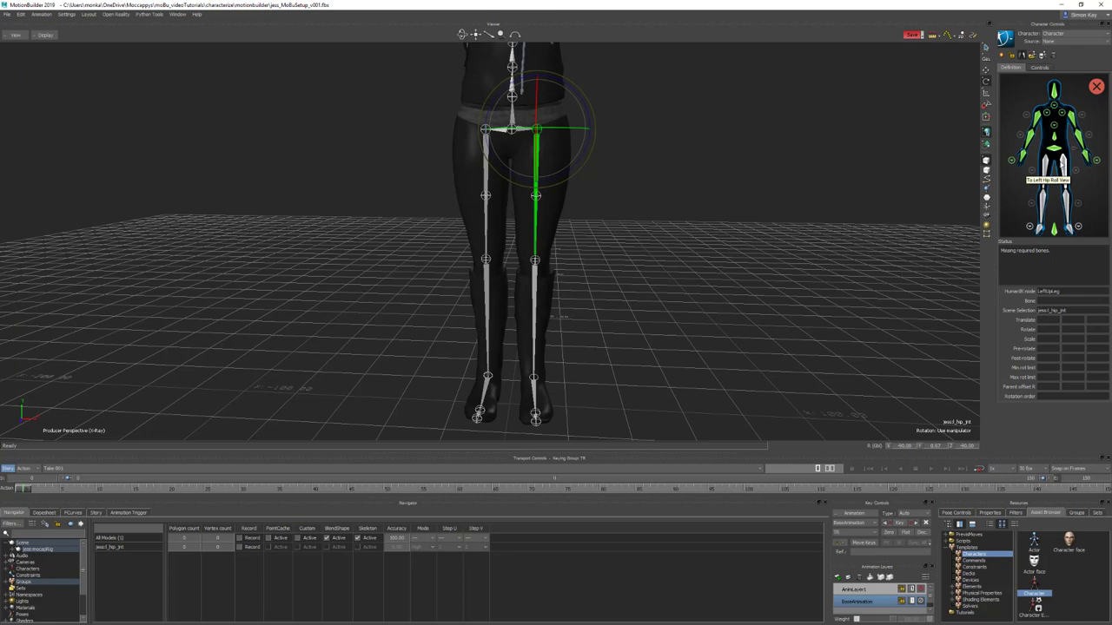
{"action": "right_click", "coordinate": [1062, 167]}
{"action": "left_click", "coordinate": [1084, 172]}
{"action": "key", "text": "Page_Down"}
{"action": "right_click", "coordinate": [1062, 198]}
{"action": "left_click", "coordinate": [1082, 205]}
{"action": "key", "text": "Page_Down"}
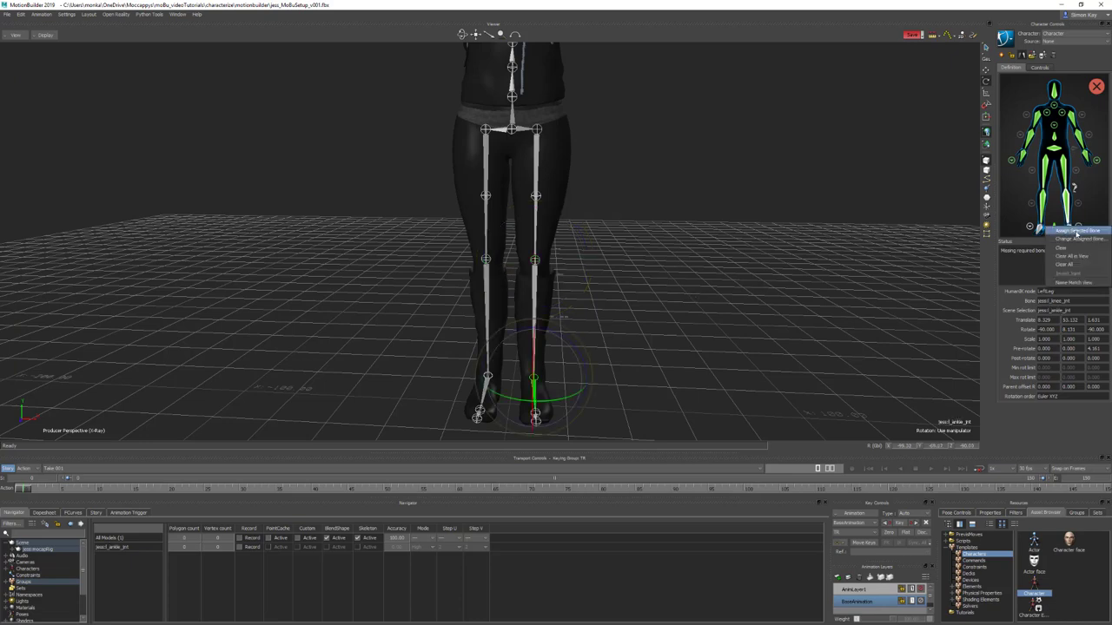
{"action": "left_click", "coordinate": [1077, 232]}
Finish assigning the left ankle joint to LeftFoot, then assign the left toe joint to LeftToeBase and return to the full body definition.
{"action": "left_click", "coordinate": [1078, 228]}
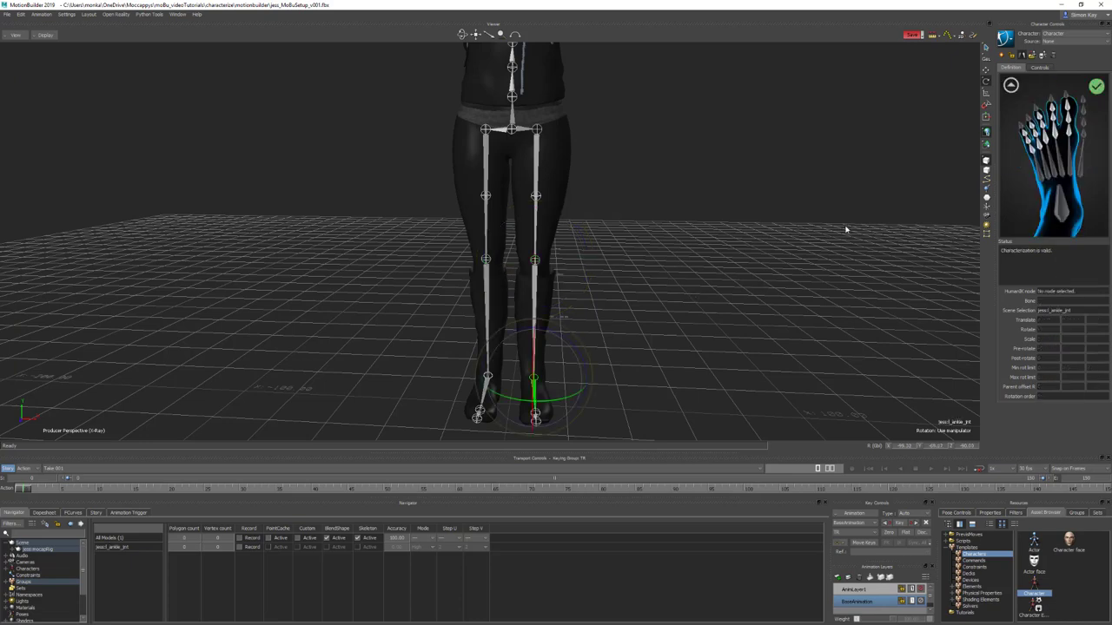
{"action": "key", "text": "Page_Down"}
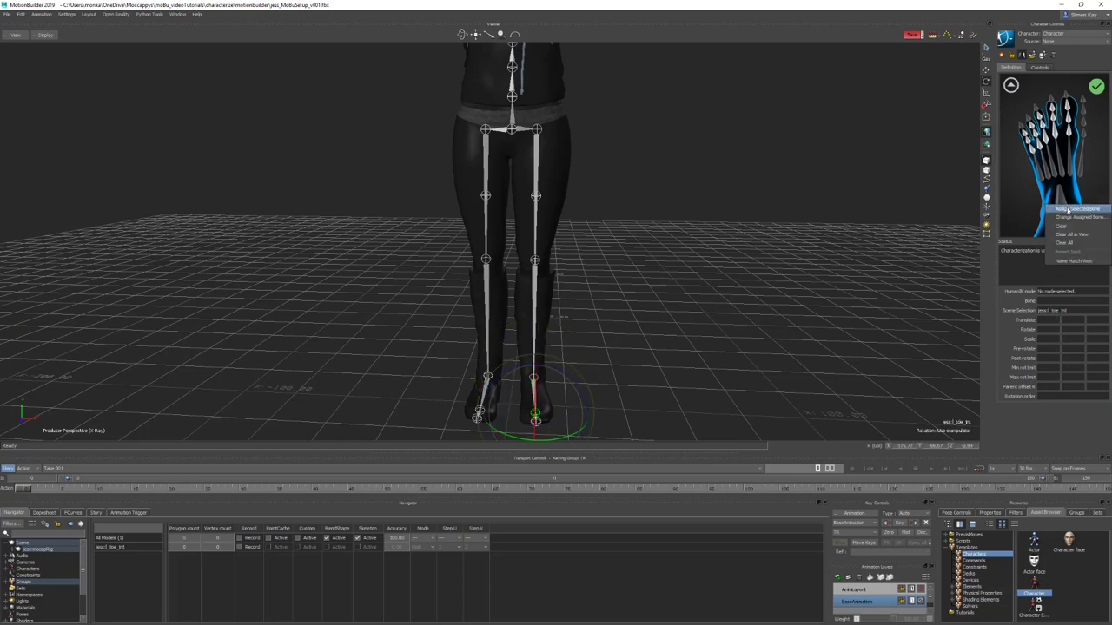
{"action": "double_click", "coordinate": [1062, 206]}
{"action": "left_click", "coordinate": [1010, 85]}
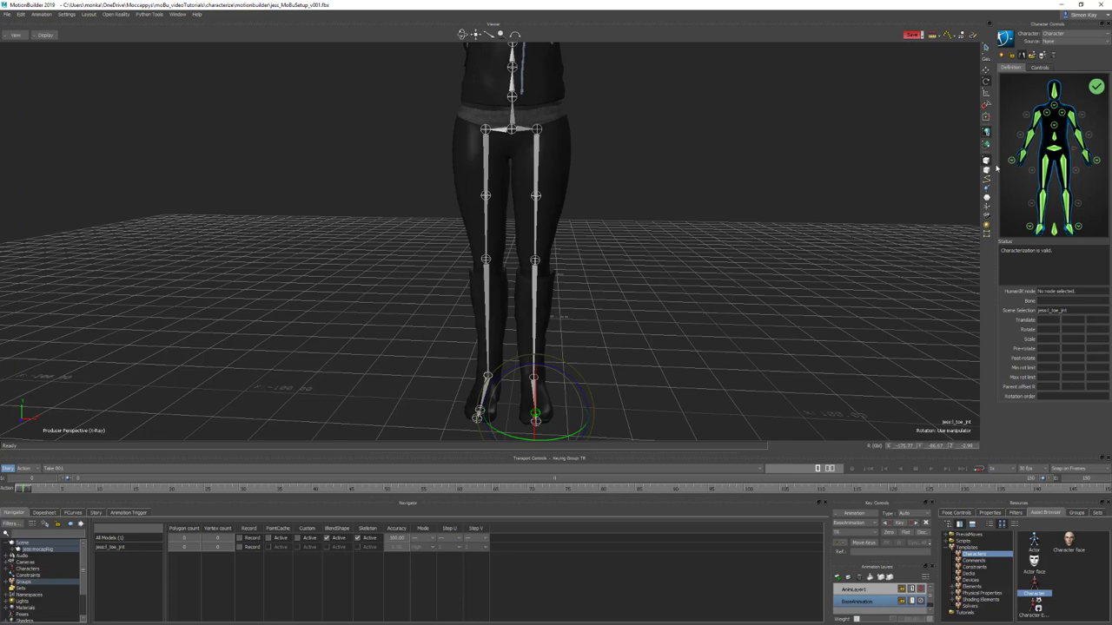
Assign the left upperarmRoll joint to the LeafLeftArmRoll1 slot and return to the full body definition.
{"action": "scroll", "coordinate": [661, 213], "scroll_direction": "down", "scroll_amount": 10}
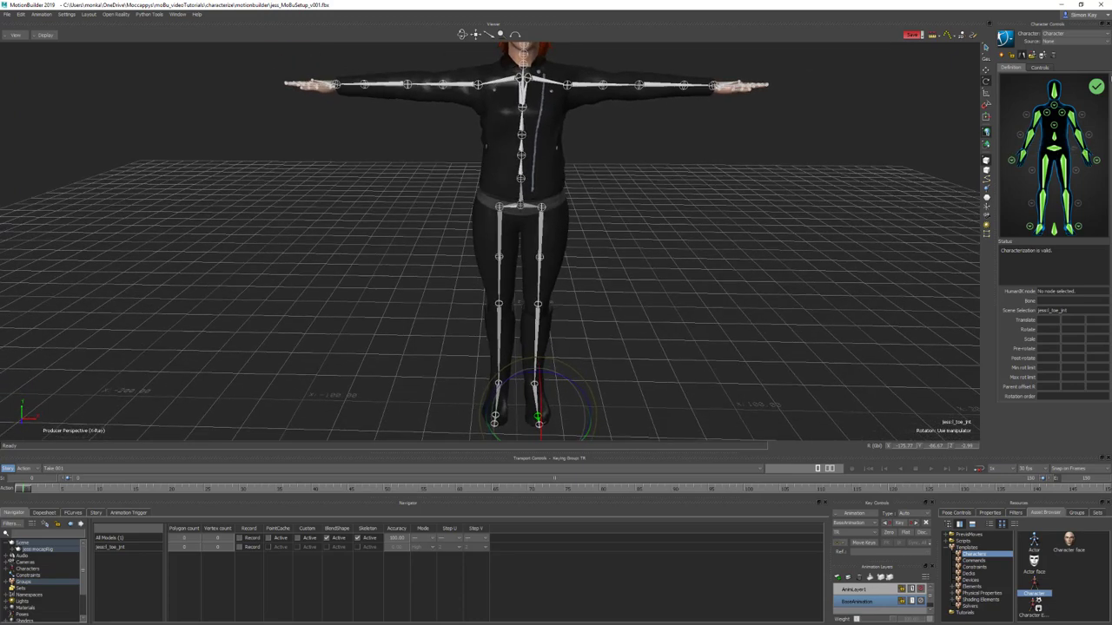
{"action": "left_click", "coordinate": [1086, 116]}
{"action": "left_click", "coordinate": [1048, 136]}
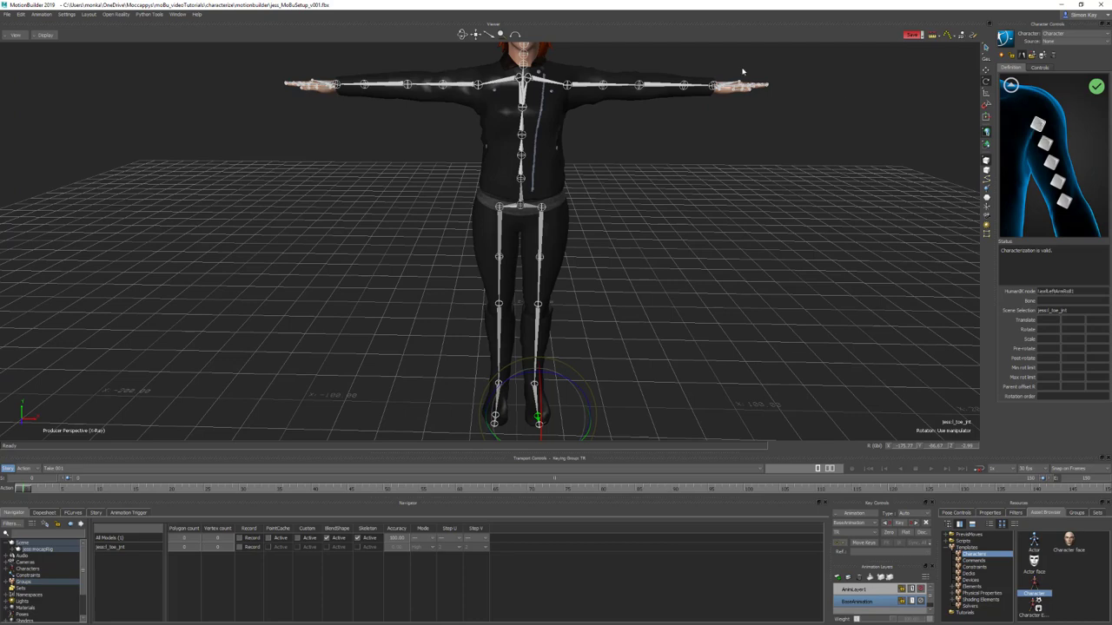
{"action": "left_click", "coordinate": [604, 90]}
{"action": "right_click", "coordinate": [1040, 124]}
{"action": "left_click", "coordinate": [1060, 129]}
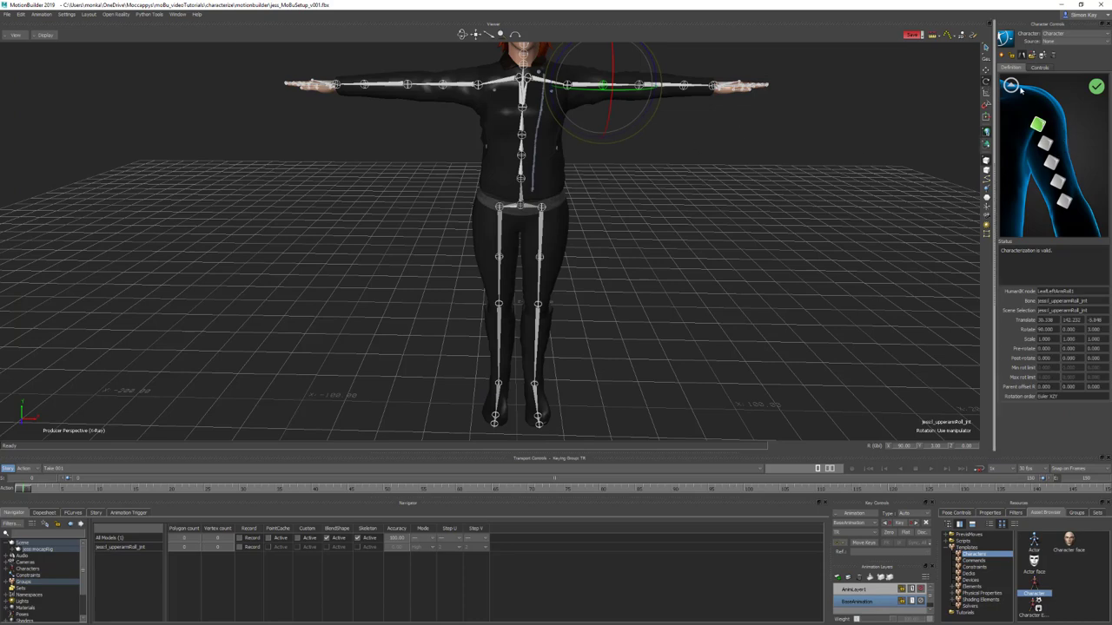
{"action": "left_click", "coordinate": [1011, 85]}
Assign the left forearmRoll joint to the LeafLeftForeArmRoll1 slot and return to the full body definition.
{"action": "left_click", "coordinate": [1059, 150]}
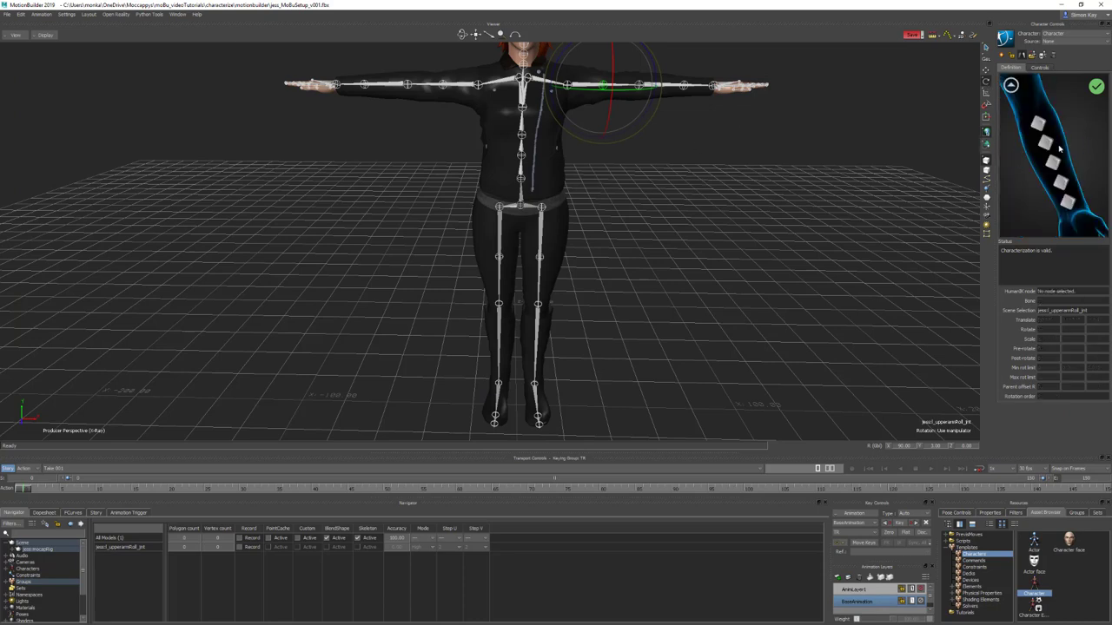
{"action": "left_click", "coordinate": [1038, 124]}
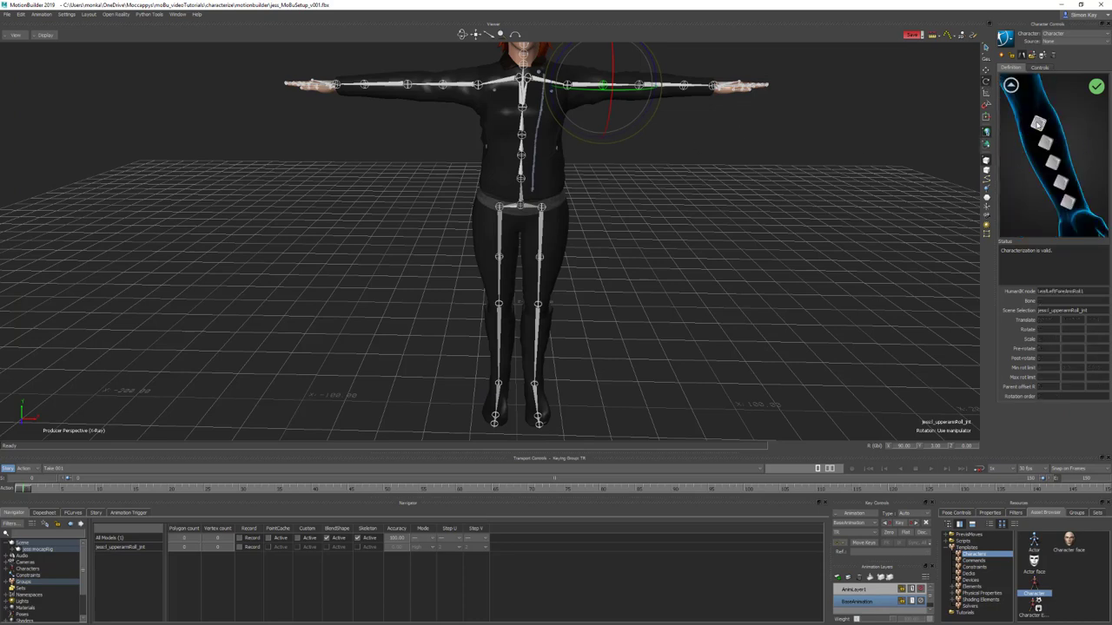
{"action": "left_click", "coordinate": [686, 90]}
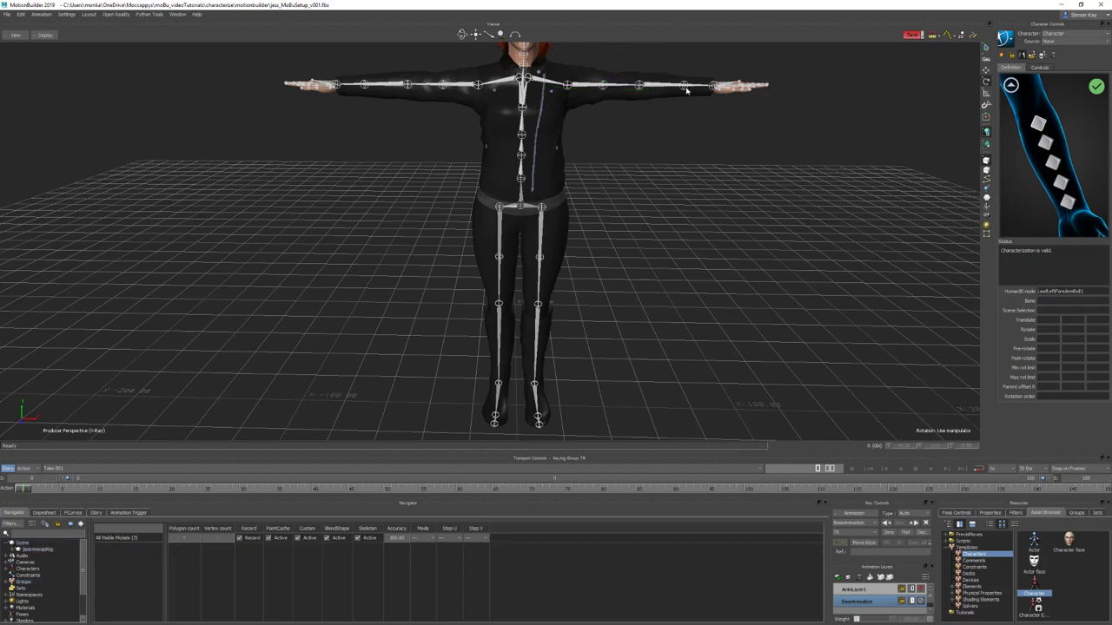
{"action": "left_click", "coordinate": [686, 91]}
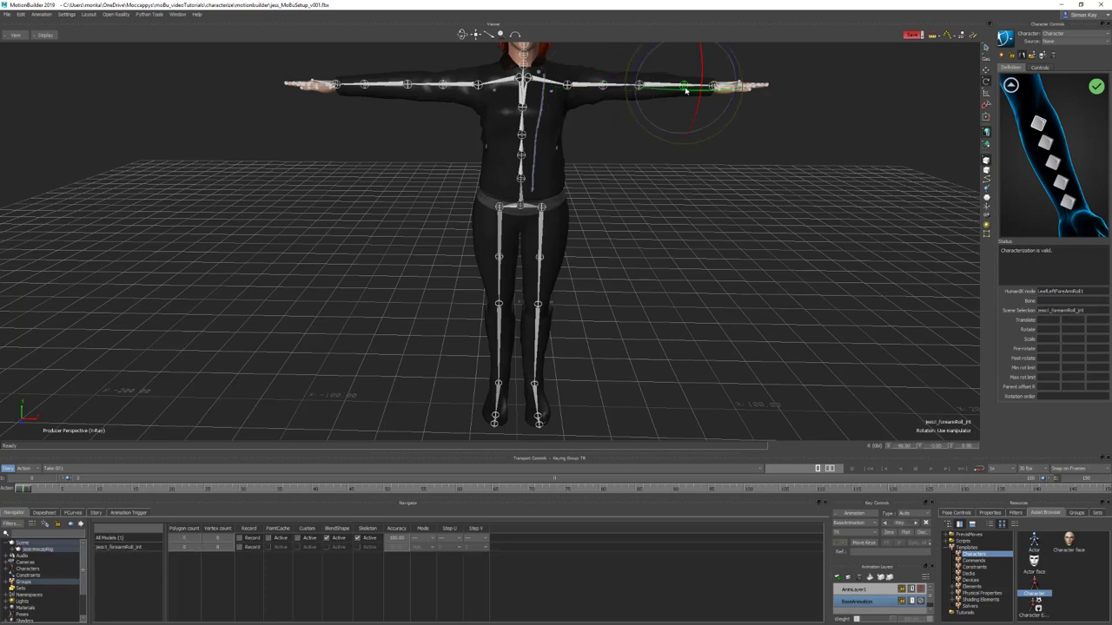
{"action": "right_click", "coordinate": [1038, 124]}
{"action": "left_click", "coordinate": [1085, 135]}
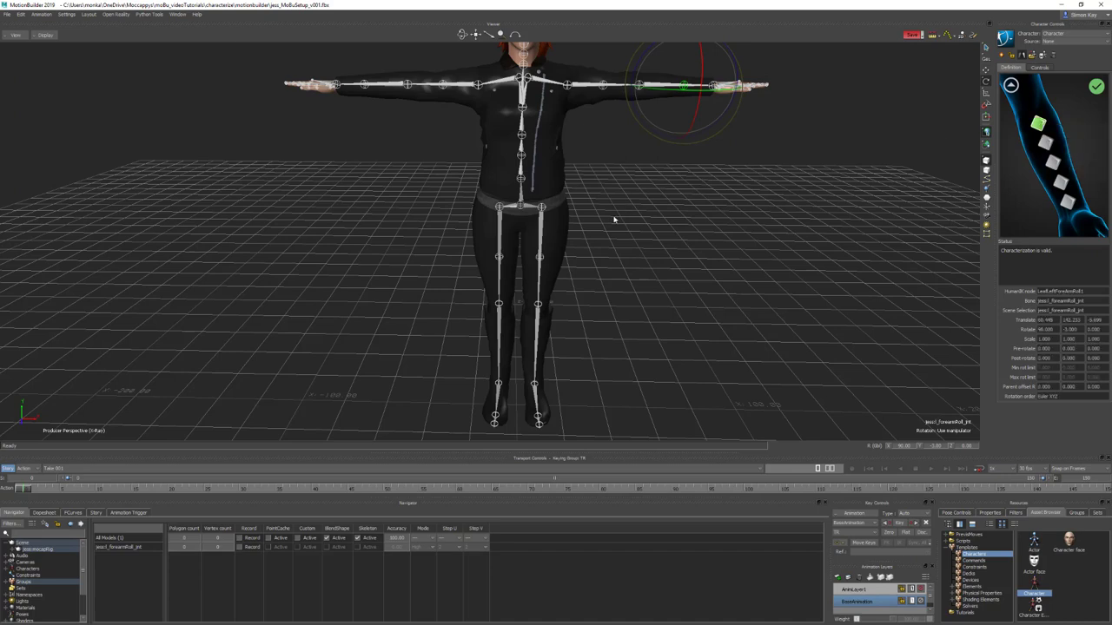
{"action": "left_click", "coordinate": [1010, 84]}
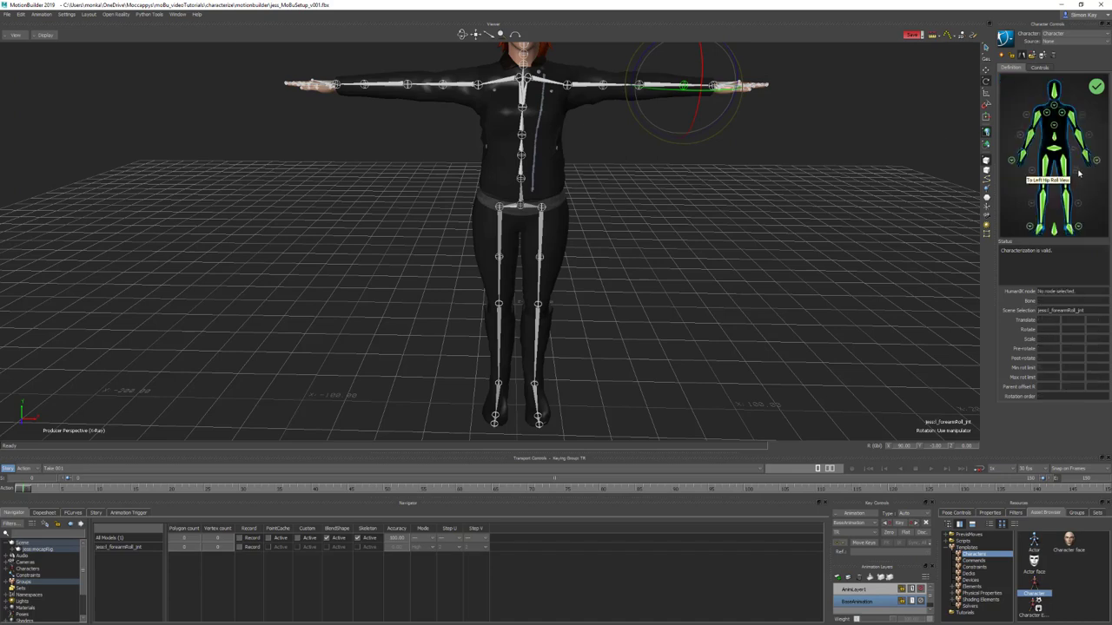
Assign the left thighRoll joint to the LeafLeftUpLegRoll1 slot and return to the full body definition.
{"action": "left_click", "coordinate": [1070, 161]}
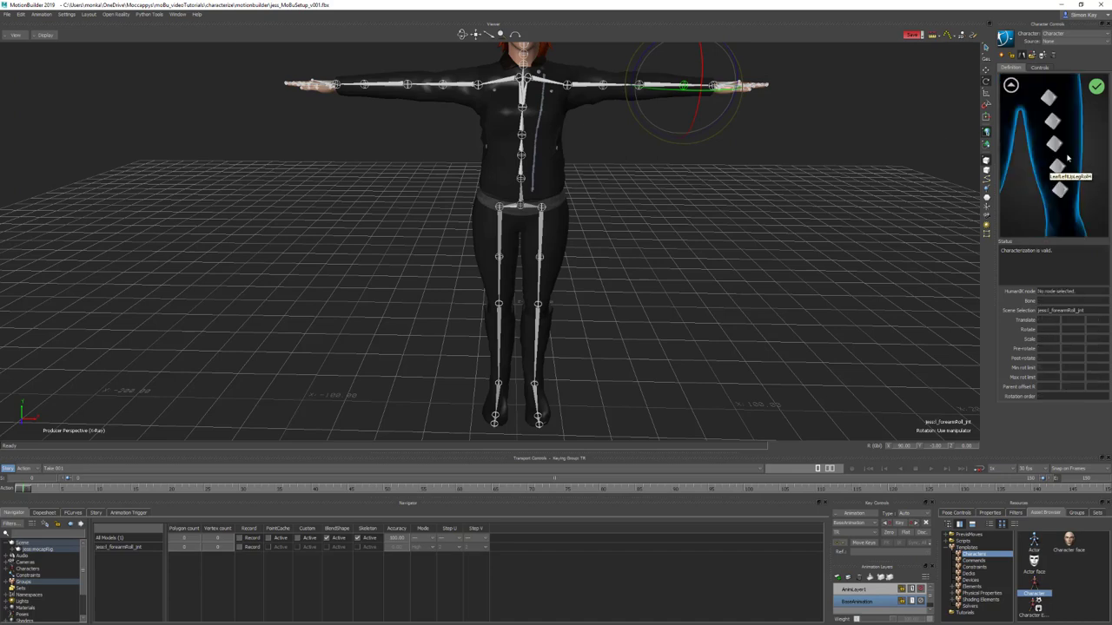
{"action": "left_click", "coordinate": [543, 258]}
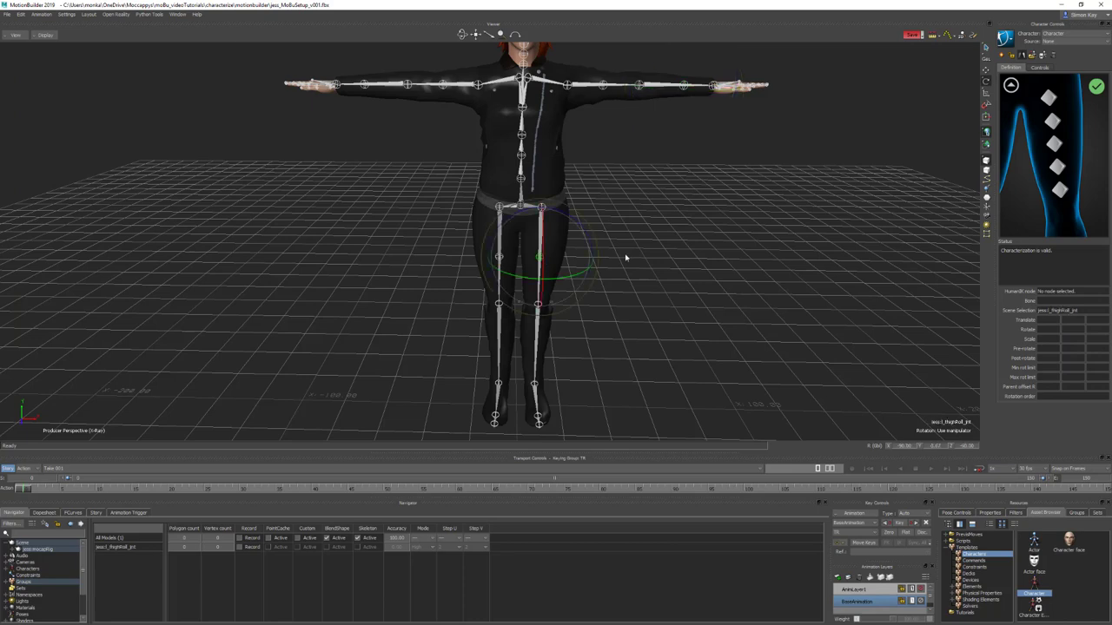
{"action": "right_click", "coordinate": [1052, 98]}
{"action": "left_click", "coordinate": [1072, 103]}
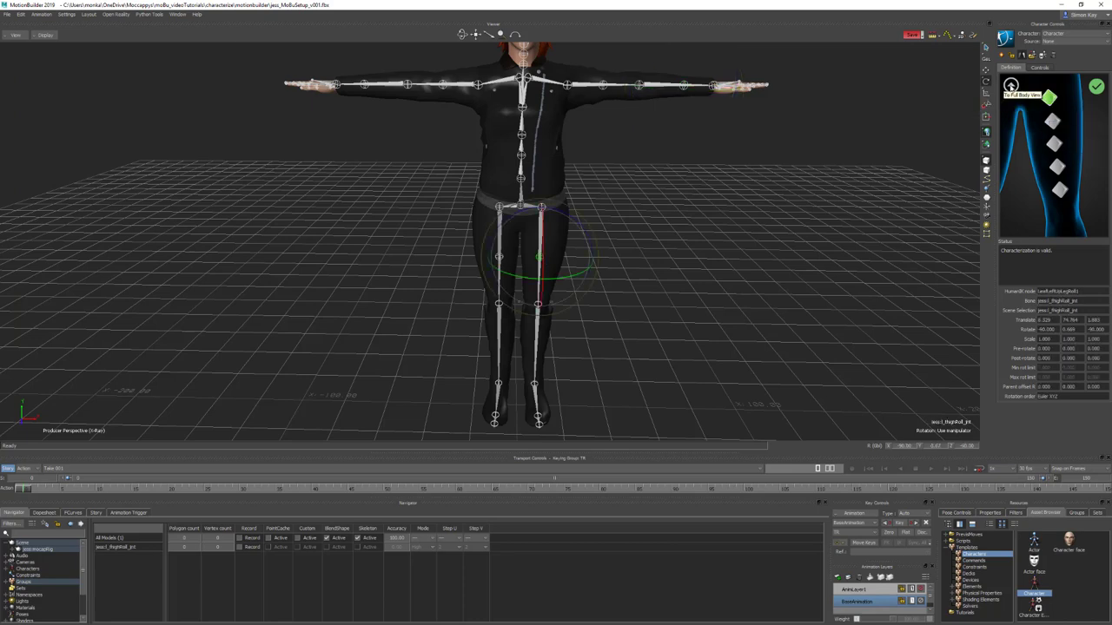
{"action": "left_click", "coordinate": [1010, 84]}
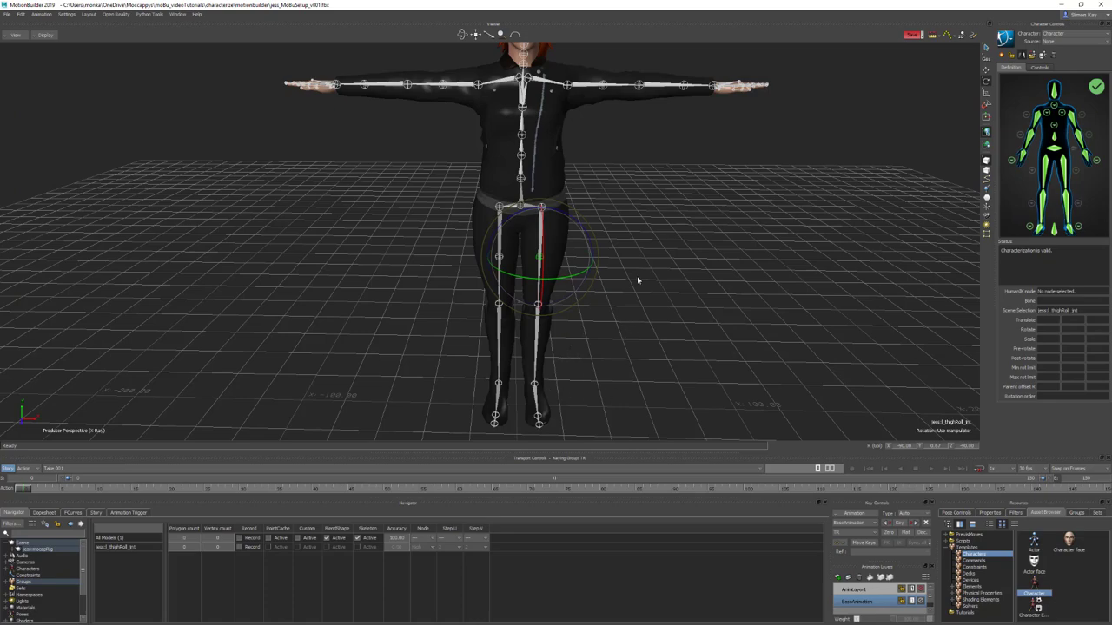
Using the schematic view, assign the jess:reference node to the Reference slot and return to the perspective view.
{"action": "scroll", "coordinate": [639, 300], "scroll_direction": "down", "scroll_amount": 5}
{"action": "scroll", "coordinate": [642, 302], "scroll_direction": "down", "scroll_amount": 3}
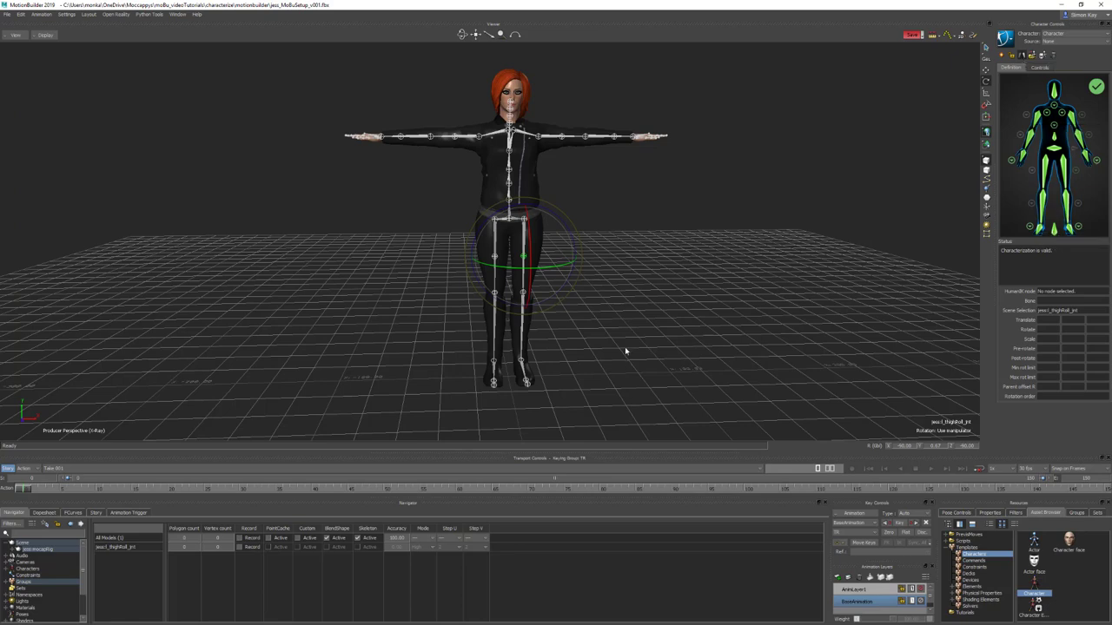
{"action": "key", "text": "ctrl+w"}
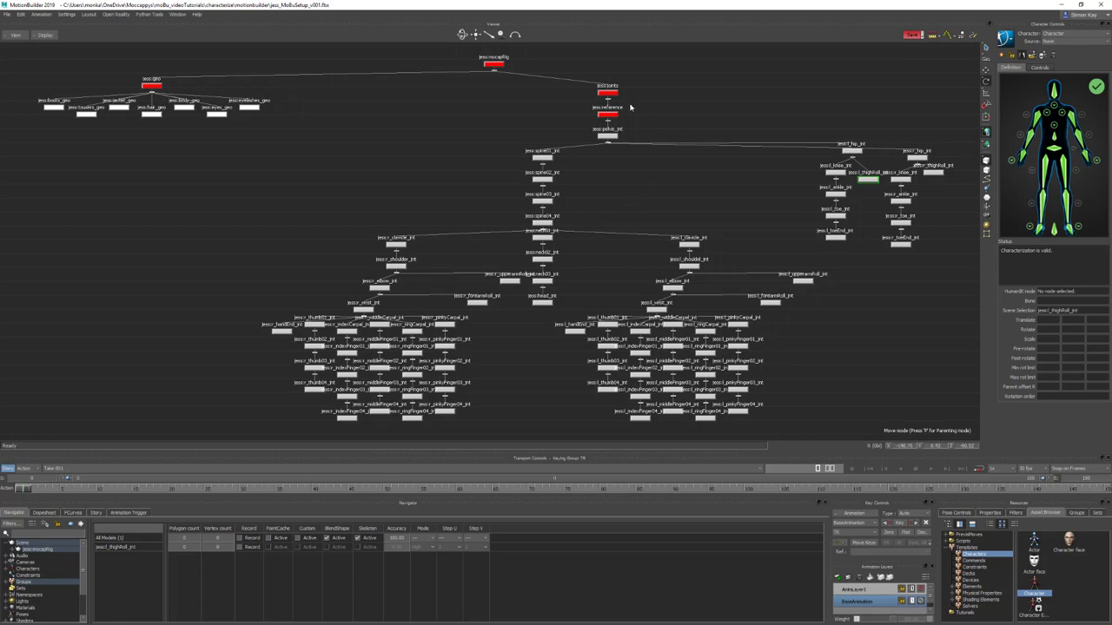
{"action": "left_click", "coordinate": [608, 113]}
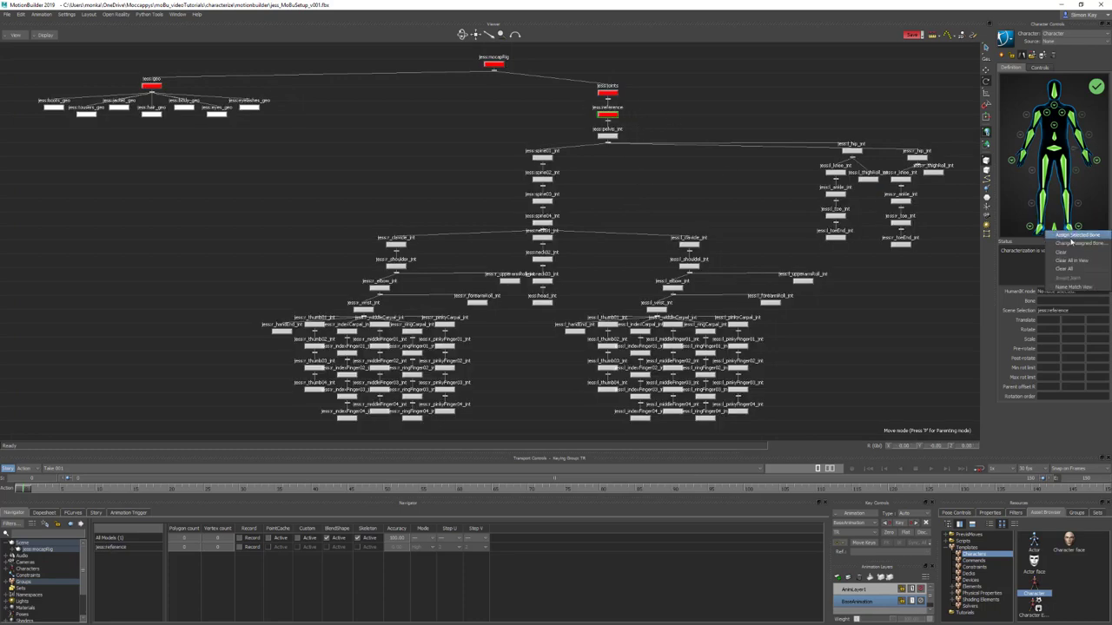
{"action": "left_click", "coordinate": [1053, 230]}
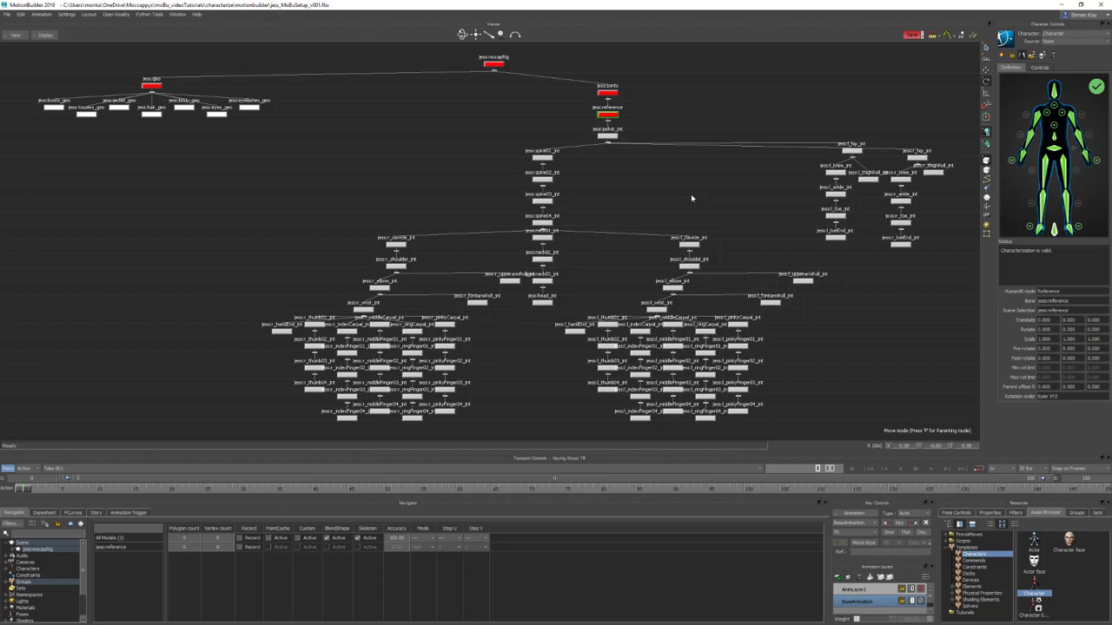
{"action": "key", "text": "ctrl+e"}
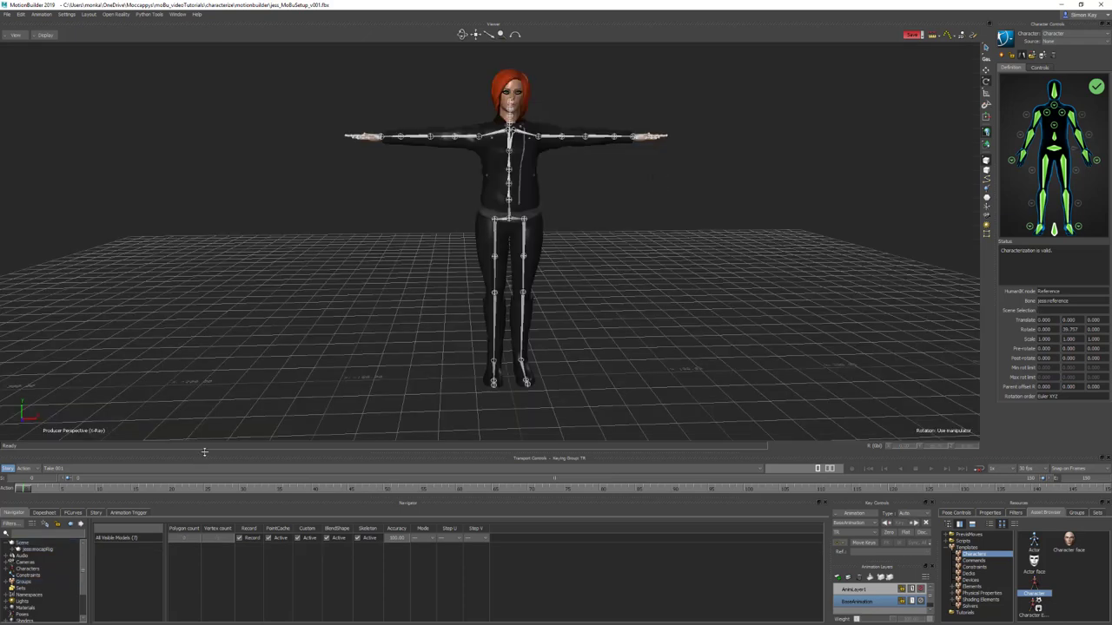
Open the Character's definition in the Navigator and expand the Base (required) group to check its joint mapping.
{"action": "left_click_drag", "start_coordinate": [203, 454], "coordinate": [248, 262]}
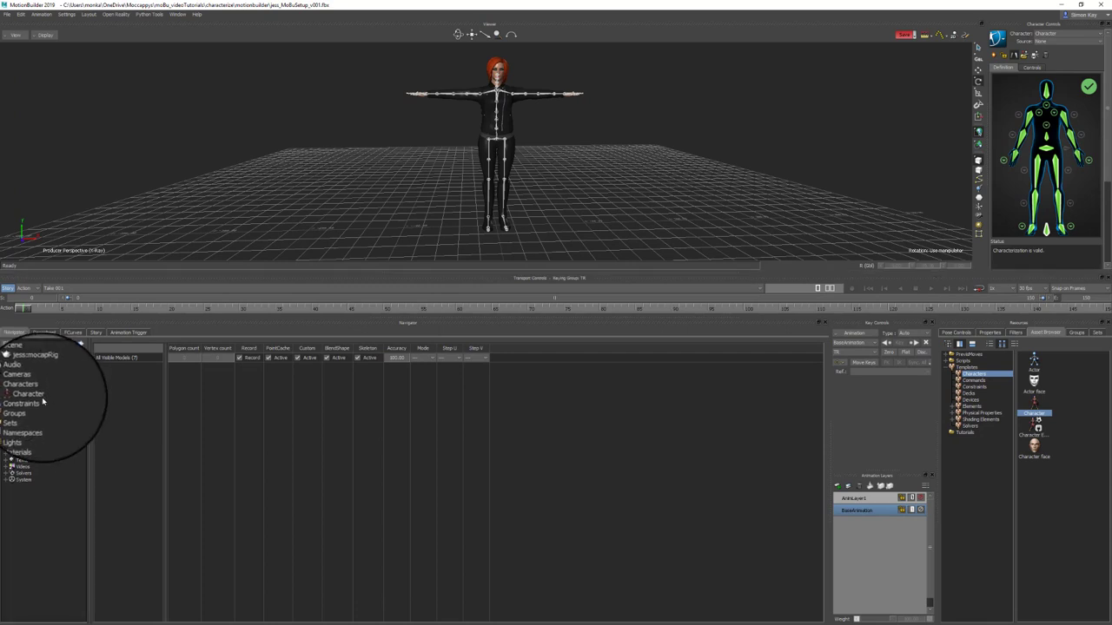
{"action": "left_click", "coordinate": [42, 397]}
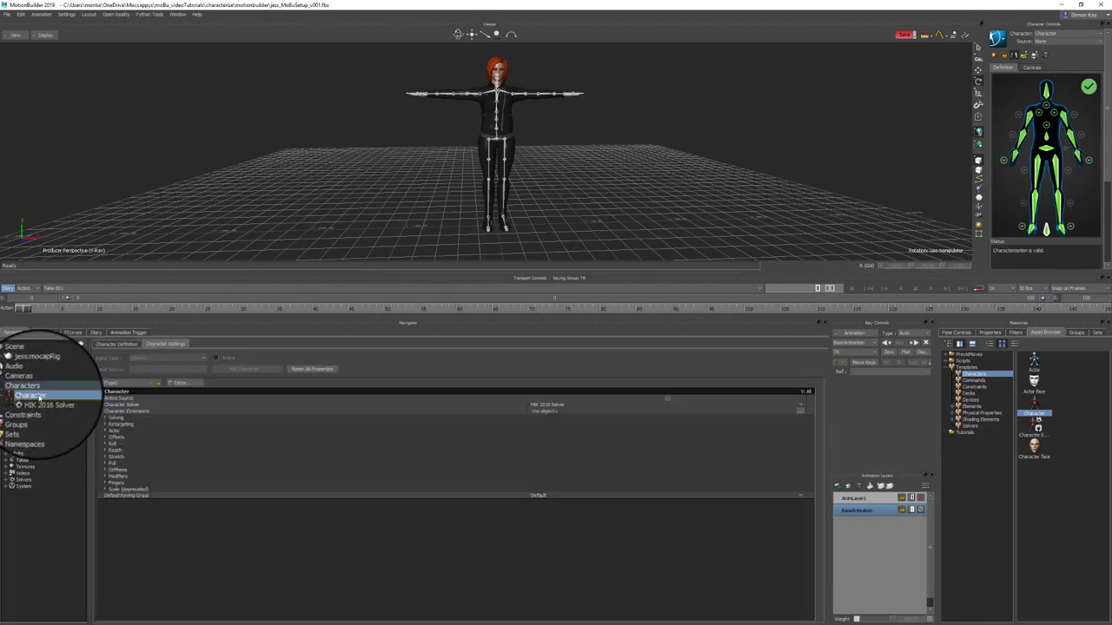
{"action": "left_click", "coordinate": [120, 345]}
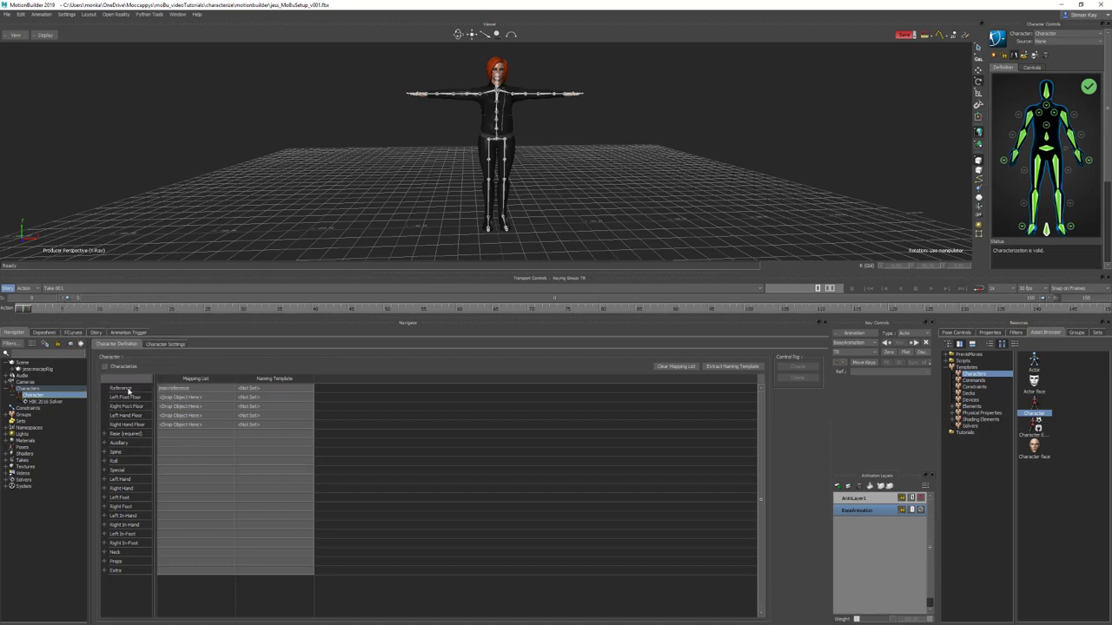
{"action": "left_click", "coordinate": [104, 434]}
{"action": "left_click", "coordinate": [136, 434]}
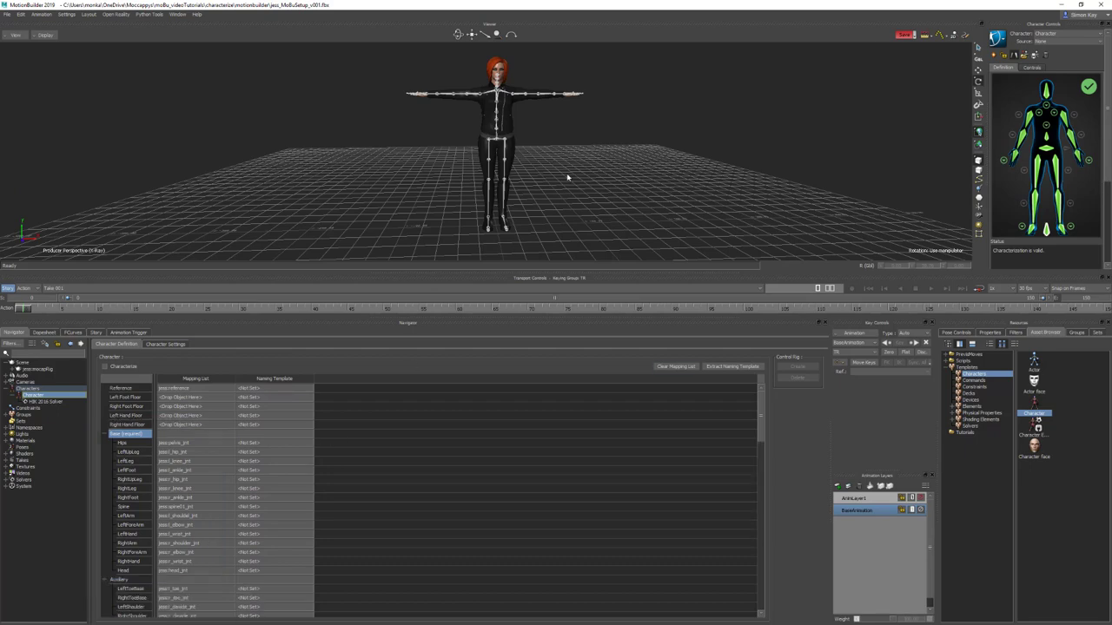
Examine the character's T-pose and facing direction with only models displayed, from the perspective and front views.
{"action": "mouse_move", "coordinate": [568, 179]}
{"action": "left_mouse_down", "text": "ctrl+shift"}
{"action": "mouse_move", "coordinate": [558, 162]}
{"action": "mouse_move", "coordinate": [573, 179]}
{"action": "mouse_move", "coordinate": [574, 152]}
{"action": "mouse_move", "coordinate": [573, 161]}
{"action": "left_mouse_up", "text": "ctrl+shift"}
{"action": "key", "text": "ctrl+a"}
{"action": "left_click_drag", "start_coordinate": [585, 271], "coordinate": [587, 450]}
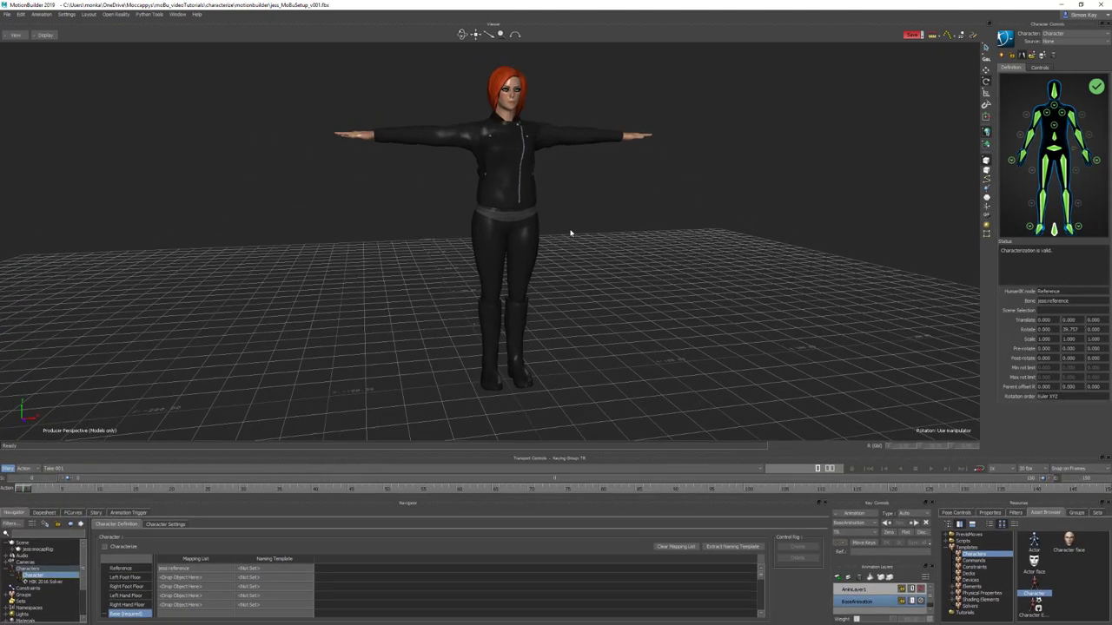
{"action": "left_click_drag", "start_coordinate": [571, 246], "coordinate": [425, 115], "text": "ctrl+shift"}
{"action": "left_click_drag", "start_coordinate": [586, 222], "coordinate": [655, 235], "text": "ctrl+shift"}
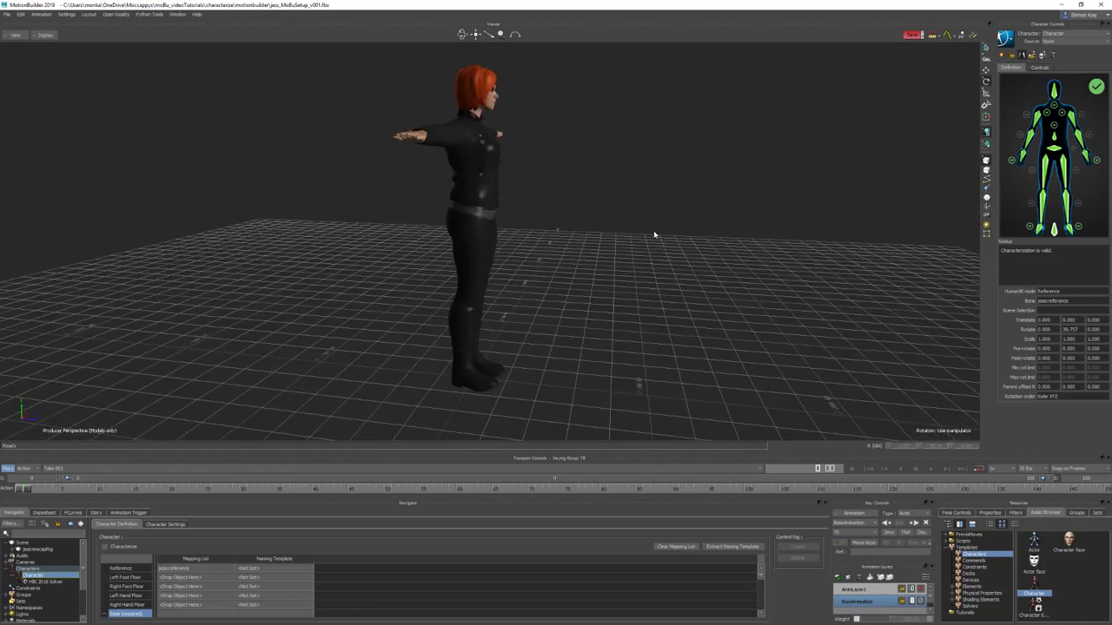
{"action": "key", "text": "ctrl+f"}
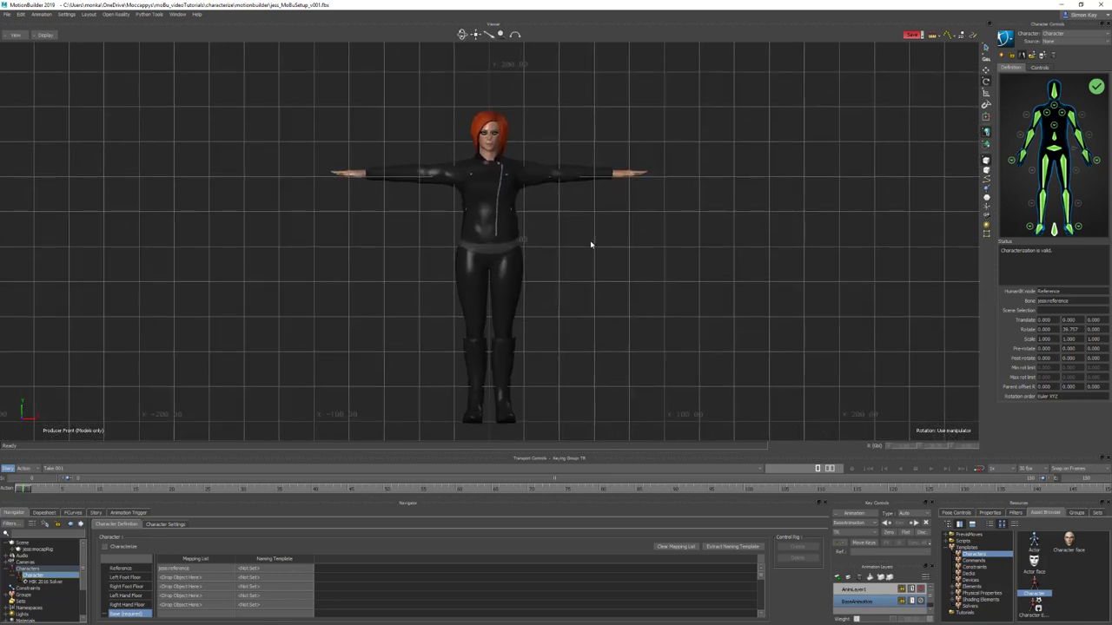
{"action": "key", "text": "ctrl+e"}
{"action": "left_click_drag", "start_coordinate": [666, 249], "coordinate": [603, 253], "text": "ctrl+shift"}
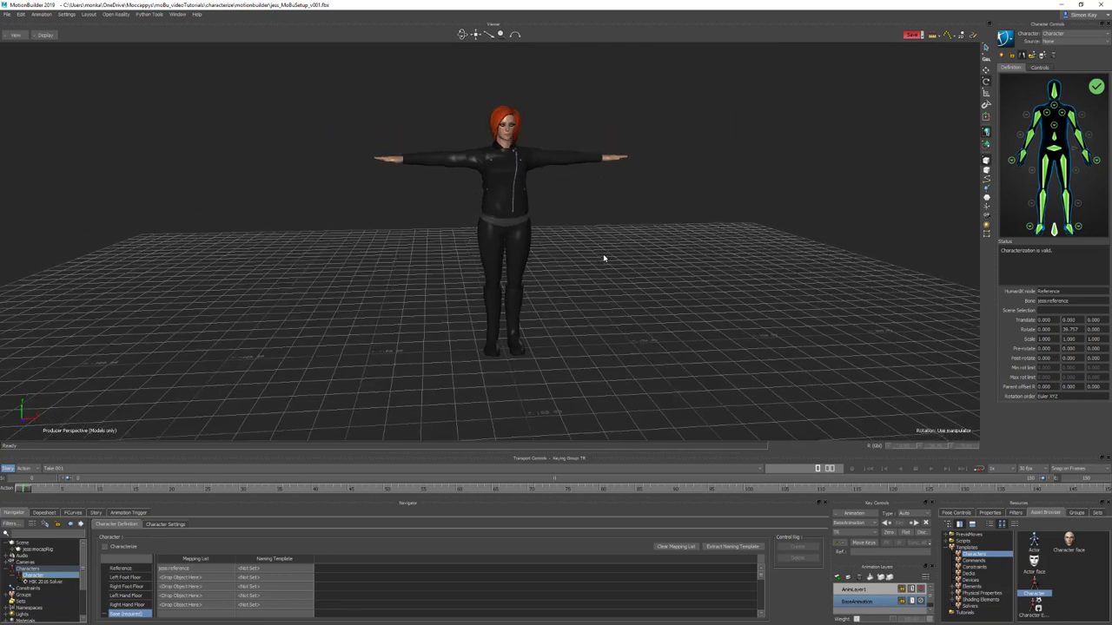
Characterize the character as a biped and display its skeleton in X-Ray mode.
{"action": "left_click", "coordinate": [107, 548]}
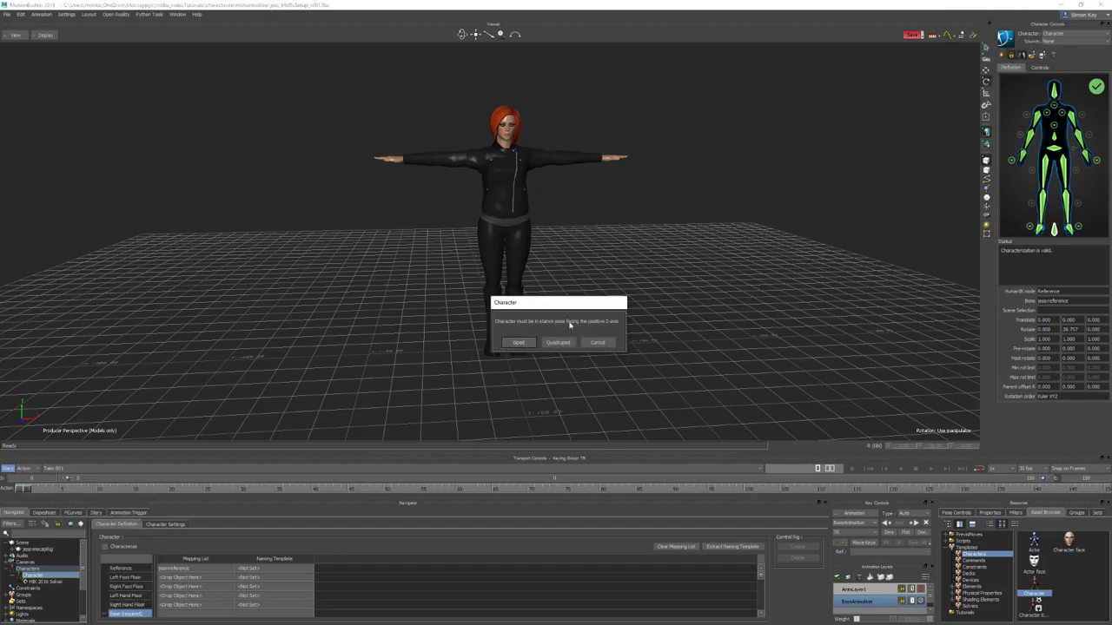
{"action": "left_click", "coordinate": [517, 344]}
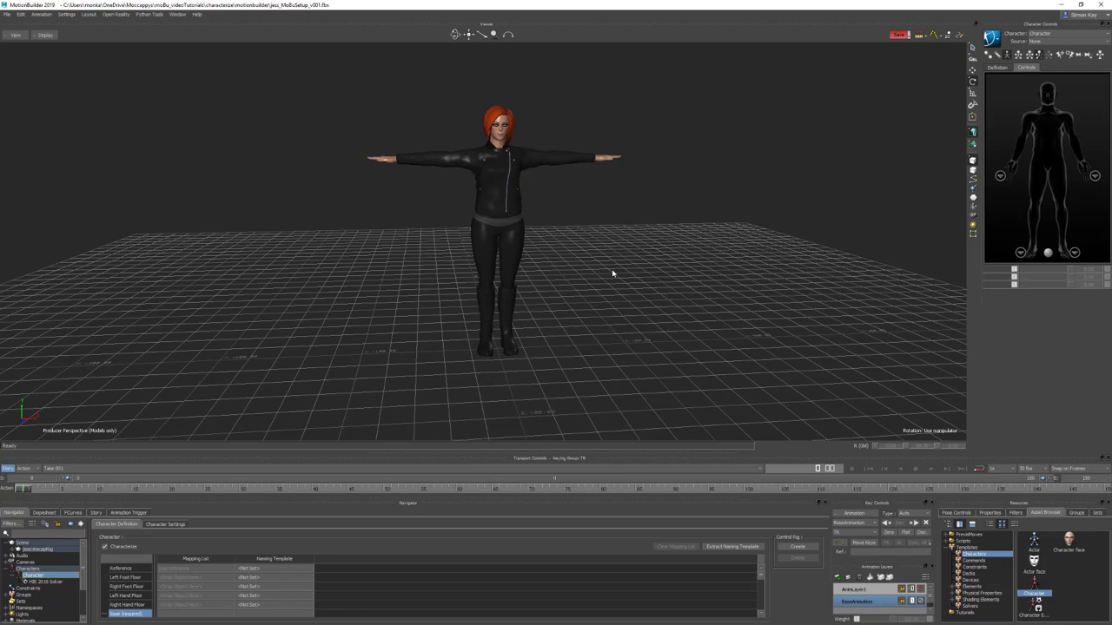
{"action": "key", "text": "ctrl+a"}
{"action": "left_click_drag", "start_coordinate": [613, 273], "coordinate": [607, 335], "text": "ctrl+shift"}
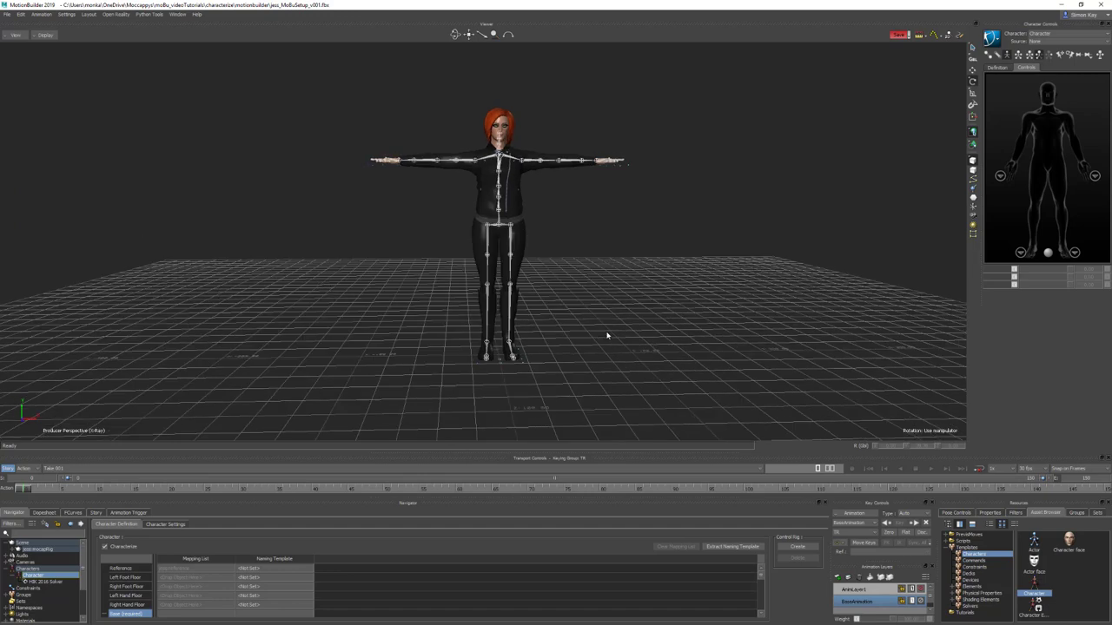
In the front view, move the LeftFoot_InToeTip floor marker outward to the inner edge of the left boot.
{"action": "key", "text": "ctrl+f"}
{"action": "left_click_drag", "start_coordinate": [547, 434], "coordinate": [635, 176], "text": "shift"}
{"action": "scroll", "coordinate": [509, 300], "scroll_direction": "up", "scroll_amount": 3}
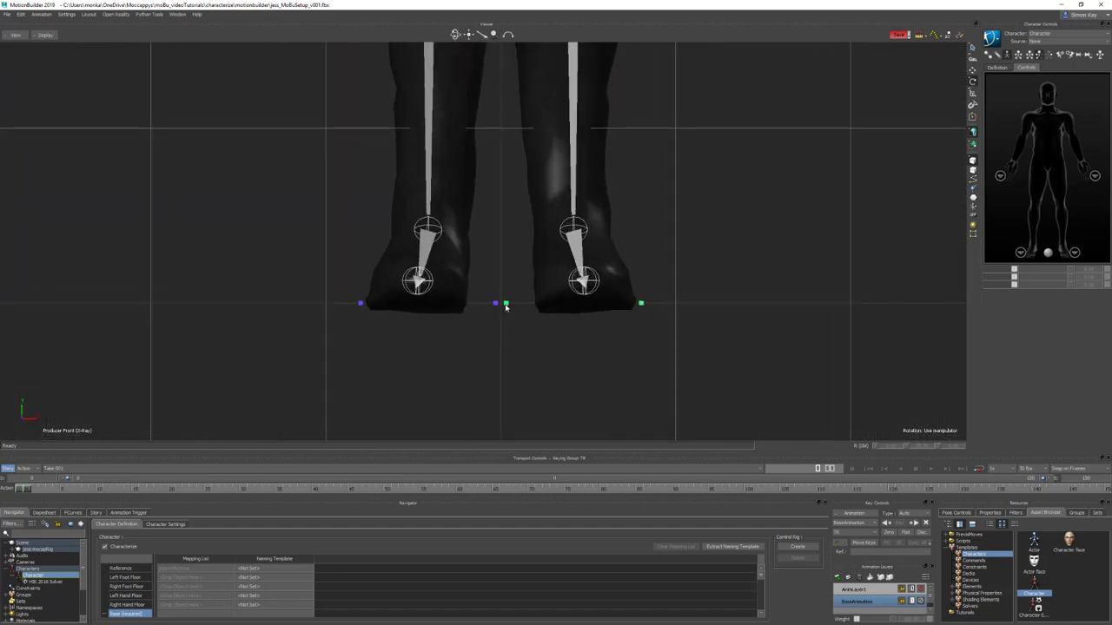
{"action": "left_click", "coordinate": [505, 304]}
{"action": "key", "text": "t"}
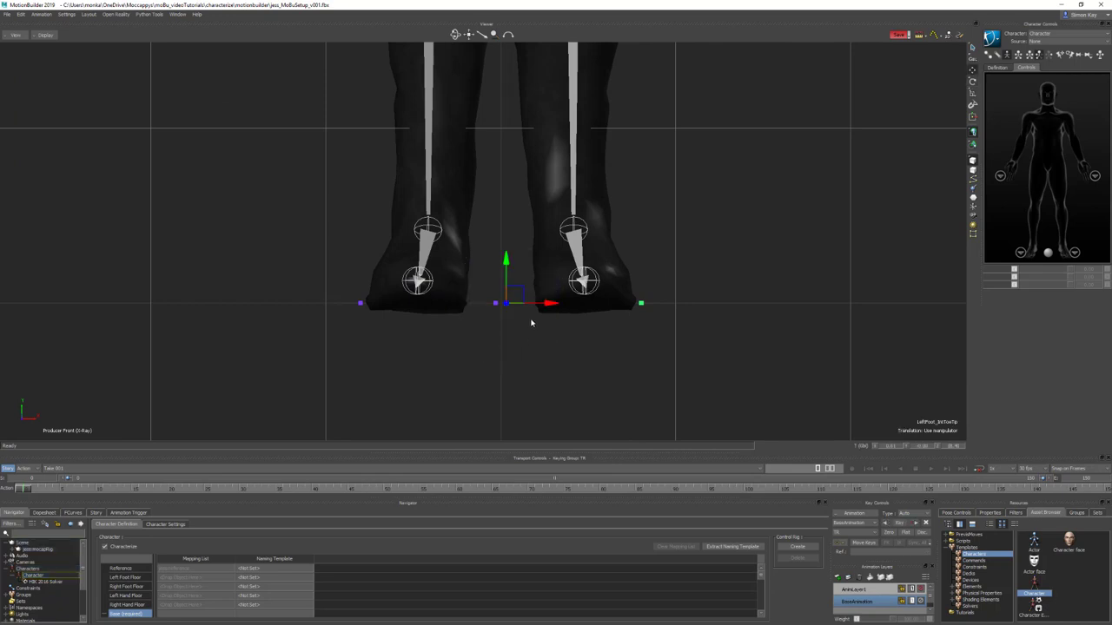
{"action": "left_click_drag", "start_coordinate": [551, 306], "coordinate": [581, 305]}
Move the RightFoot_ExtToeTip floor marker to the outer edge of the right boot and align it with the boot's toe tip in the side view.
{"action": "left_click", "coordinate": [361, 304]}
{"action": "left_click_drag", "start_coordinate": [405, 304], "coordinate": [406, 304]}
{"action": "key", "text": "ctrl+r"}
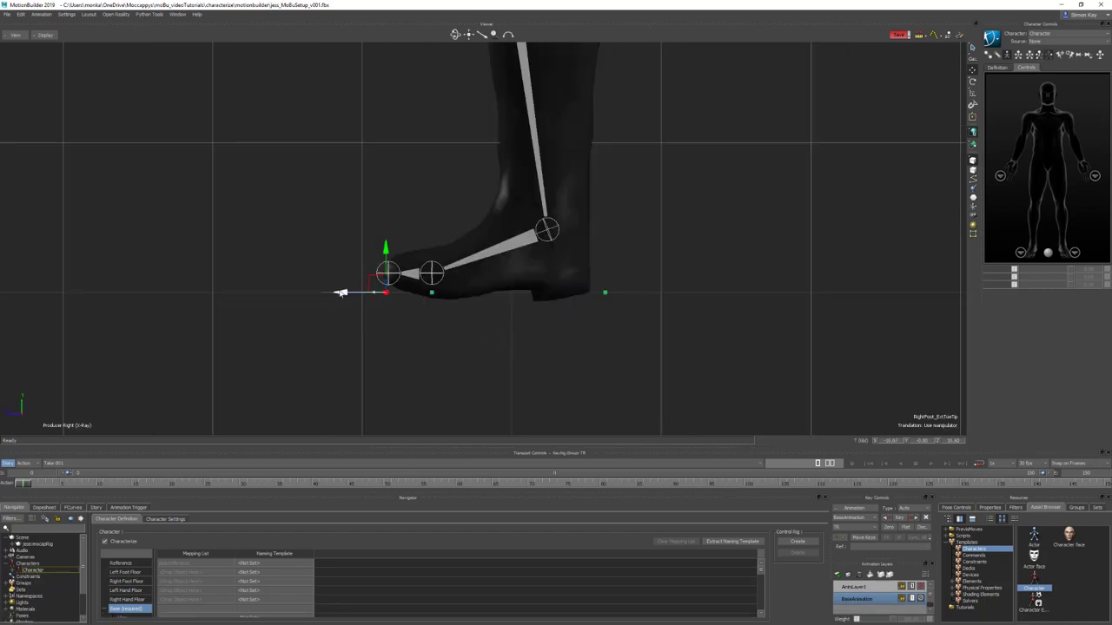
{"action": "key", "text": "ctrl+a"}
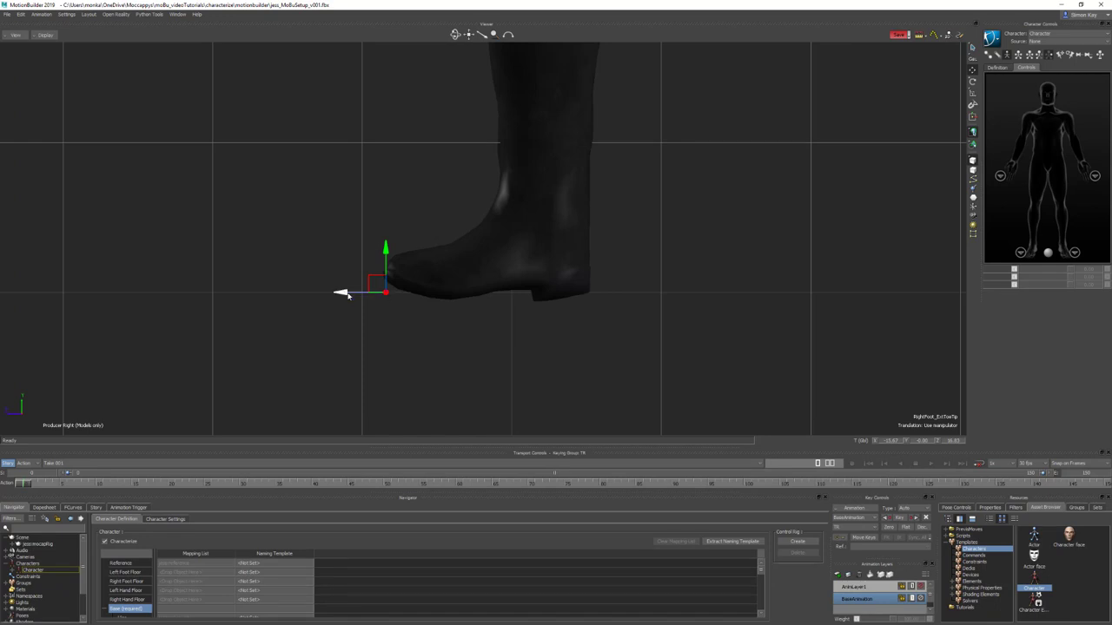
{"action": "key", "text": "ctrl+a"}
{"action": "key", "text": "ctrl+a"}
{"action": "key", "text": "ctrl+a"}
{"action": "key", "text": "ctrl+a"}
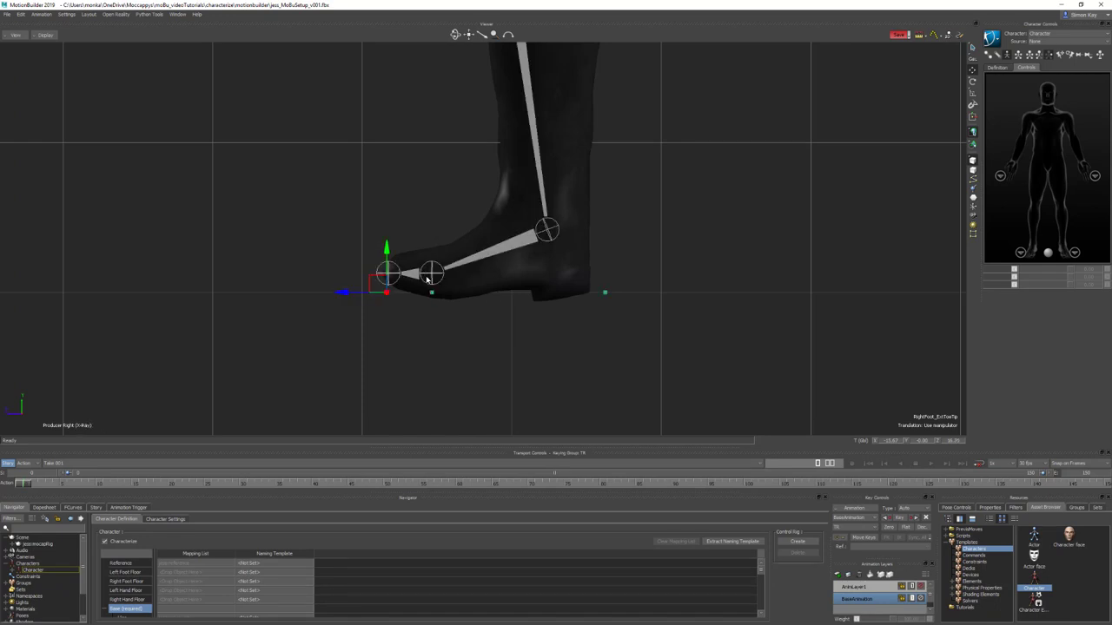
In the side view, move the heel floor marker forward to the back of the boot heel and return to the perspective view.
{"action": "left_click", "coordinate": [604, 293]}
{"action": "left_click_drag", "start_coordinate": [604, 293], "coordinate": [545, 293]}
{"action": "key", "text": "ctrl+e"}
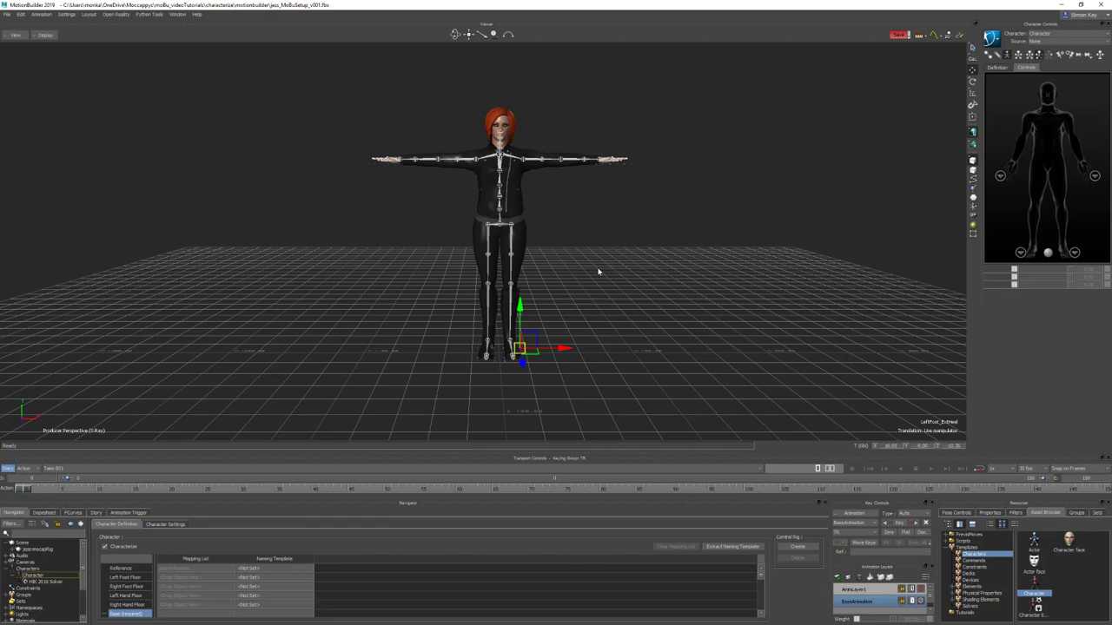
Save the skeleton definition as a template named jess, keeping the jess: prefix and the default path.
{"action": "left_click", "coordinate": [522, 159]}
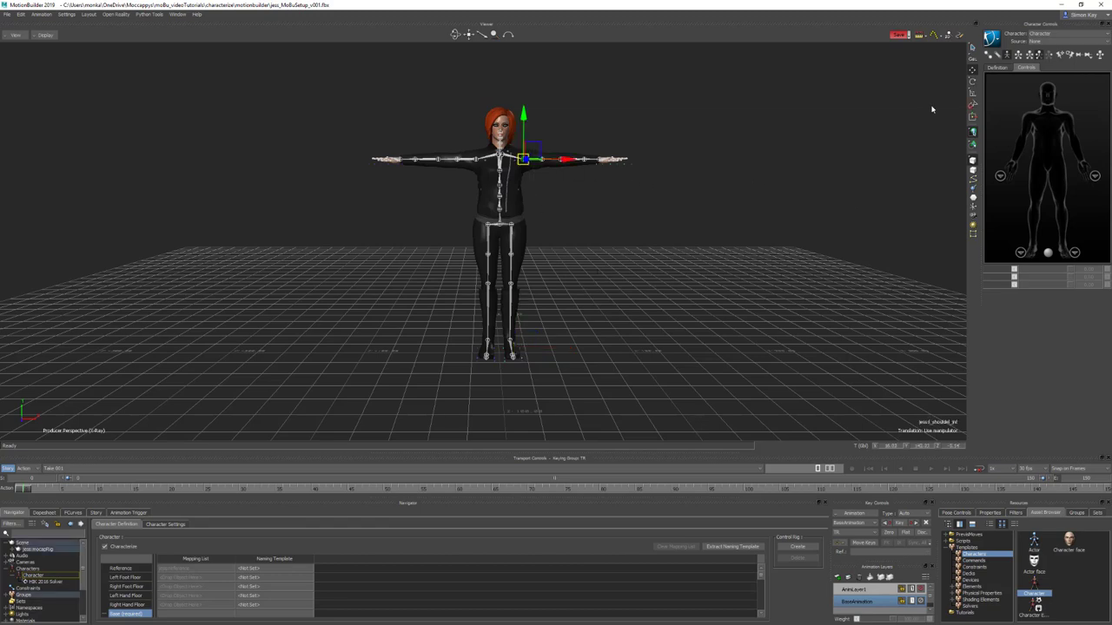
{"action": "left_click", "coordinate": [996, 68]}
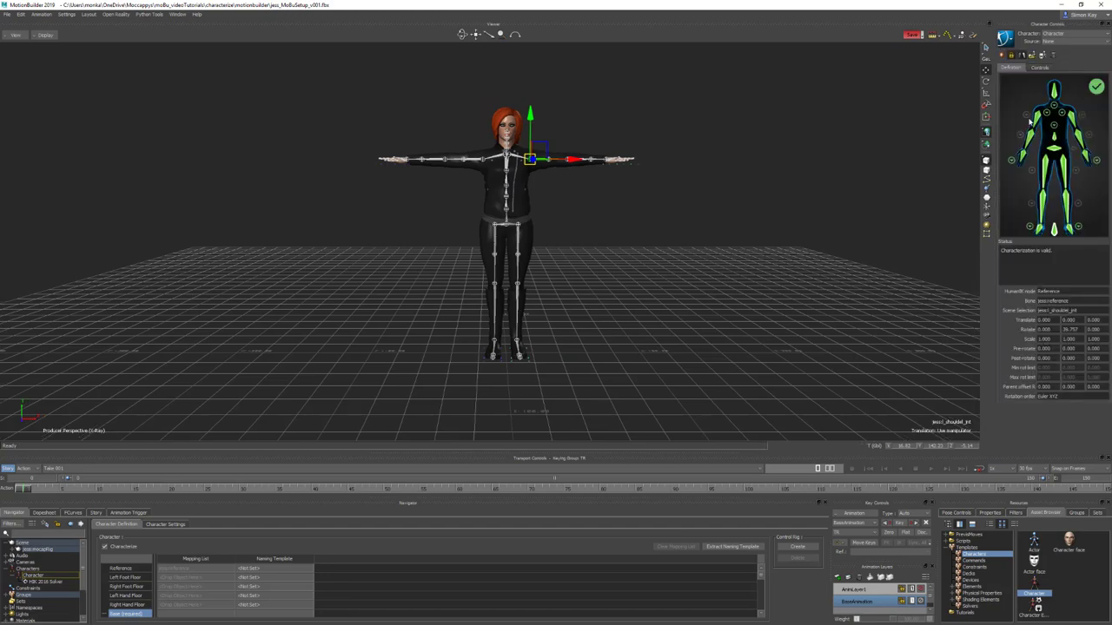
{"action": "left_click", "coordinate": [1042, 55]}
{"action": "left_click_drag", "start_coordinate": [1058, 123], "coordinate": [750, 142]}
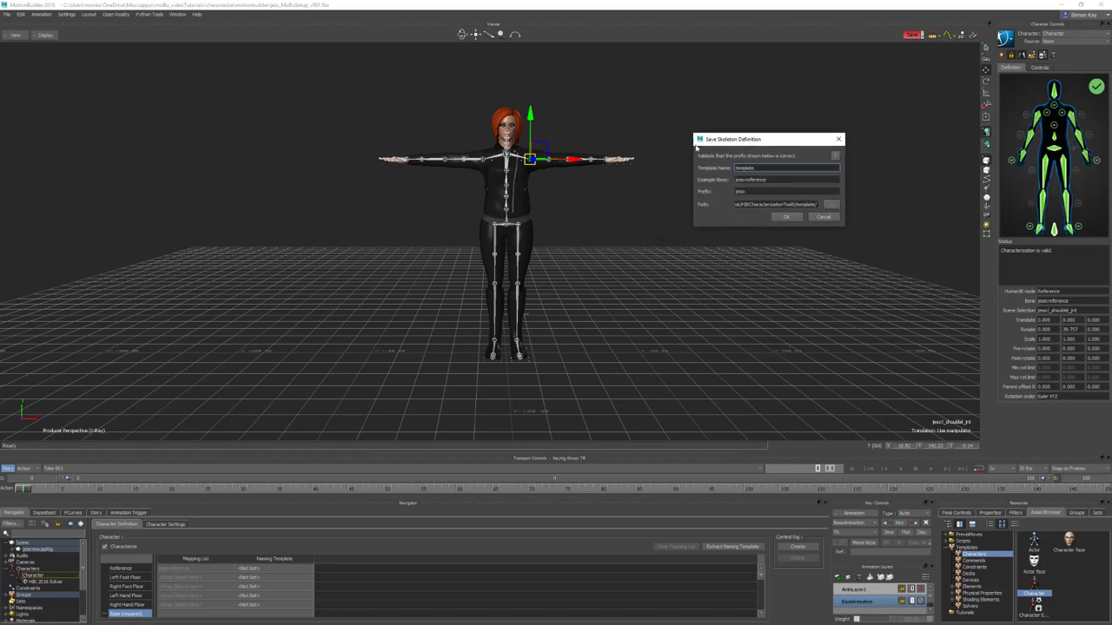
{"action": "double_click", "coordinate": [753, 168]}
{"action": "type", "text": "jess"}
{"action": "left_click", "coordinate": [759, 192]}
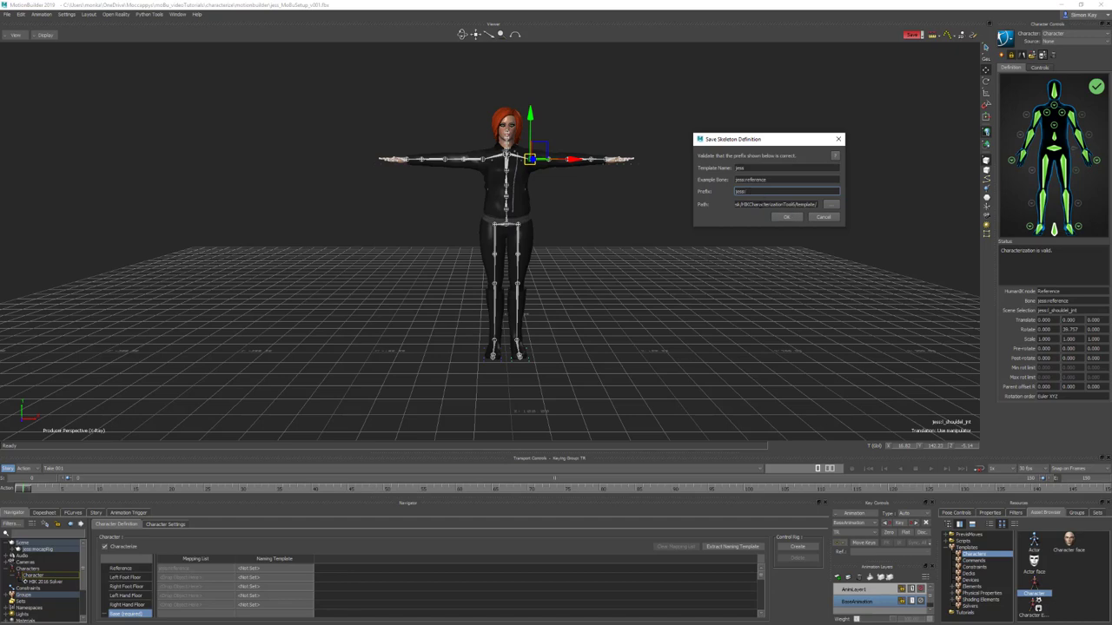
{"action": "key", "text": "Tab"}
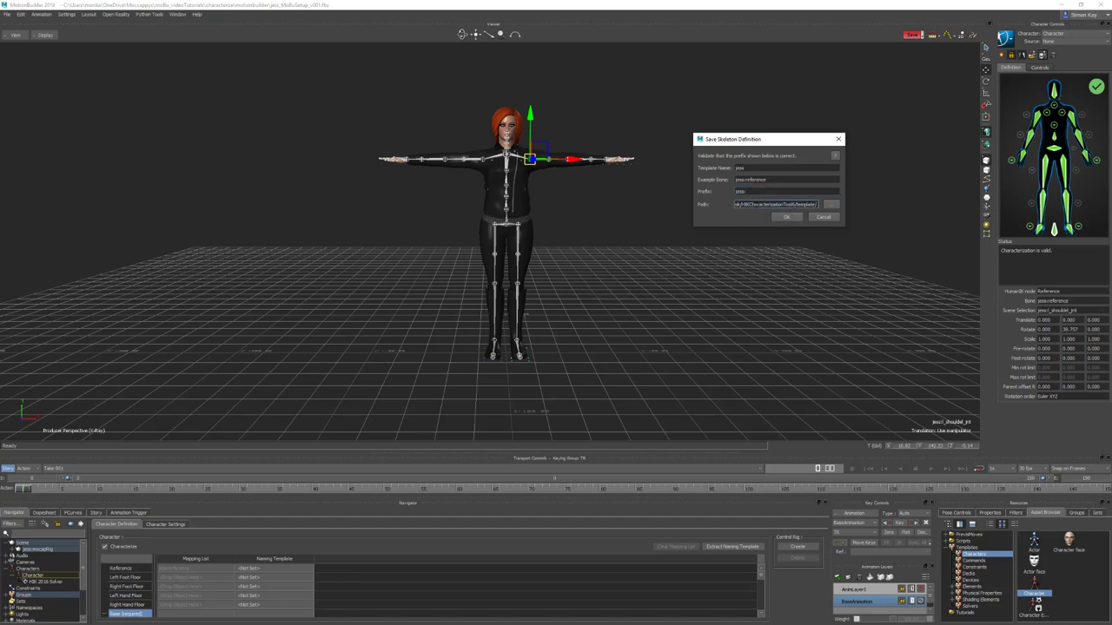
{"action": "left_click", "coordinate": [793, 218]}
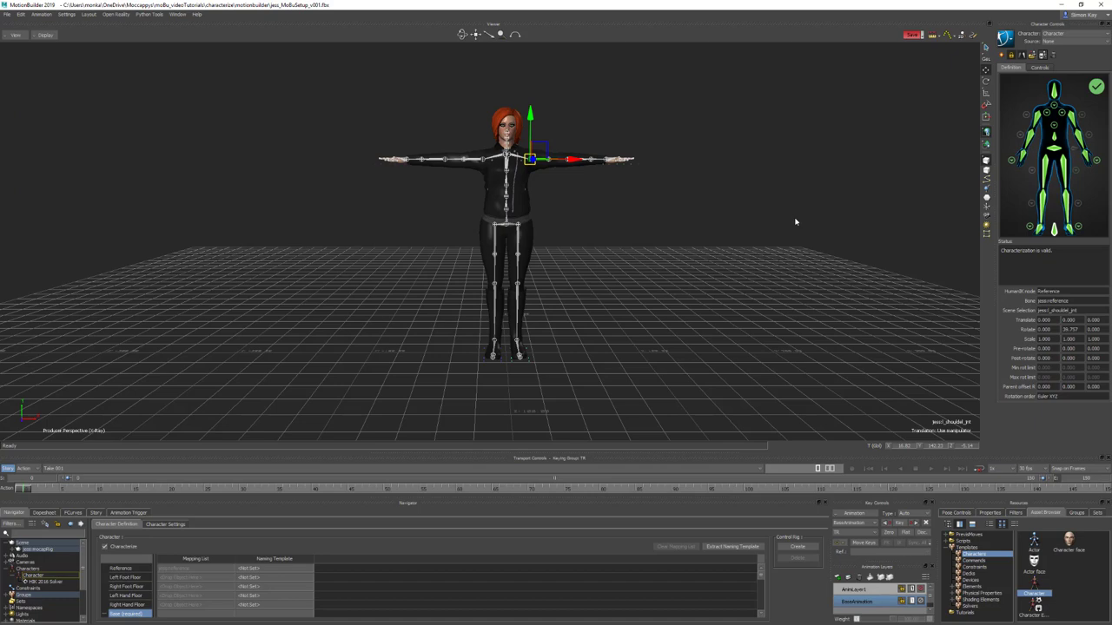
{"action": "left_click", "coordinate": [717, 230]}
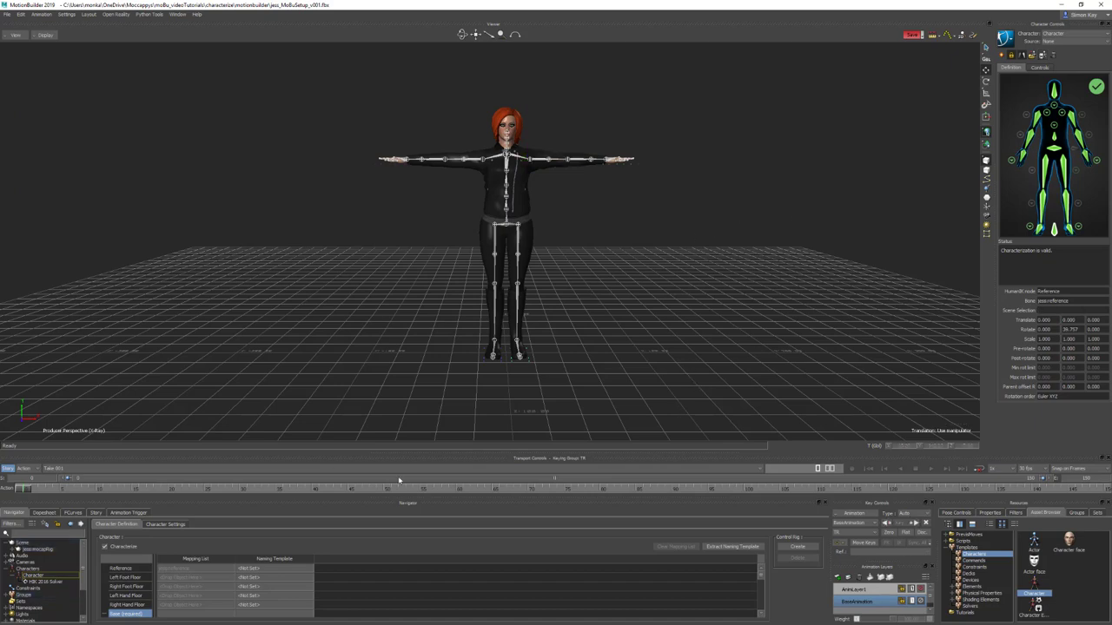
Remove the characterization from the existing Character and delete that Character from the scene.
{"action": "left_click_drag", "start_coordinate": [440, 450], "coordinate": [440, 349]}
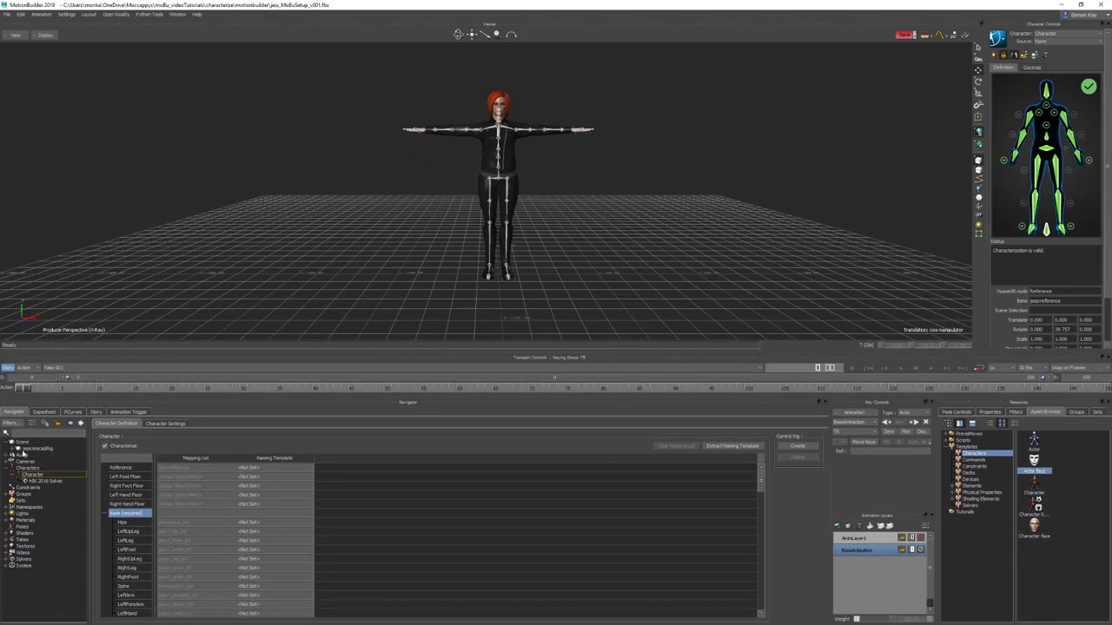
{"action": "left_click", "coordinate": [30, 477]}
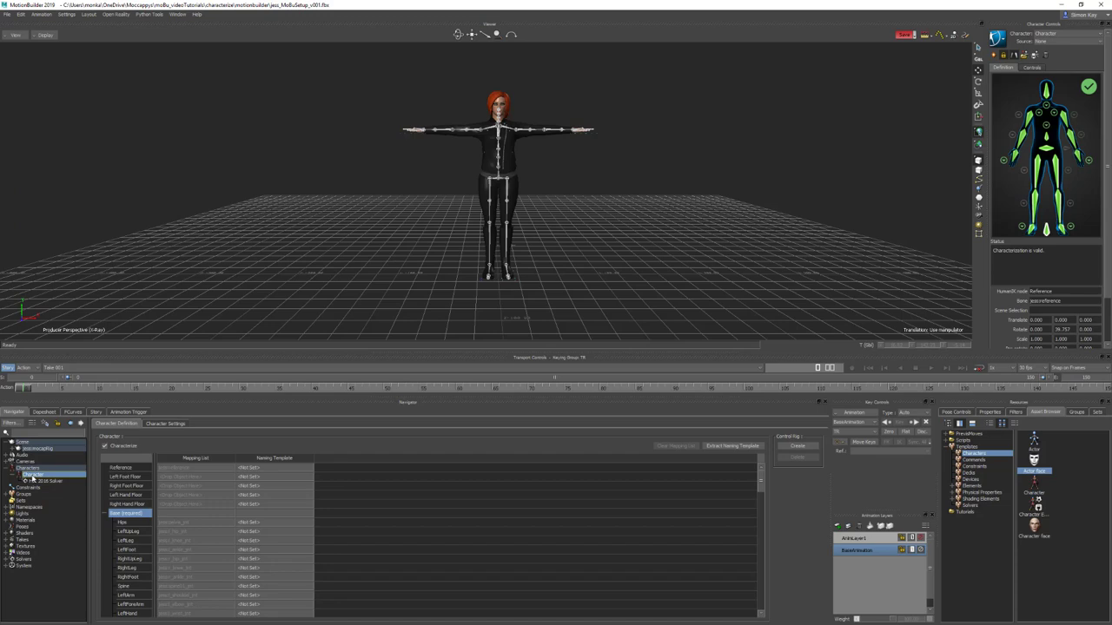
{"action": "left_click", "coordinate": [104, 446]}
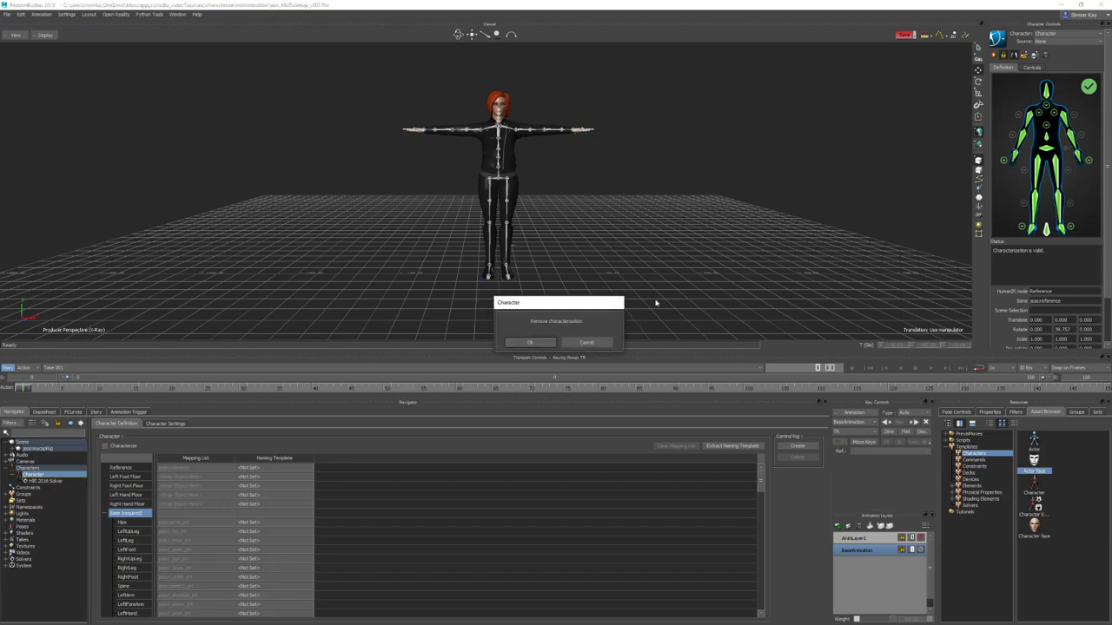
{"action": "left_click", "coordinate": [532, 343]}
{"action": "right_click", "coordinate": [25, 475]}
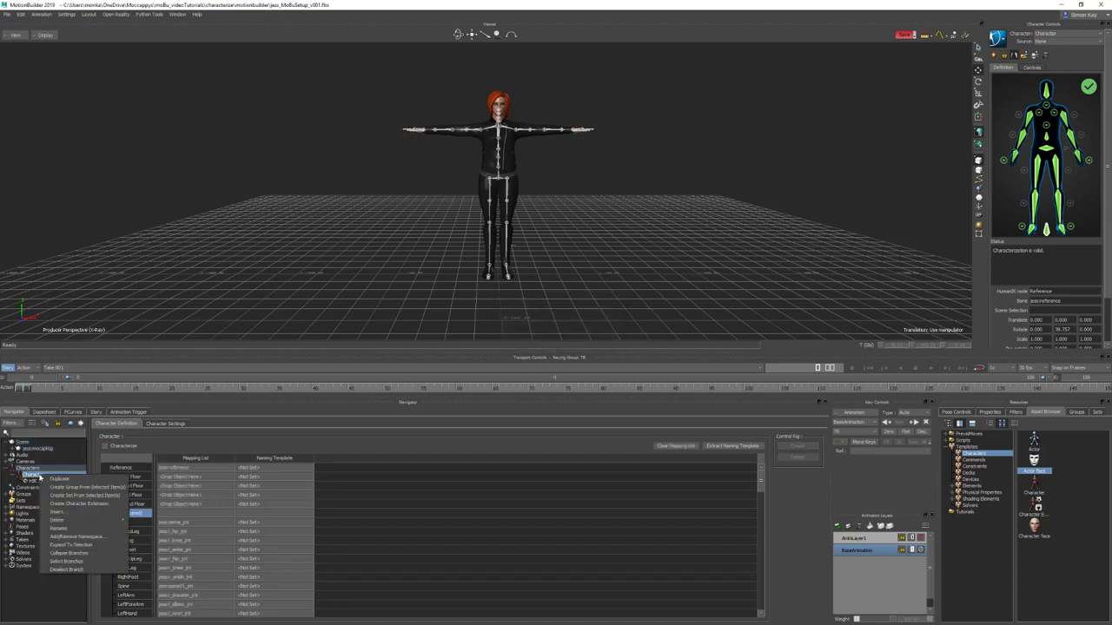
{"action": "mouse_move", "coordinate": [95, 520]}
{"action": "left_click", "coordinate": [147, 520]}
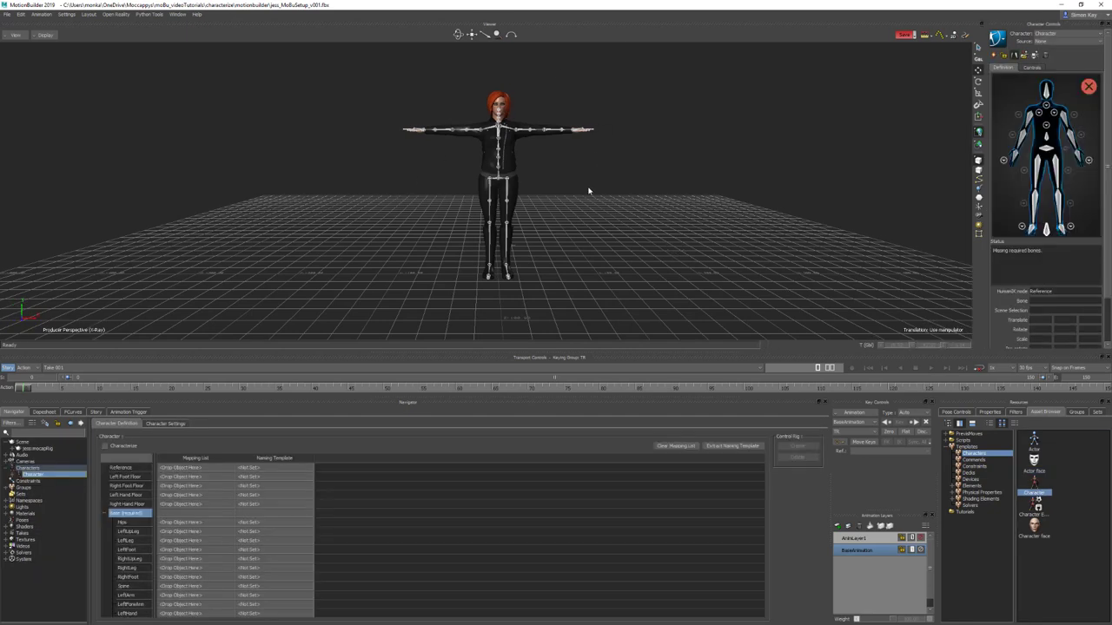
Load the jess skeleton definition onto the new Character, matching all bones with the prefix shortened to jess:, and check the joint mapping.
{"action": "left_click", "coordinate": [537, 130]}
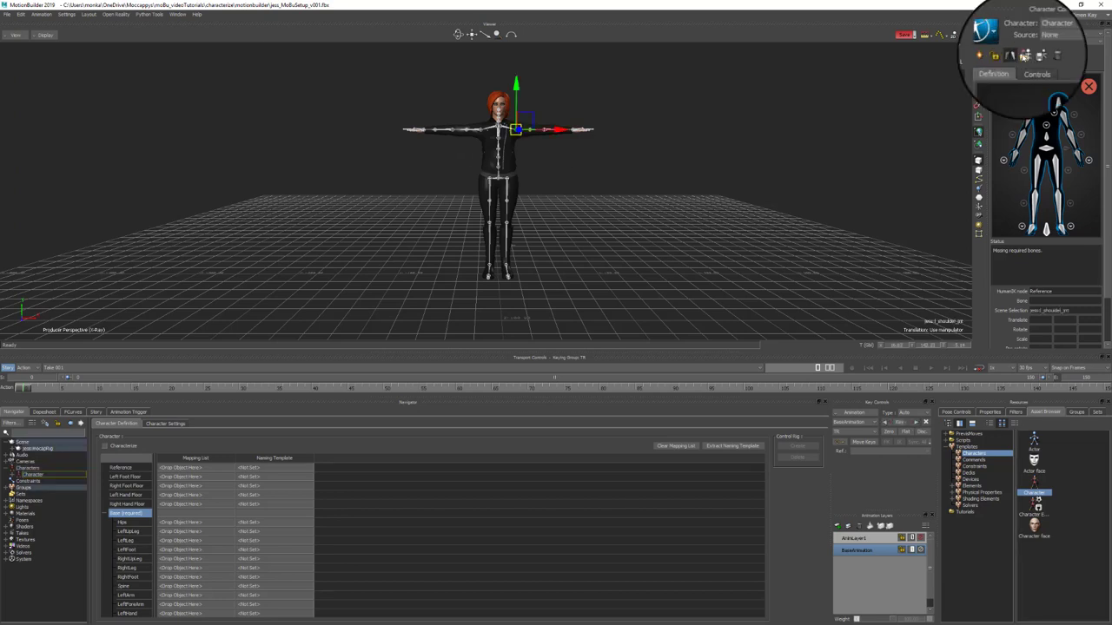
{"action": "left_click", "coordinate": [1020, 55]}
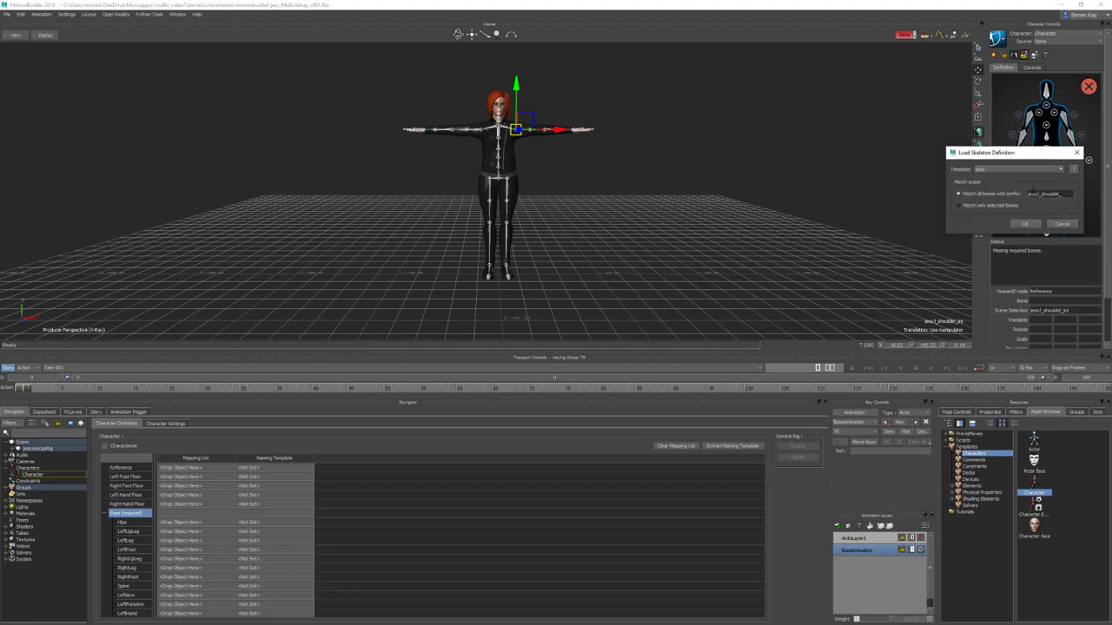
{"action": "left_click_drag", "start_coordinate": [1039, 194], "coordinate": [1076, 199]}
{"action": "key", "text": "BackSpace"}
{"action": "left_click", "coordinate": [1025, 224]}
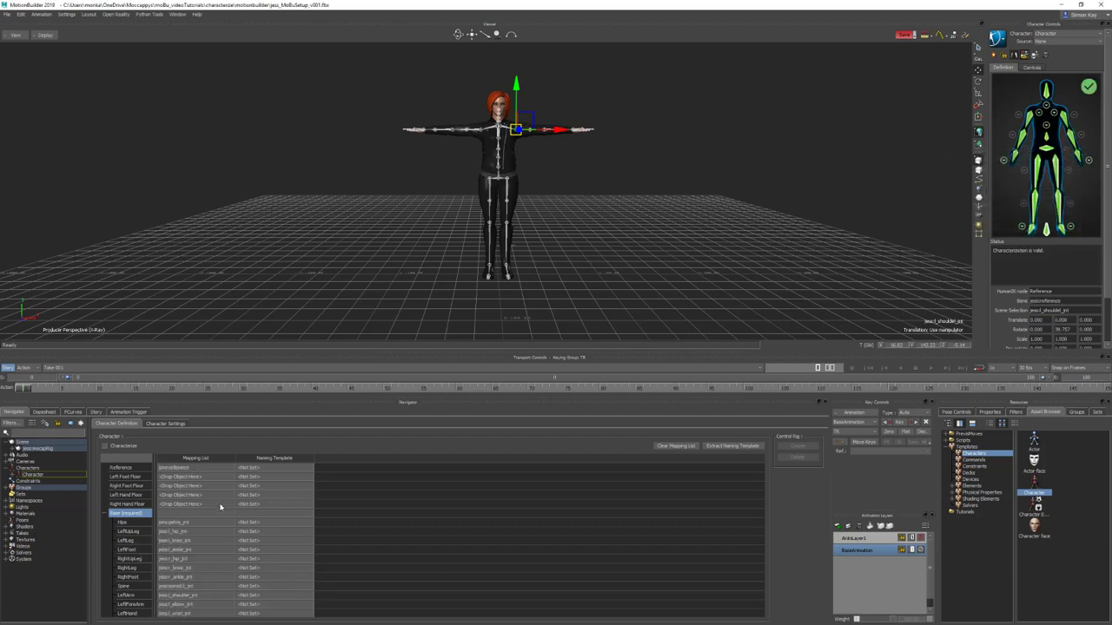
{"action": "scroll", "coordinate": [202, 530], "scroll_direction": "down", "scroll_amount": 3}
Lock the new Character's definition by characterizing it as a biped, and enlarge the viewer.
{"action": "left_click", "coordinate": [1003, 55]}
{"action": "left_click", "coordinate": [525, 344]}
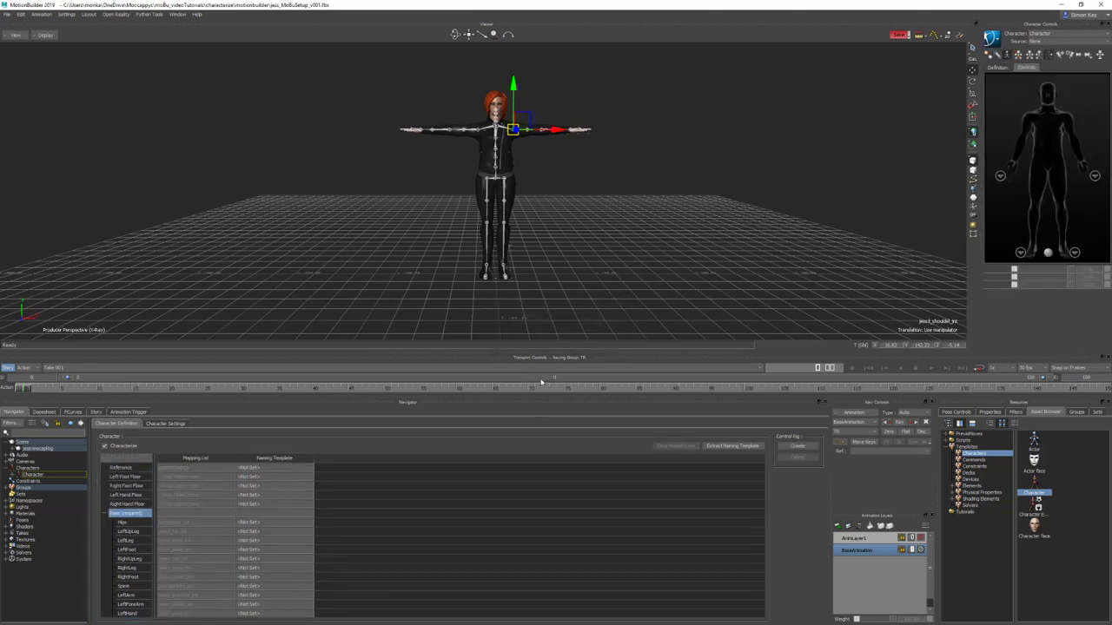
{"action": "left_click_drag", "start_coordinate": [532, 352], "coordinate": [533, 448]}
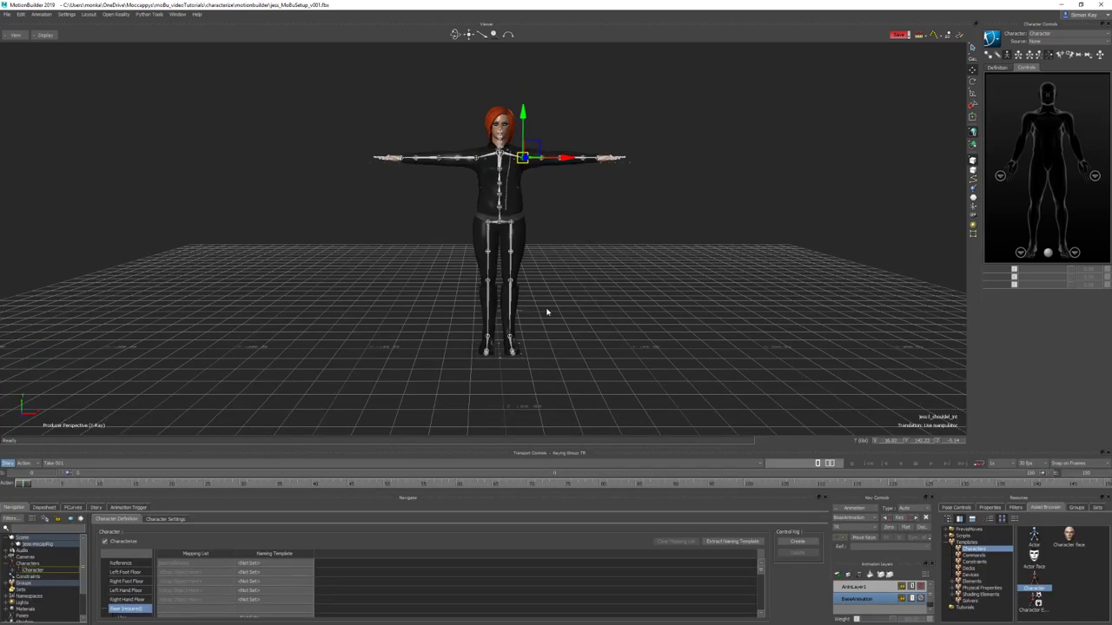
Rename the Character as jess.
{"action": "right_click", "coordinate": [33, 569]}
{"action": "left_click", "coordinate": [63, 525]}
{"action": "key", "text": "BackSpace"}
{"action": "type", "text": "Jess"}
{"action": "key", "text": "Return"}
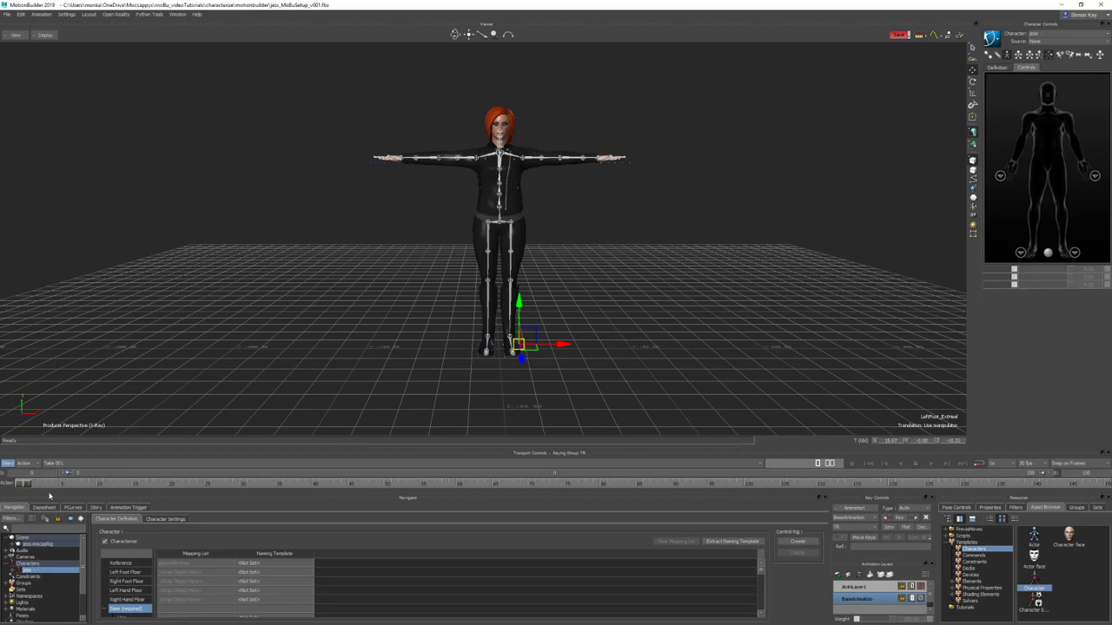
Add the existing jess namespace to the renamed character, applying it to the whole branch.
{"action": "right_click", "coordinate": [35, 571]}
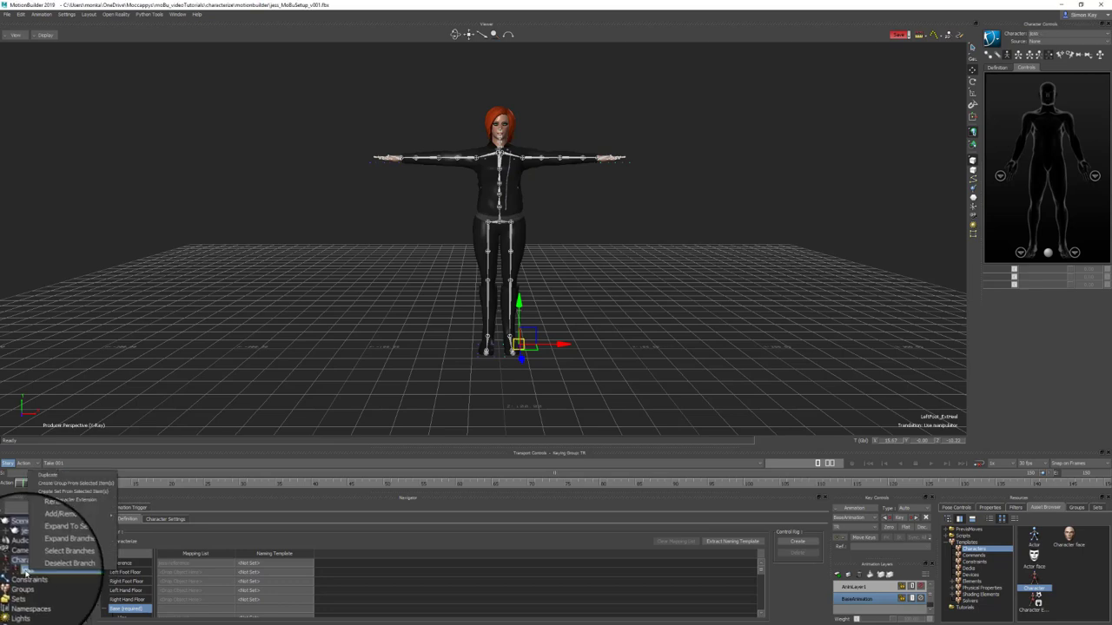
{"action": "left_click", "coordinate": [81, 534]}
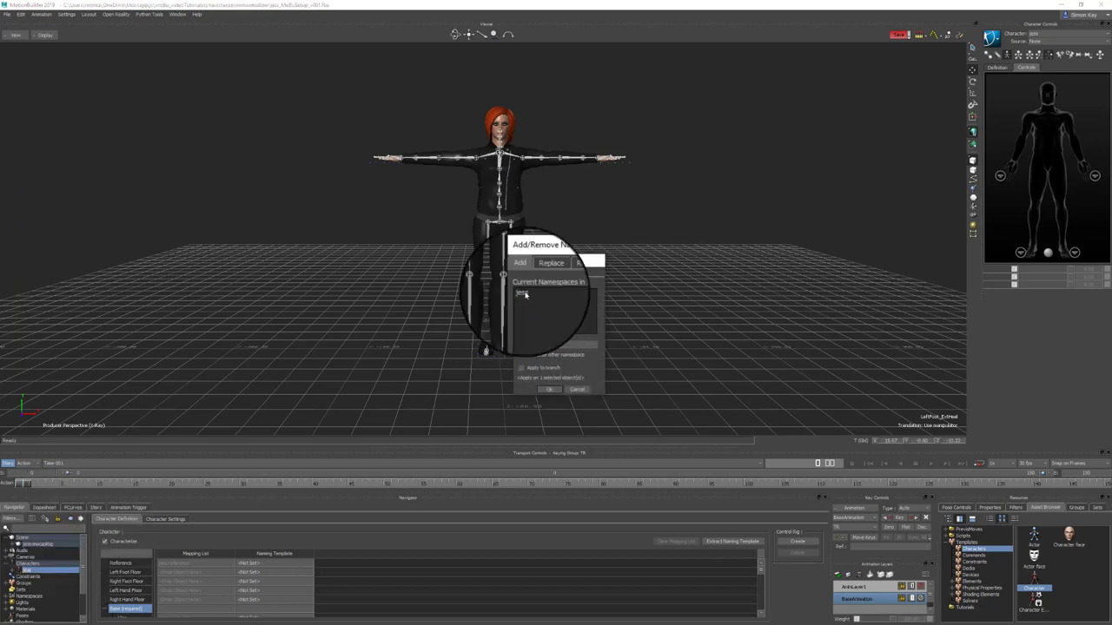
{"action": "left_click", "coordinate": [523, 294]}
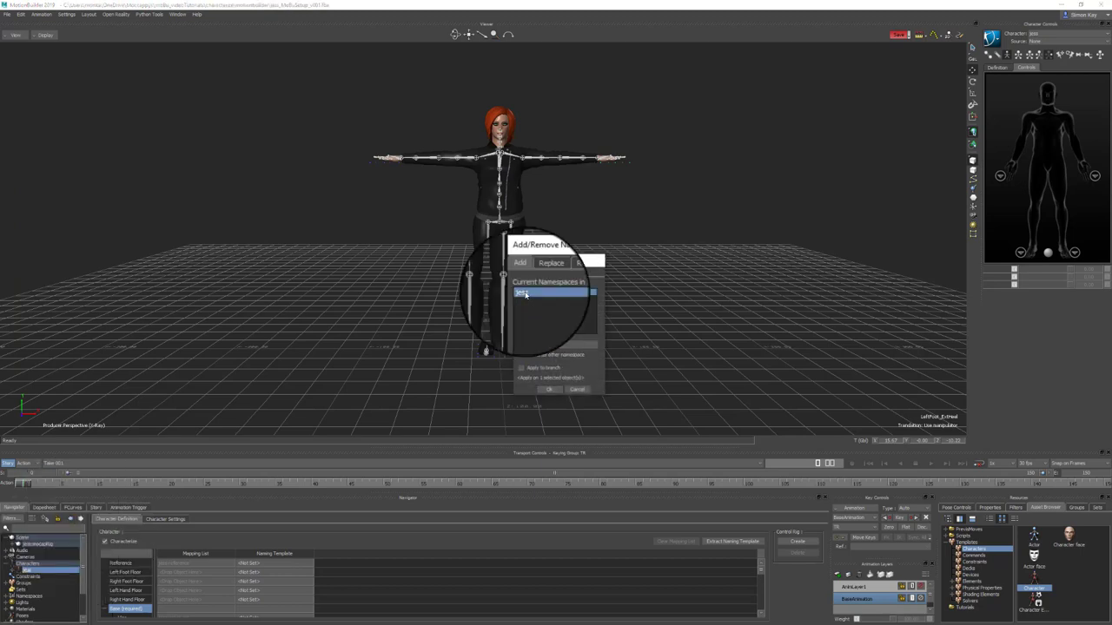
{"action": "left_click", "coordinate": [545, 368]}
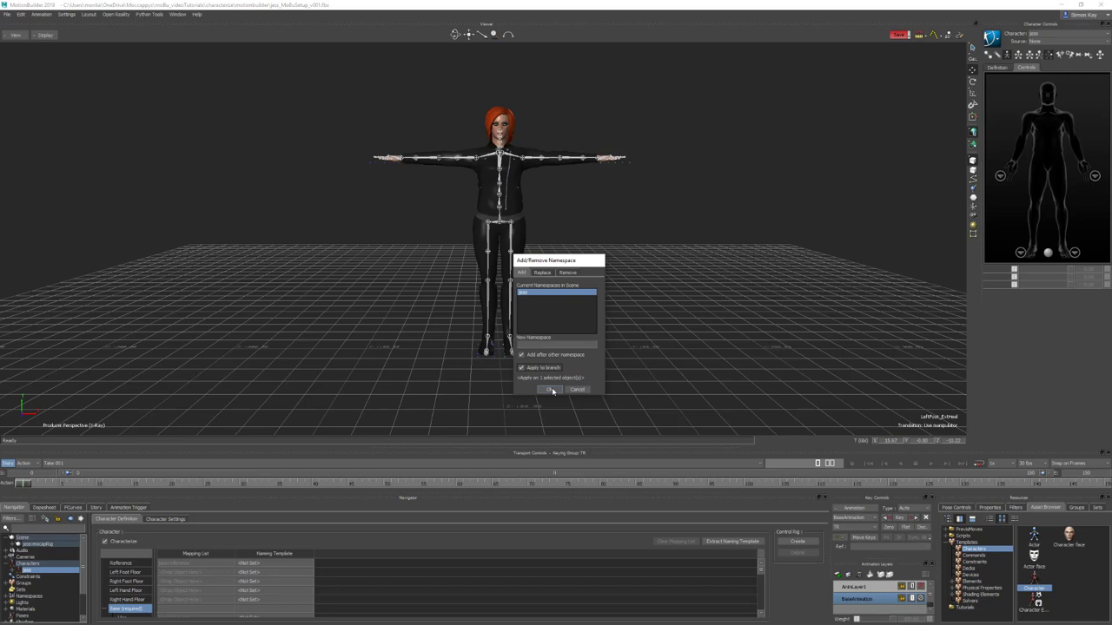
{"action": "left_click", "coordinate": [551, 389]}
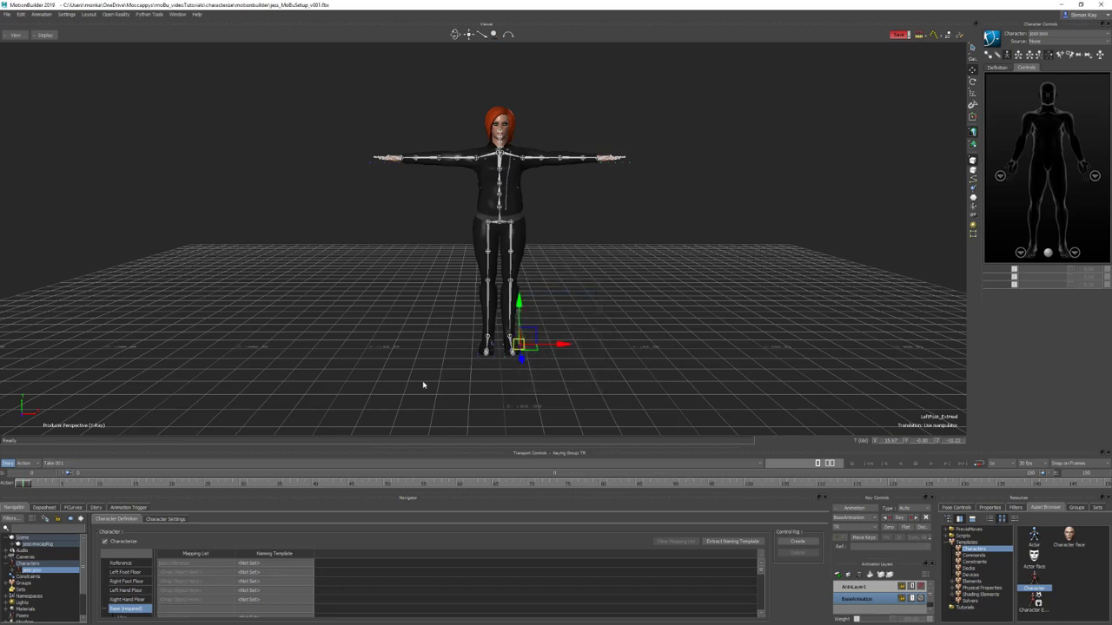
Display only the models and start saving the scene under the new file name jess_CHARACTERIZED_v001.
{"action": "key", "text": "ctrl+a"}
{"action": "left_click", "coordinate": [7, 14]}
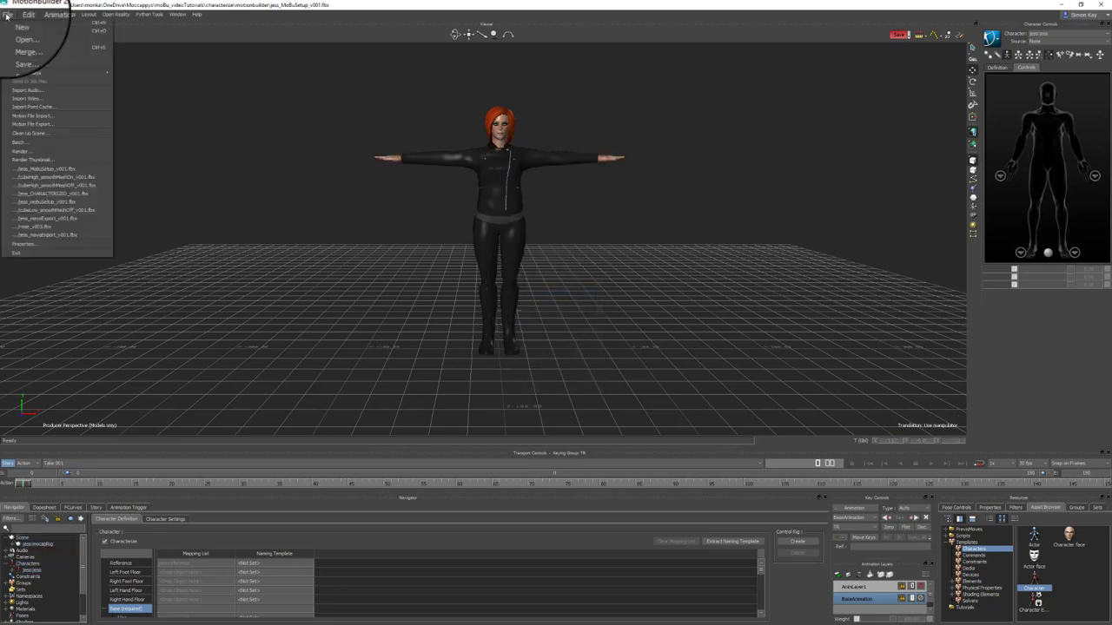
{"action": "left_click", "coordinate": [42, 58]}
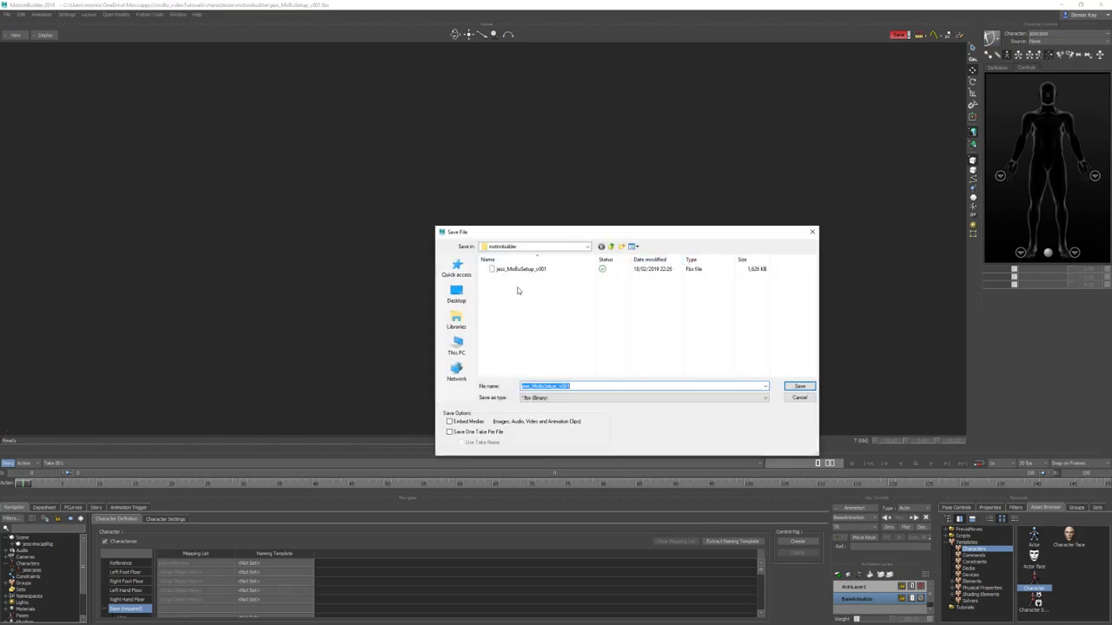
{"action": "left_click", "coordinate": [518, 272]}
{"action": "double_click", "coordinate": [539, 386]}
{"action": "left_click", "coordinate": [538, 387]}
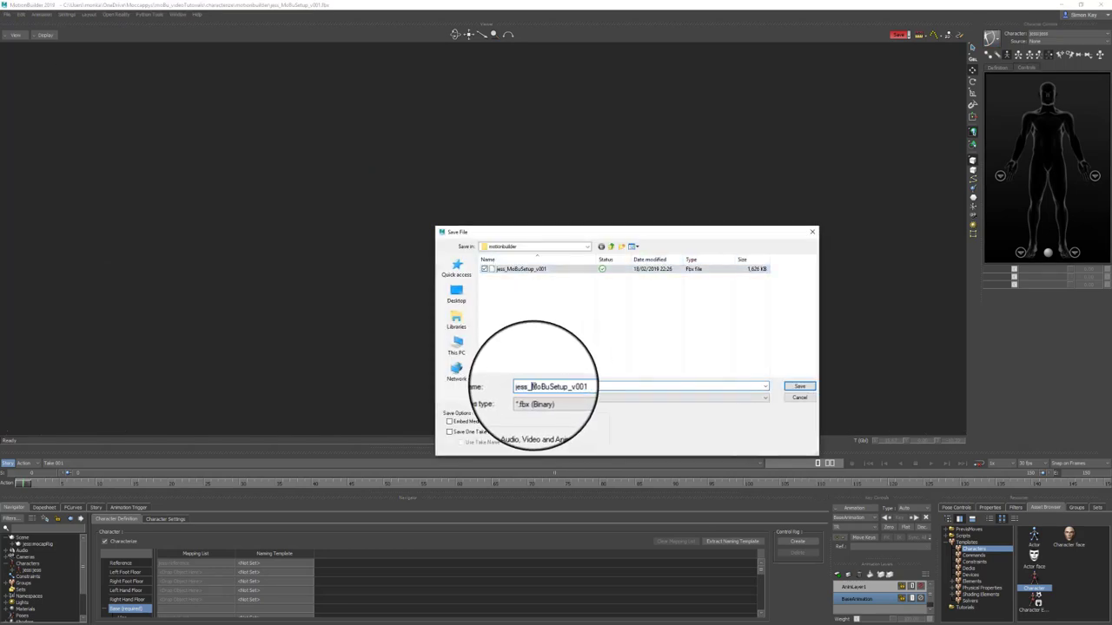
{"action": "left_click_drag", "start_coordinate": [532, 387], "coordinate": [557, 386]}
{"action": "type", "text": "CHARACTERIZED"}
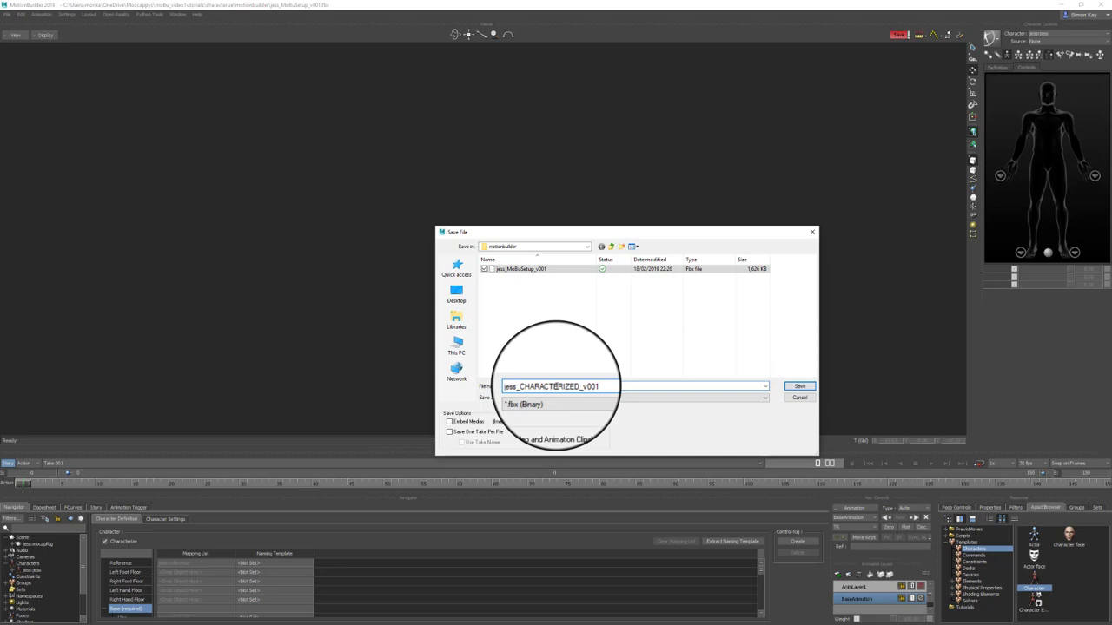
{"action": "left_click", "coordinate": [799, 385]}
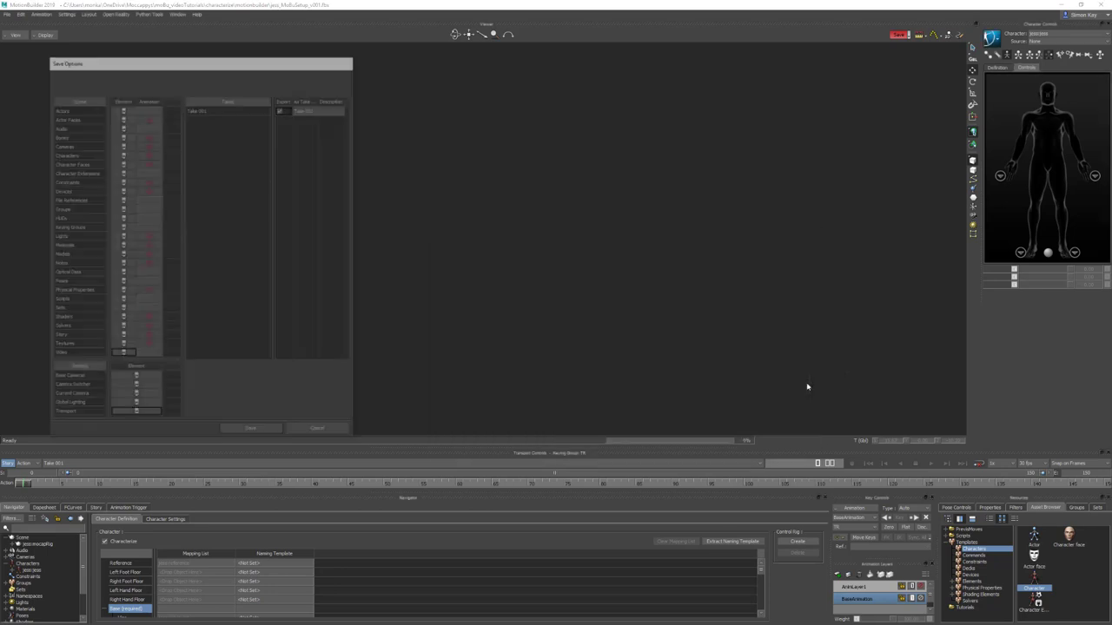
Check the element, animation, settings and take options for the file, and complete the save.
{"action": "left_click_drag", "start_coordinate": [219, 60], "coordinate": [556, 57]}
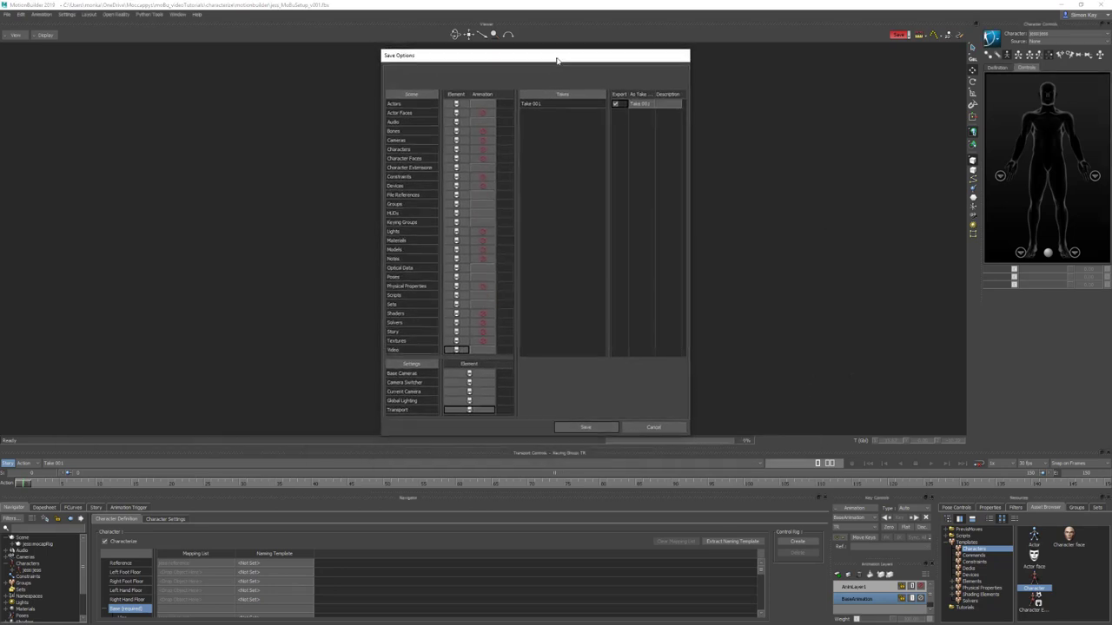
{"action": "left_click", "coordinate": [479, 98]}
{"action": "left_click", "coordinate": [507, 112]}
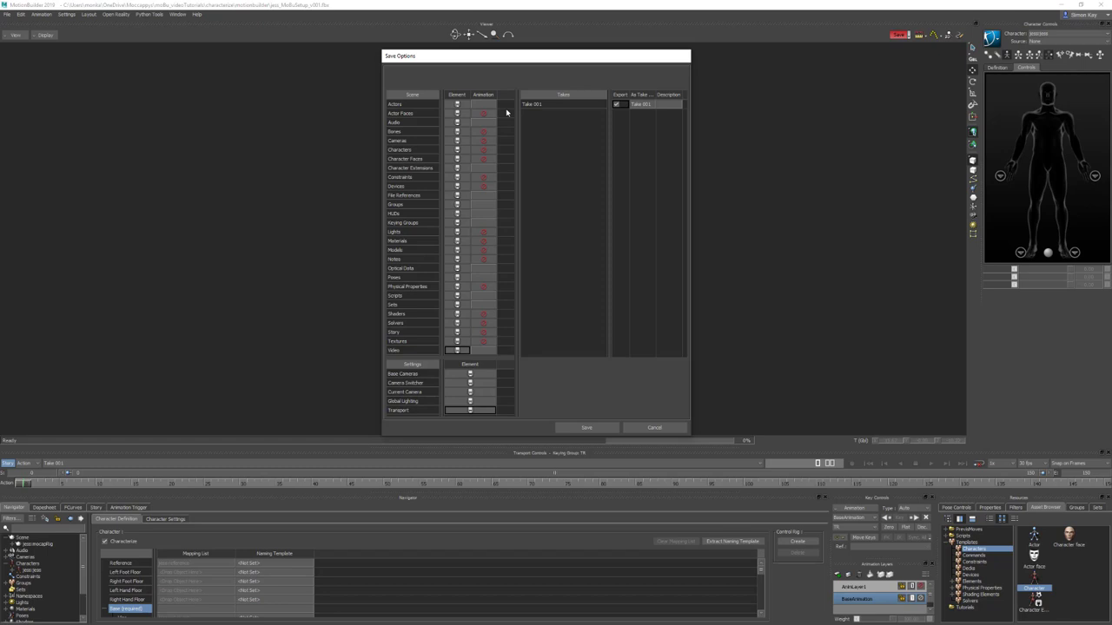
{"action": "right_click", "coordinate": [477, 370]}
{"action": "left_click", "coordinate": [504, 375]}
{"action": "left_click", "coordinate": [618, 106]}
{"action": "left_click", "coordinate": [579, 430]}
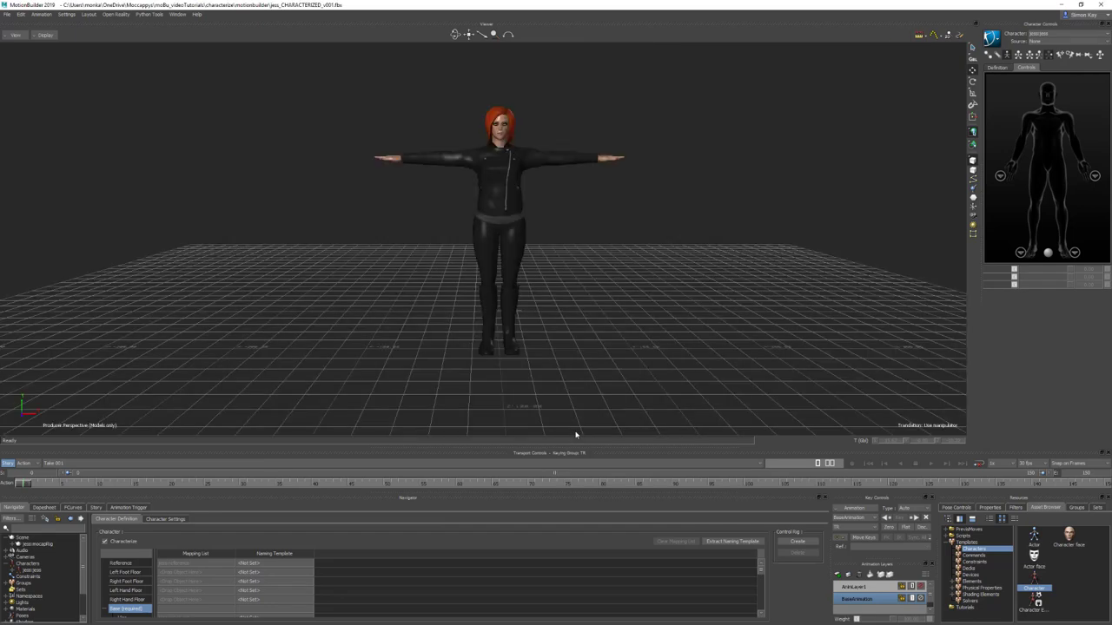